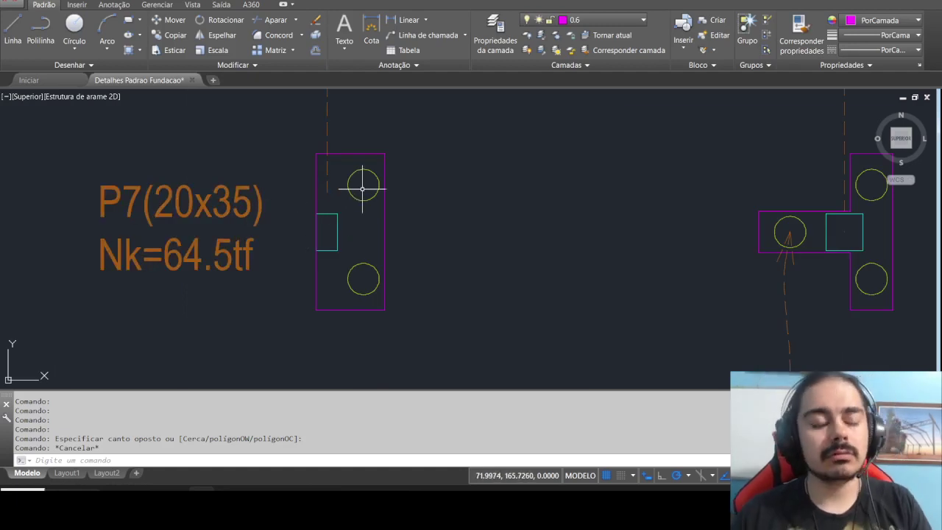
On layer 0.3, draw a line from the centre of column P7 to the centre of column P8.
scroll(337, 228, down, 2)
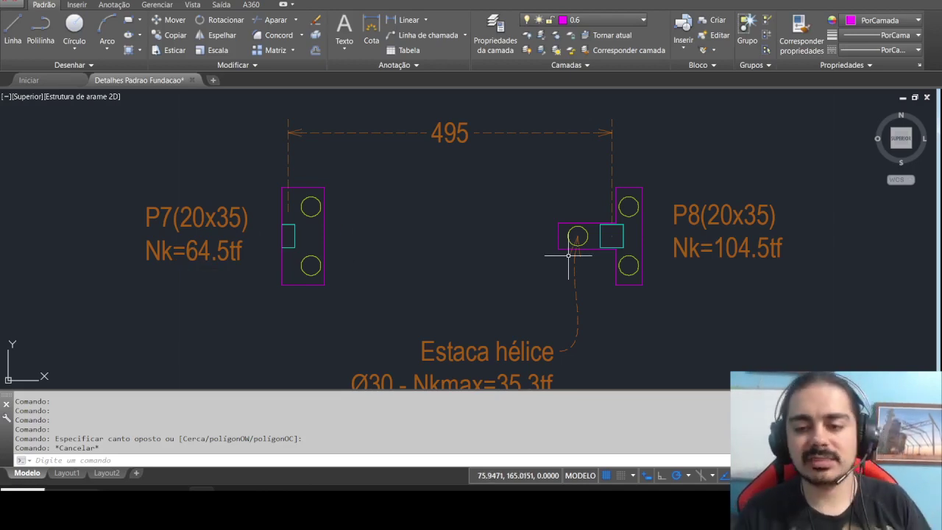
scroll(418, 237, down, 2)
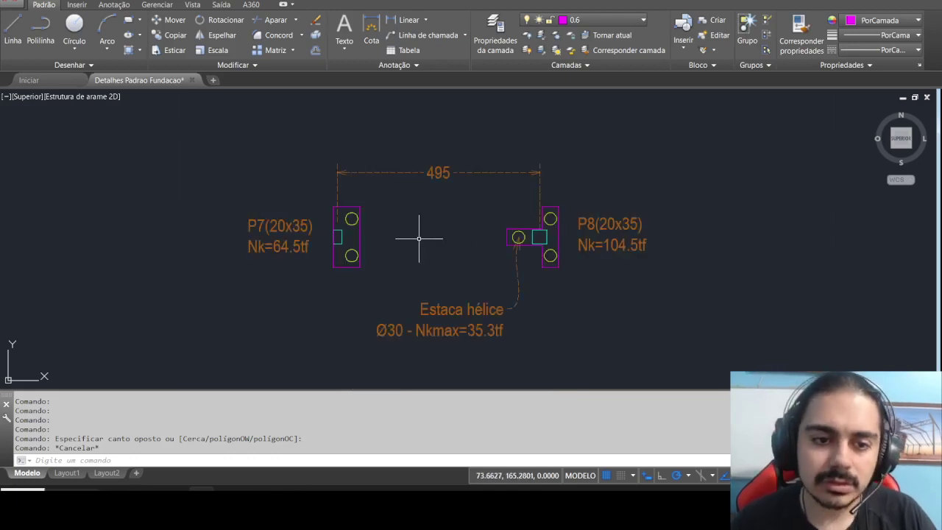
drag(440, 232, 387, 215)
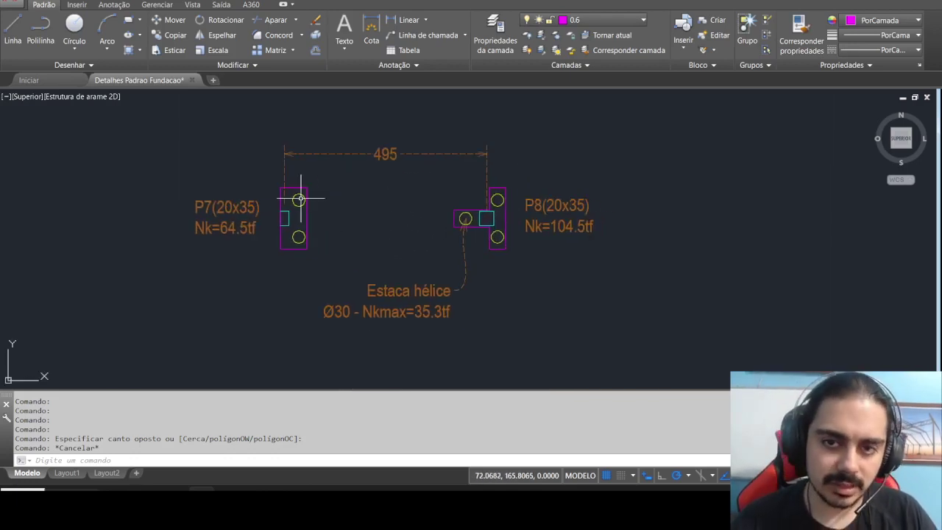
click(602, 20)
click(600, 79)
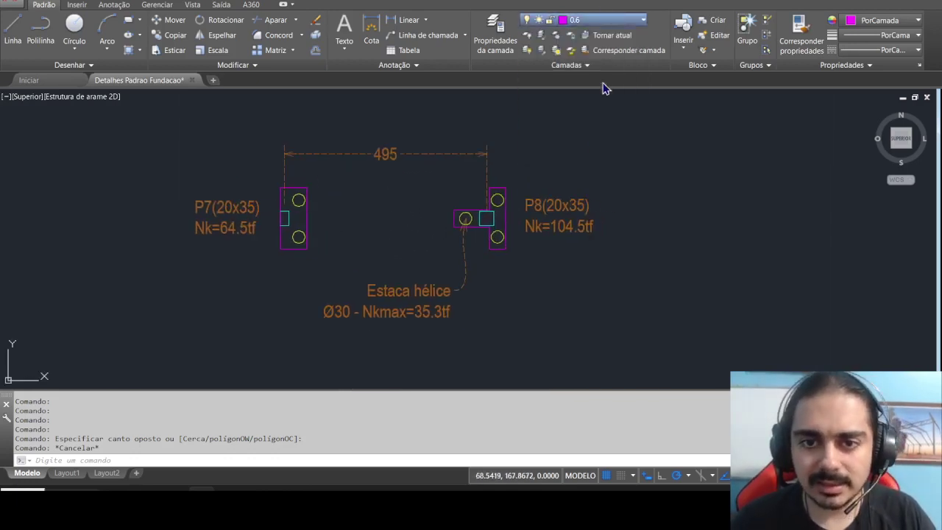
click(12, 33)
scroll(402, 240, up, 2)
click(213, 204)
click(538, 205)
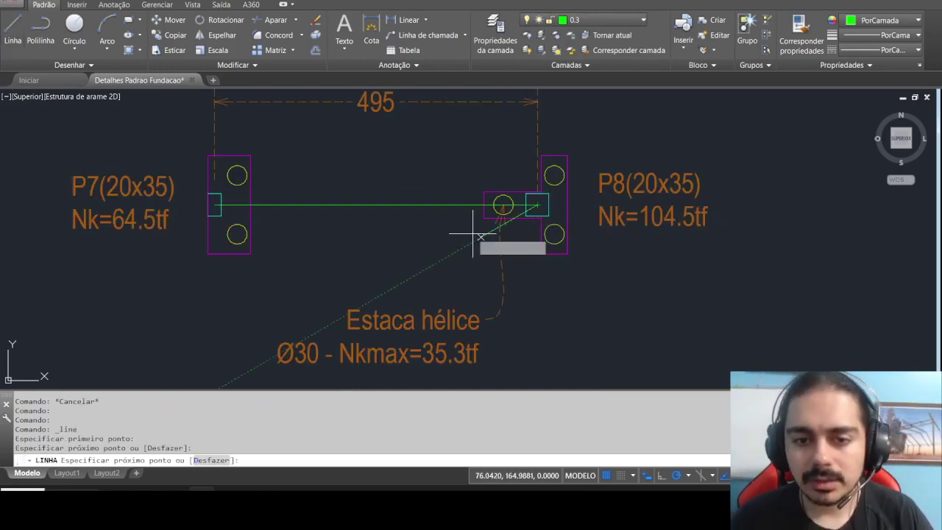
key(Escape)
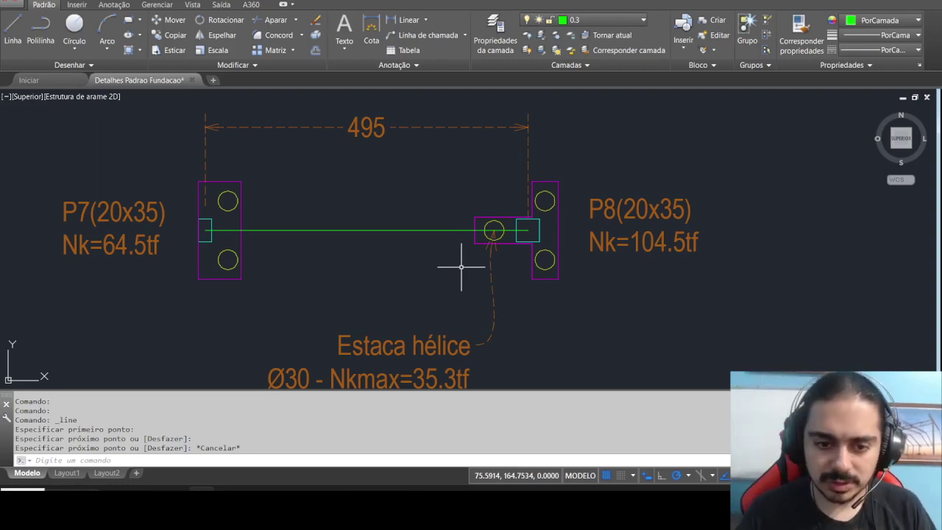
Add a horizontal linear dimension below the P7 cap, from the column's centre to the lower pile's centre.
drag(109, 222, 158, 210)
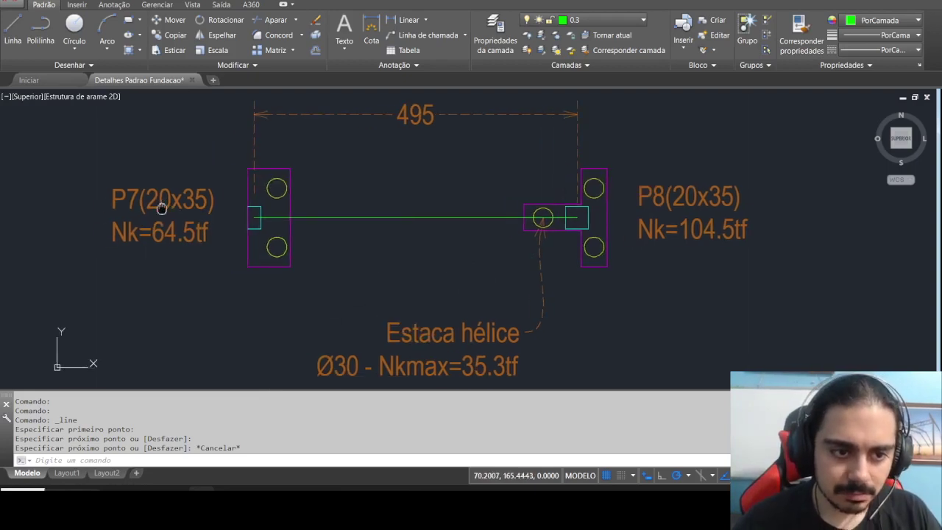
drag(406, 188, 425, 193)
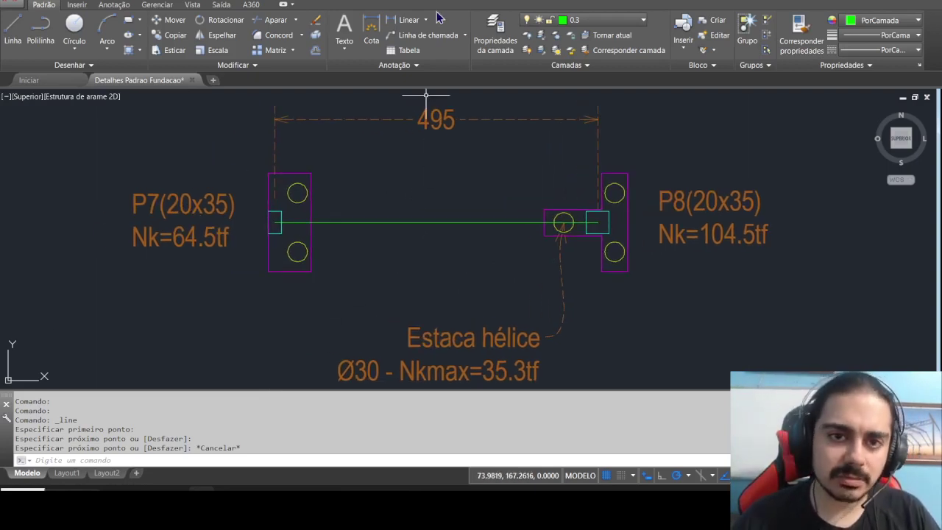
click(415, 20)
click(274, 223)
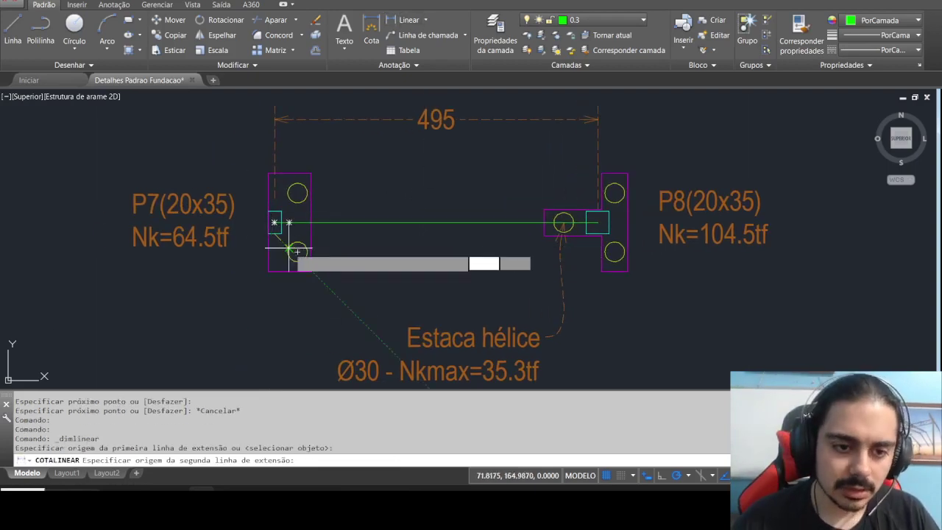
click(297, 251)
click(273, 281)
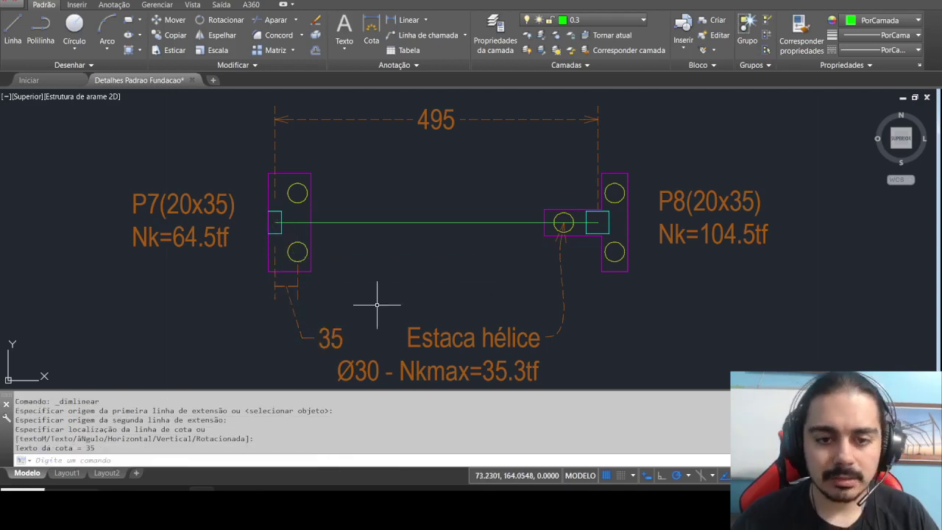
Switch to the Viga equilíbrio sheet in Excel and enter the label "Carga do pilar:" in cell A3.
click(333, 434)
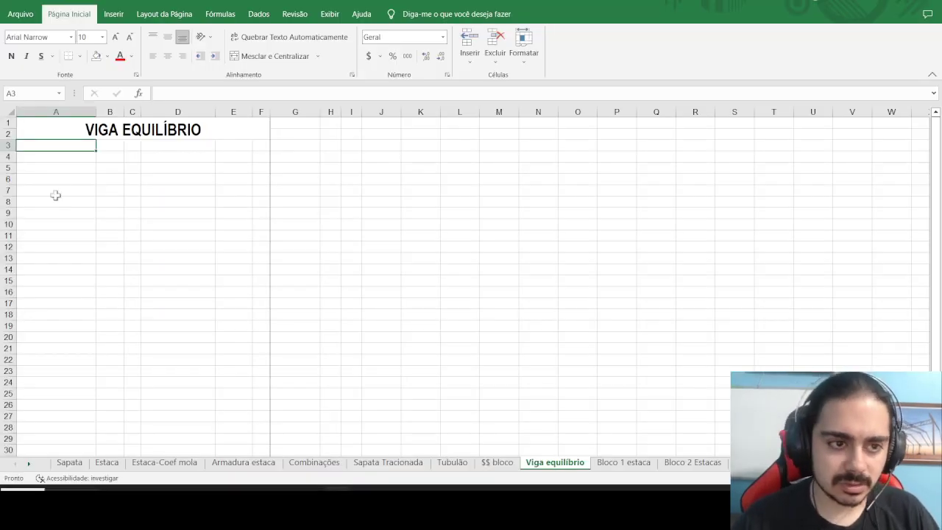
scroll(3, 117, up, 5)
click(284, 185)
click(123, 166)
key(alt+Tab)
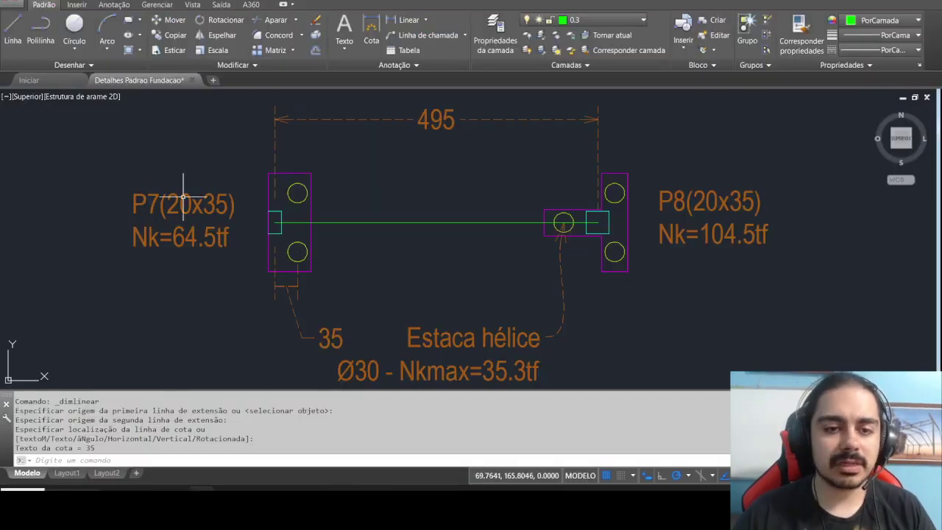
key(alt+Tab)
text(Carga do pilar:)
key(Return)
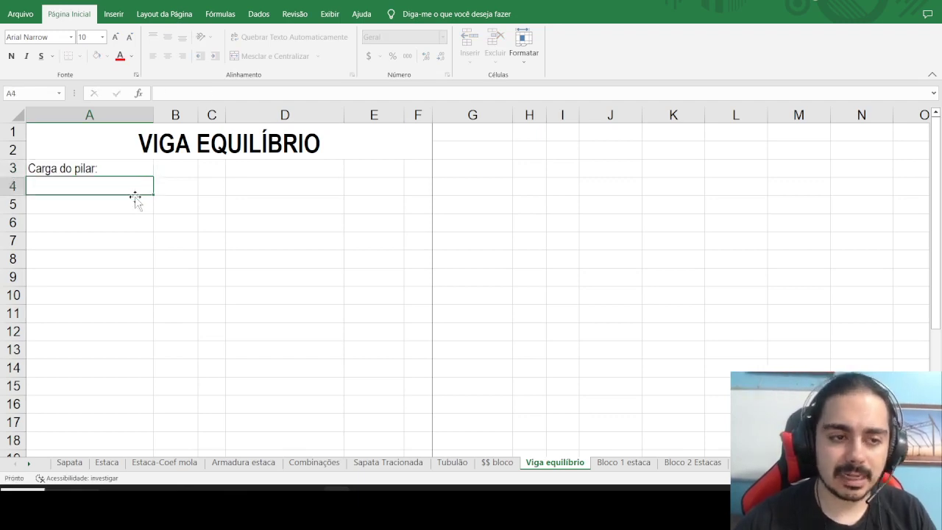
Right-align the cells in range A3:B11.
click(126, 168)
drag(126, 169, 177, 309)
click(182, 56)
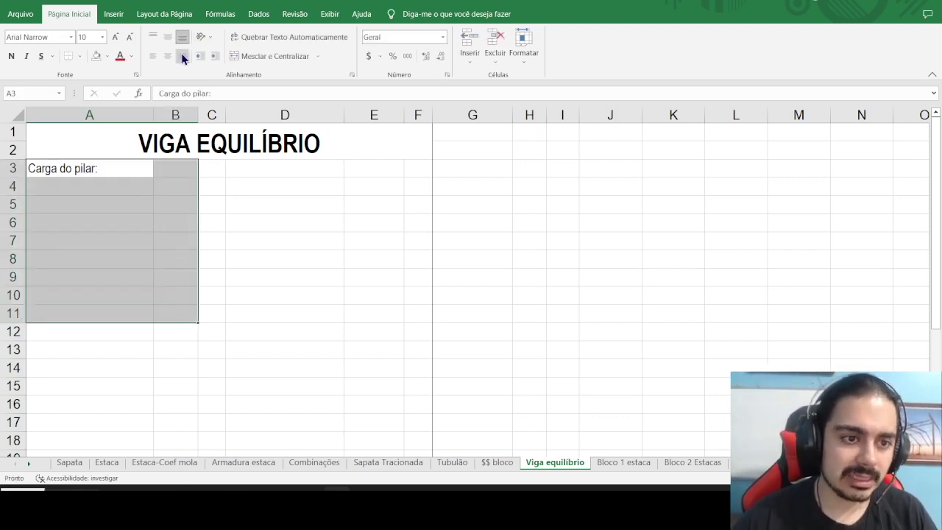
Reword the label in cell A3 as "Nk do pilar equilibrado:".
click(113, 171)
double_click(164, 93)
text(Nk)
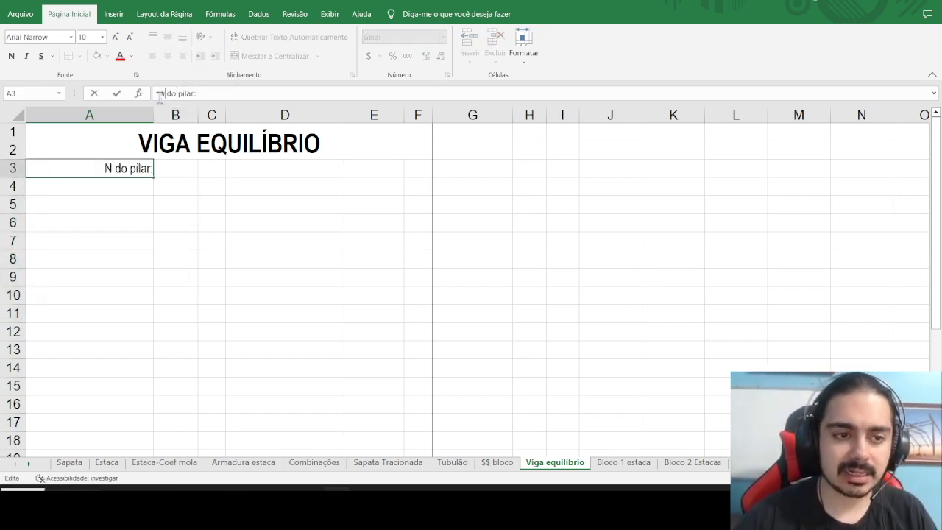
click(199, 94)
text(d)
key(BackSpace)
text(equilibrado)
key(Tab)
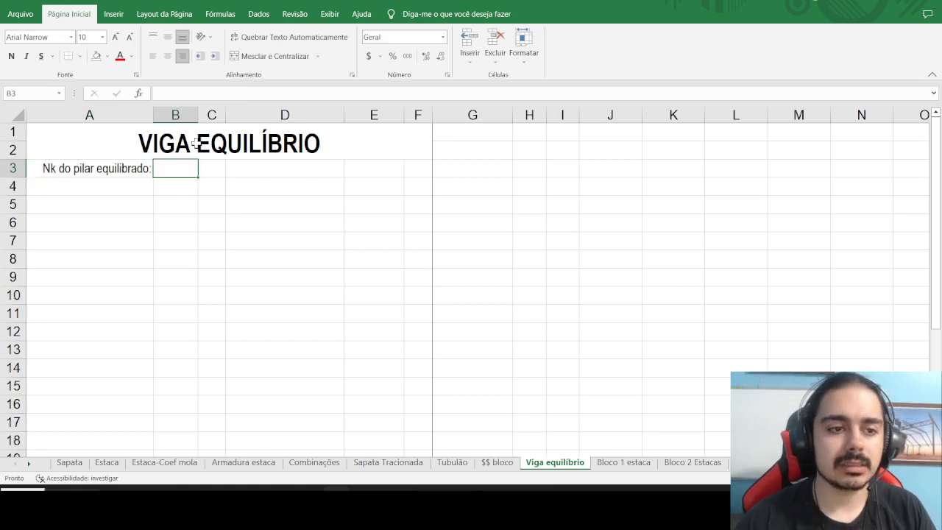
Check column P7's load in the AutoCAD drawing, and enter it in Excel as 64.5 in B3 with unit tf in C3.
key(alt+Tab)
click(176, 230)
click(129, 279)
key(Escape)
key(Escape)
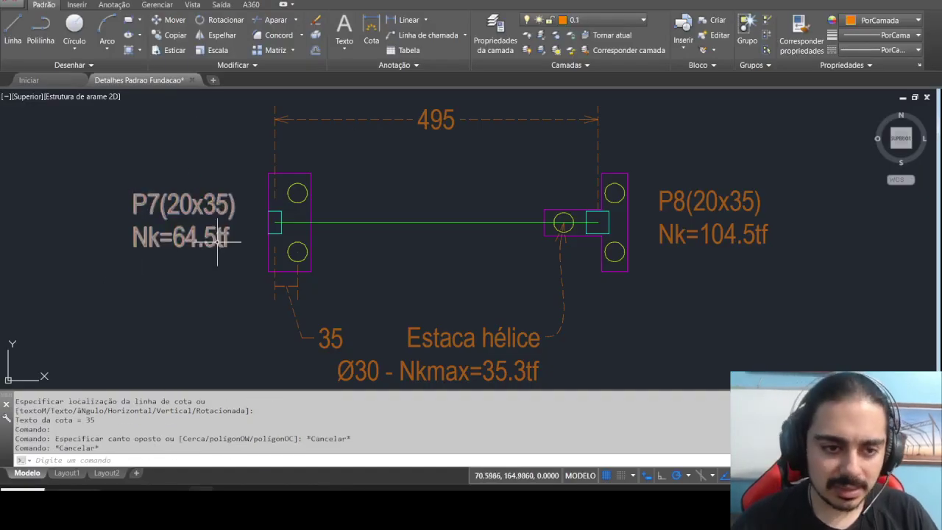
key(alt+Tab)
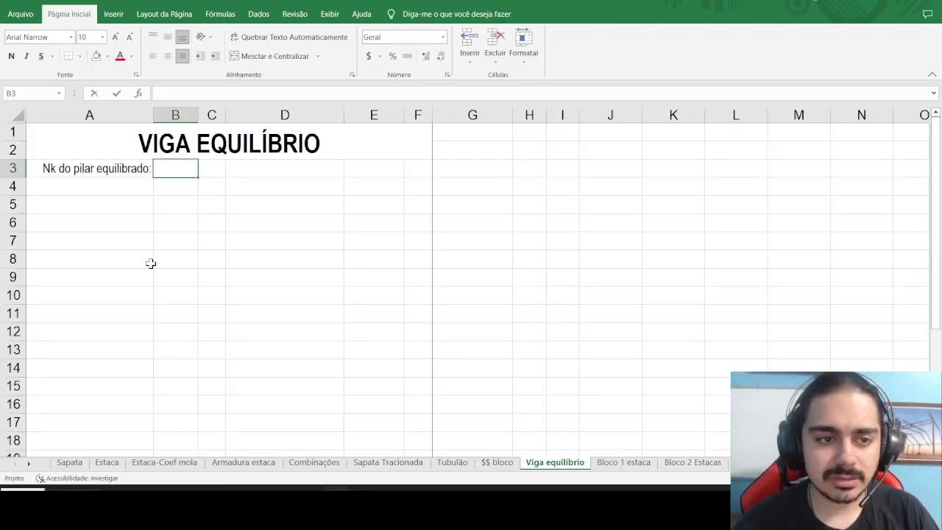
text(64.5)
key(Tab)
key(Return)
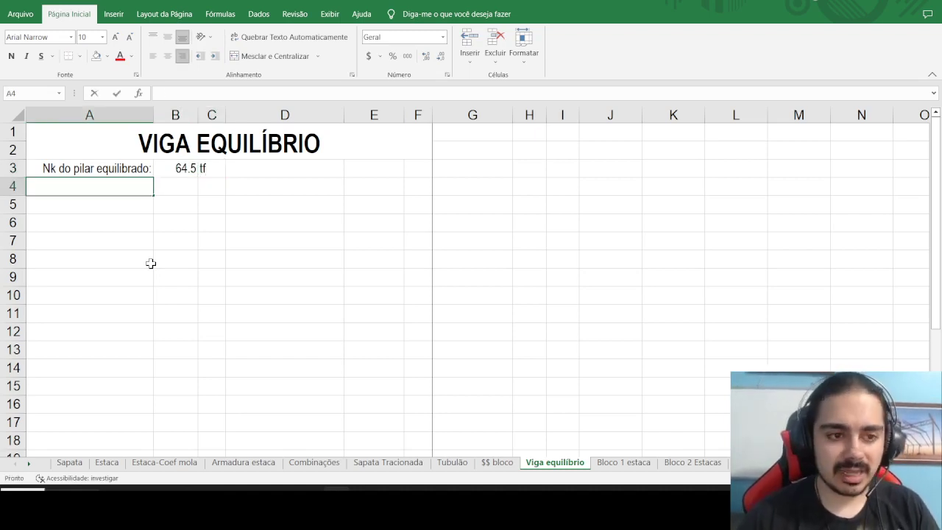
Enter the label "Excentricidade equilibrada:" in cell A4 and fit column A's width to its contents.
text(Excentricidade f)
key(BackSpace)
key(BackSpace)
text(:)
key(BackSpace)
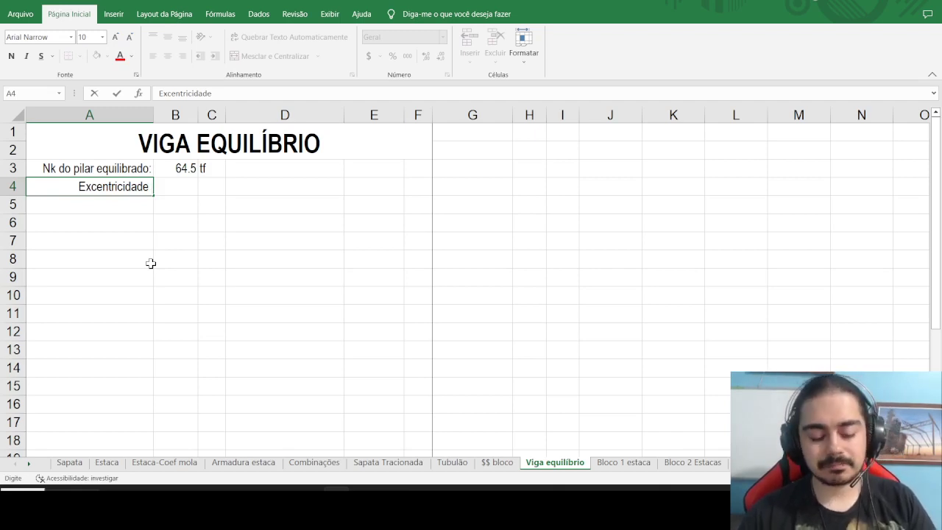
text(equilibrada:)
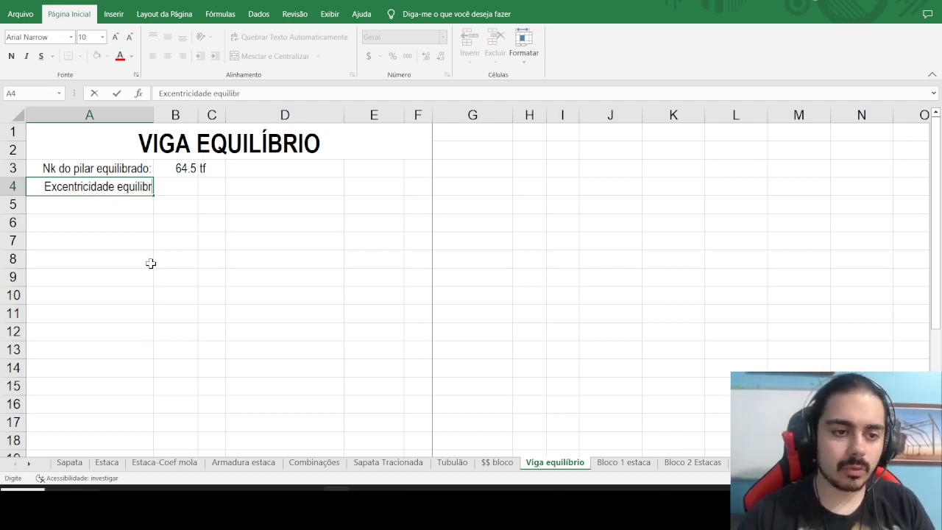
key(Return)
double_click(153, 114)
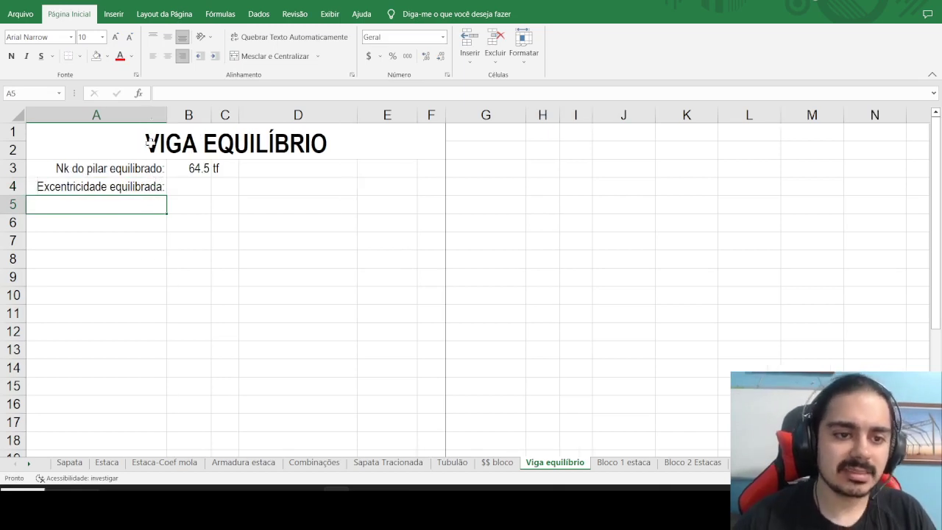
Check the pile eccentricity dimension in the AutoCAD drawing, and enter it in Excel as 35 in B4 with unit cm in C4.
click(187, 190)
key(alt+Tab)
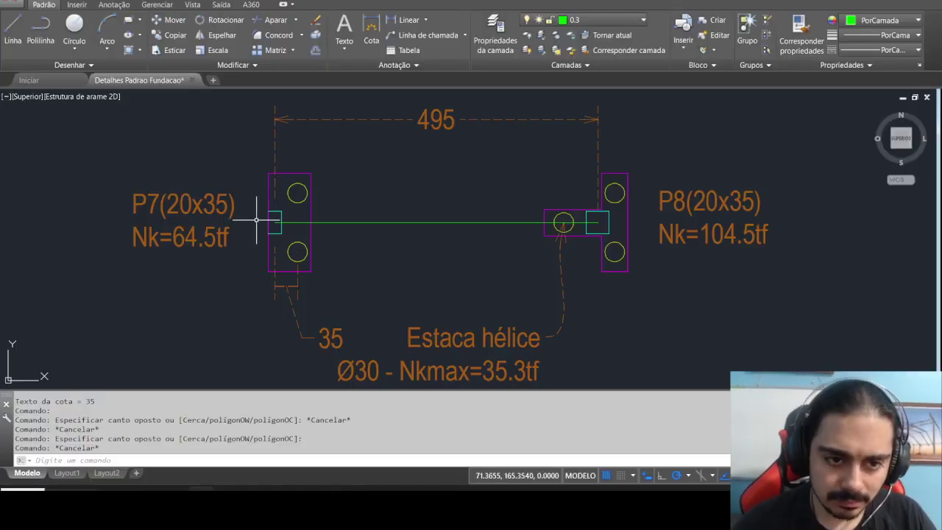
key(alt+Tab)
key(alt+Tab)
click(323, 337)
click(261, 304)
key(Escape)
key(alt+Tab)
text(35)
key(Tab)
text(cm)
key(Return)
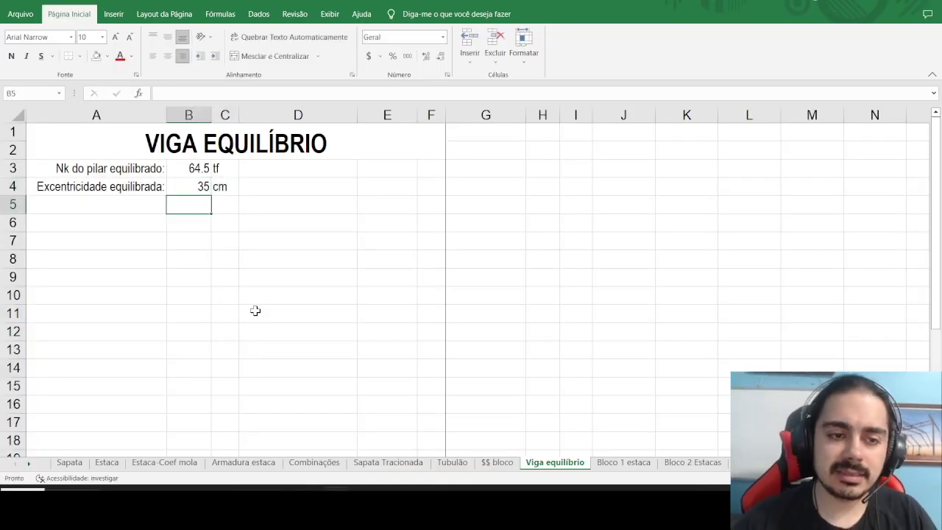
Fit the widths of columns B and C to their contents and select cell A5.
double_click(212, 115)
double_click(224, 115)
click(81, 210)
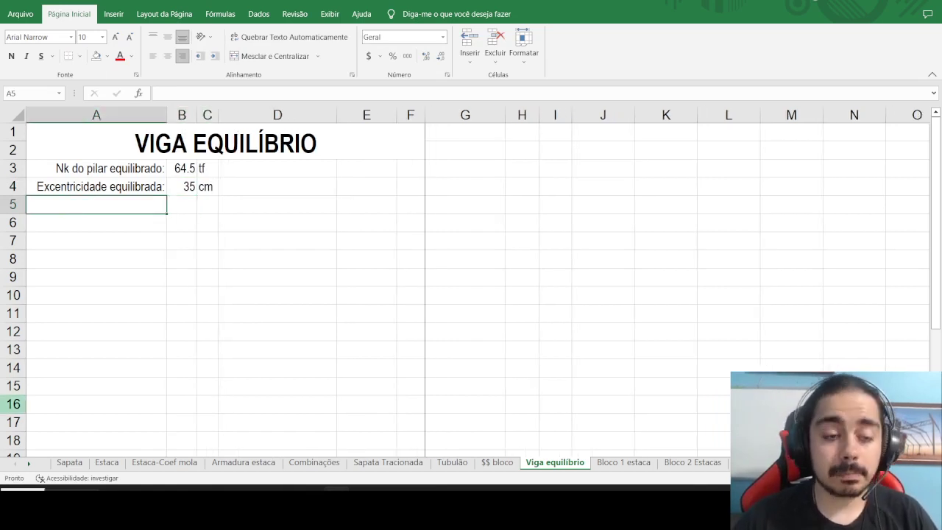
Switch to AutoCAD, examine the dimension between the centres of columns P7 and P8, and return to the spreadsheet.
key(alt+Tab)
drag(437, 211, 341, 212)
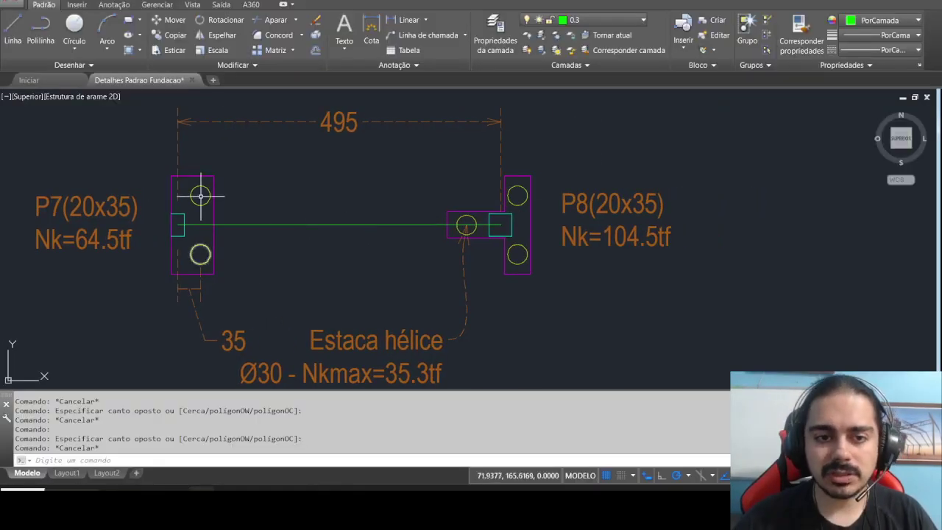
scroll(306, 187, up, 2)
click(387, 198)
scroll(377, 248, down, 2)
click(378, 240)
click(356, 150)
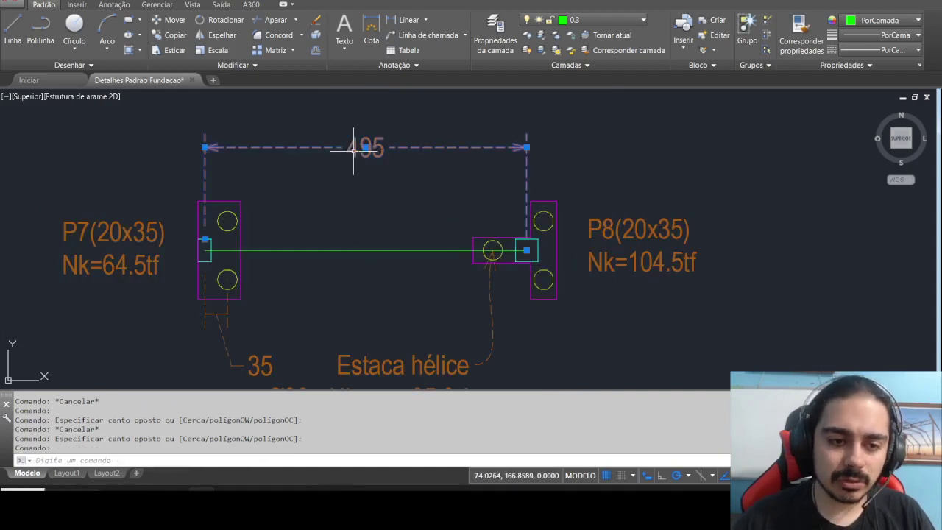
click(204, 240)
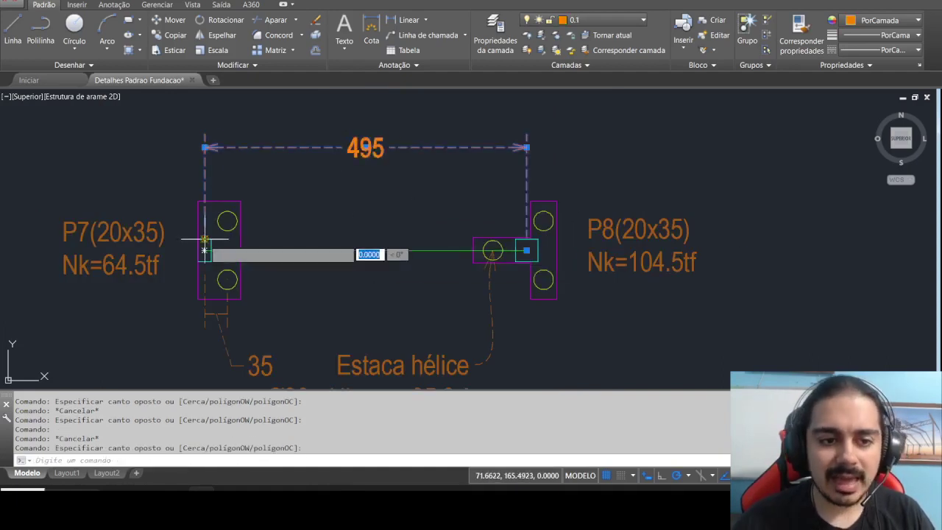
key(Escape)
key(alt+Tab)
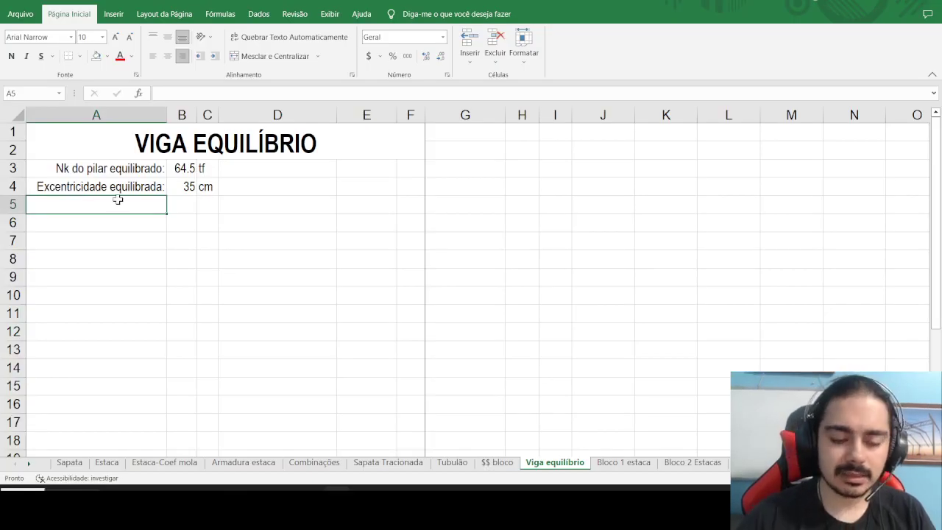
Fill row 5 with the label "Eixo-eixo entre pilares:", the drawing's column spacing of 495, and the unit cm.
text(Eixo-eixo entre pilares)
key(Tab)
key(alt+Tab)
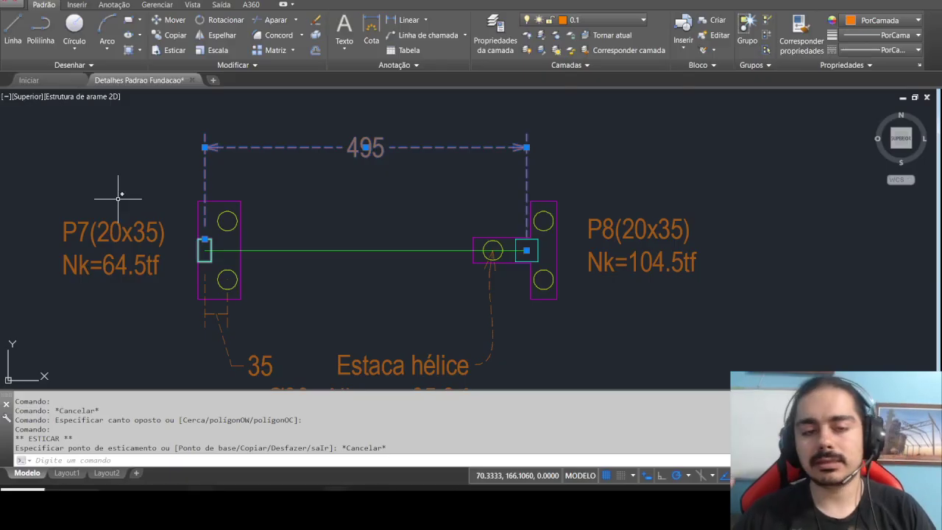
key(Escape)
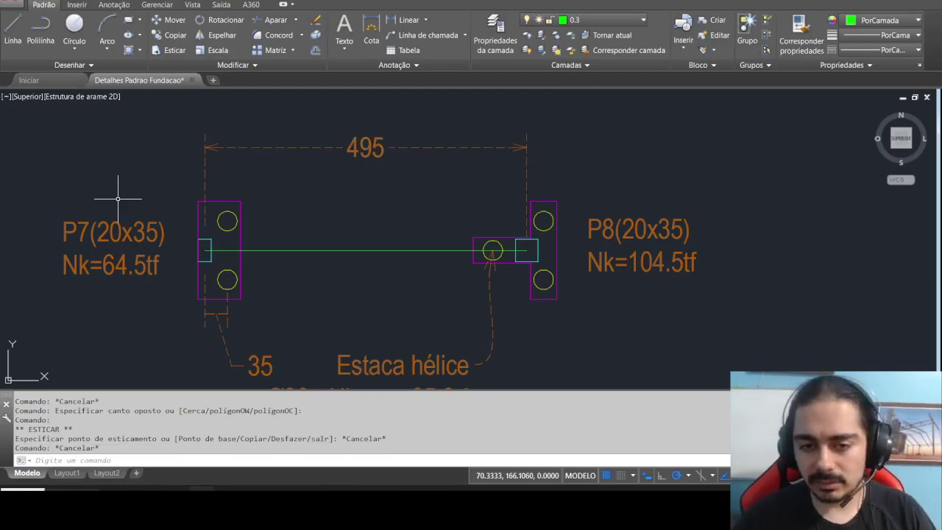
click(308, 241)
key(Escape)
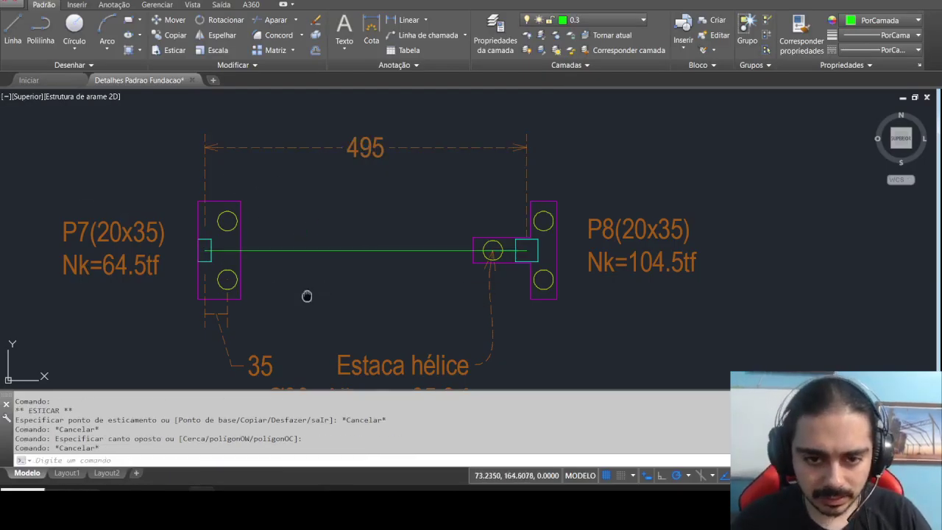
key(alt+Tab)
text(495)
key(Tab)
text(cm)
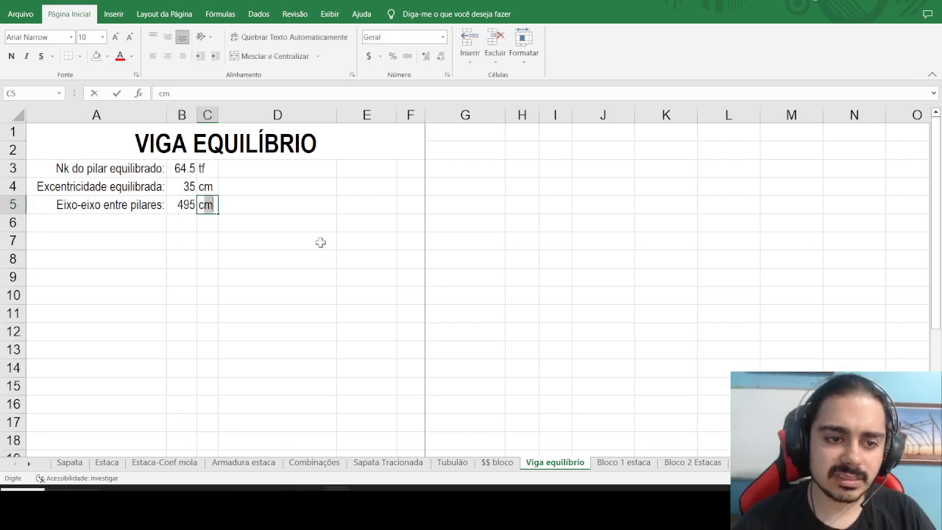
key(Return)
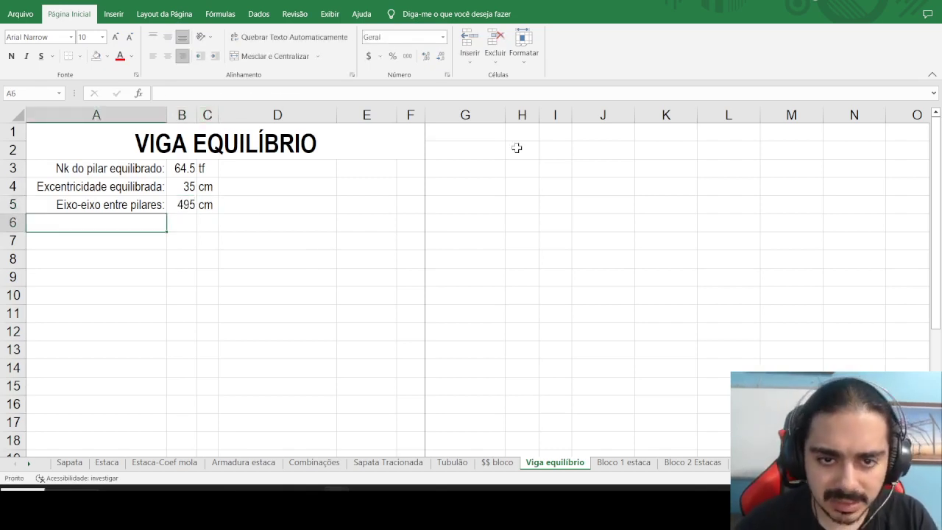
Enter the label "Mk viga:" in cell G1.
click(464, 134)
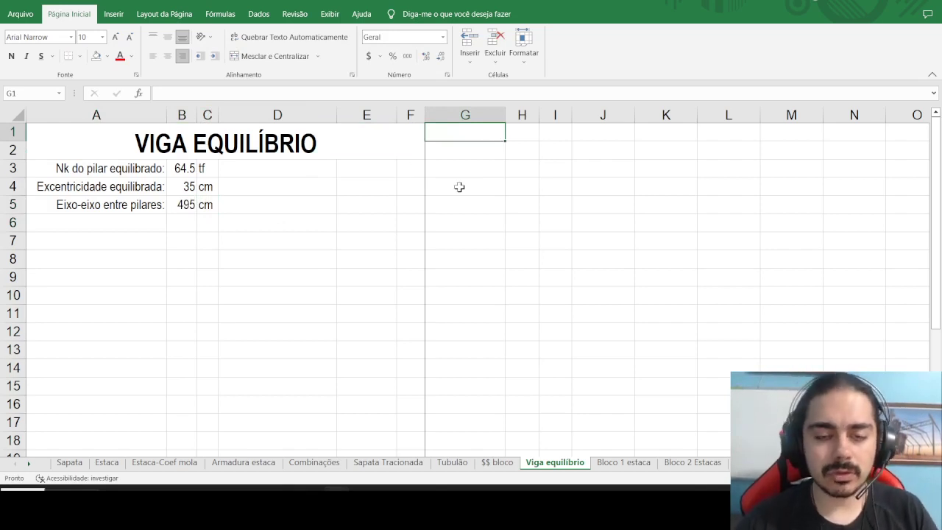
text(Momento)
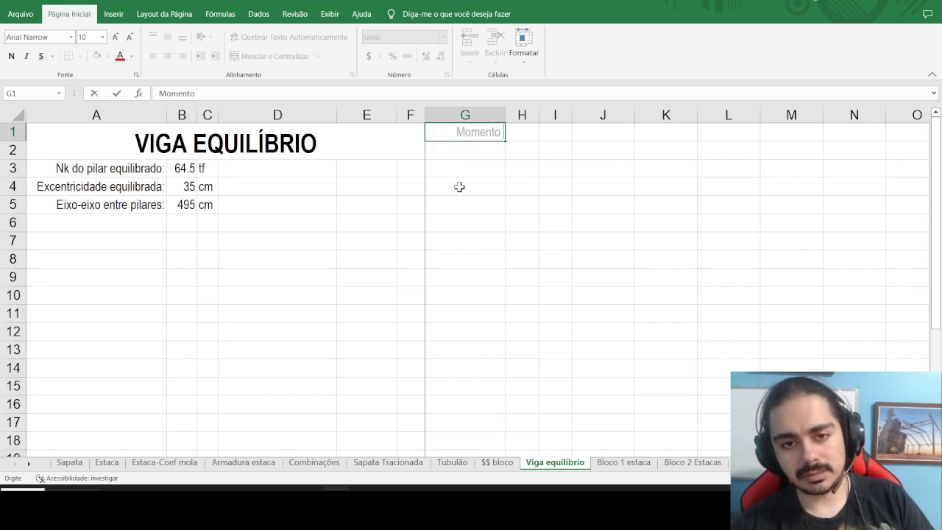
text( flet)
key(Escape)
text(Mk viga:)
key(Tab)
Calculate the beam moment in H1 with the formula =B3*B4/100.
text(=)
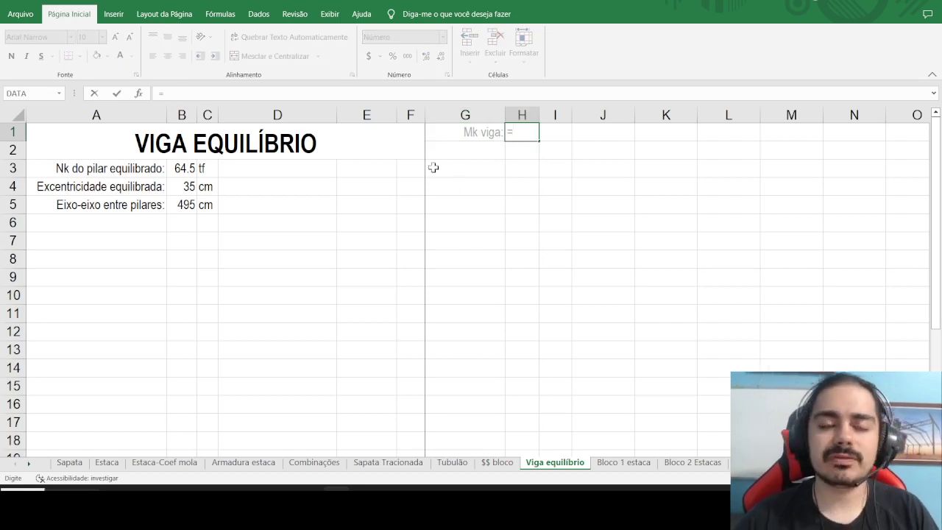
click(179, 168)
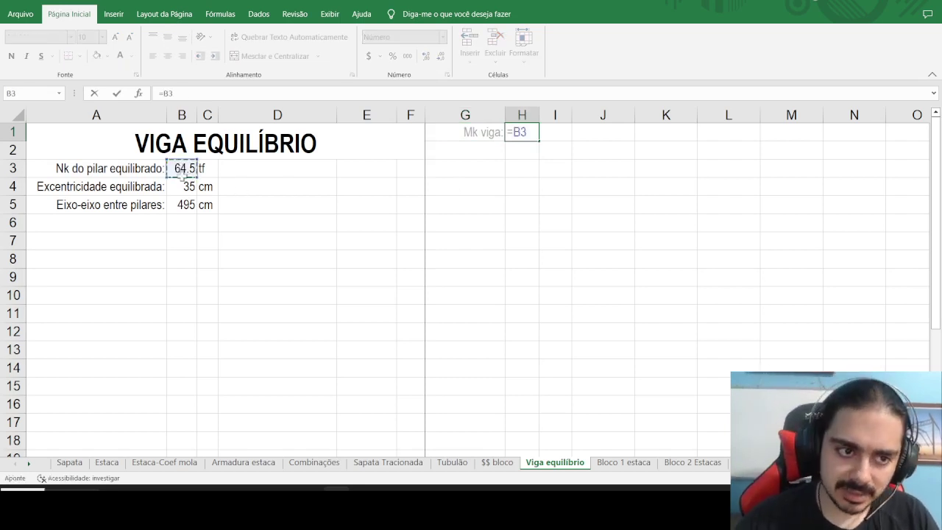
text(*)
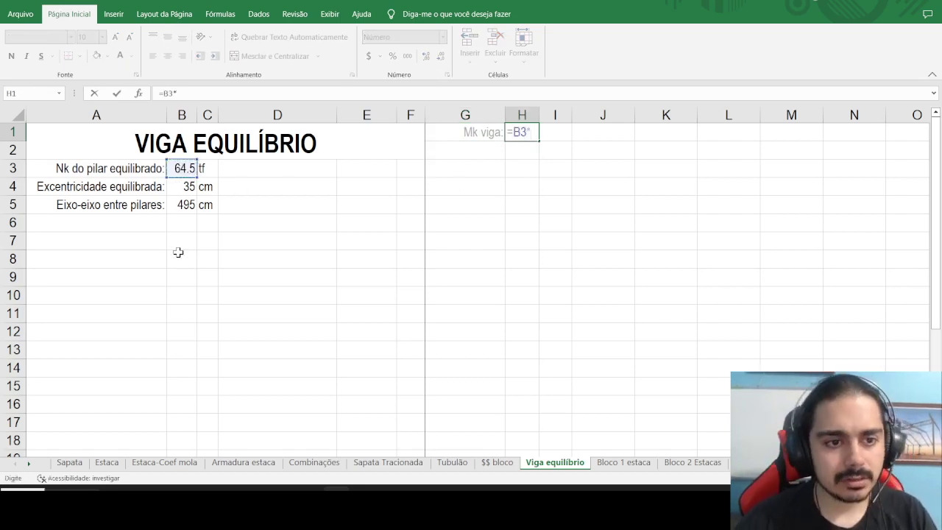
click(173, 187)
text(/100)
key(Return)
key(Up)
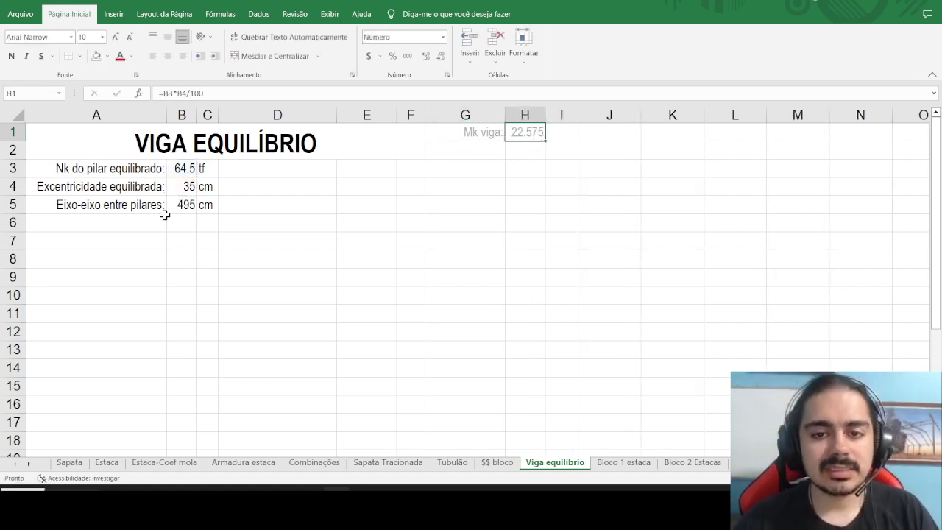
Enter the unit tfm in I1 and show the moment in H1 with two decimal places.
key(Right)
text(tfm)
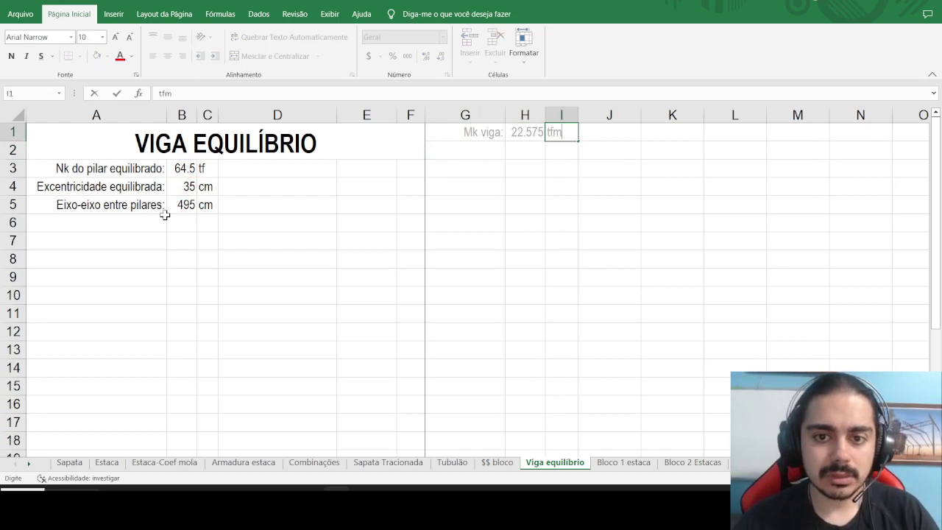
key(Return)
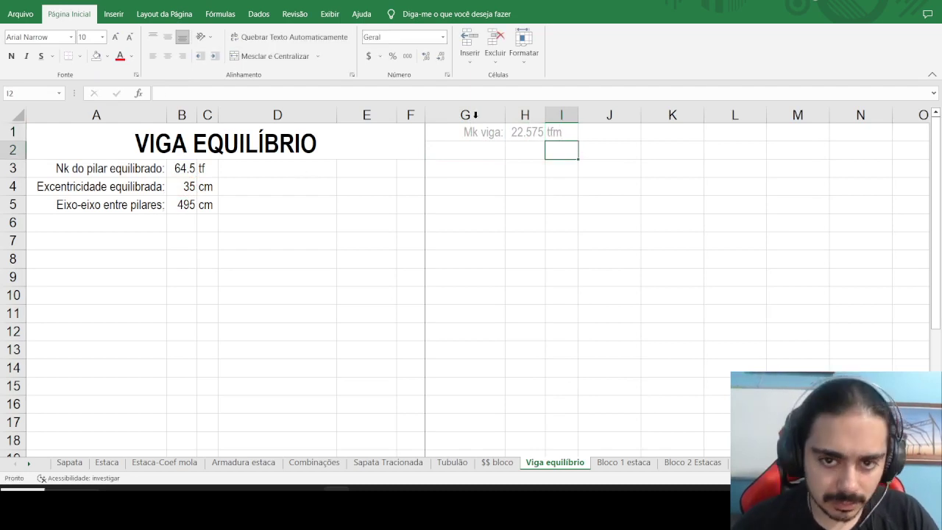
click(523, 131)
click(440, 56)
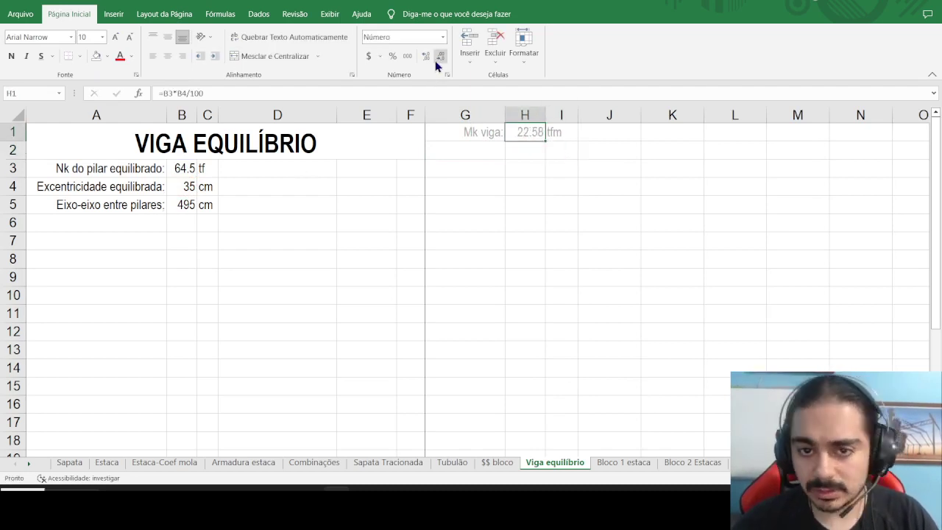
Enter the label "Distância fund-pilar 2:" in G2 and fit column G's width to its contents.
click(486, 152)
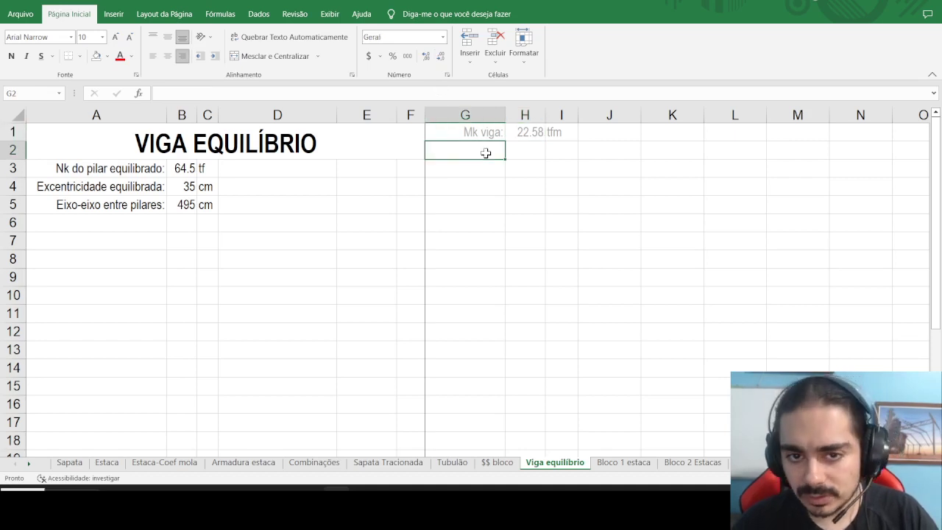
text(Dis)
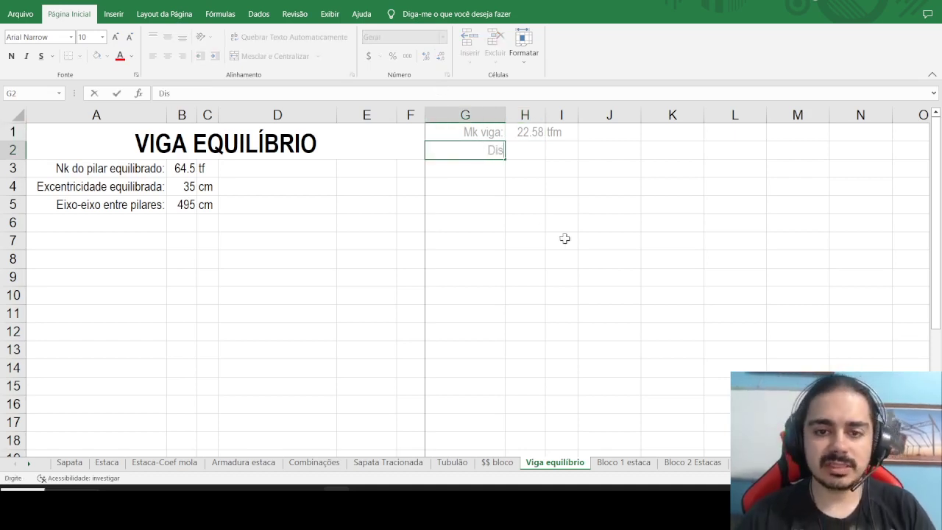
text(tância fund)
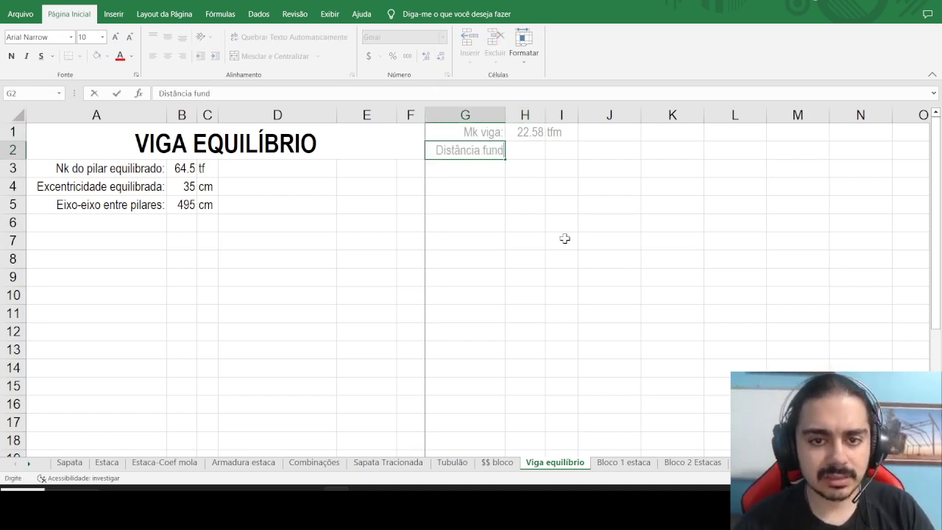
text(-pilar 2:)
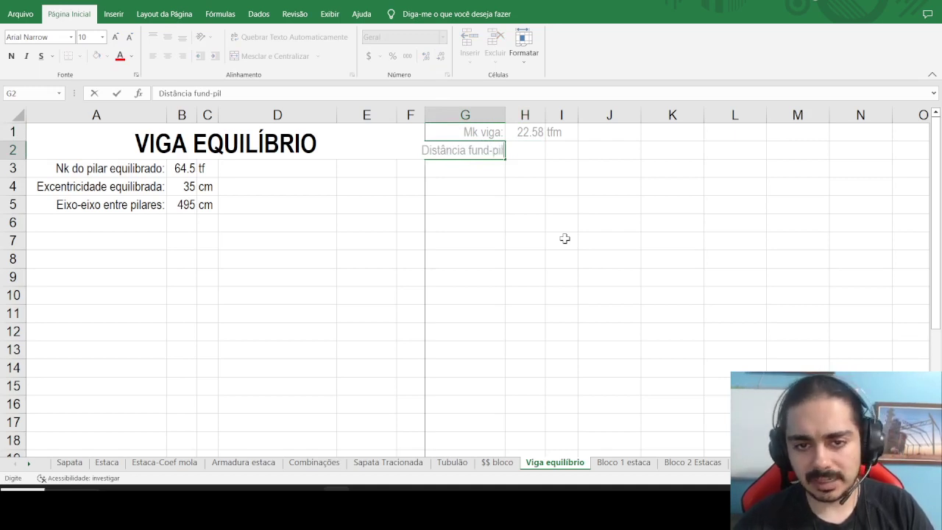
key(Return)
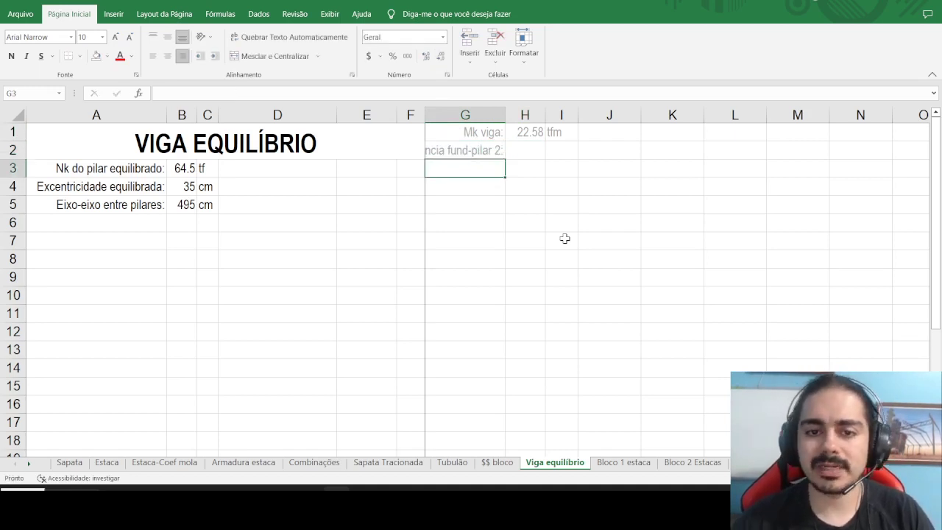
double_click(494, 117)
Calculate the foundation-to-column distance in H2 with =B5-B4 and enter its unit cm in I2.
click(543, 155)
text(=)
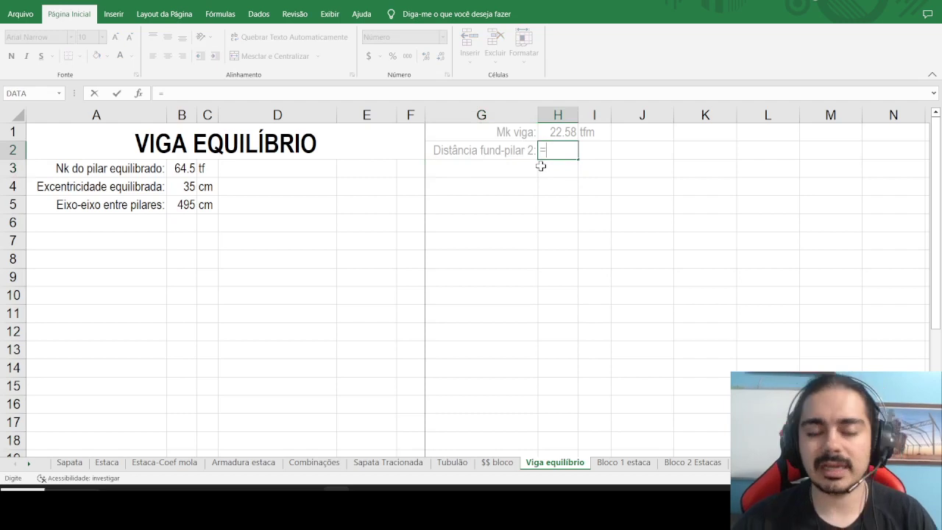
click(190, 204)
text(-)
click(189, 185)
key(Return)
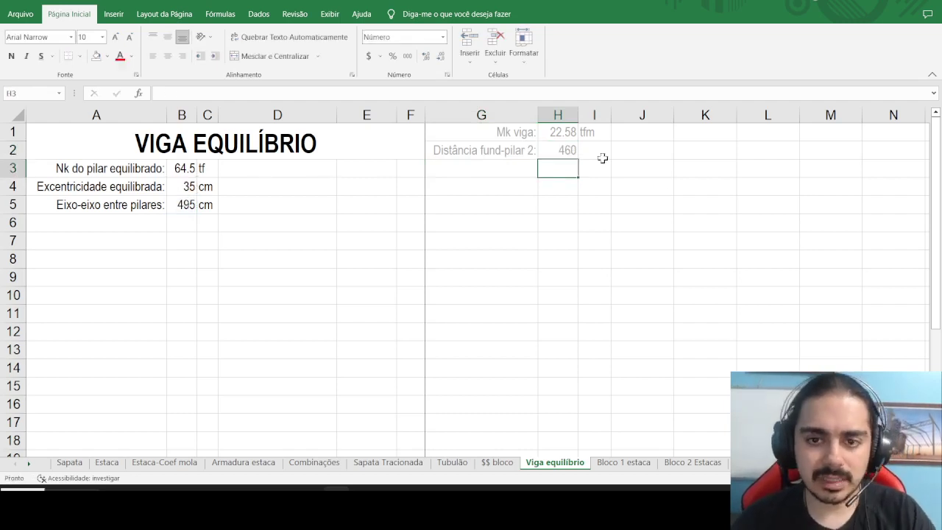
click(602, 156)
text(cm)
key(Return)
Enter the label "Nk no pilar apoio:" in cell G3.
key(Left)
key(Left)
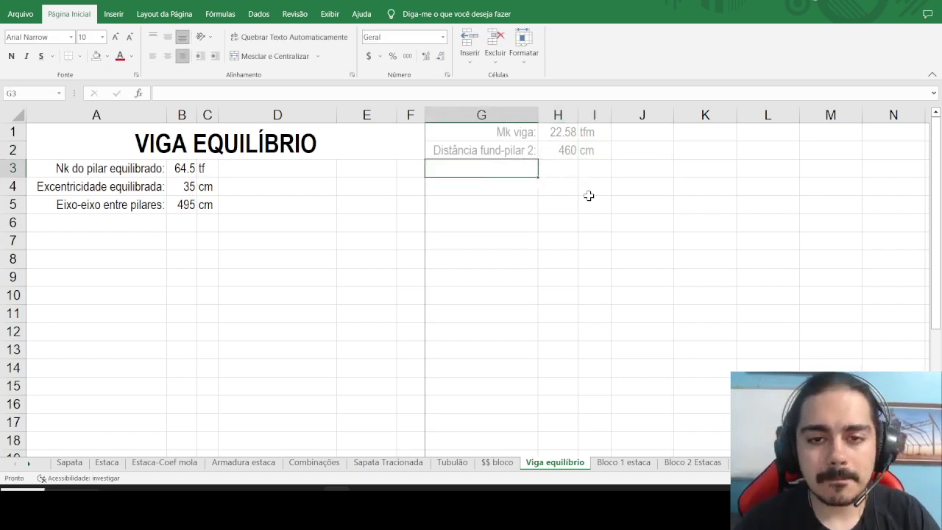
text(M)
key(Escape)
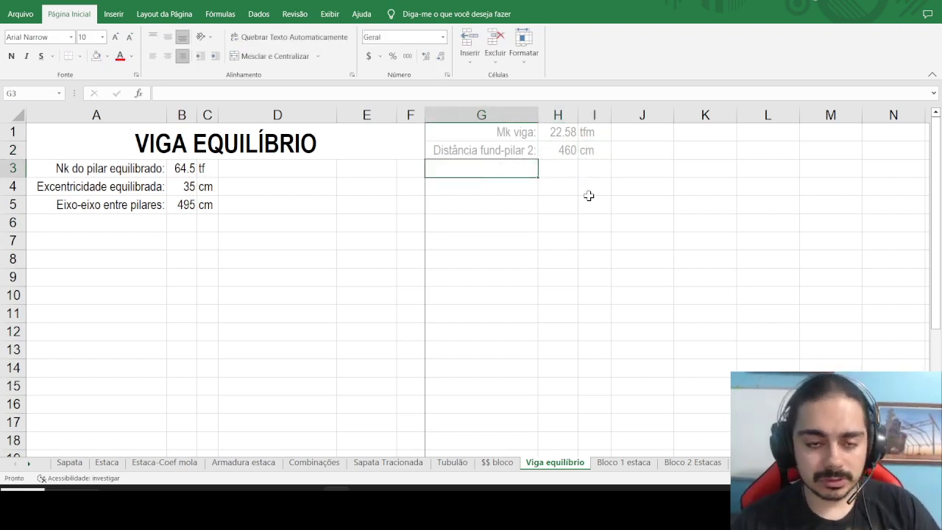
text(Força)
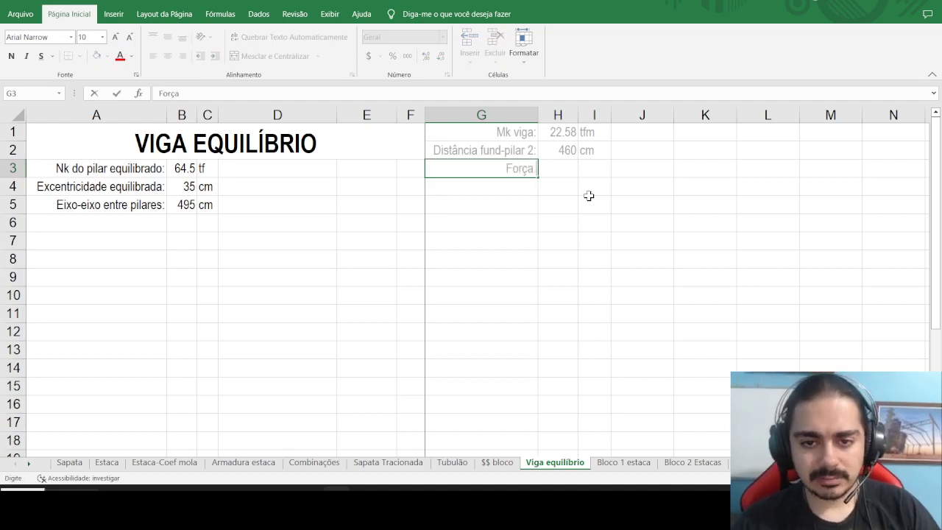
key(Escape)
text(Nk)
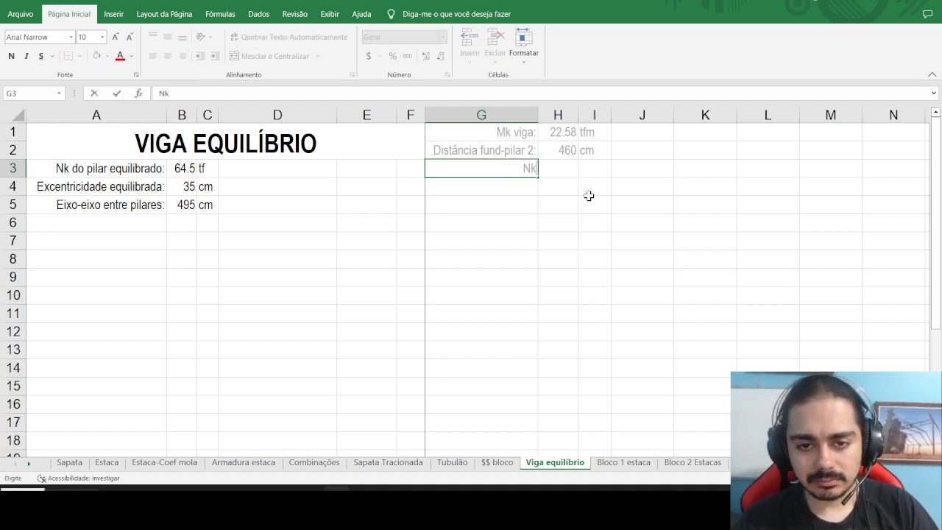
text( no pilar apoio)
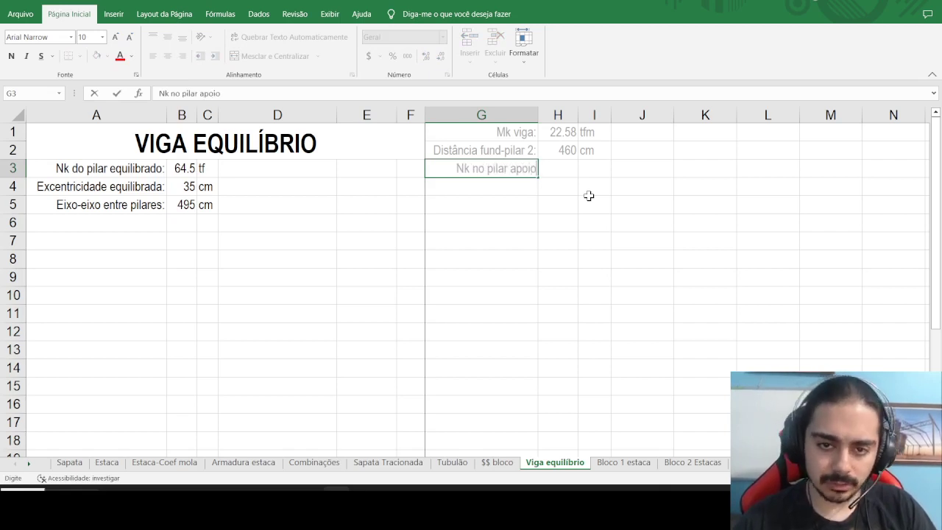
text(:)
key(Right)
key(Up)
key(Left)
key(Right)
key(Down)
Calculate the supporting column's load in H3 with the formula =H1*100/H2.
text(=)
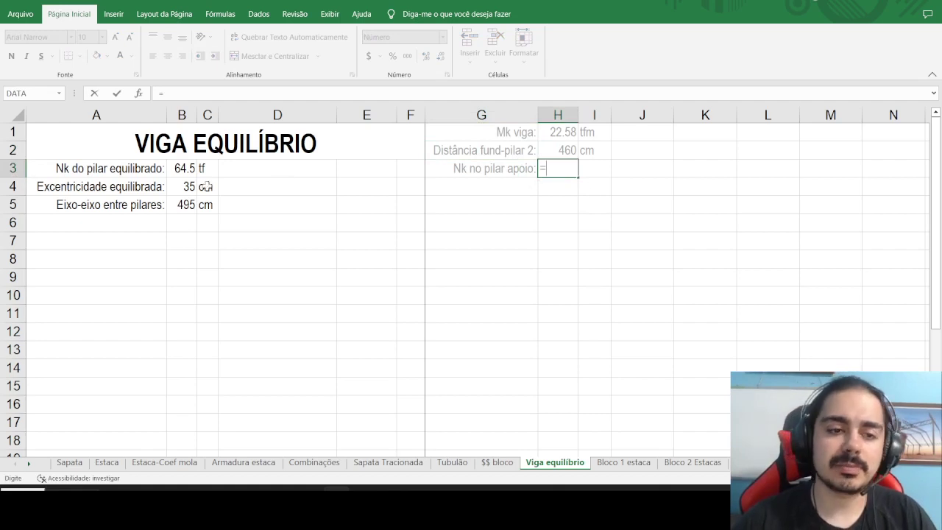
click(550, 132)
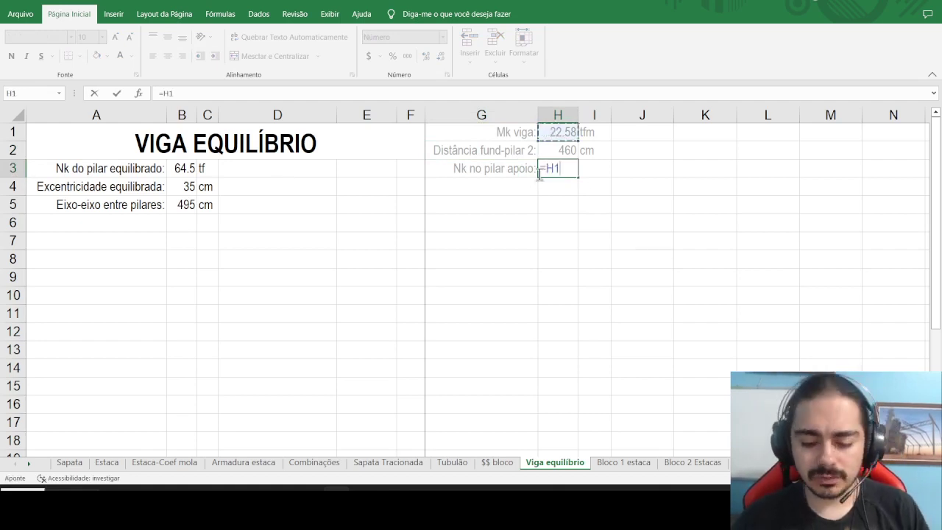
text(*100/)
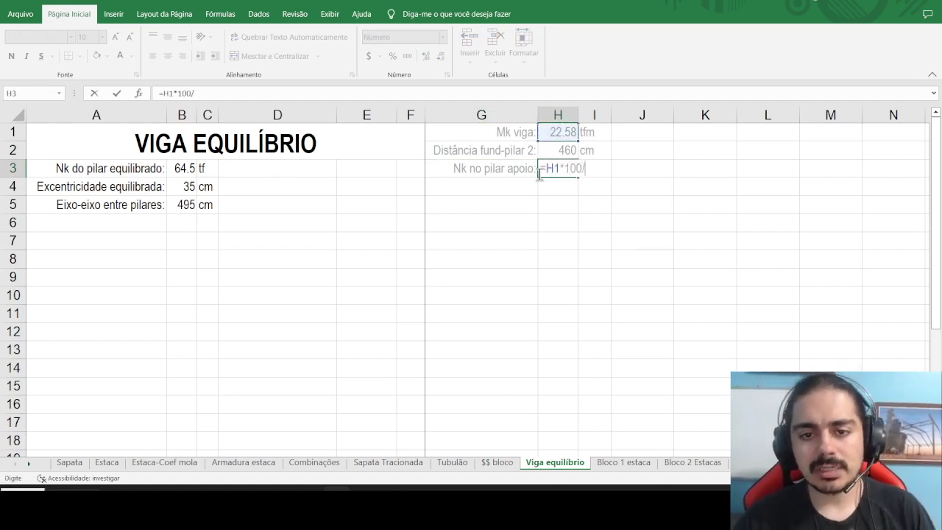
click(560, 152)
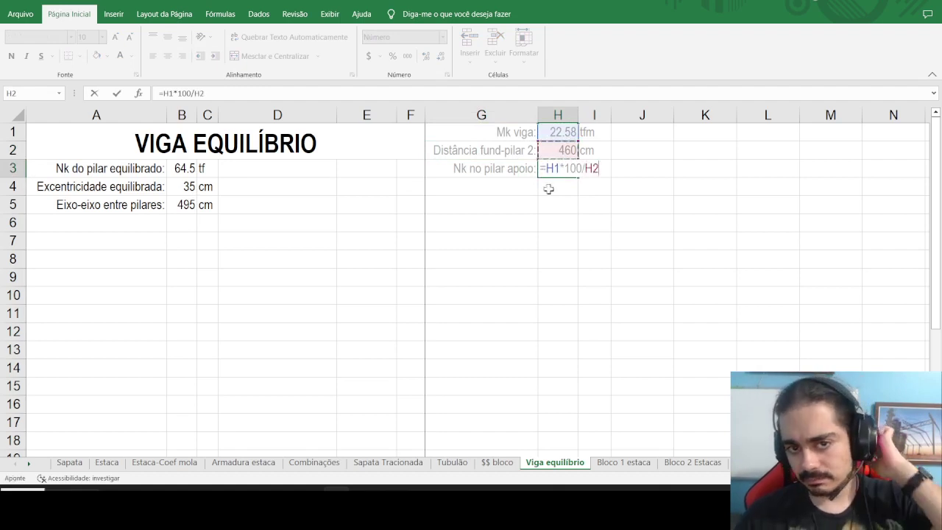
key(ctrl+Return)
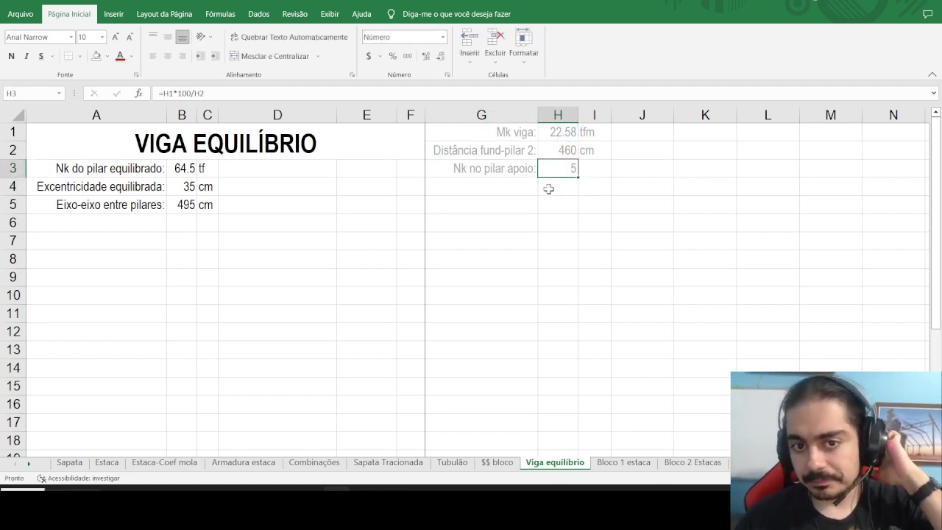
Show the load in H3 with two decimal places and enter the unit tf in I3.
click(424, 57)
click(424, 58)
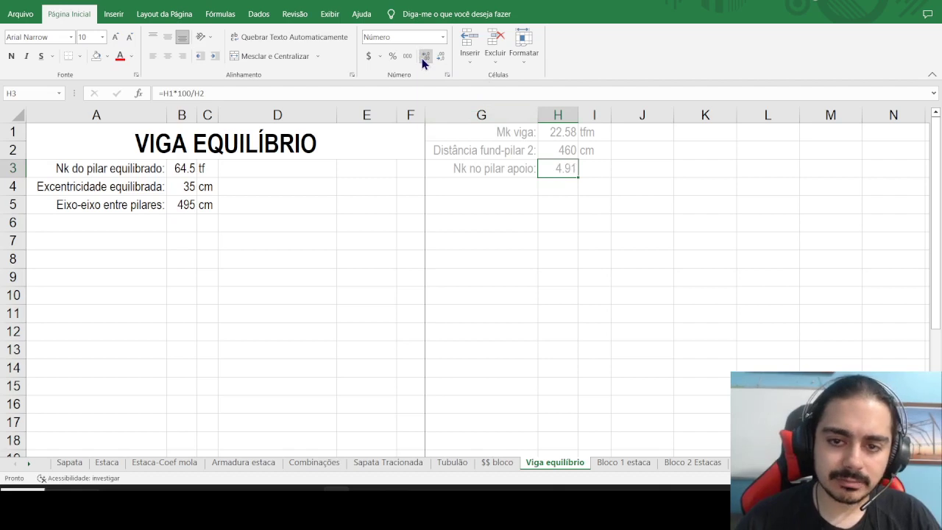
key(Right)
text(t)
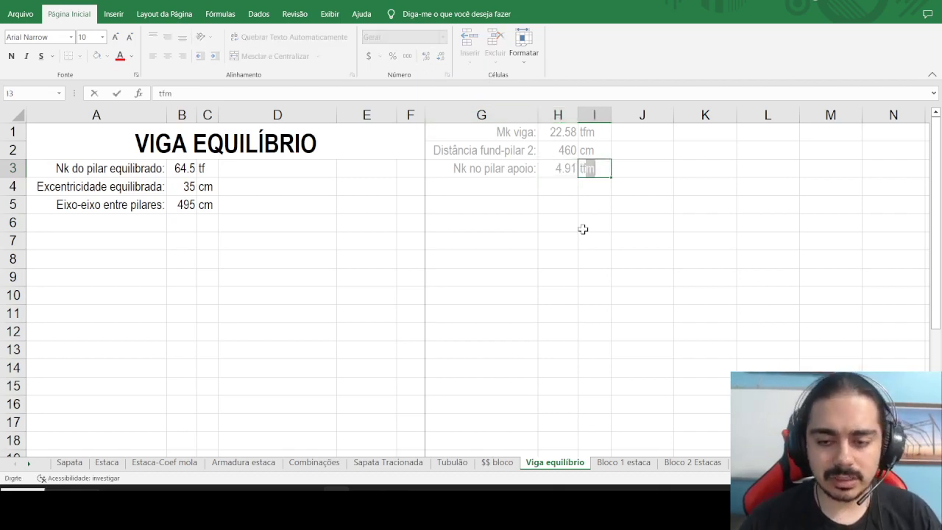
text(f)
key(Return)
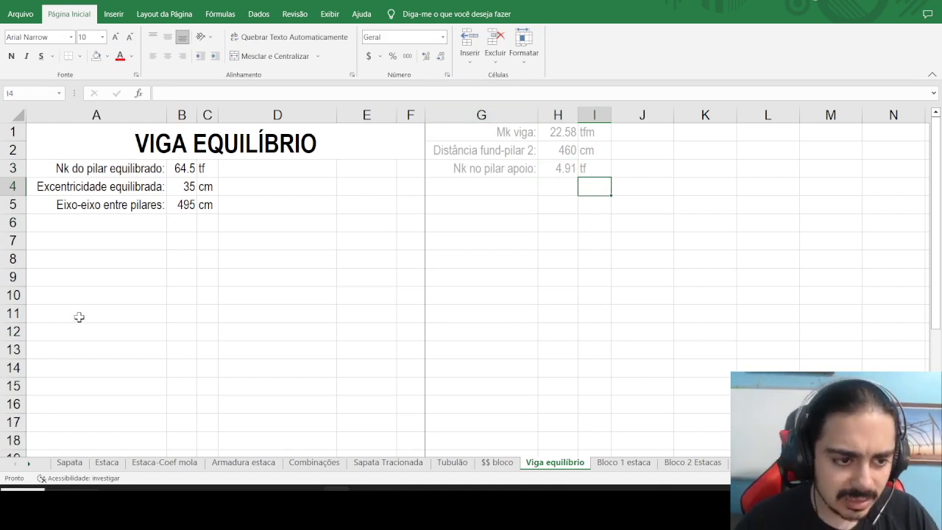
Enter the label "Carga efetiva bloco divisa:" in cell A10.
click(84, 290)
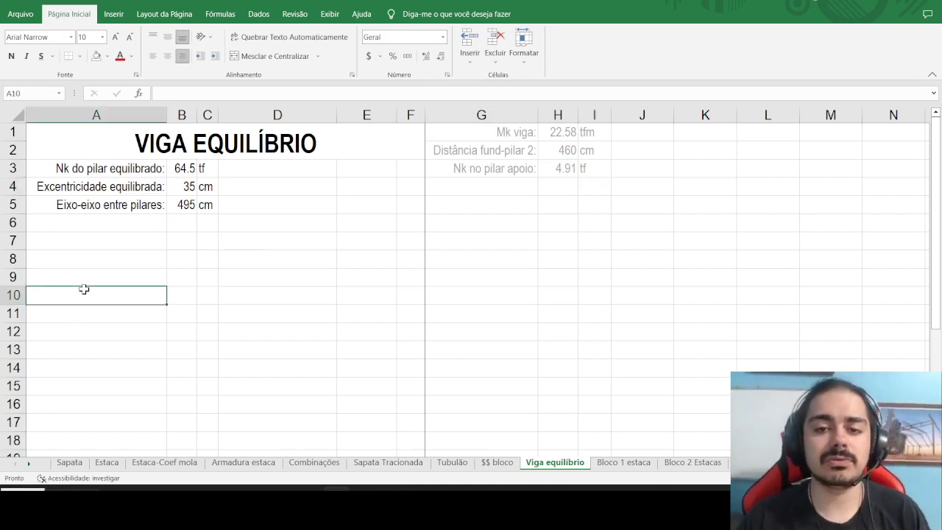
text(Car)
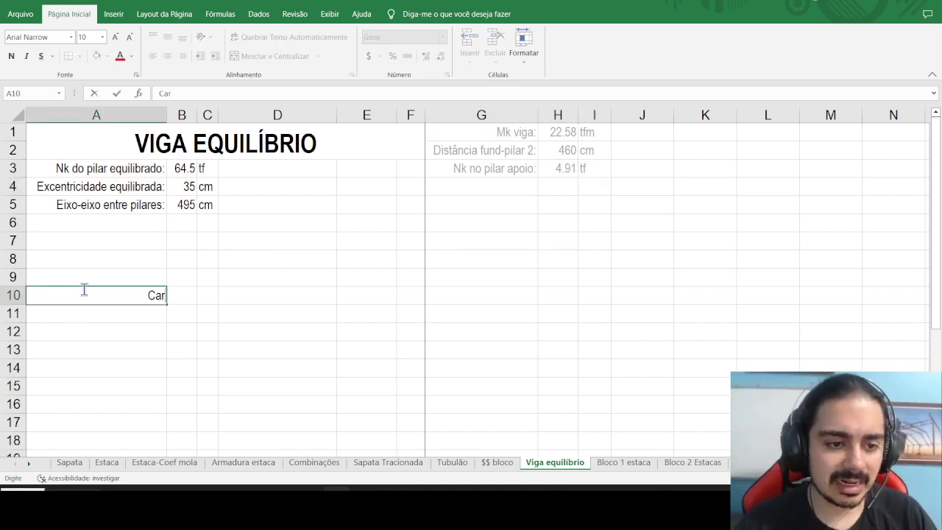
text(ga efetiva bloco divisa:)
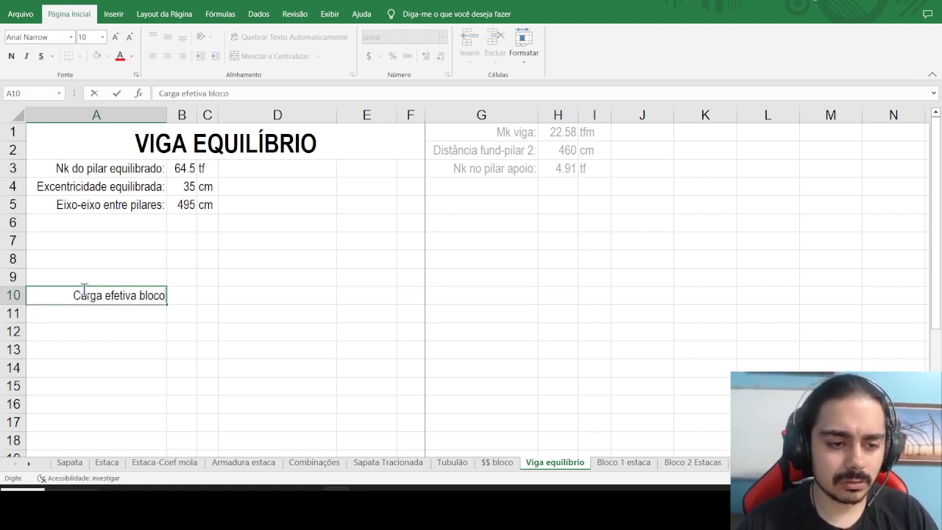
key(Tab)
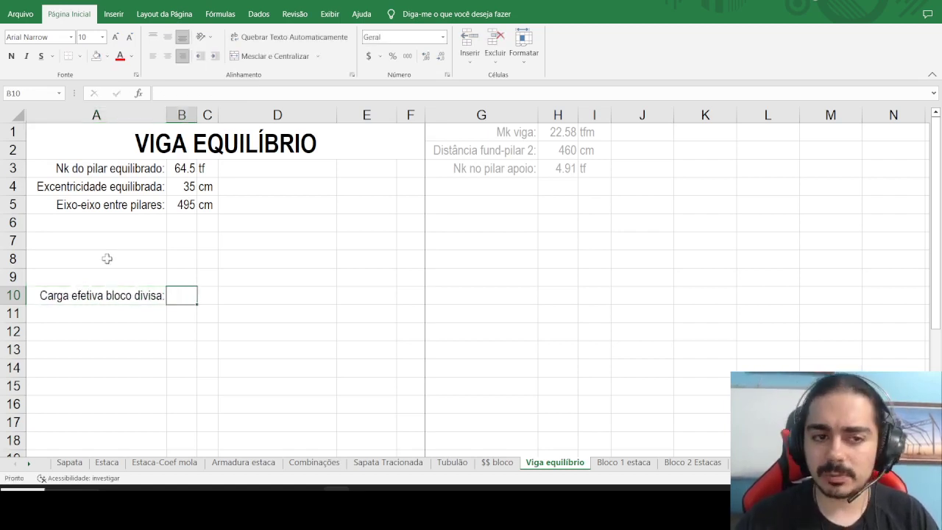
Switch to the AutoCAD foundation drawing and examine the P7 boundary pile cap and the beam running to pillar P8.
click(156, 187)
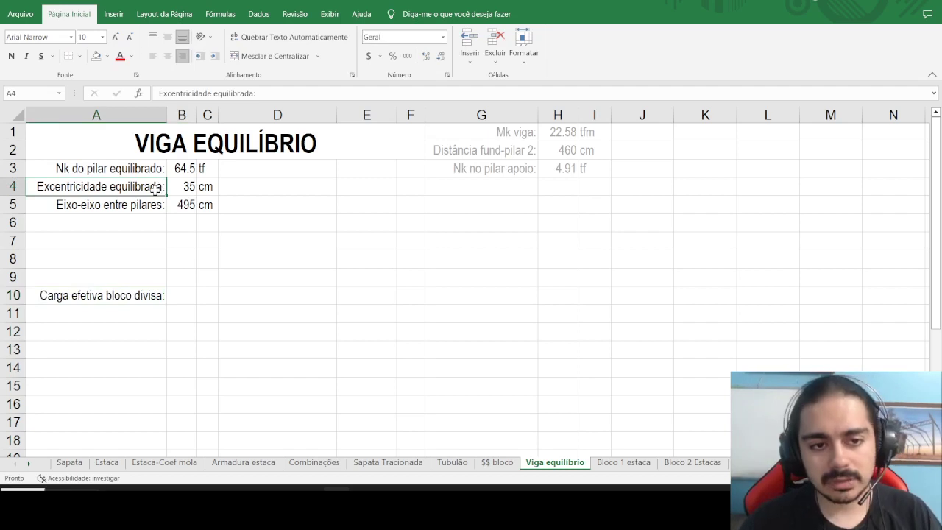
key(alt+Tab)
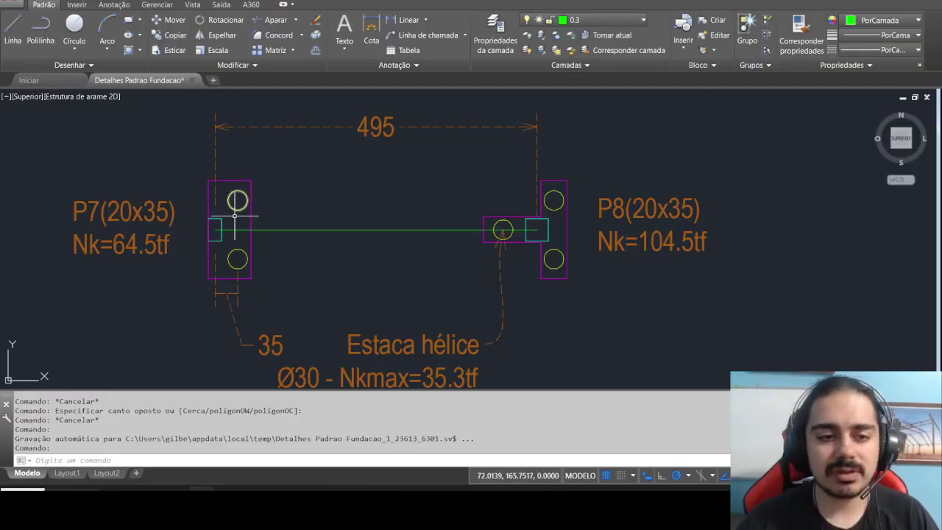
click(190, 204)
key(Escape)
click(217, 184)
click(252, 289)
key(Escape)
click(210, 158)
key(Escape)
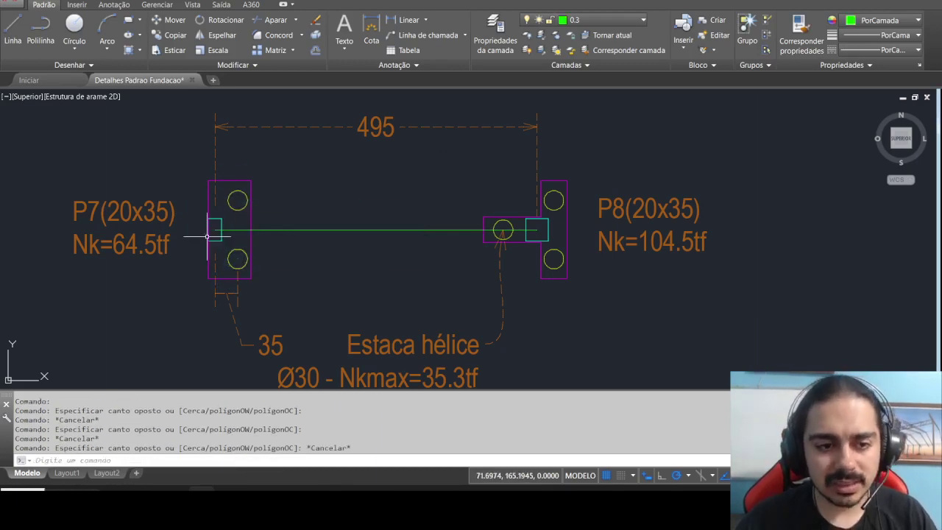
click(214, 209)
click(210, 217)
key(Escape)
click(532, 222)
click(521, 226)
key(Escape)
click(229, 160)
click(255, 203)
key(Escape)
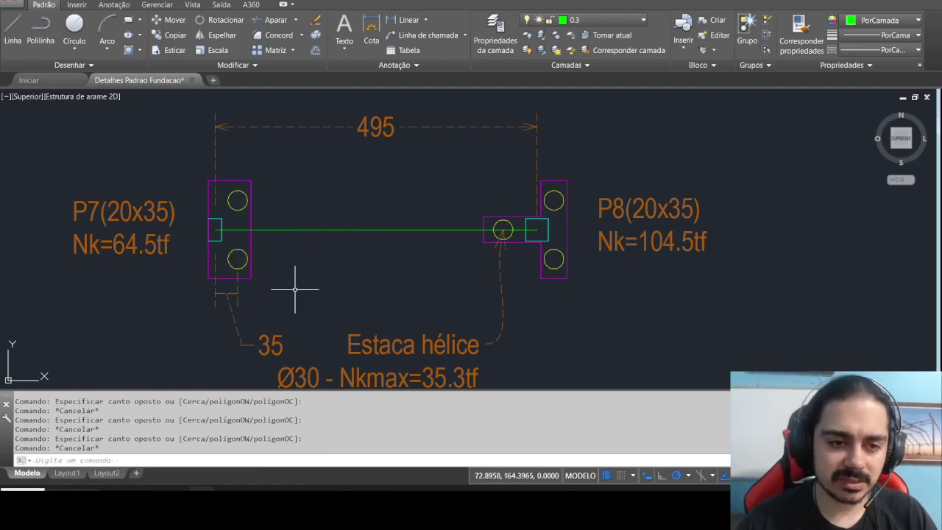
Back in Excel, calculate the boundary block's effective load in B10 with =B3+H3 and enter the unit tf in C10.
key(alt+Tab)
click(186, 297)
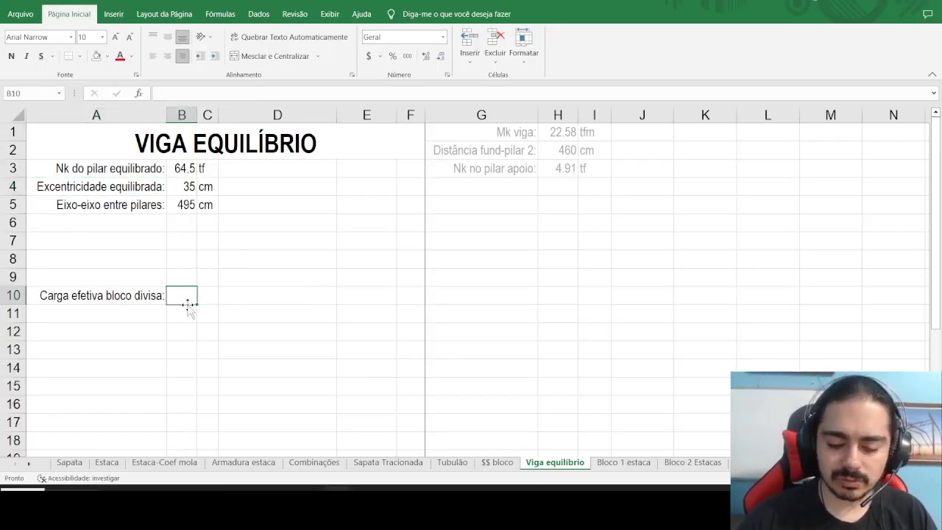
text(=)
click(179, 168)
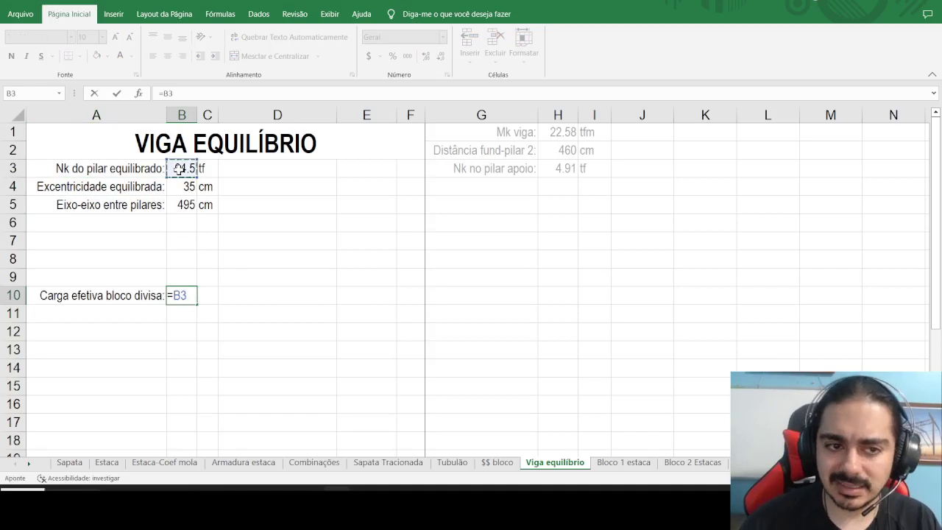
text(+)
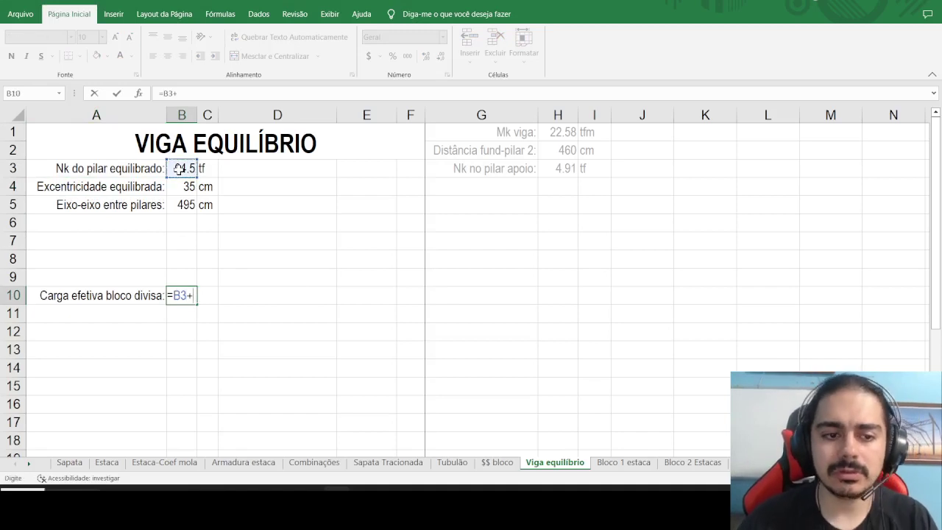
click(558, 171)
key(Return)
key(Up)
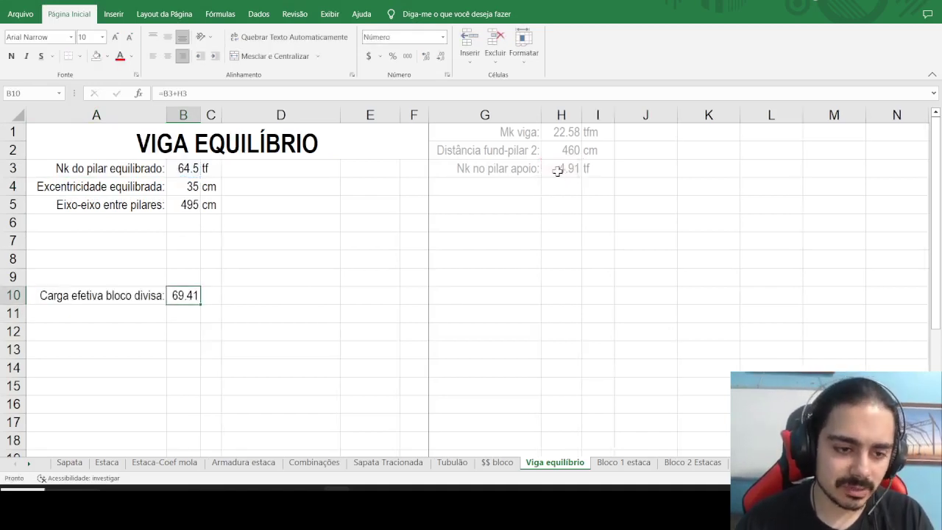
key(Right)
text(tf)
key(Return)
Change the label in A10 to "Nk efetivo bloco divisa:".
key(Up)
key(Left)
key(Left)
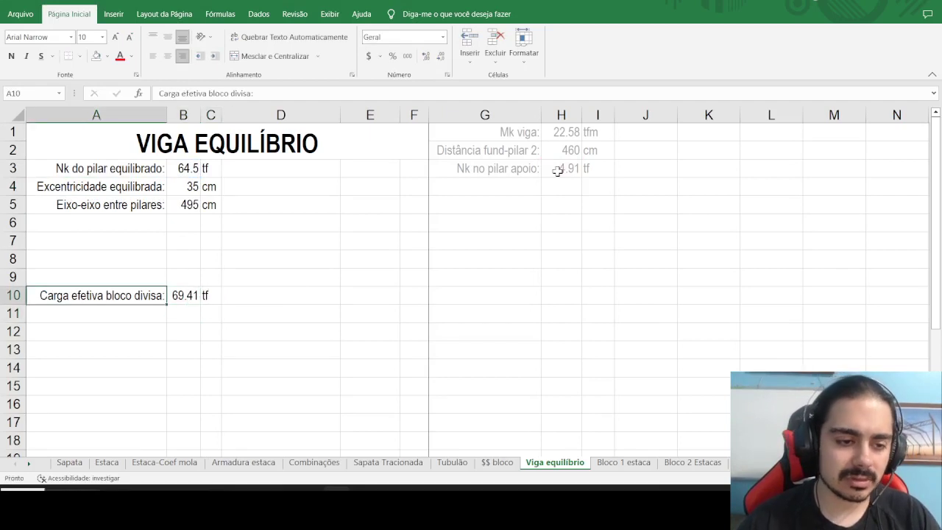
double_click(177, 92)
text(Nk)
key(BackSpace)
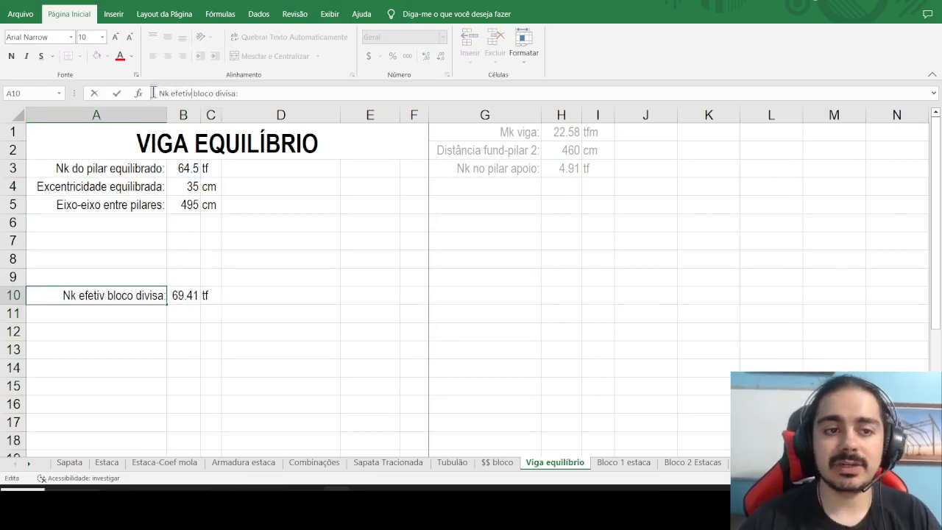
text(o)
key(Return)
Format the result cells A10 to C14 in bold italic.
drag(88, 298, 211, 374)
click(11, 57)
click(26, 56)
Copy the label in A10 into A11.
click(95, 296)
key(ctrl+c)
click(109, 312)
key(ctrl+v)
key(Escape)
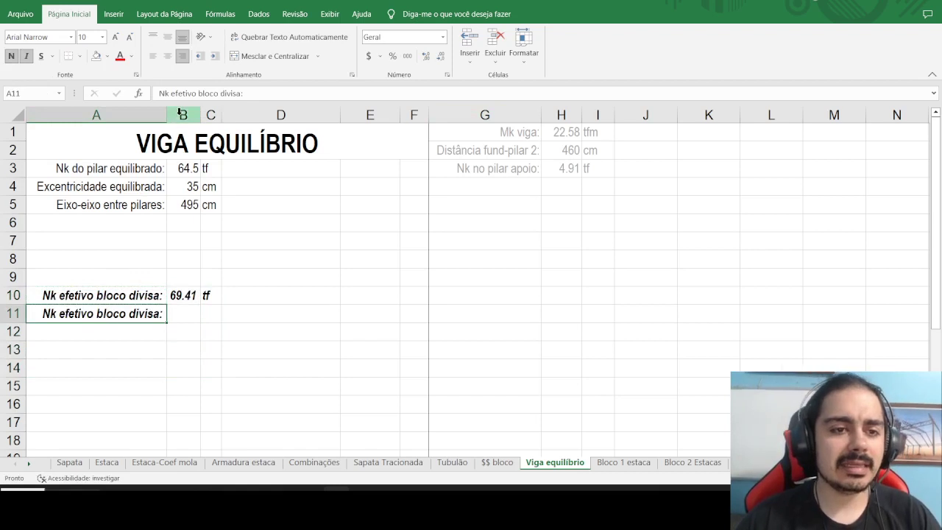
Move the eccentricity and axis-distance rows down one row and copy the balanced pillar's load row into row 4.
drag(99, 190, 200, 224)
drag(110, 169, 211, 169)
key(ctrl+c)
click(120, 190)
key(ctrl+v)
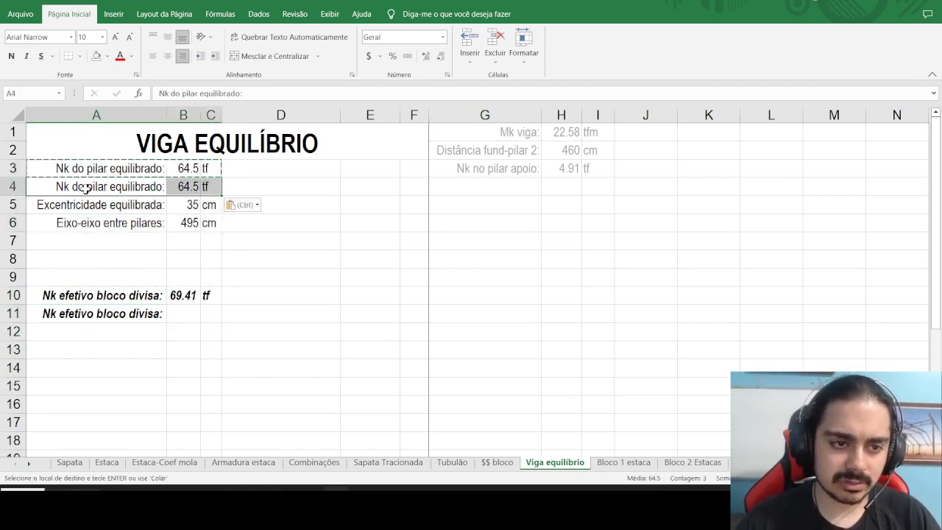
key(Escape)
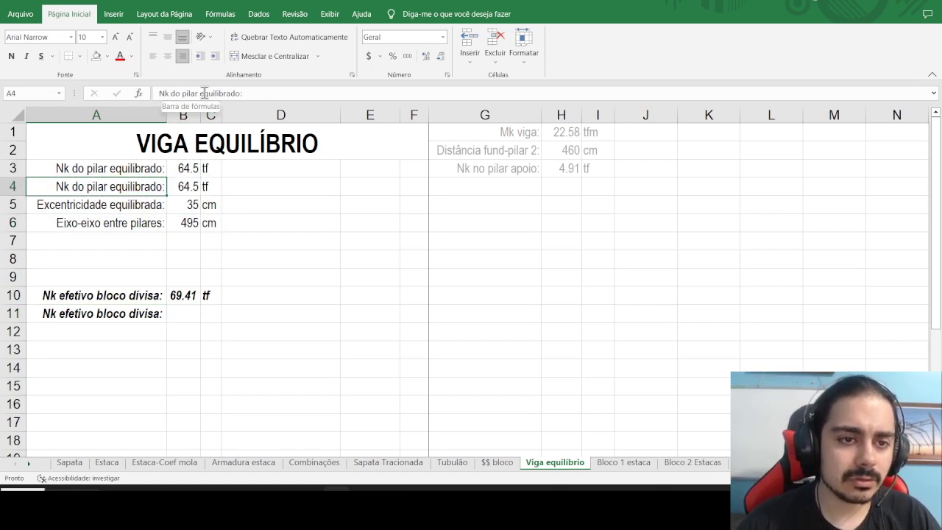
Change the label in A4 to "Nk do pilar de apoio:" and set its load in B4 to 104.5.
drag(198, 93, 243, 93)
text(de apoio:)
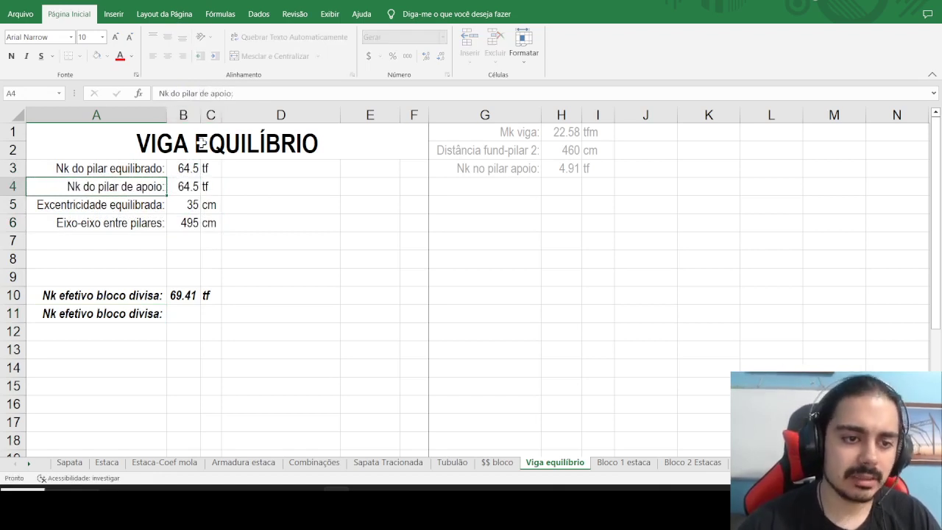
key(Return)
key(alt+Tab)
key(alt+Tab)
text(104.5)
key(Return)
key(Left)
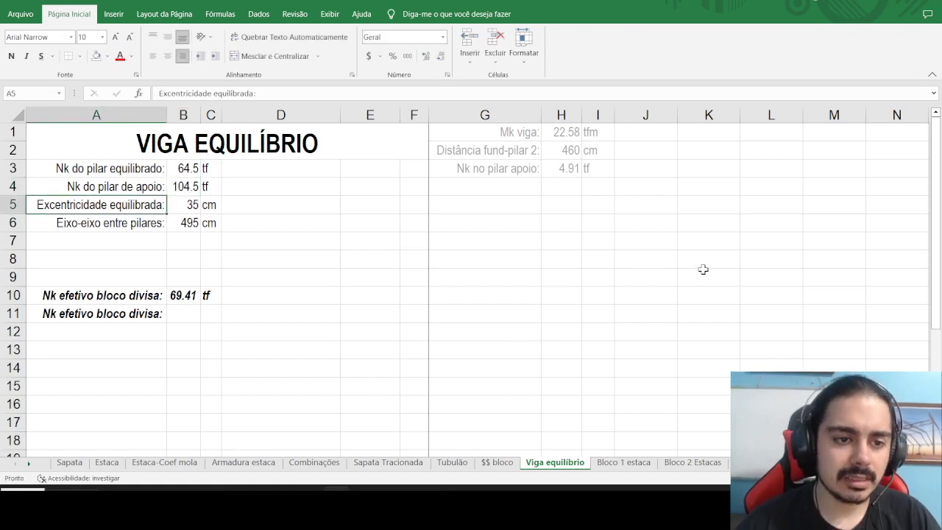
Widen column B slightly and calculate the supporting block's effective load in B11 with =B4-H3/2.
click(210, 115)
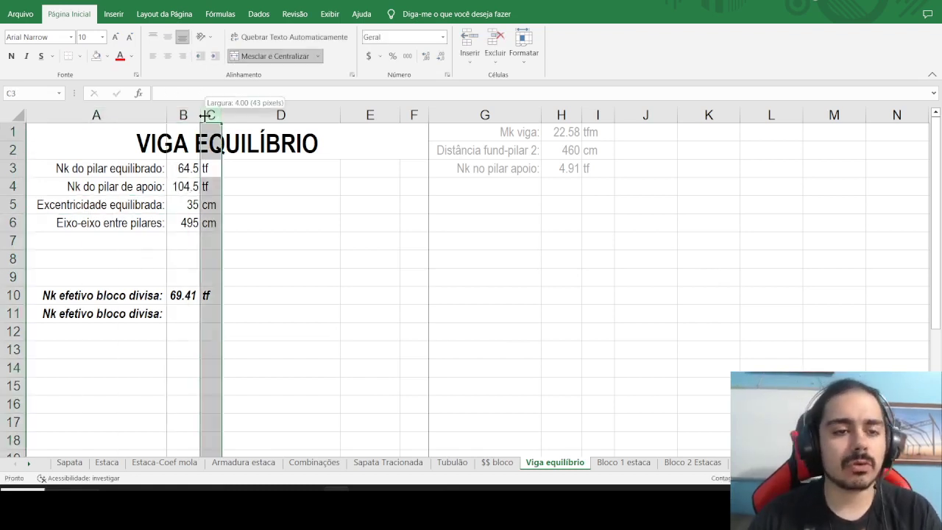
drag(201, 115, 206, 115)
click(183, 317)
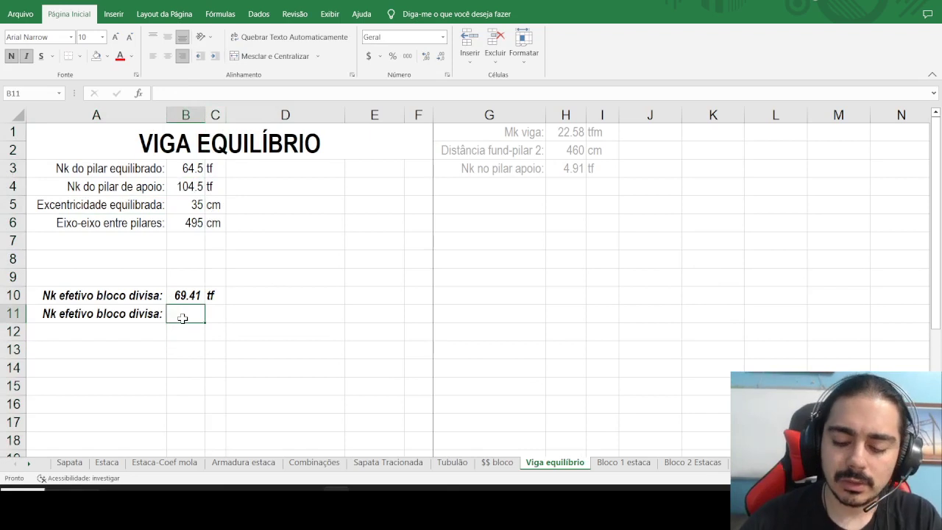
text(=)
click(190, 188)
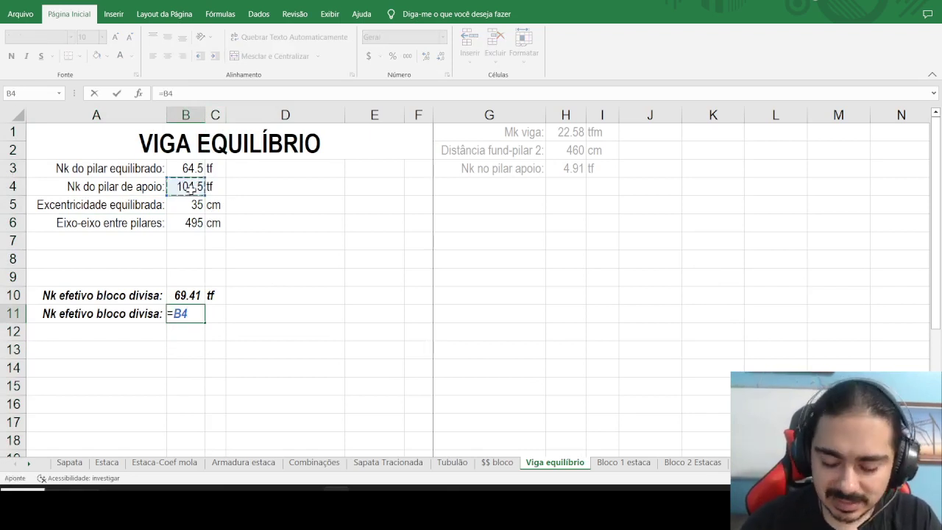
text(-)
click(575, 168)
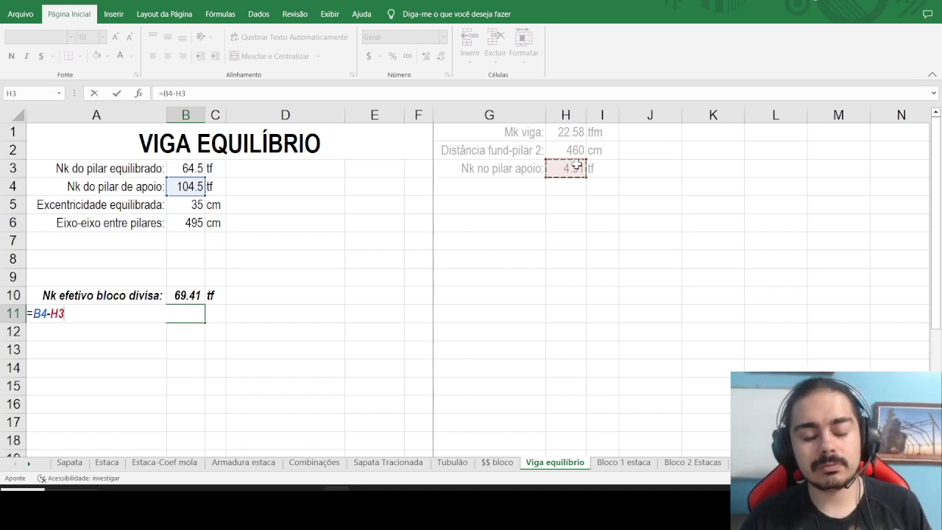
text(/2)
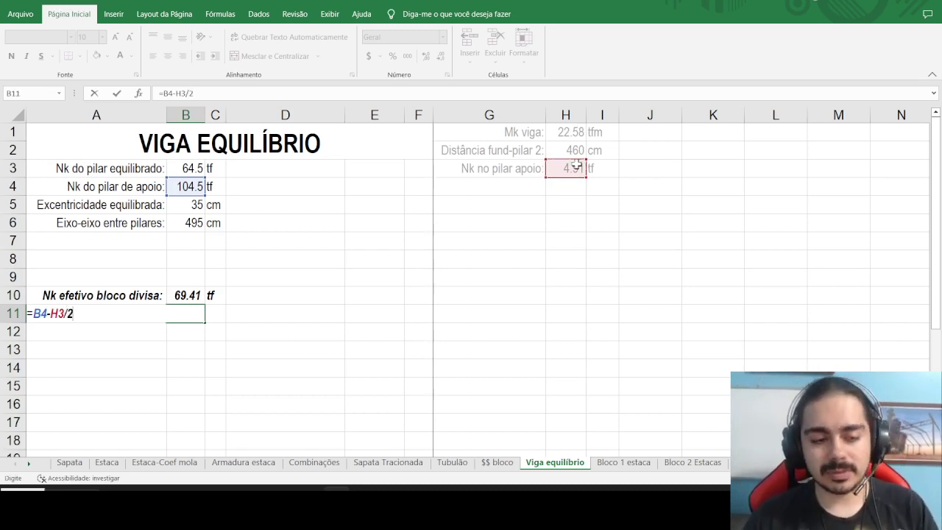
key(Return)
key(Up)
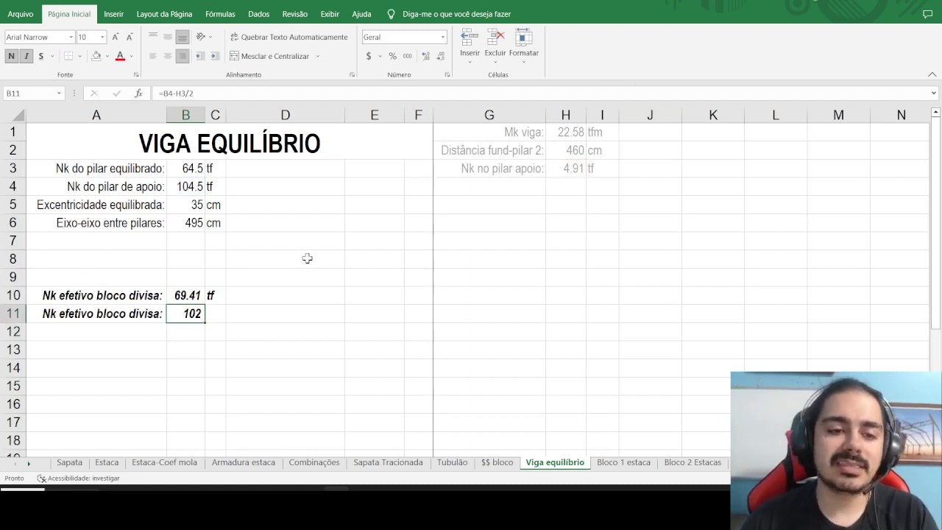
Show the loads in B11 and B10 with three decimal places and fit column B's width to its contents.
click(427, 57)
click(426, 56)
click(426, 56)
click(426, 57)
click(426, 56)
click(426, 57)
click(426, 57)
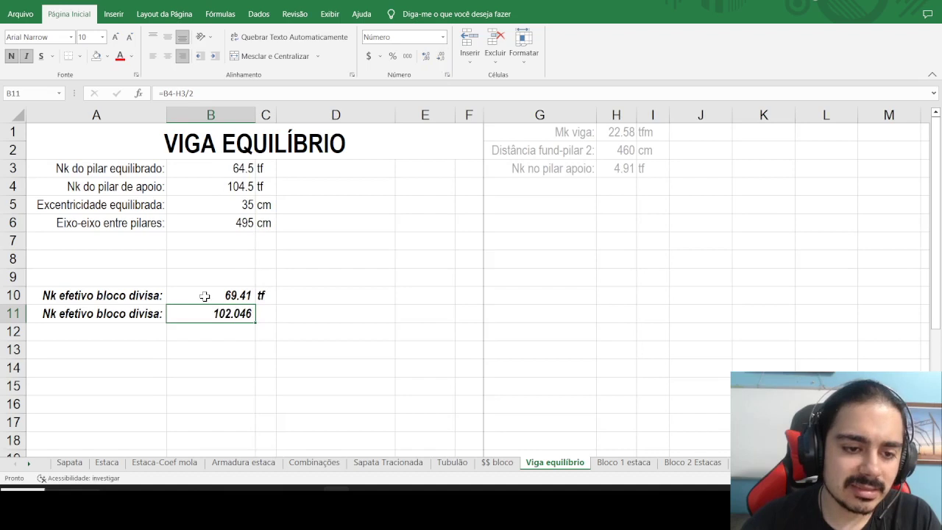
click(205, 296)
click(426, 57)
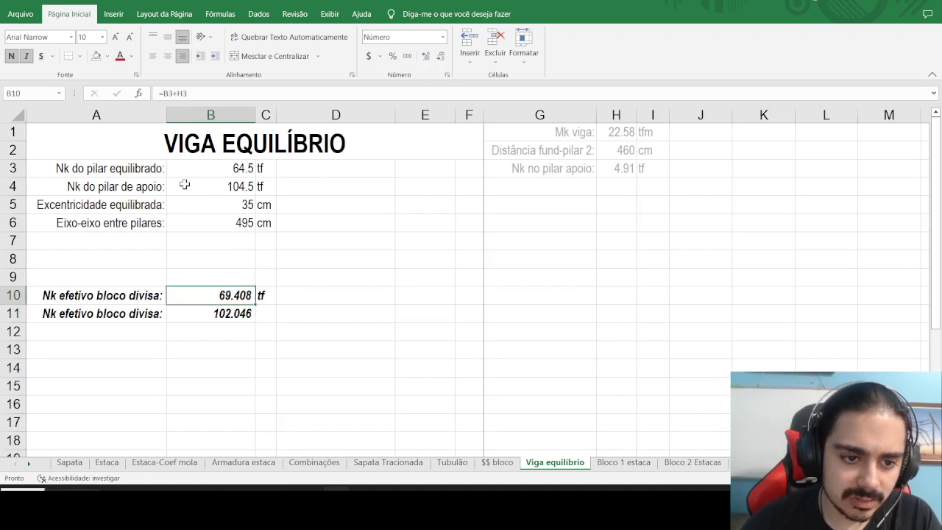
double_click(251, 115)
Enter the unit tf in C11.
click(231, 321)
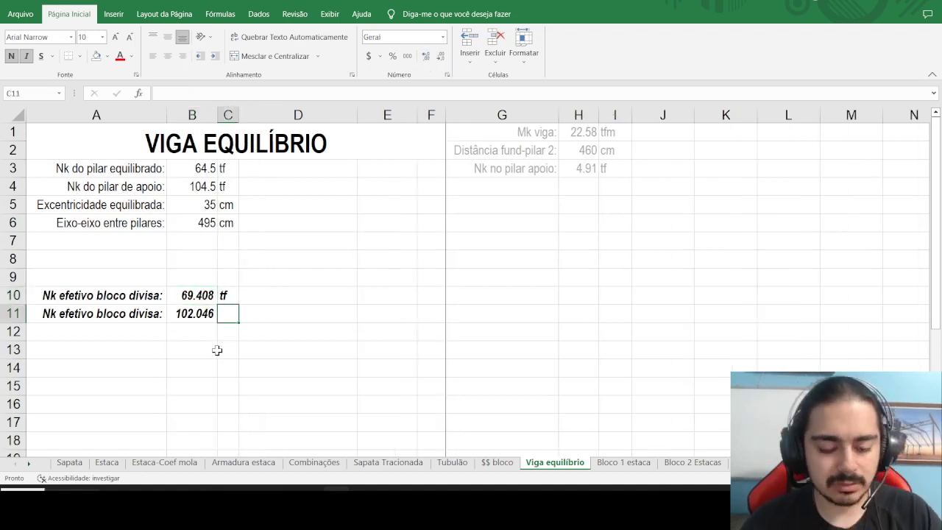
text(tf)
key(Return)
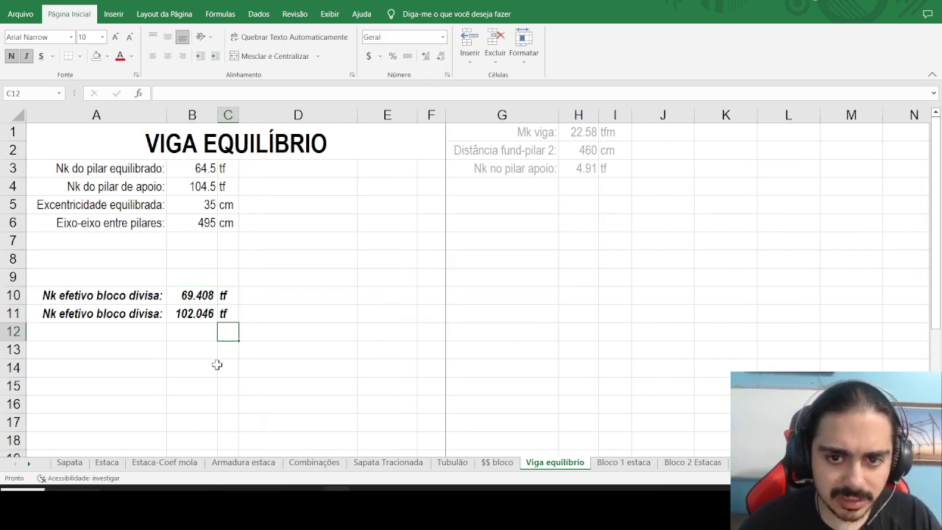
drag(134, 170, 238, 227)
click(233, 224)
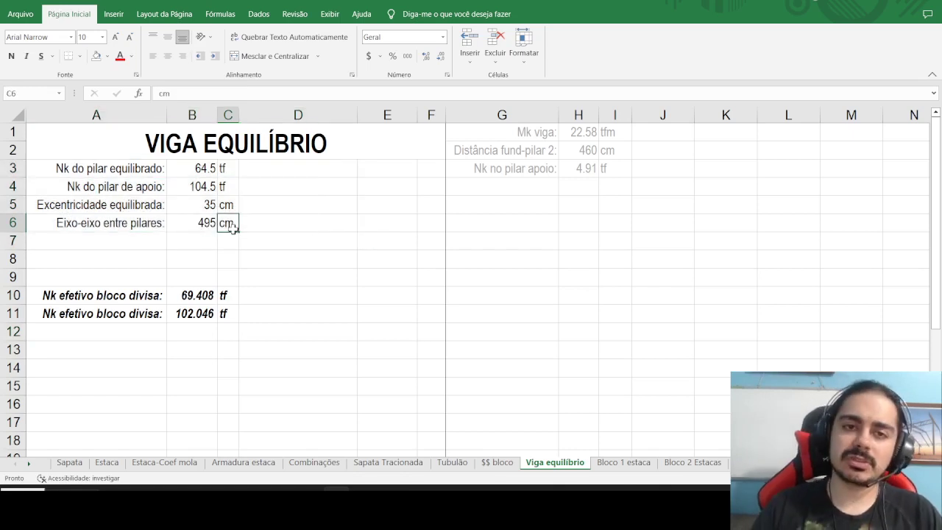
Enter the label "Largura viga:" in D3 and right-align columns D and E.
click(313, 165)
text(Largura viga:)
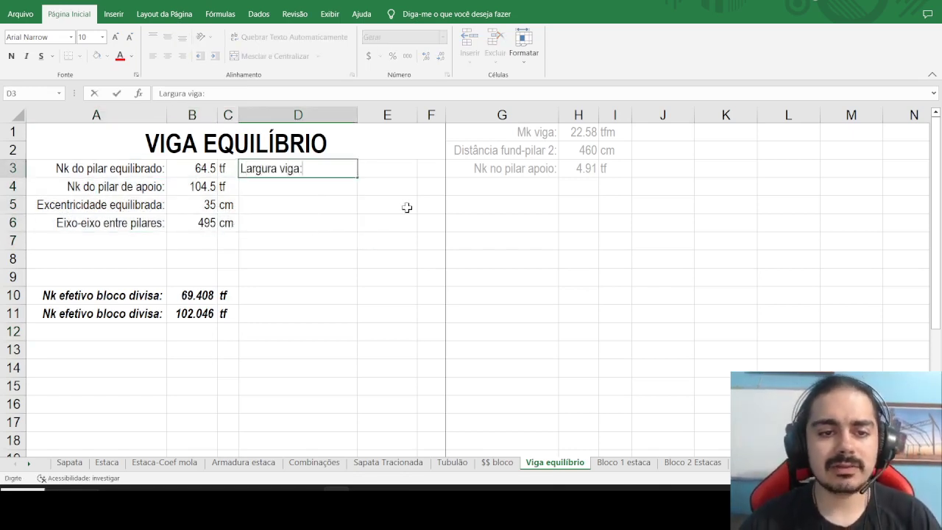
key(Tab)
drag(283, 181, 358, 248)
drag(324, 116, 370, 120)
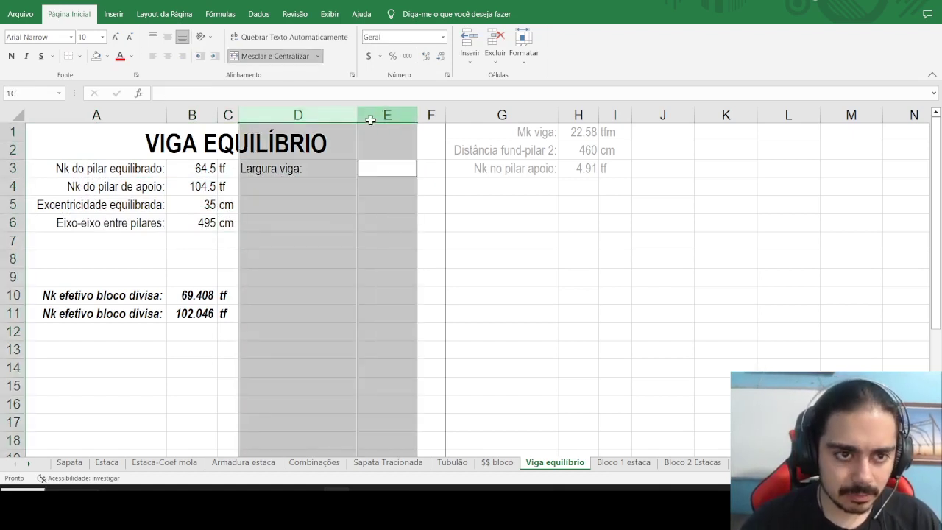
click(181, 56)
click(279, 208)
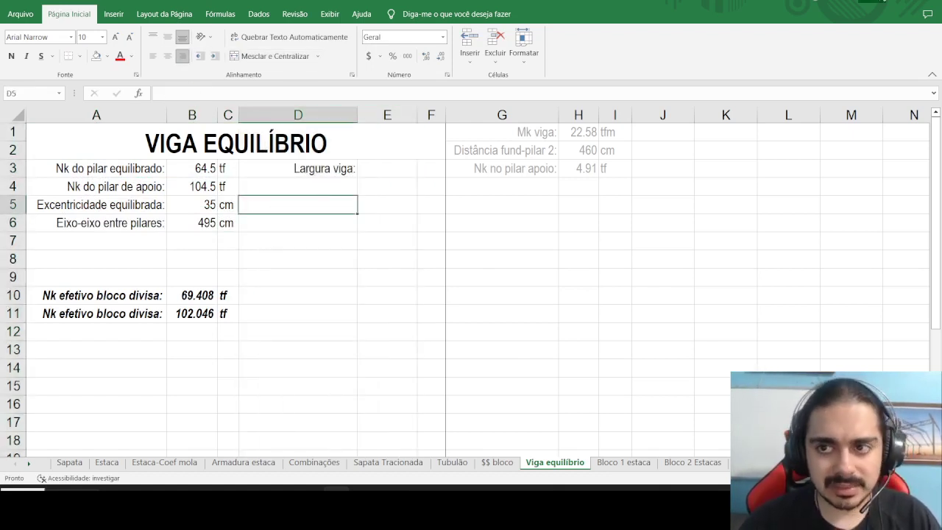
Switch to the AutoCAD drawing and check the P7 pillar's side with a temporary linear dimension.
click(873, 1)
drag(265, 268, 293, 272)
click(408, 20)
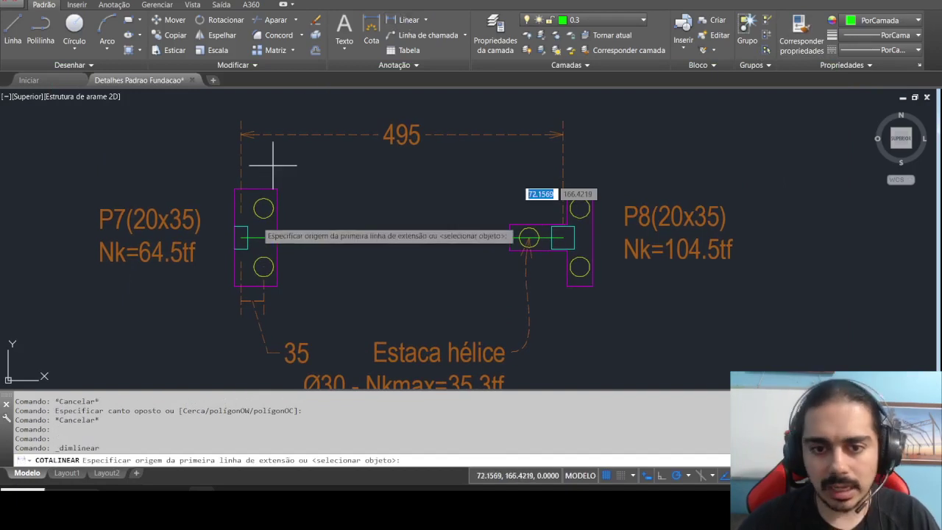
click(241, 237)
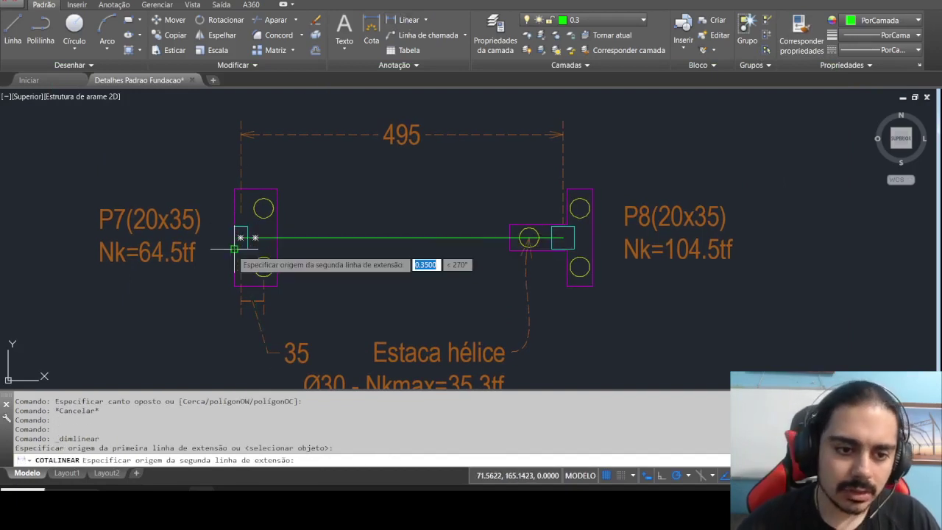
click(234, 248)
key(Escape)
drag(212, 267, 241, 290)
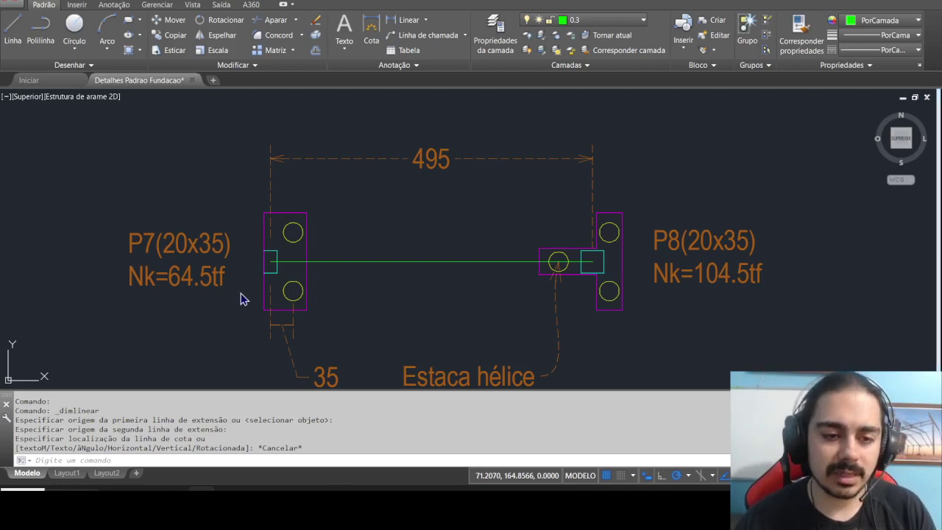
Back in Excel, set the beam width in E3 to 35 and enter the unit cm in F3.
key(alt+Tab)
click(414, 173)
text(35)
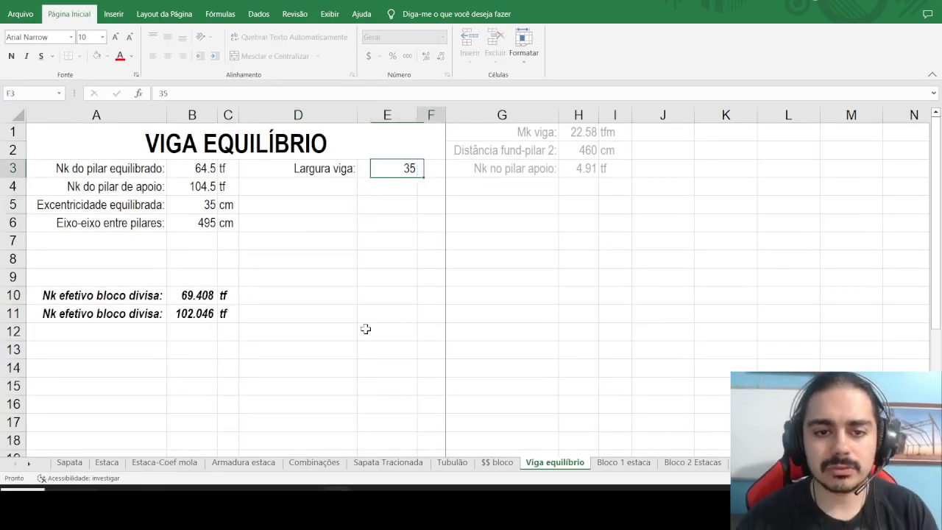
key(Tab)
text(cmm)
key(Return)
key(Up)
key(Right)
text(cm)
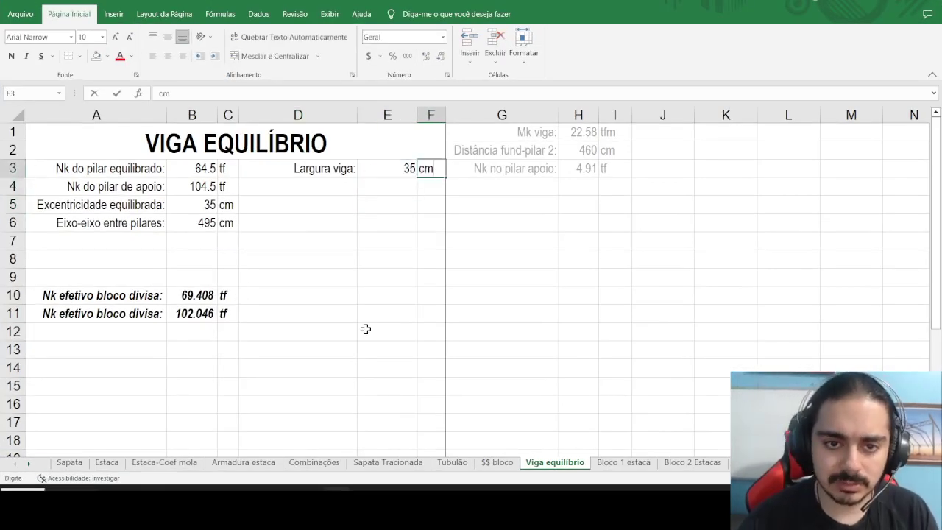
key(Return)
Enter the label "Altura da viga:" in cell D4.
key(Left)
key(Left)
text(Altura da viga:)
key(Tab)
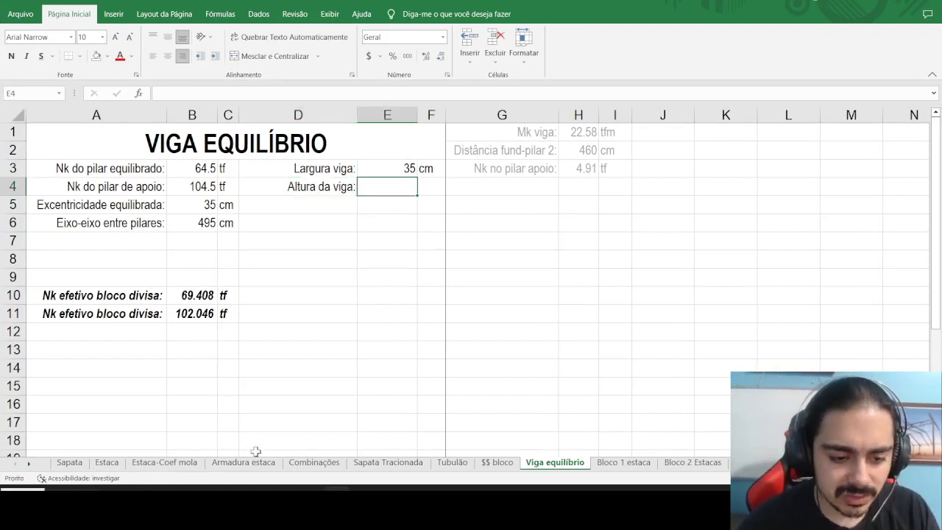
Switch to Paint and sketch a pillar as two vertical lines standing on a rectangular foundation block.
click(228, 503)
scroll(85, 189, up, 1)
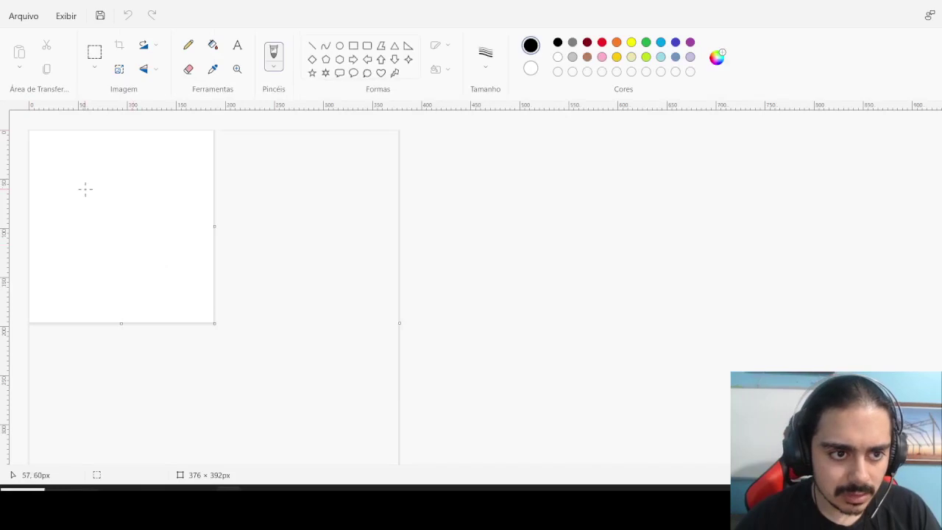
drag(84, 168, 81, 352)
drag(156, 163, 154, 357)
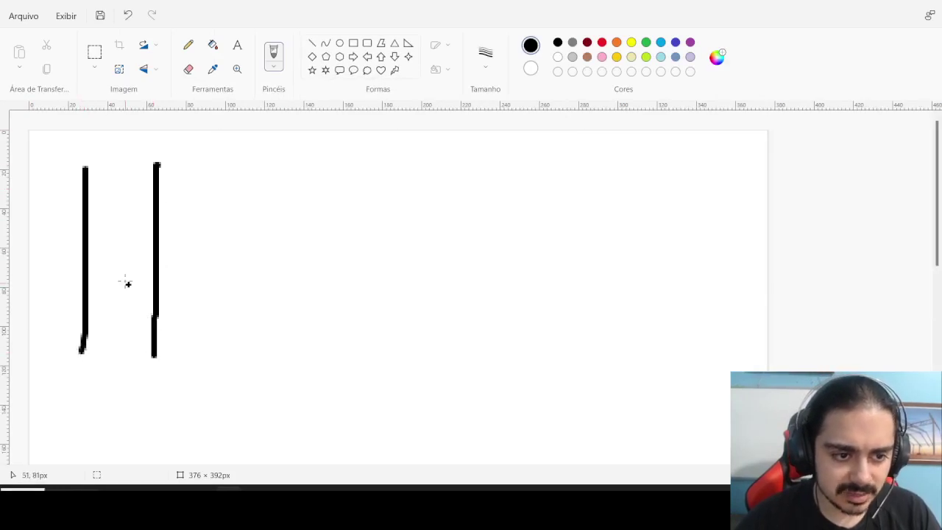
scroll(90, 282, down, 1)
mouse_move(63, 296)
mouse_down()
mouse_move(282, 296)
mouse_move(69, 346)
mouse_move(73, 414)
mouse_move(267, 411)
mouse_up()
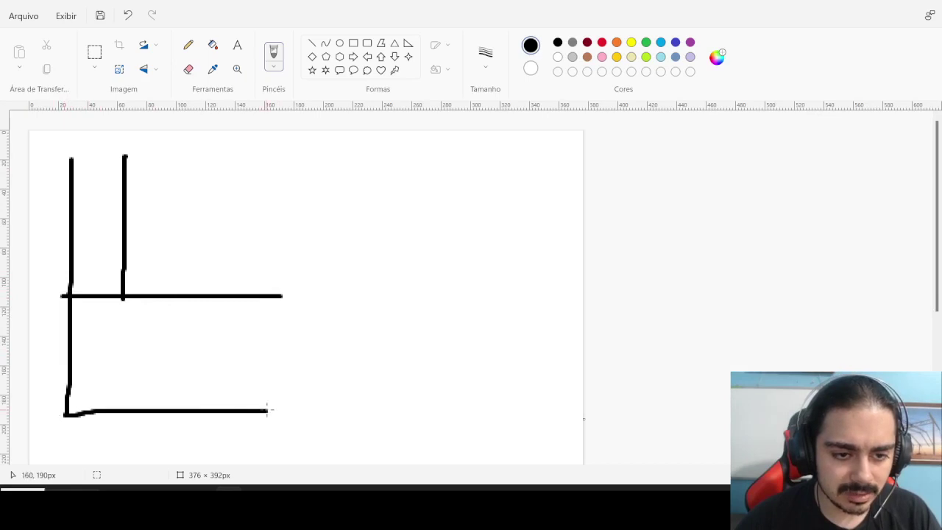
drag(283, 296, 283, 390)
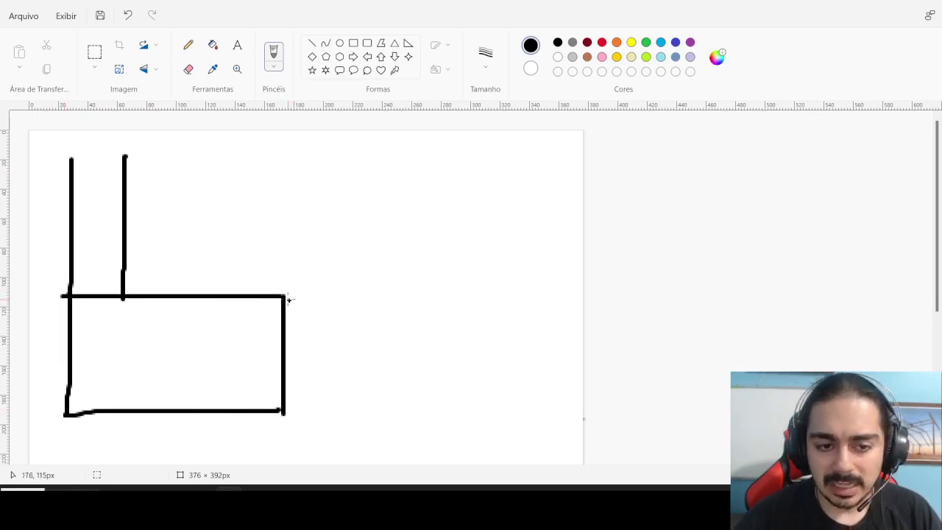
drag(284, 296, 532, 296)
drag(284, 412, 539, 410)
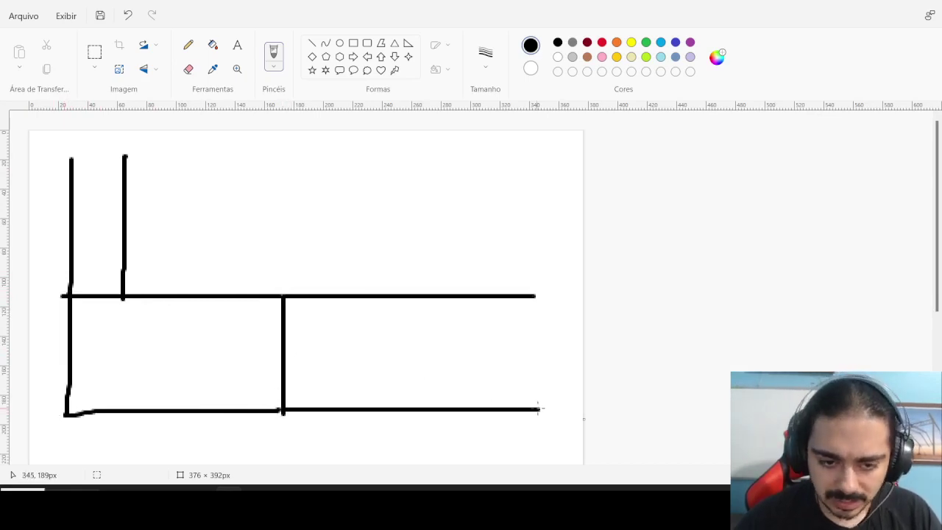
scroll(170, 255, down, 5)
scroll(231, 273, up, 3)
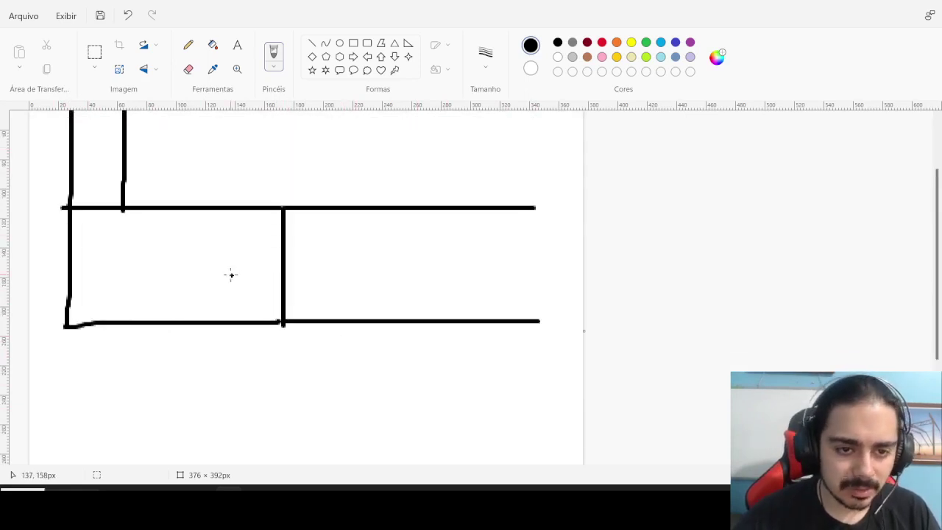
key(ctrl+z)
key(ctrl+z)
Draw two horizontal lines about 130 px long extending sideways from the block's far edge to represent the balance beam.
drag(280, 324, 464, 315)
drag(125, 178, 521, 174)
key(ctrl+z)
drag(284, 209, 471, 209)
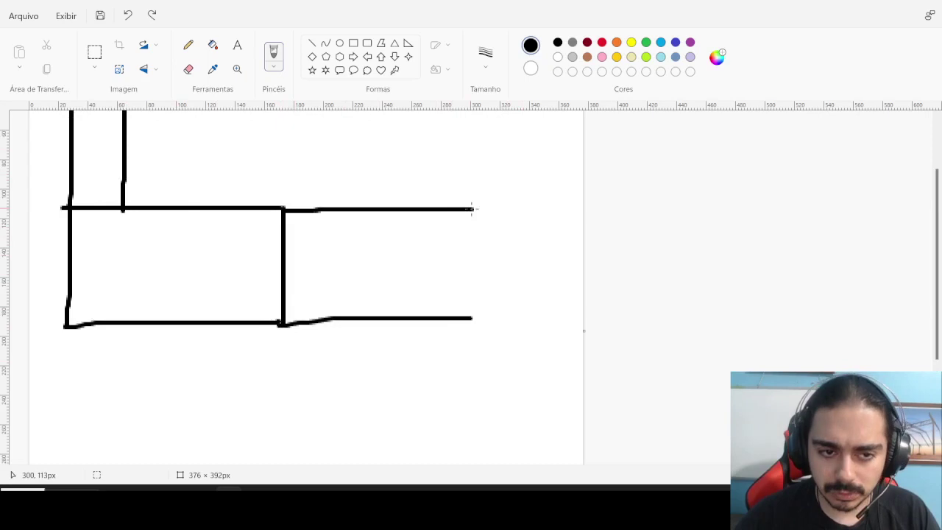
Draw two vertical lines running down from the block's underside to represent the pile.
scroll(143, 328, down, 3)
drag(172, 237, 184, 464)
key(ctrl+z)
drag(137, 234, 152, 464)
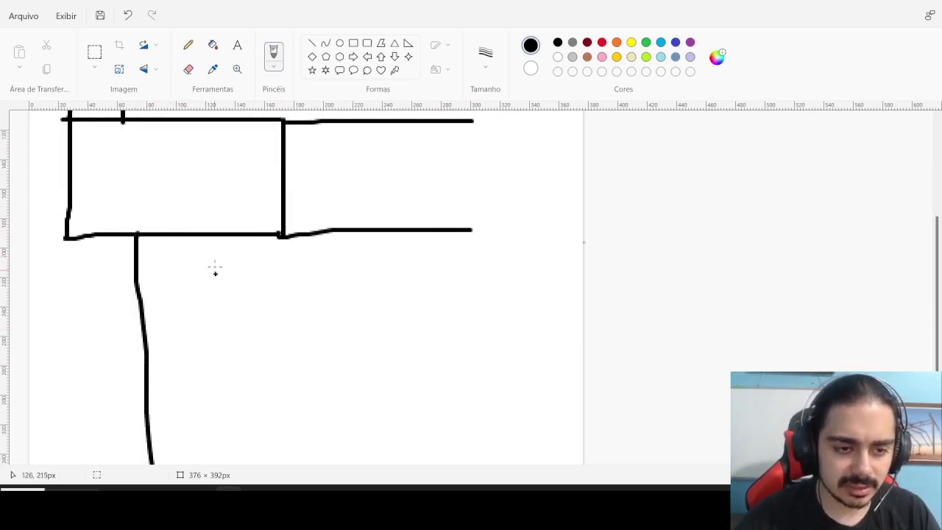
drag(234, 233, 237, 463)
scroll(187, 376, up, 3)
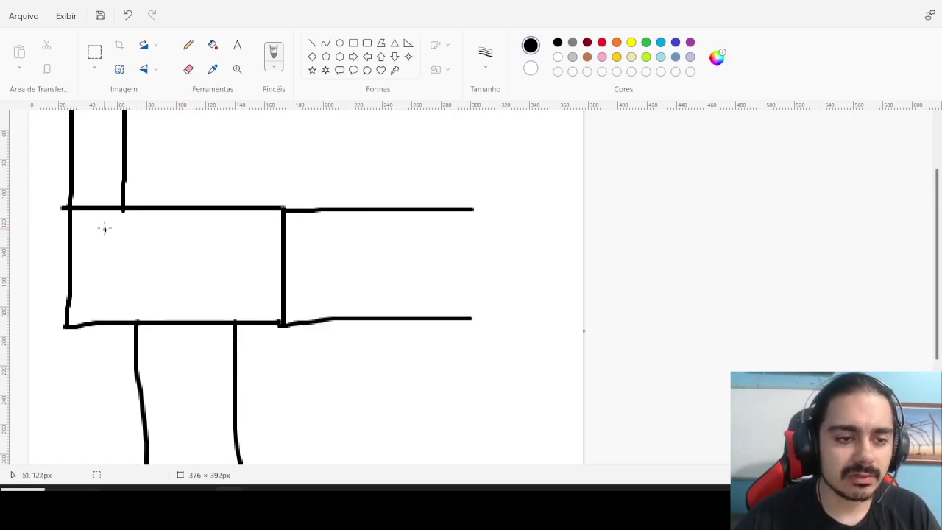
Draw a double-headed diagonal arrow from the pillar's base to the pile's top and mark its angle with a dashed arc.
mouse_move(95, 213)
mouse_down()
mouse_move(177, 321)
mouse_move(179, 298)
mouse_up()
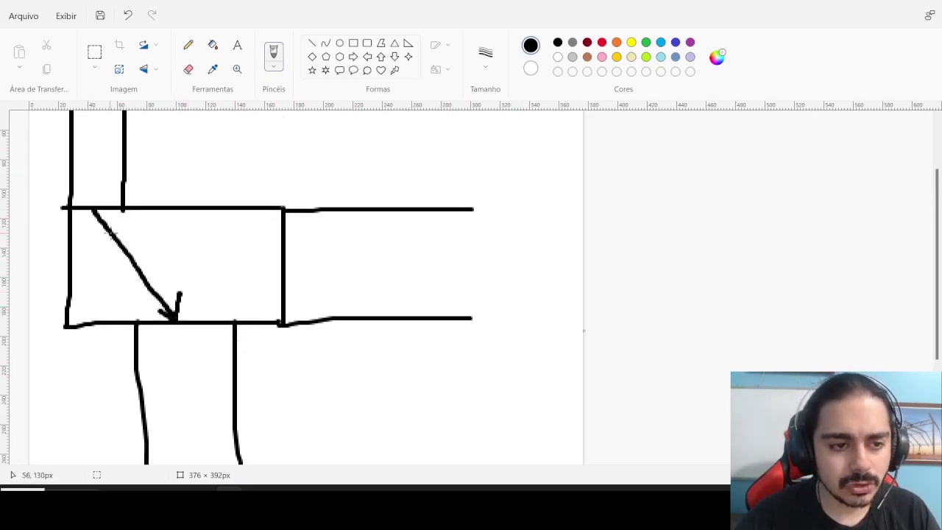
drag(93, 208, 134, 222)
drag(135, 303, 172, 315)
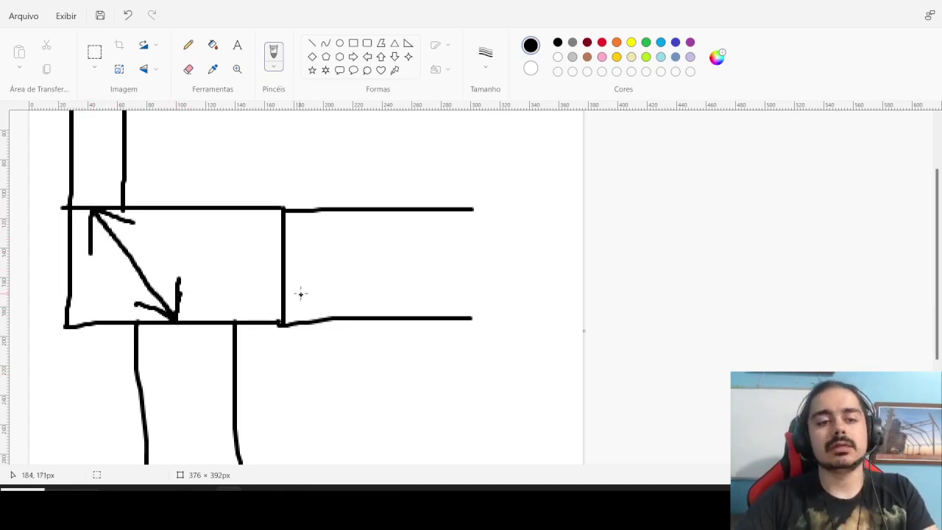
drag(136, 274, 118, 302)
Label the strut's angle 60 beside the dashed arc, undoing the first handwritten label.
mouse_move(90, 268)
mouse_down()
mouse_move(100, 283)
mouse_move(95, 303)
mouse_move(110, 290)
mouse_move(104, 298)
mouse_up()
drag(108, 282, 113, 279)
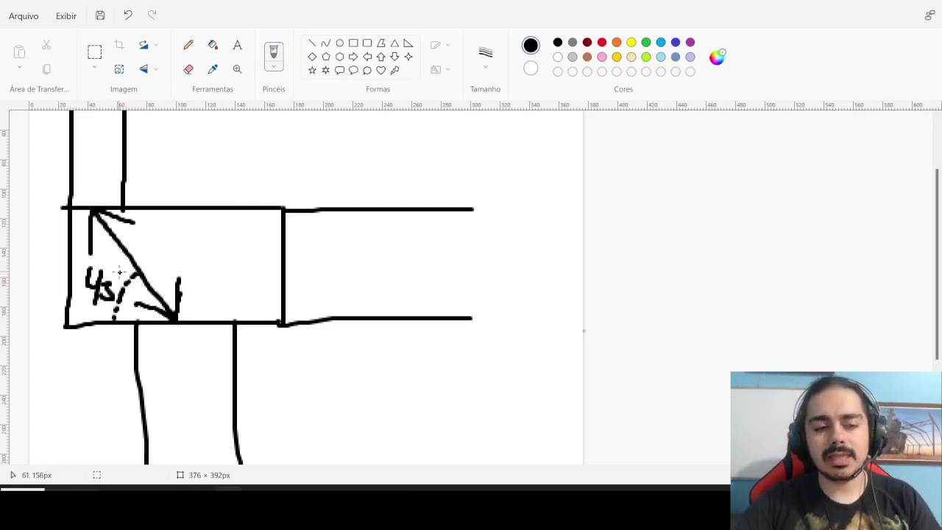
key(ctrl+z)
key(ctrl+z)
key(ctrl+z)
key(ctrl+z)
key(ctrl+z)
mouse_move(92, 268)
mouse_down()
mouse_move(80, 285)
mouse_move(98, 294)
mouse_move(108, 282)
mouse_up()
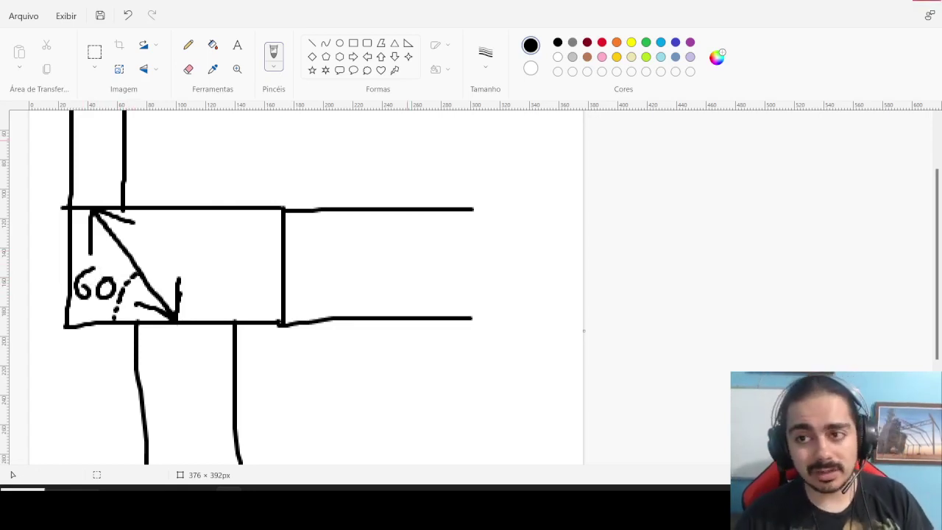
Return to Excel, set the beam height in E4 to 40 and give it the unit cm in F4.
click(927, 1)
click(463, 271)
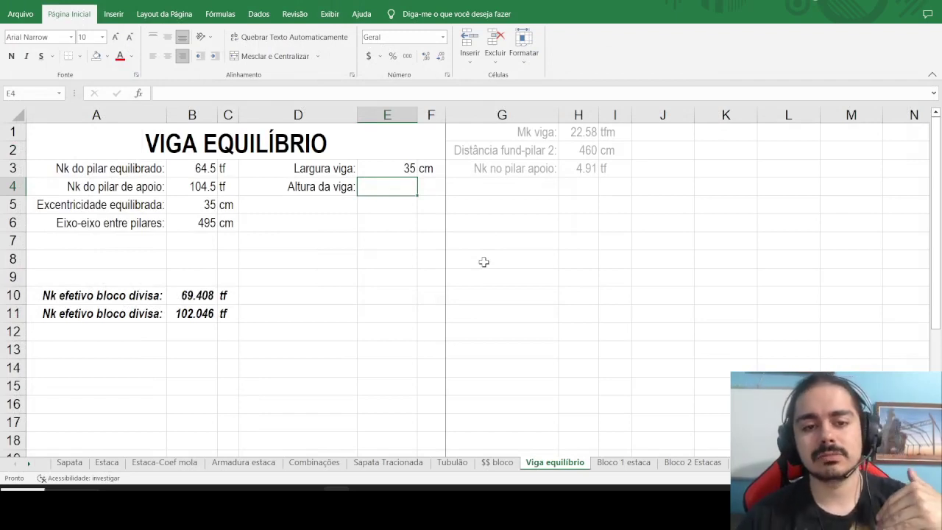
text(40)
key(Left)
key(Right)
key(Right)
key(Down)
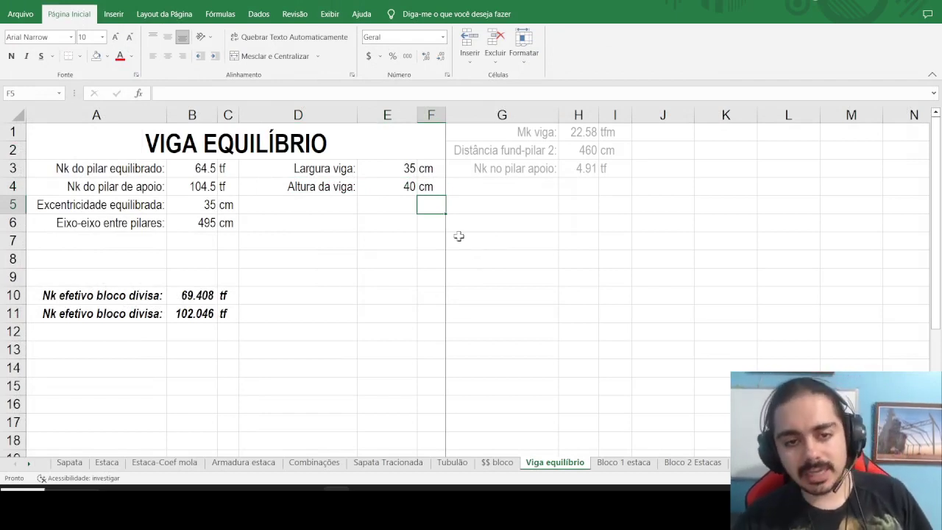
Add the concrete strength row with the label "FCK viga:" in D5, 25 in E5 and MPa in F5.
click(309, 222)
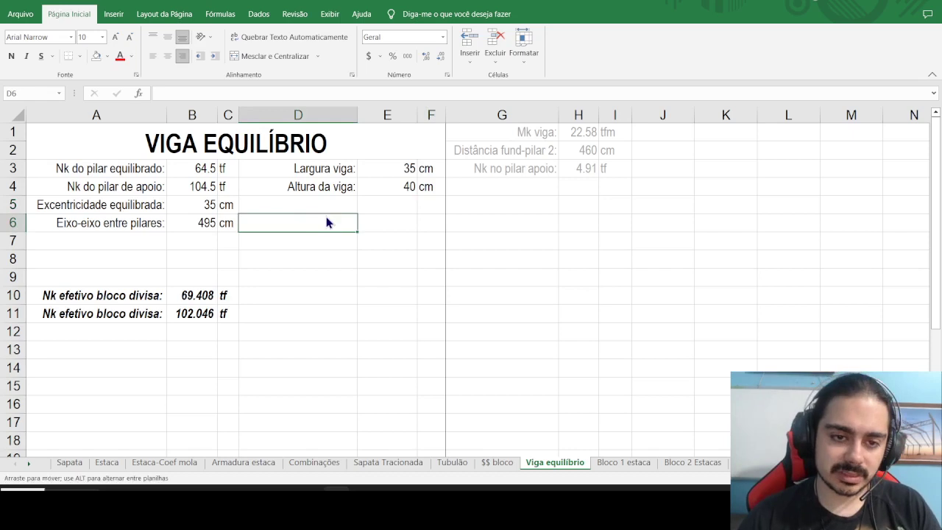
click(335, 212)
text(FCK viga:)
key(Tab)
text(25)
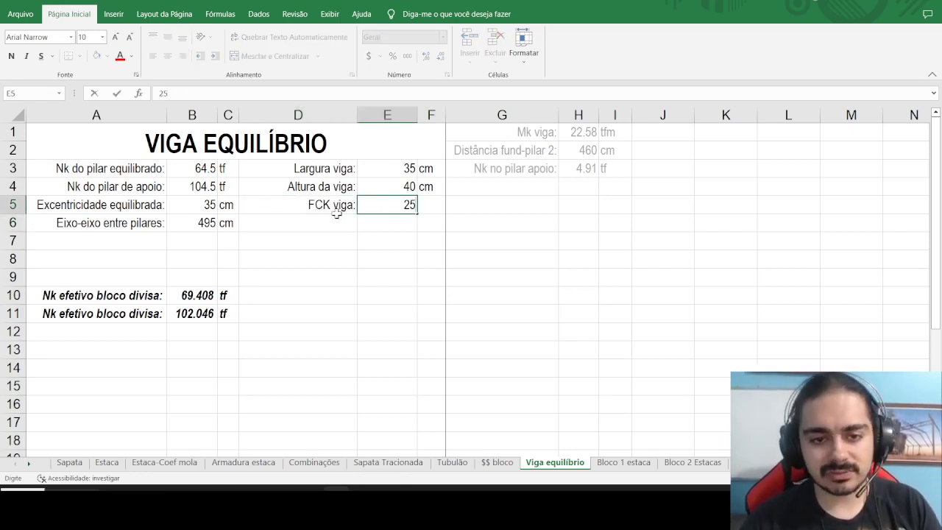
key(Tab)
text(MPa)
key(Return)
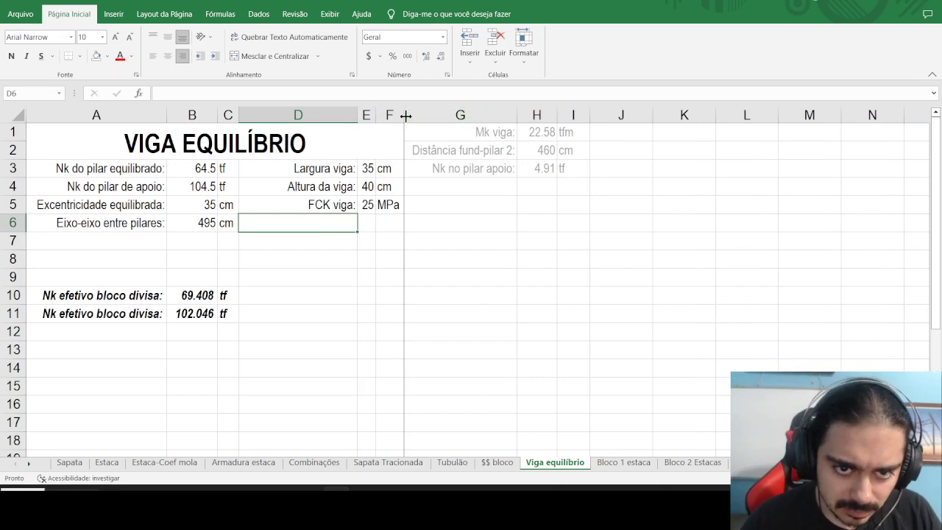
Auto-fit the width of column D to its labels.
click(365, 114)
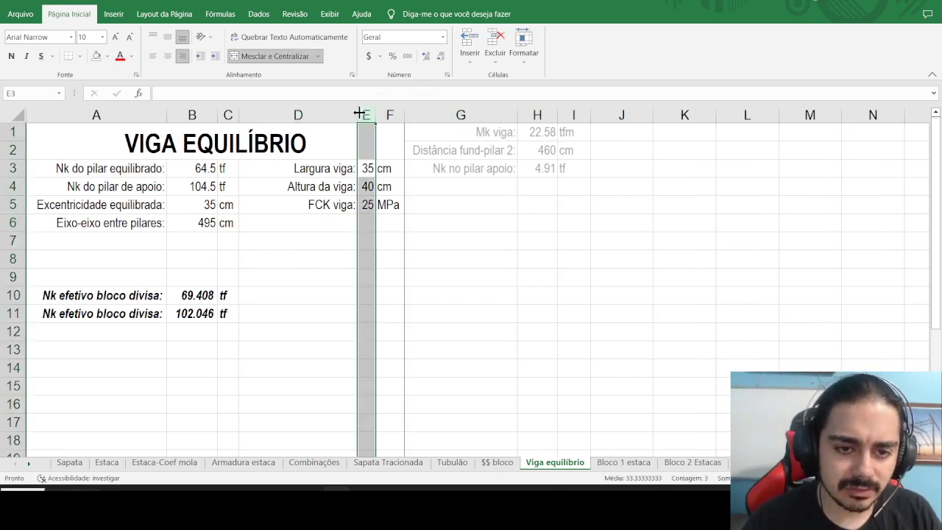
double_click(358, 114)
click(304, 206)
Add the concrete cover row with the label "Cobrim viga:" in D6, 3 in E6 and cm in F6.
click(307, 221)
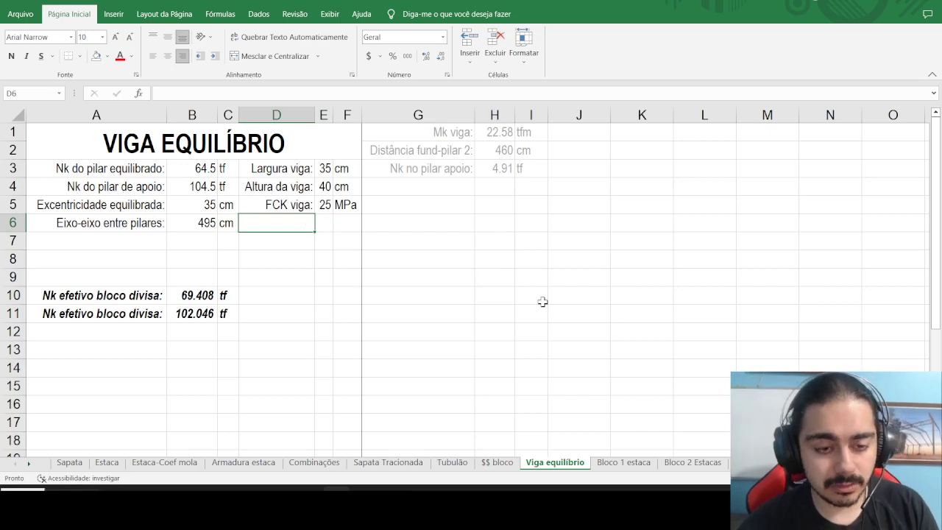
text(Cobrim viga:)
key(Tab)
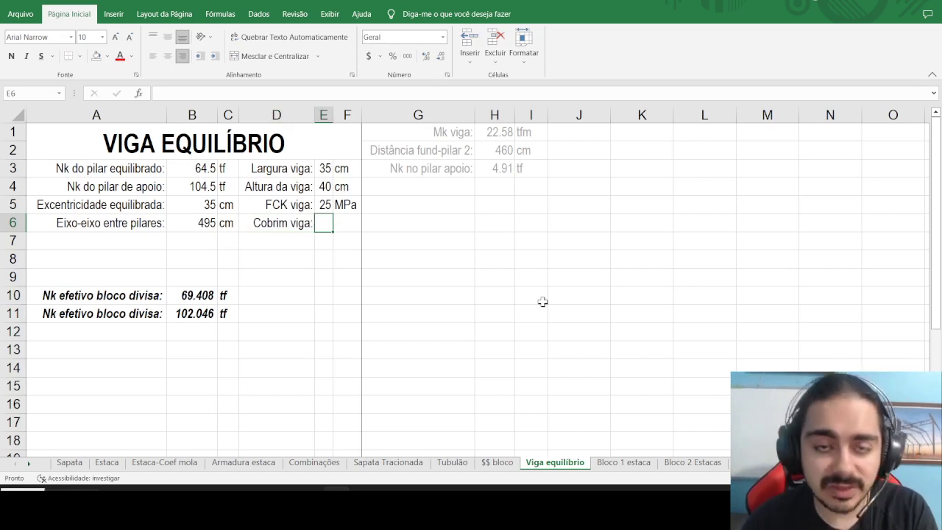
text(3)
key(Tab)
text(c)
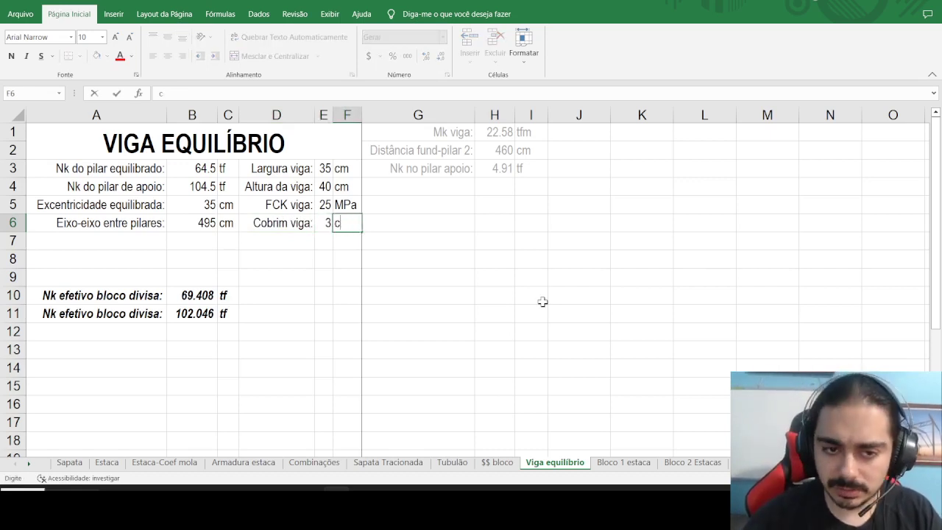
text(m)
key(Return)
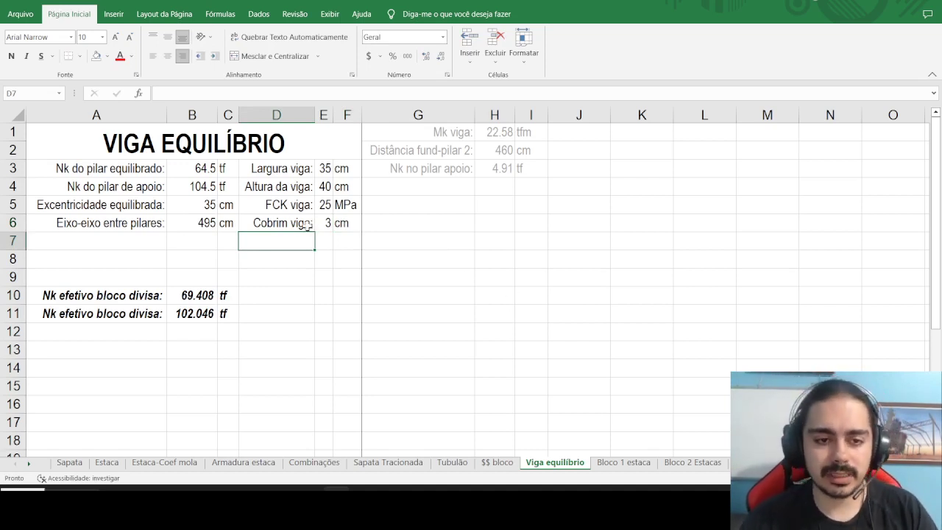
drag(309, 227, 349, 223)
click(319, 255)
click(387, 206)
click(371, 170)
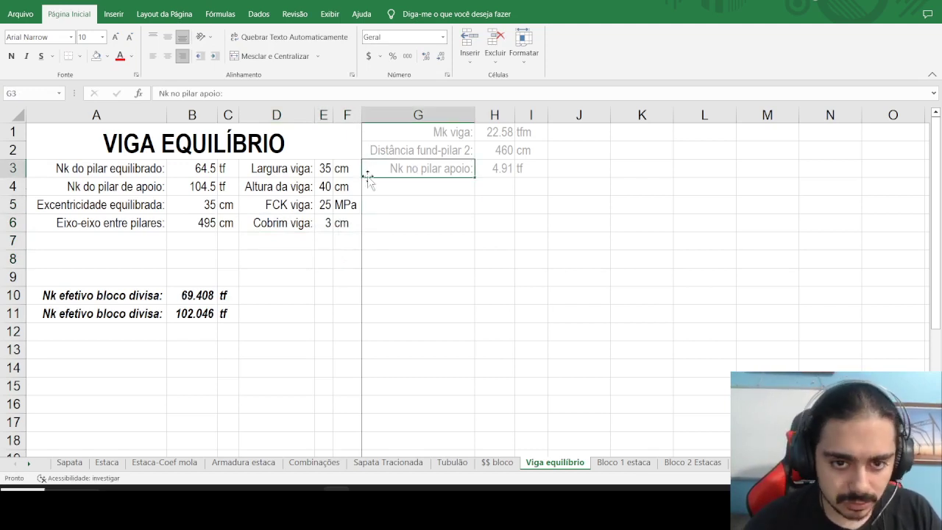
Enter the label "μ:" in G5, inserting the Greek small letter mu as a symbol from the Grego e Cóptico subset.
click(403, 206)
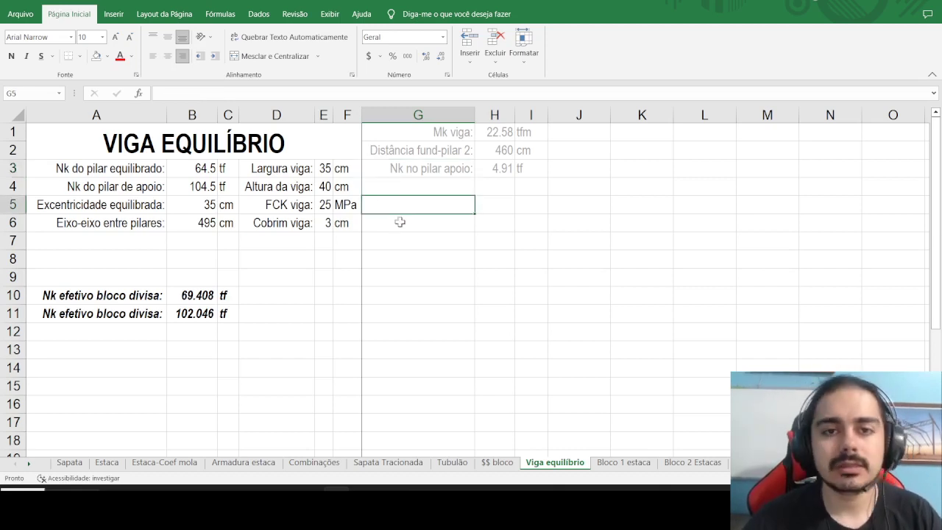
click(118, 14)
click(795, 44)
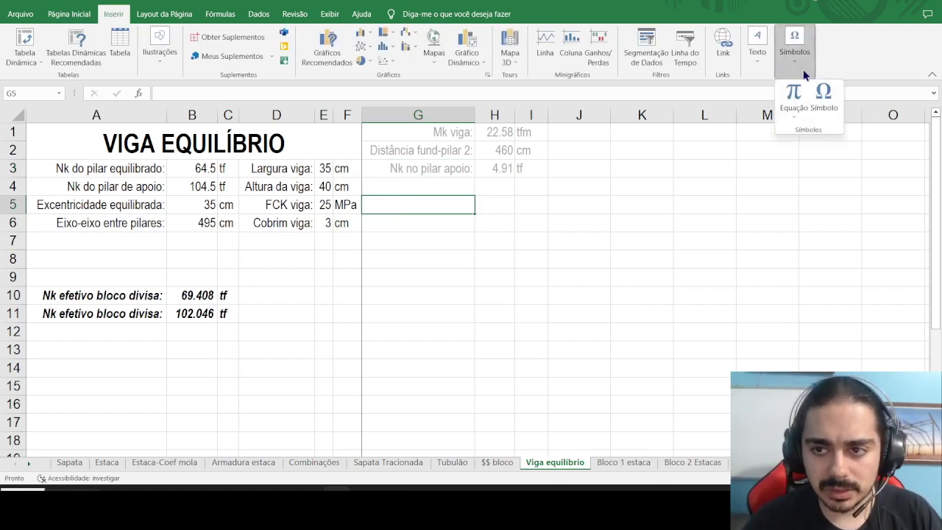
click(823, 109)
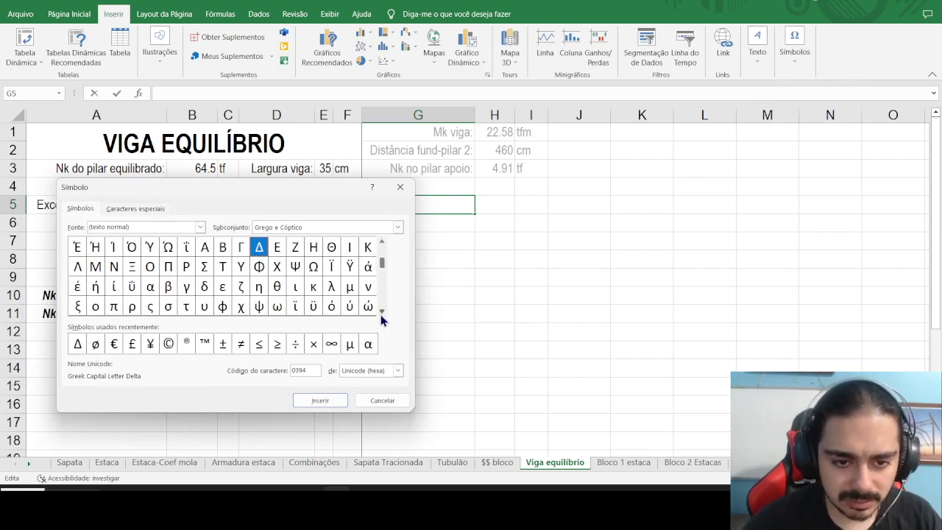
click(350, 287)
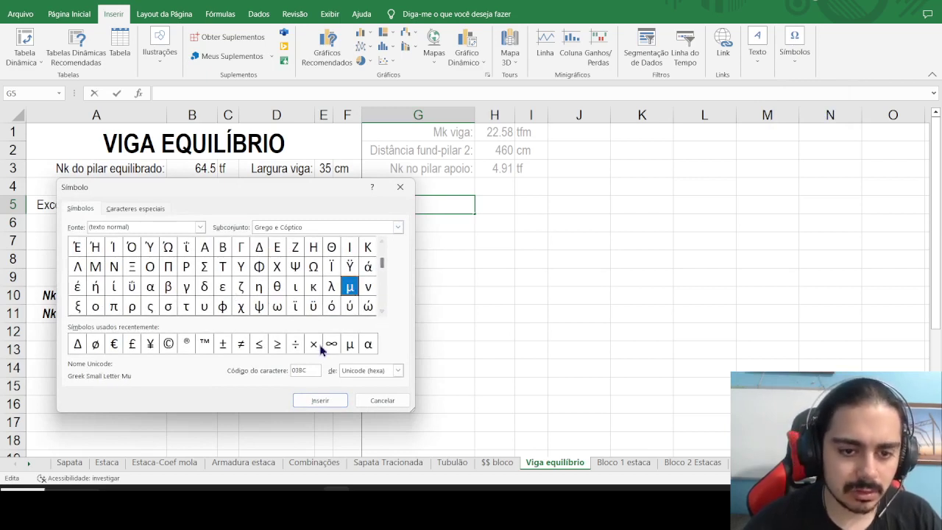
click(315, 404)
click(400, 187)
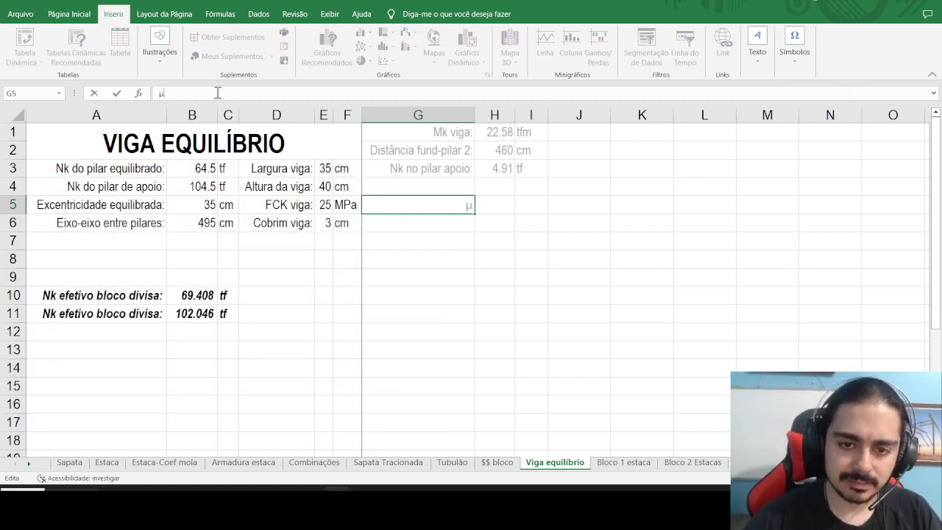
key(Return)
key(Up)
key(Right)
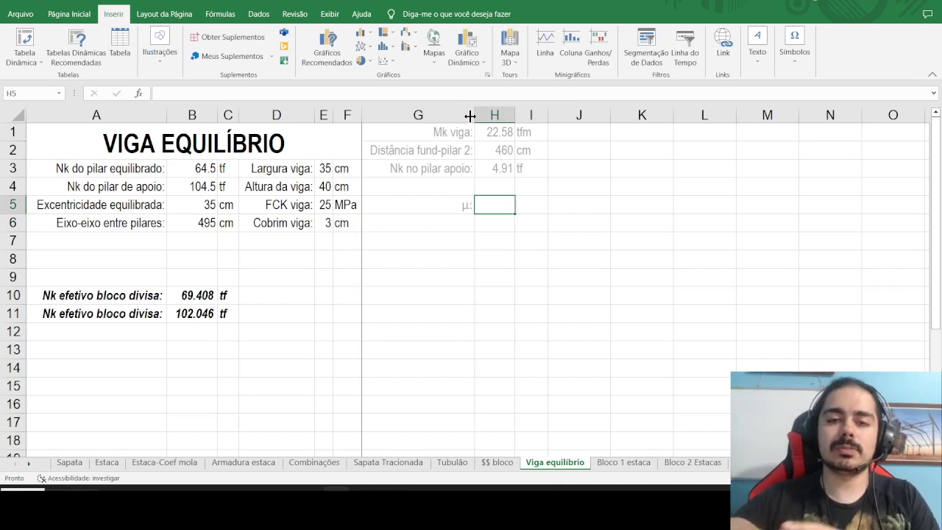
Enter the label "ocd:" in G4 and the formula =E5/1.4*0.85/100 in H4.
key(Left)
key(Up)
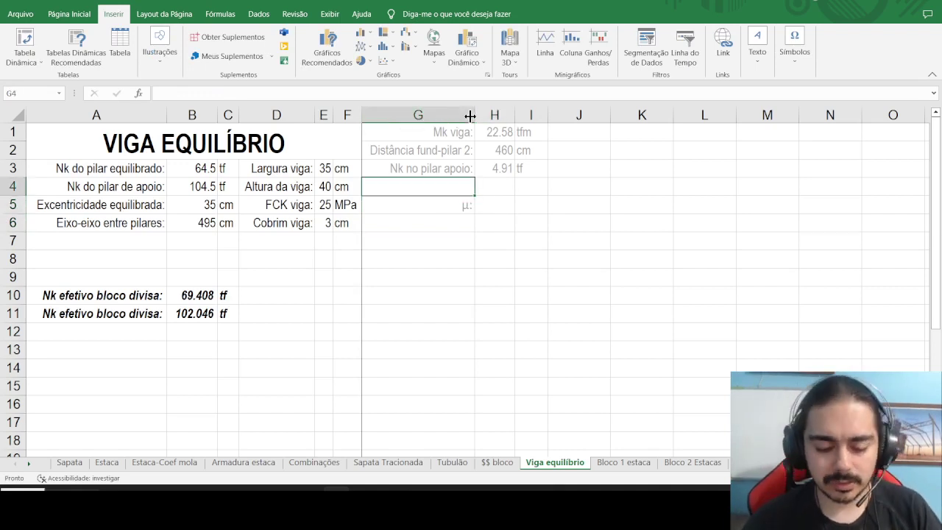
text(ocd:)
key(Tab)
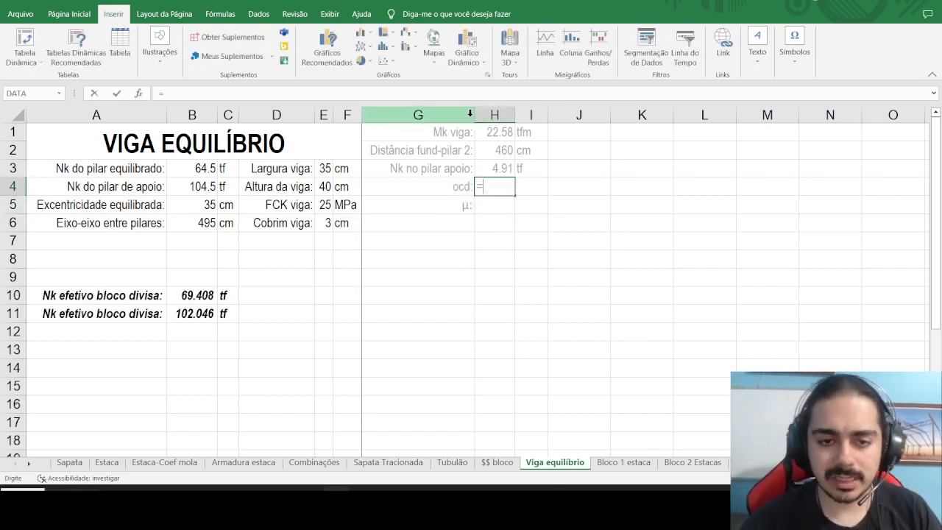
text(=)
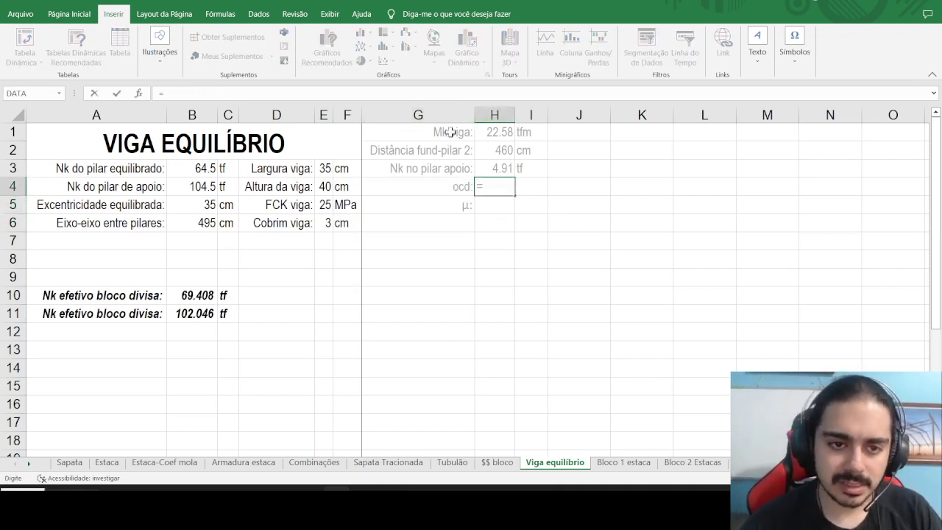
click(185, 169)
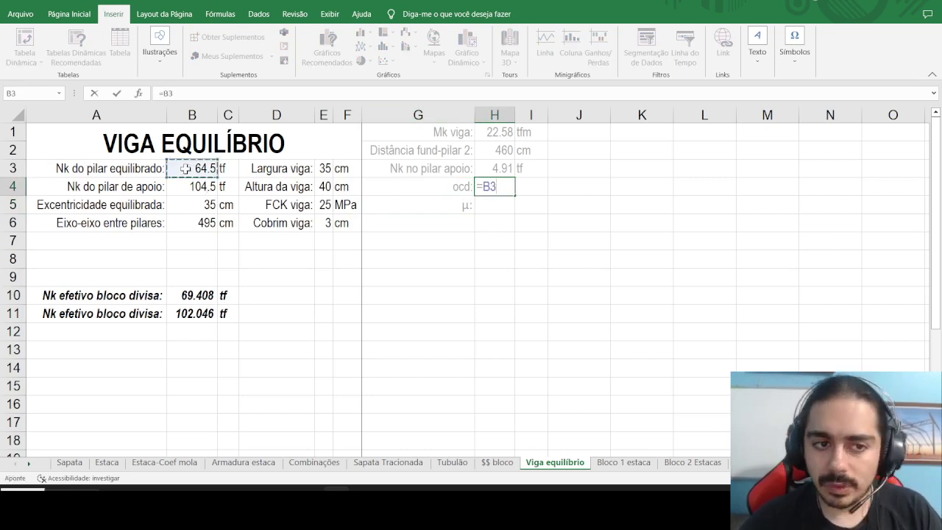
click(326, 204)
text(/1.4*0.85)
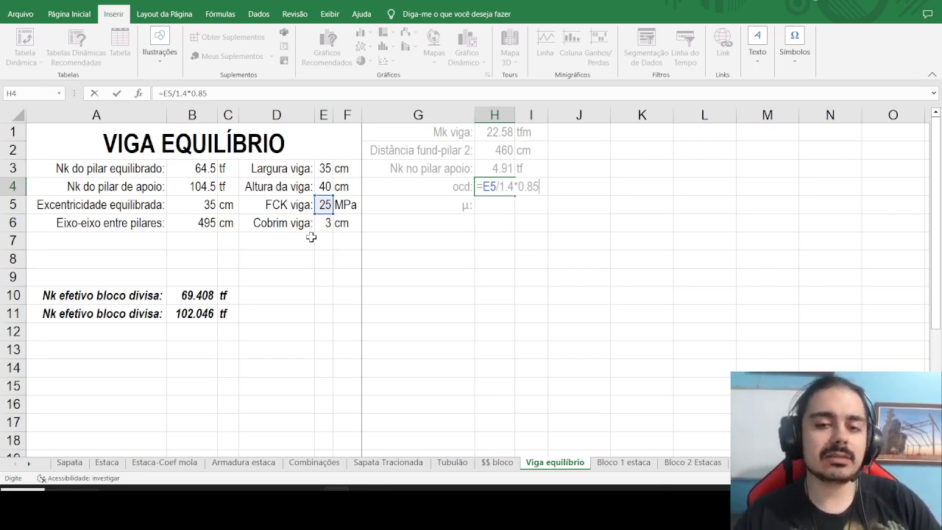
text(00)
key(Return)
Enter the unit tf/cm² in I4 and display the ocd value in H4 with three decimals.
key(Up)
key(Right)
key(Right)
text(tf/c)
key(Return)
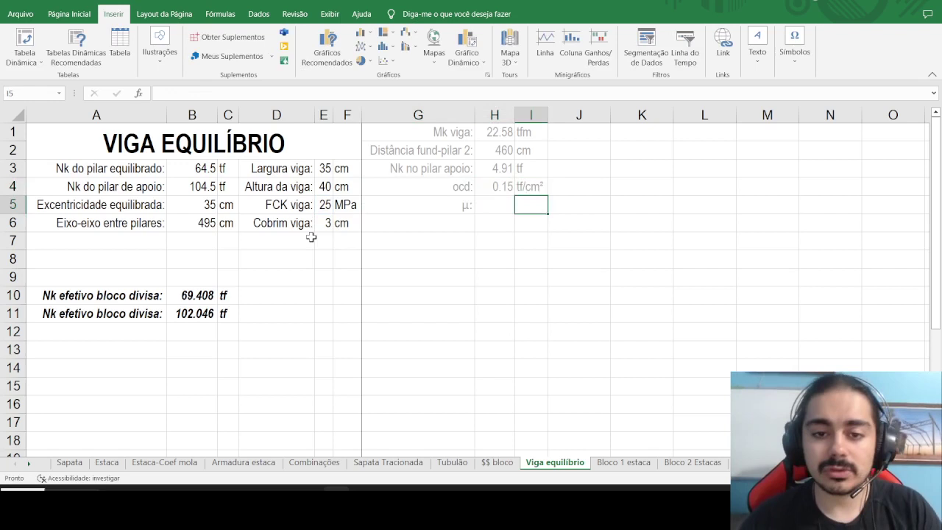
click(508, 185)
click(69, 14)
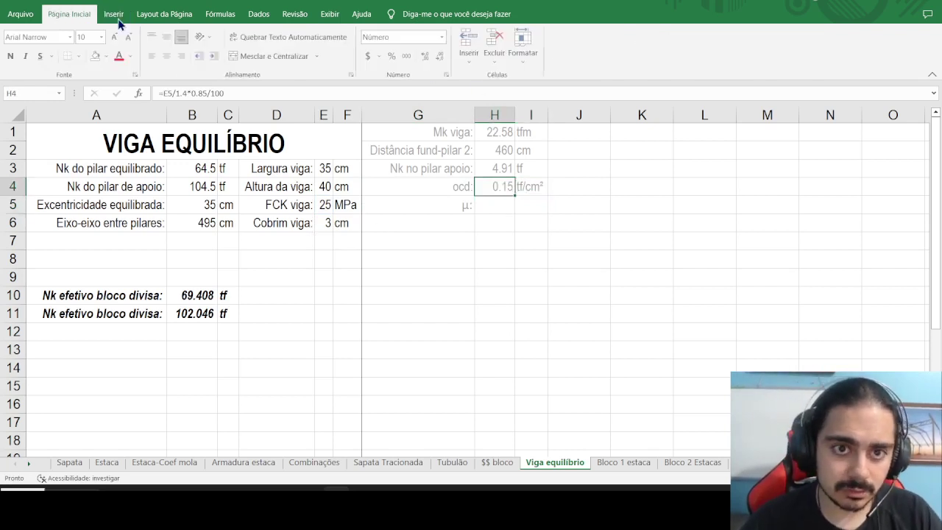
click(426, 56)
Shift the μ label down to G6 and place a copy of the ocd row in row 5.
click(472, 200)
click(479, 203)
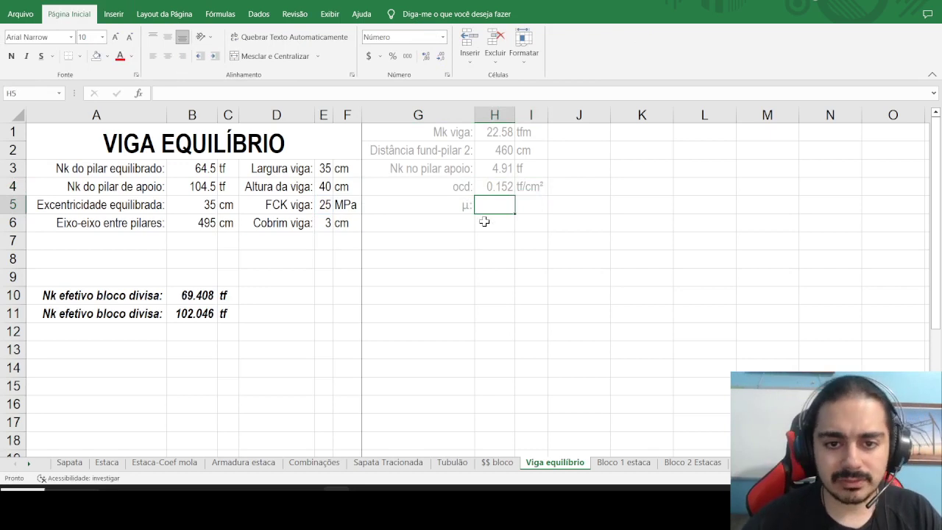
click(459, 209)
drag(458, 213, 526, 189)
click(454, 203)
key(ctrl+c)
click(436, 205)
key(Return)
click(451, 211)
Enter the label "d:" in G5 and clear the copied formula in H5 and unit in I5.
text(d:)
key(Tab)
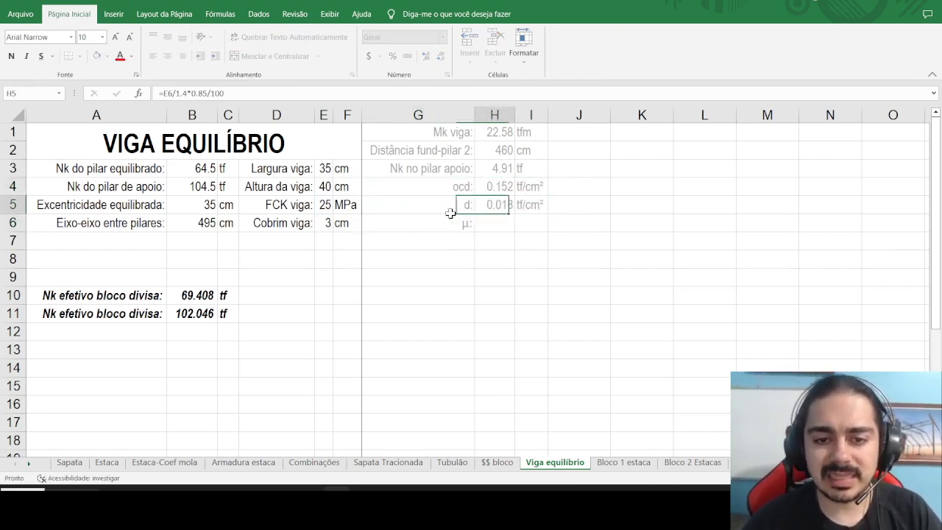
key(Delete)
key(Tab)
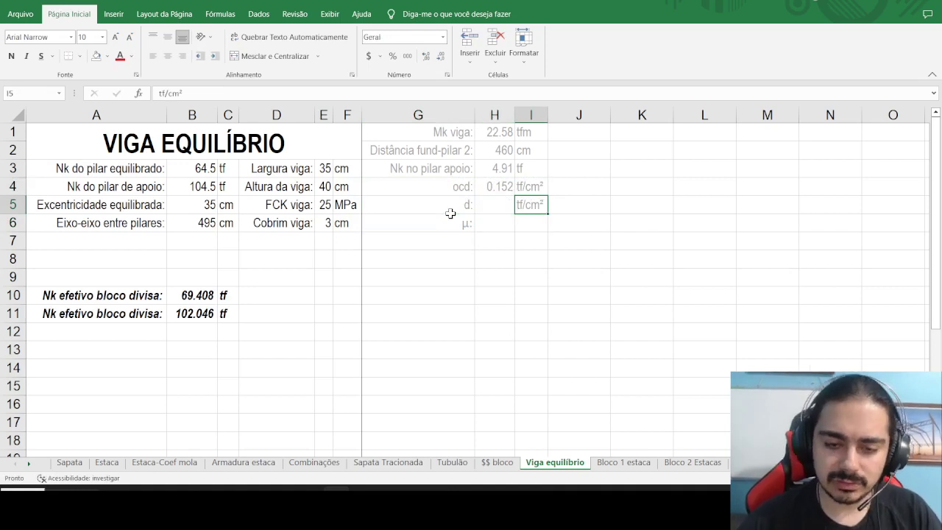
key(Delete)
Add the stirrup row with the label "Estribo viga:" in A7, 5 in B7 and mm in C7.
click(307, 235)
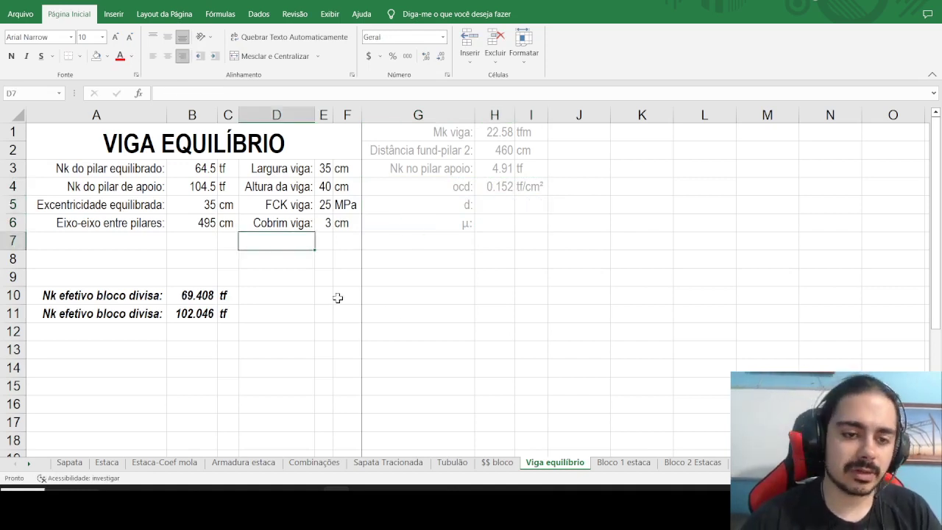
click(82, 249)
text(Estribo viga:)
key(Tab)
text(5)
key(Tab)
text(mm)
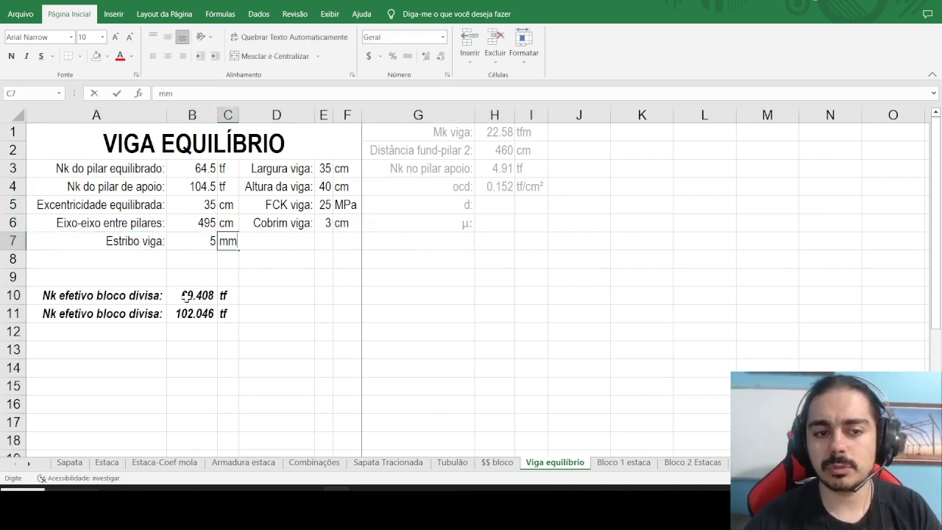
key(Return)
text(AS)
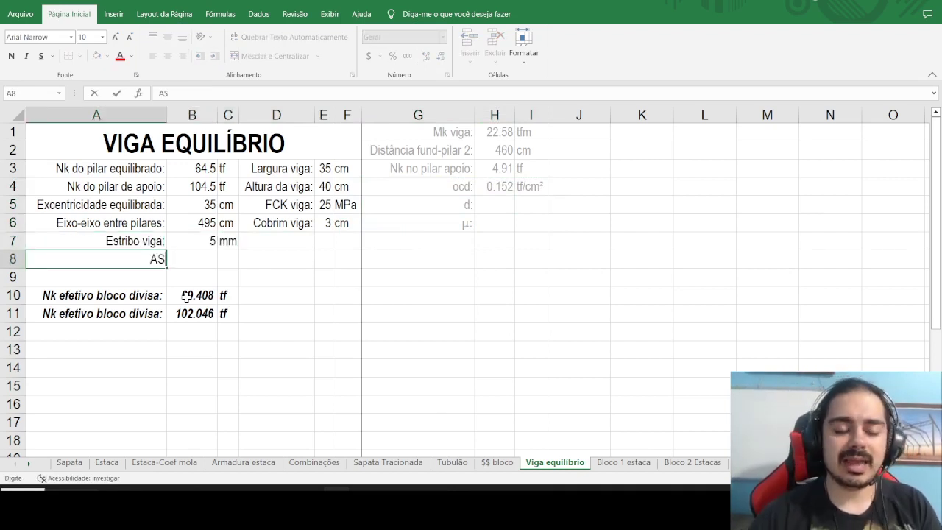
text( long viga:)
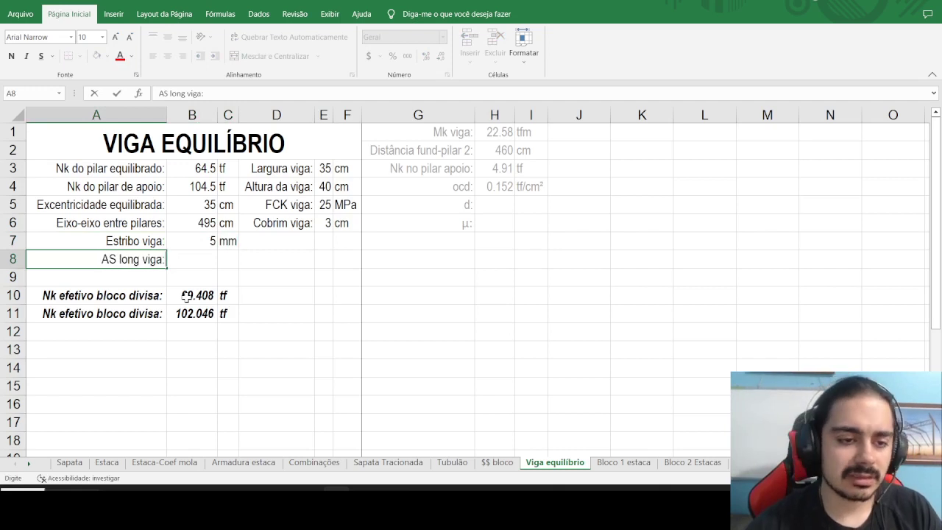
key(Tab)
key(shift+Tab)
Add the row "AS negativo viga:" in A8 with 10 in B8 and mm in C8, and auto-fit column C.
text(AS ne)
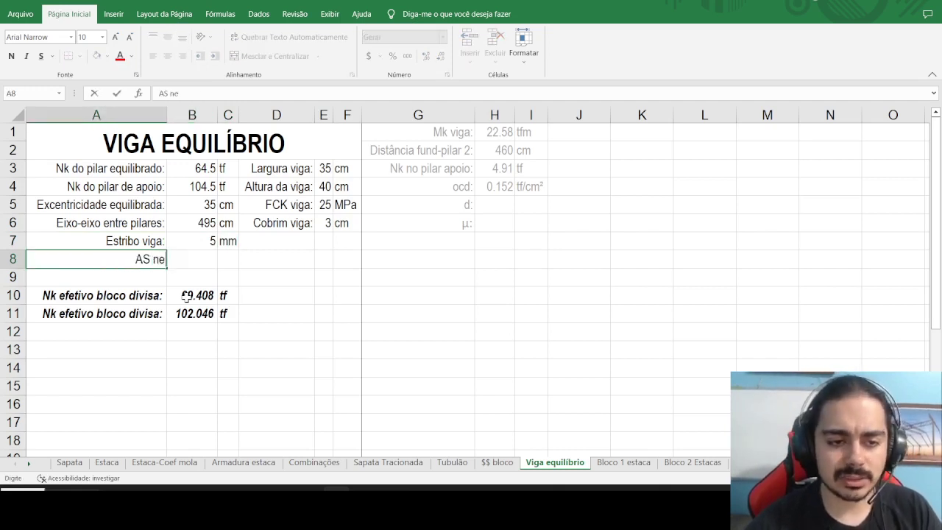
text(gativo viga:)
key(Tab)
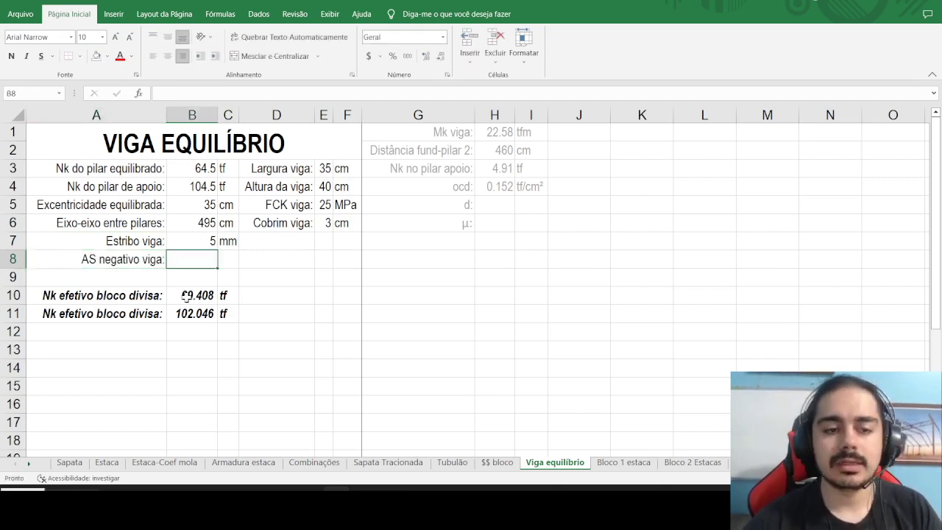
text(10)
key(Tab)
text(mm)
key(Return)
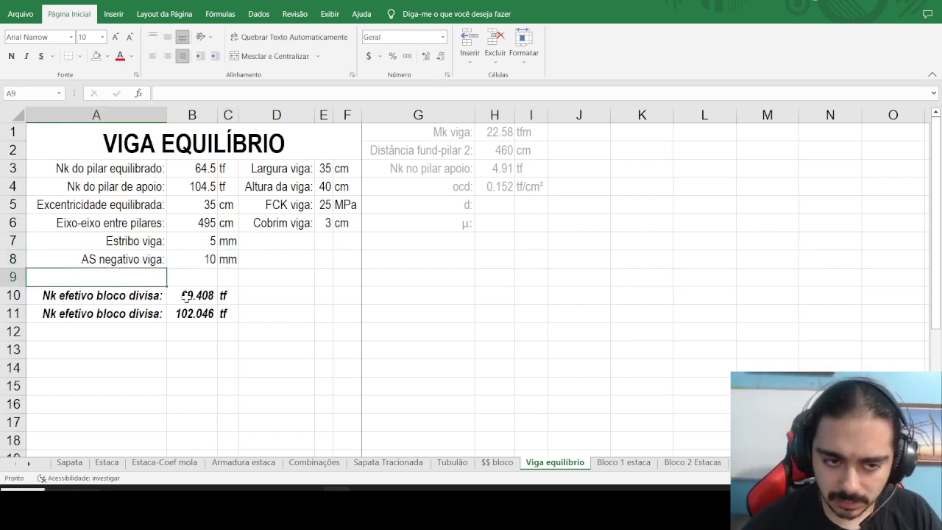
double_click(239, 115)
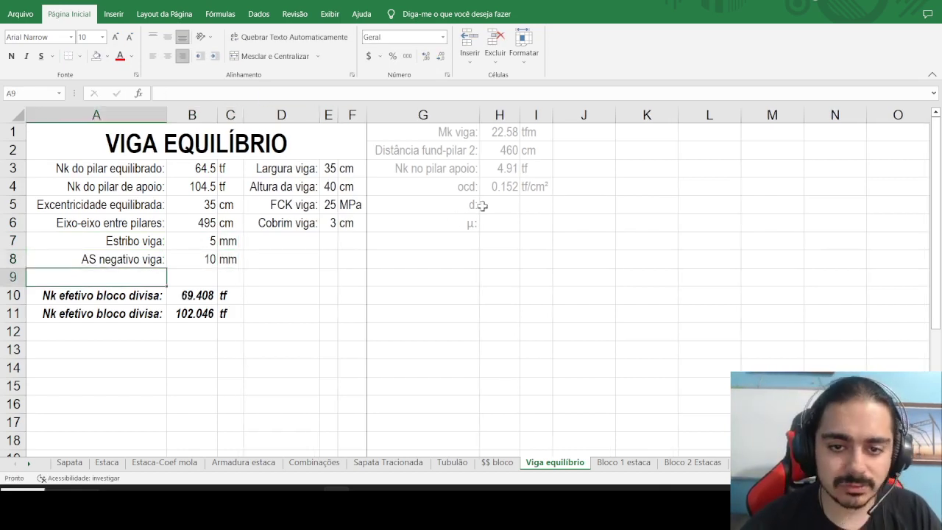
Calculate the effective depth d in H5 with the formula =E4-E6-B7/10-B8/10/2.
click(484, 206)
text(=)
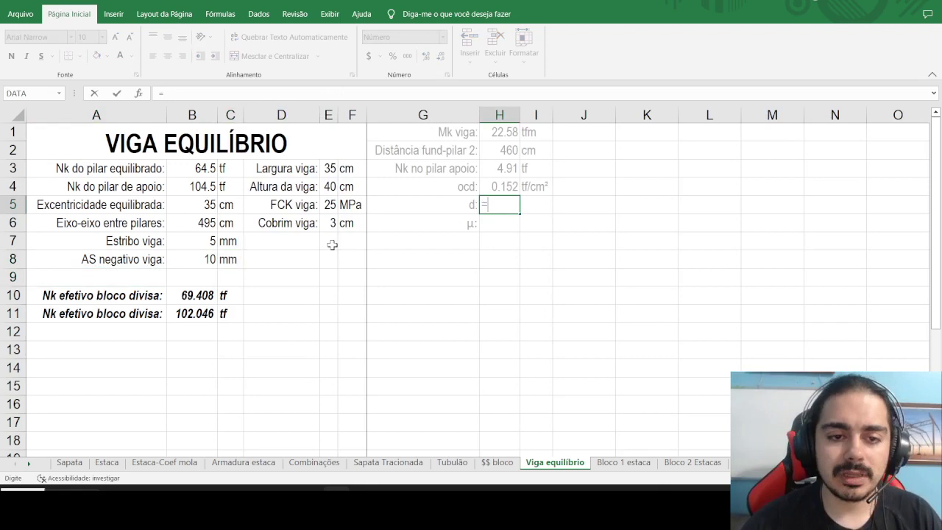
click(329, 187)
text(-)
click(330, 224)
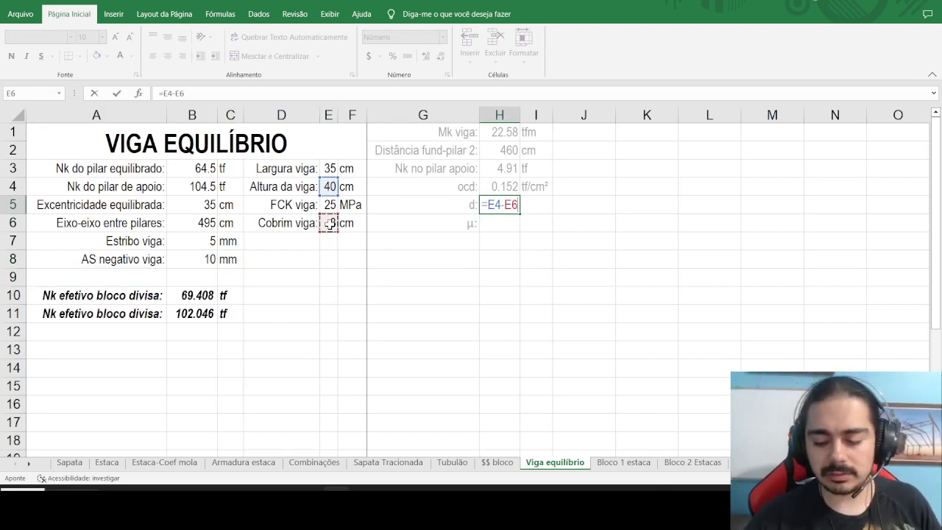
text(-)
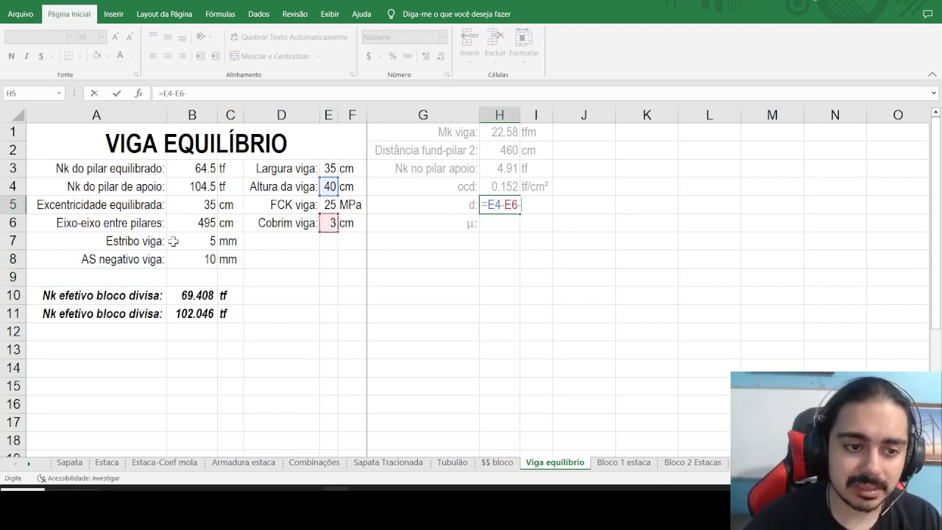
click(186, 243)
text(/10)
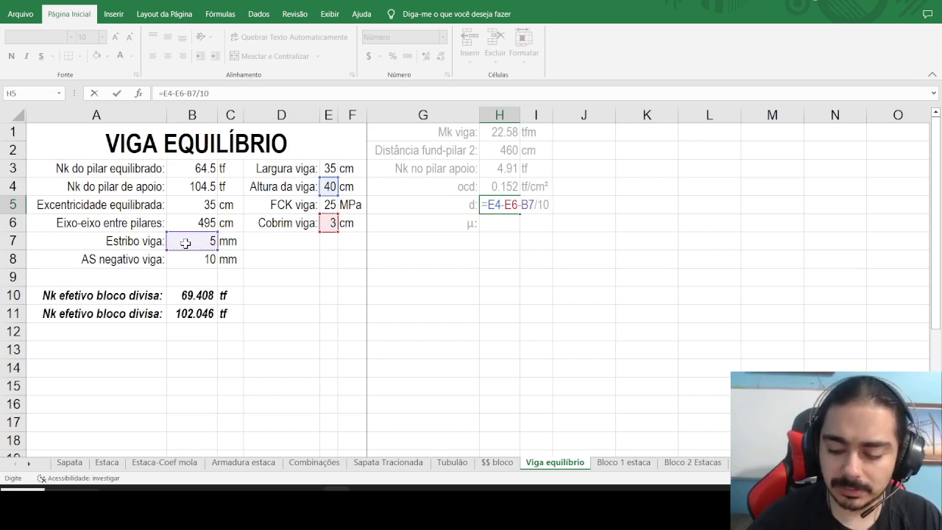
text(-)
click(191, 258)
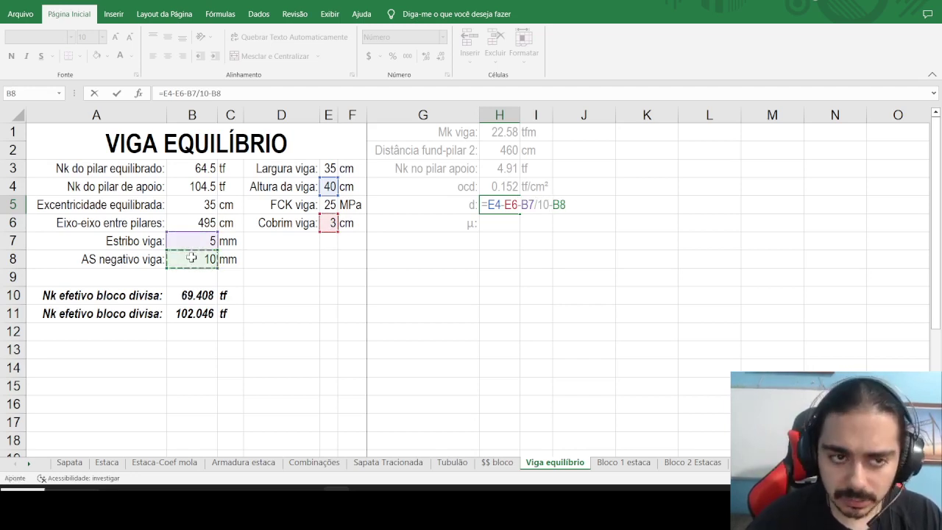
text(/10)
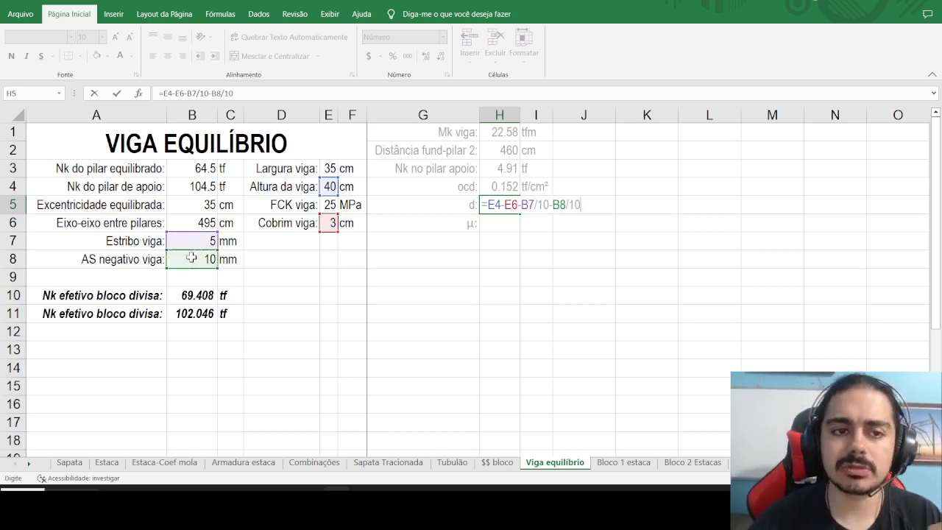
text(/2)
key(ctrl+Return)
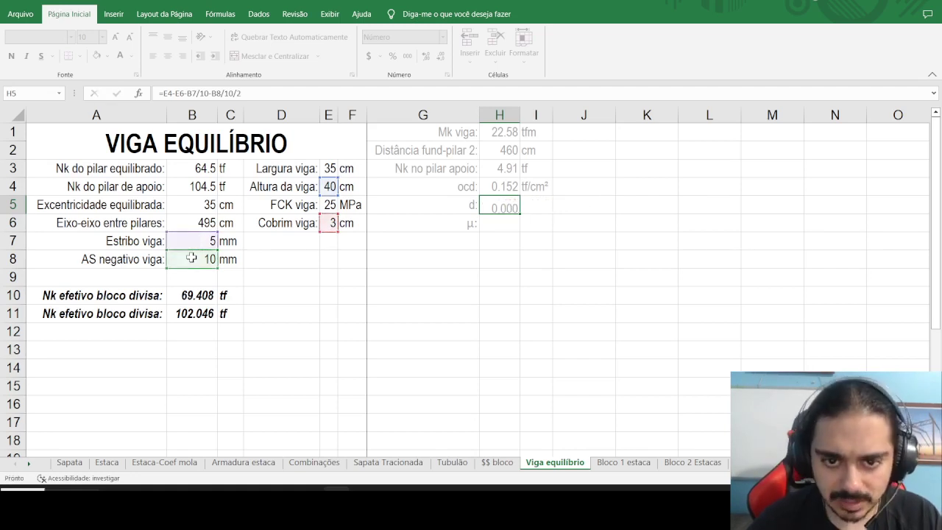
Display the d value in H5 with one decimal and enter the unit cm in I5.
click(441, 56)
click(440, 56)
click(528, 204)
text(cm)
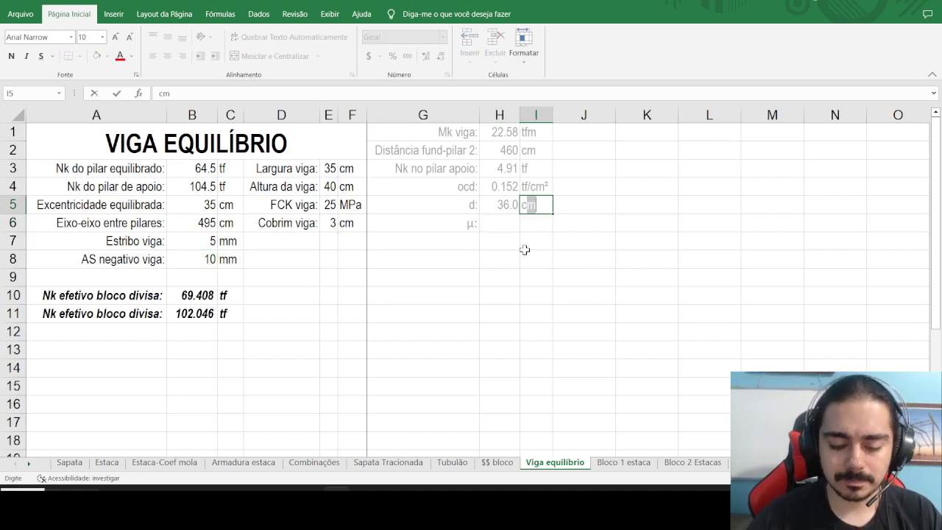
key(Return)
Calculate μ in H6 with the formula =H1*100*1.4/E3/H5^2/H4.
key(Left)
text(=)
key(Escape)
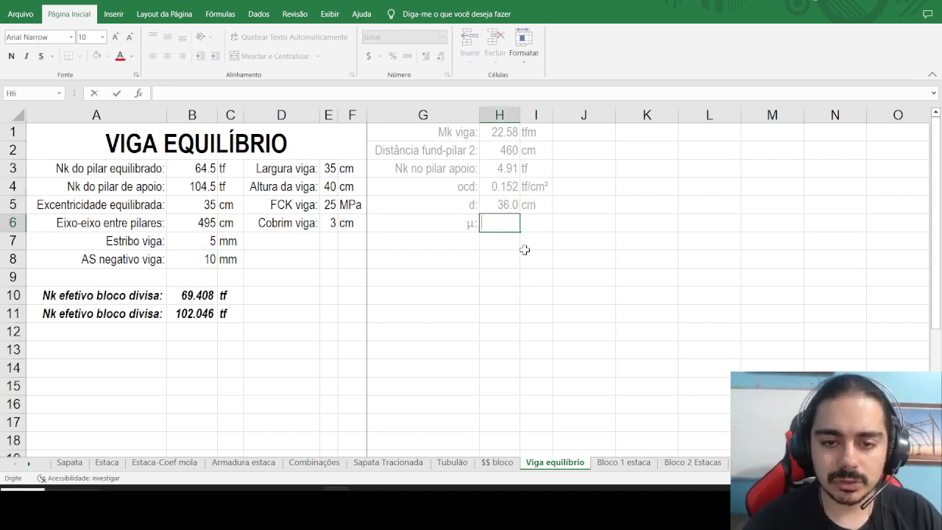
text(=)
click(510, 136)
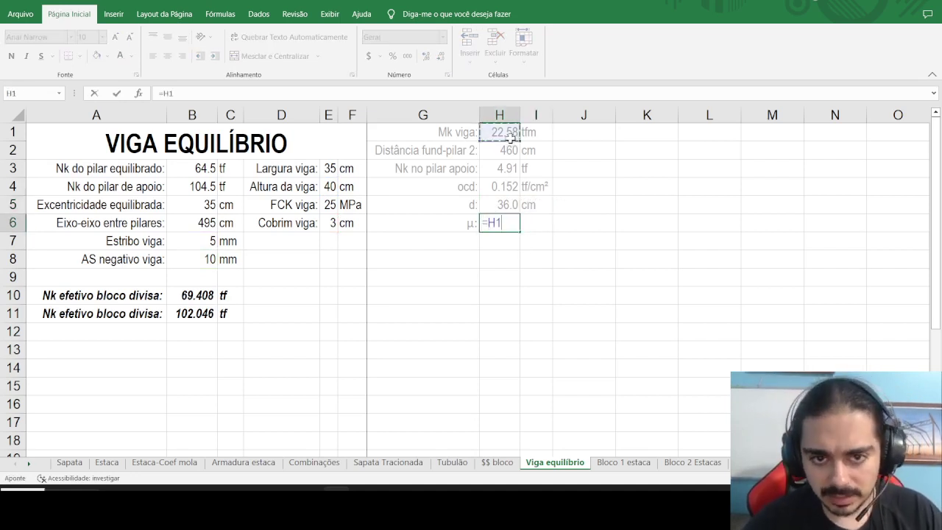
text(*100)
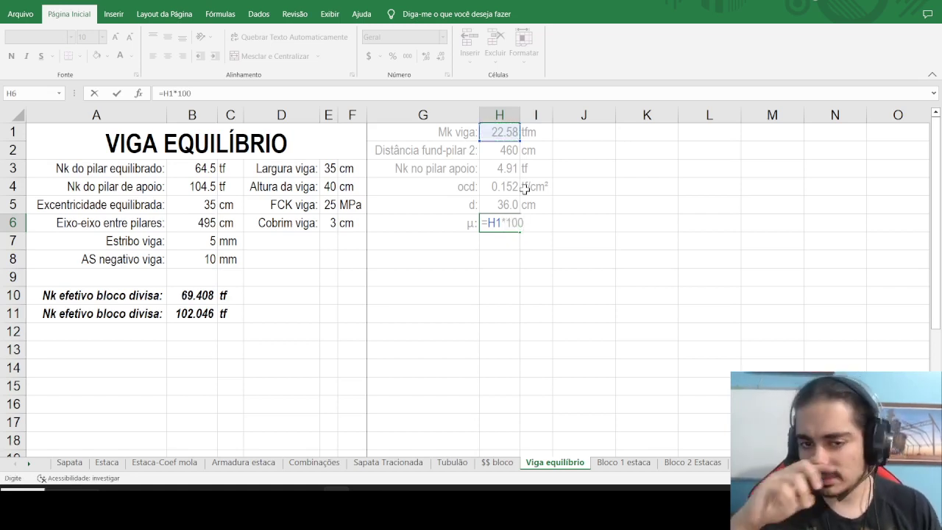
text(*1.4/)
click(326, 169)
text(/)
click(497, 206)
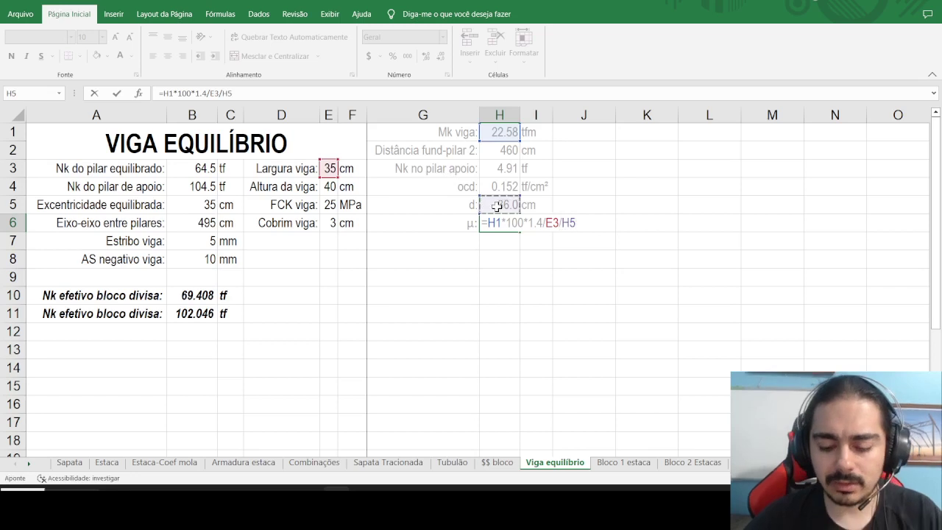
text(^2/)
click(507, 184)
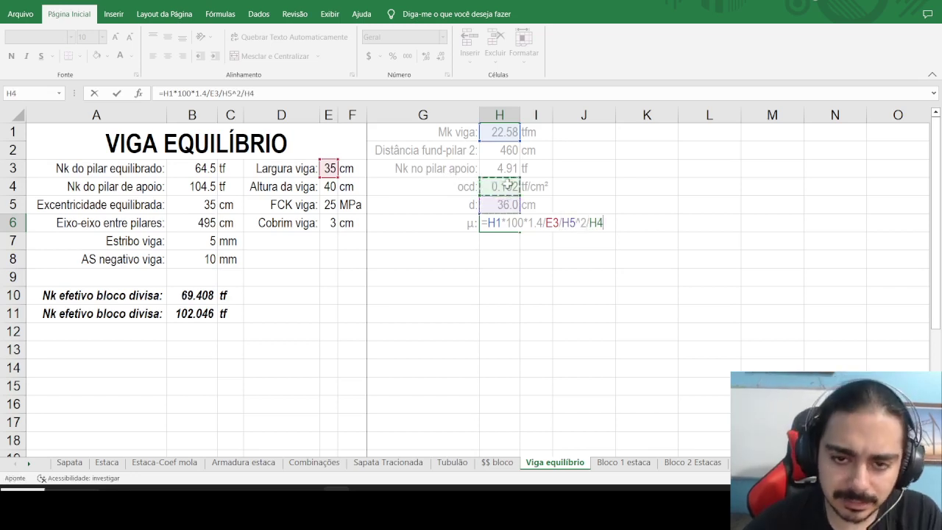
key(Return)
Merge and center H6:I6 and format the μ value as a percentage with two decimals.
drag(501, 217, 530, 218)
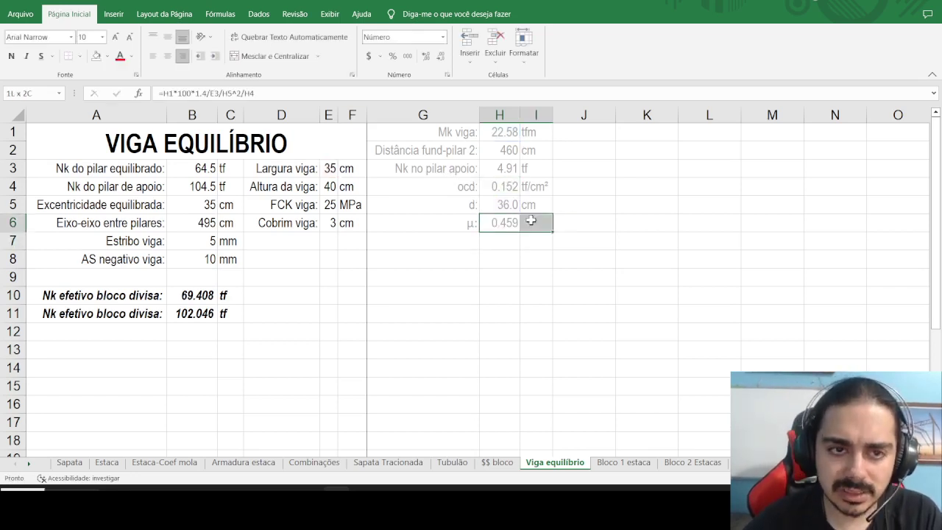
click(246, 56)
click(397, 59)
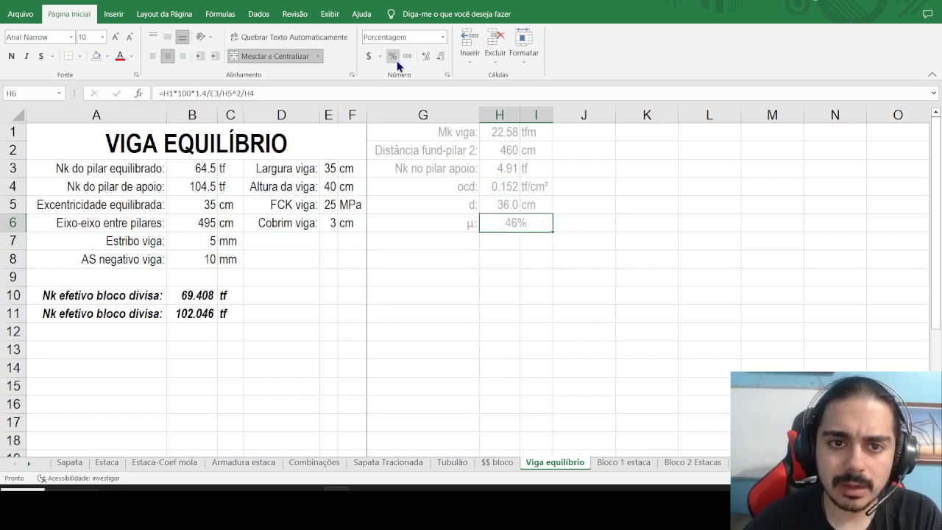
click(424, 59)
click(424, 59)
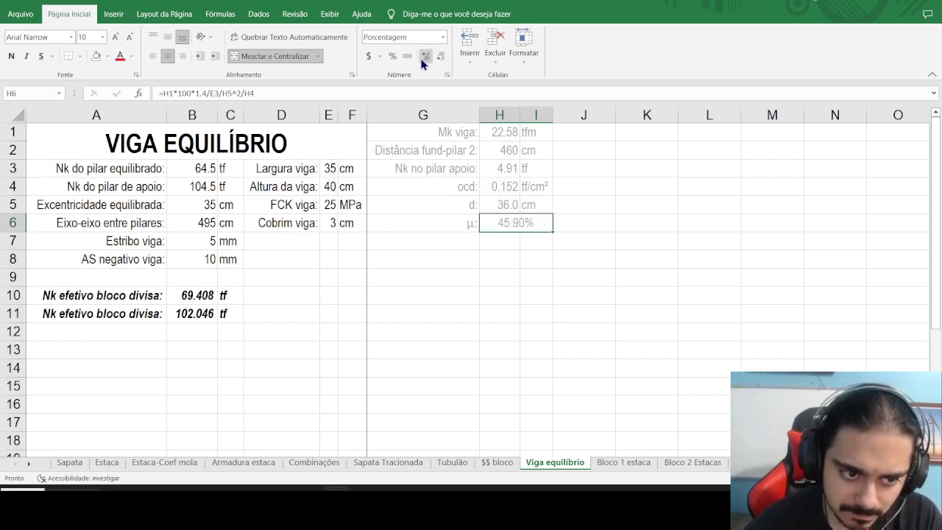
Merge D10:F10 and enter the moment check formula =SE(H6>0.2952,"MOMENTO EXCESSIVO","").
drag(261, 296, 361, 292)
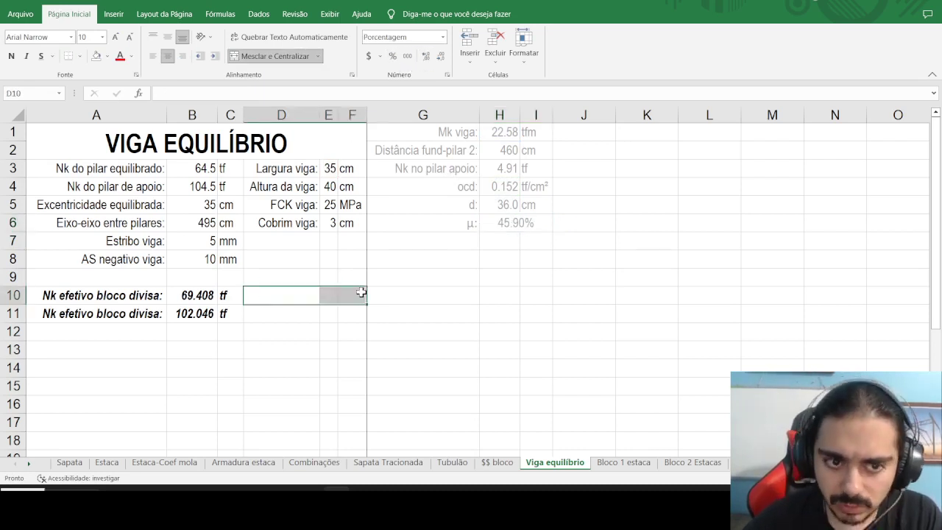
click(273, 56)
text(=se()
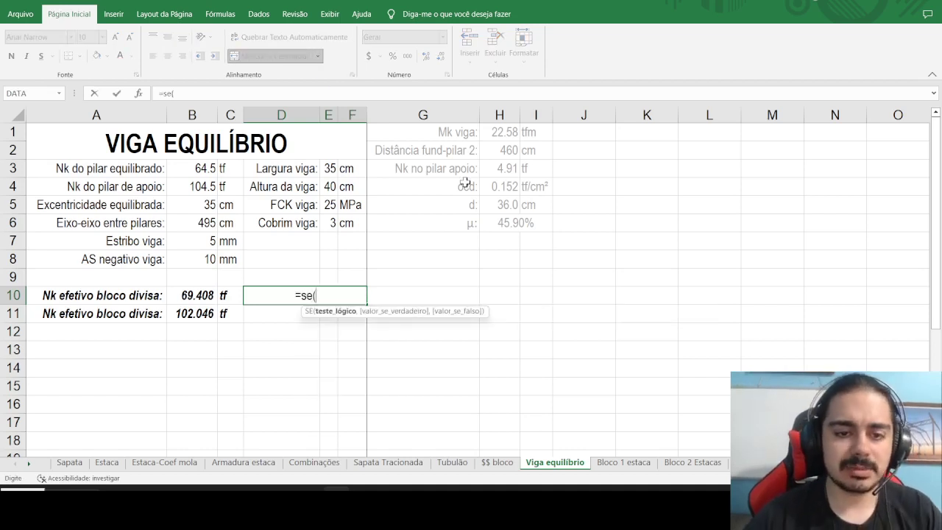
click(520, 222)
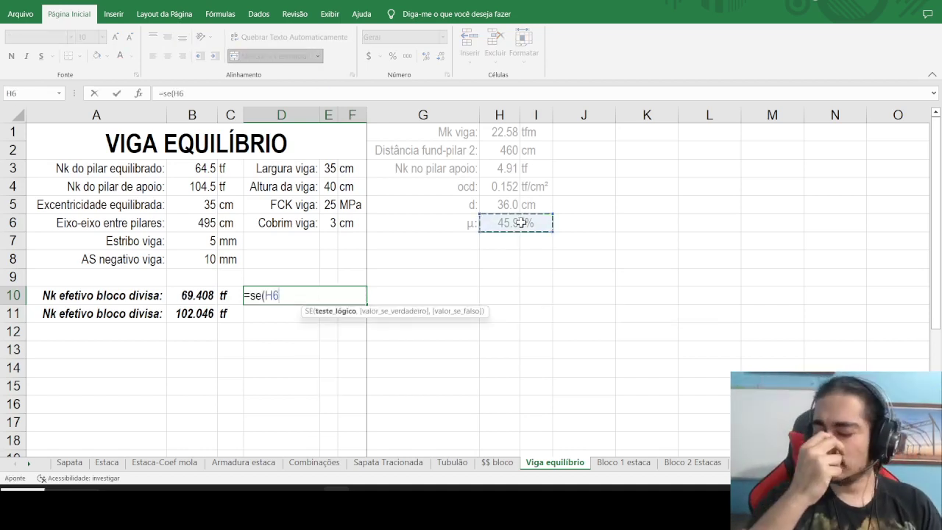
text(>0.295)
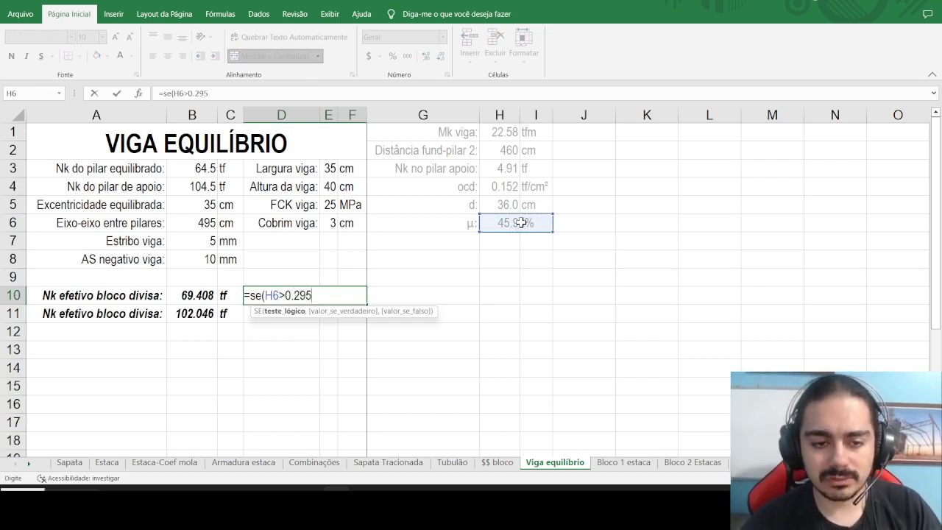
text(2,)
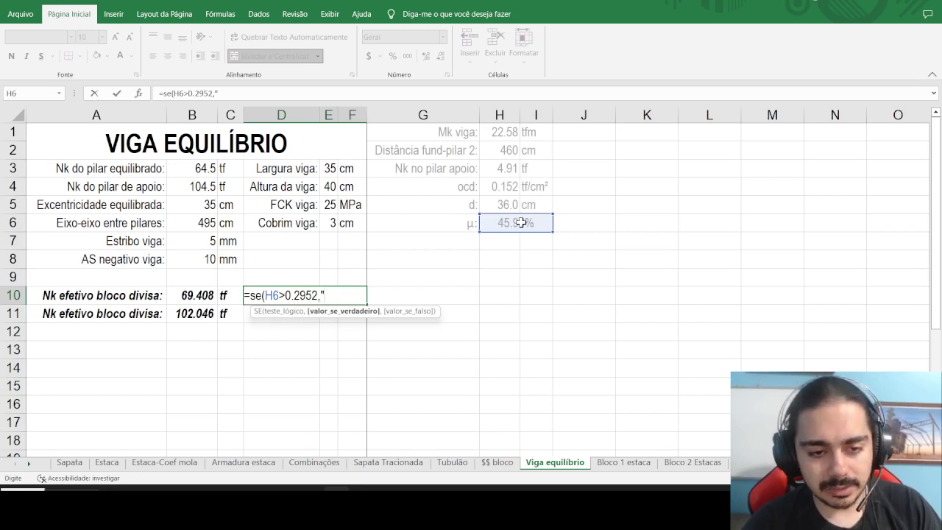
text(")
key(Caps_Lock)
text(MO)
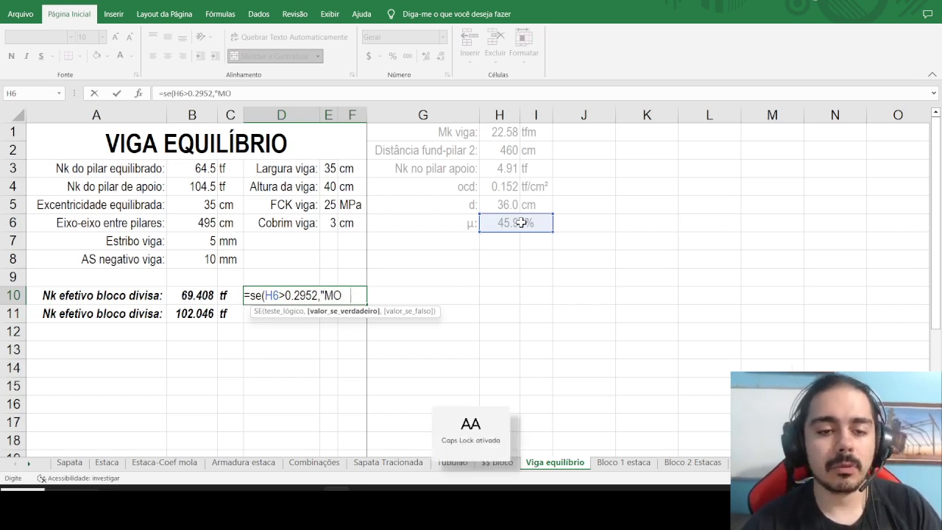
text(MENTO EXCESSIVO)
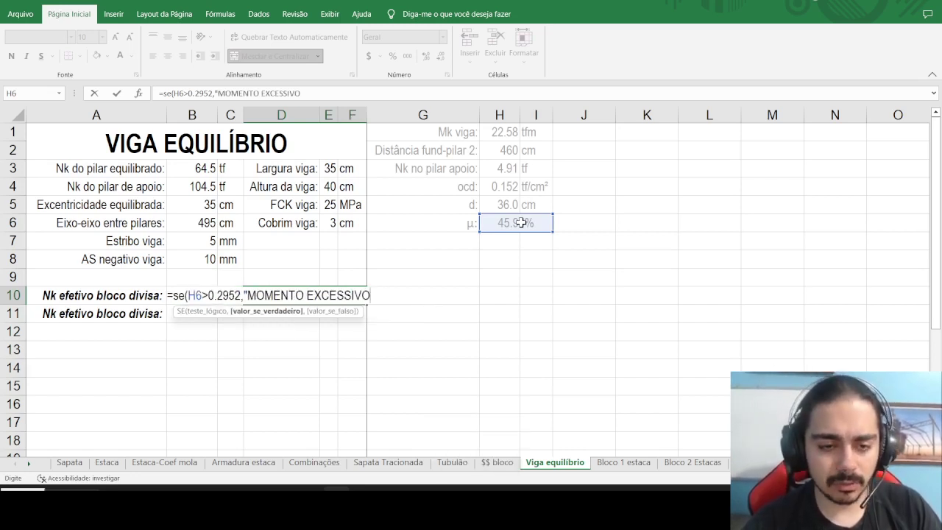
text(","")
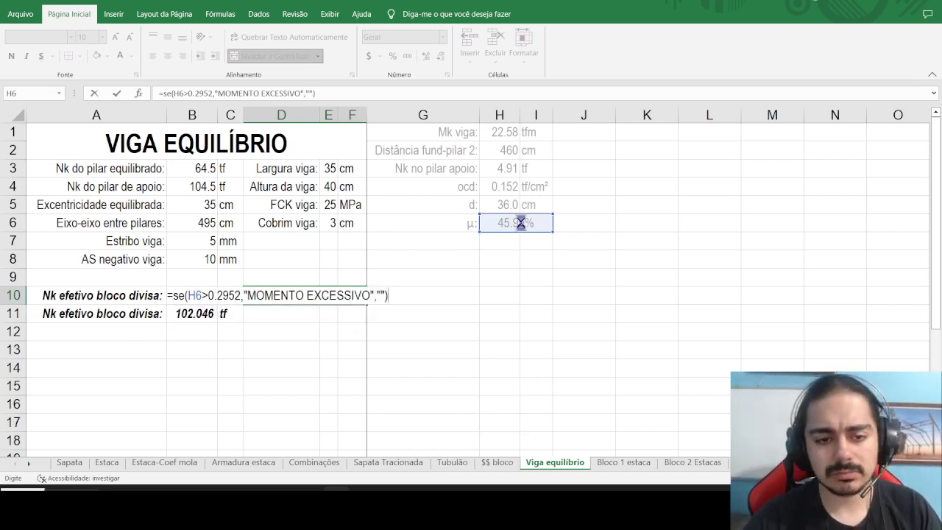
key(ctrl+Return)
Format the moment check message in D10 as bold, italic and red.
click(11, 56)
click(26, 56)
click(120, 56)
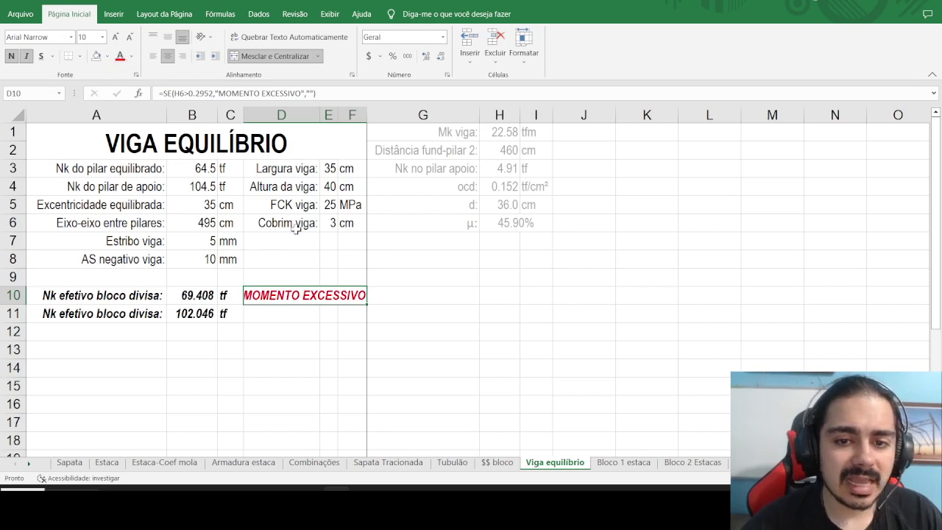
Try a beam height of 45 cm in E4, and increase it to 50 cm.
click(328, 219)
key(Right)
click(333, 189)
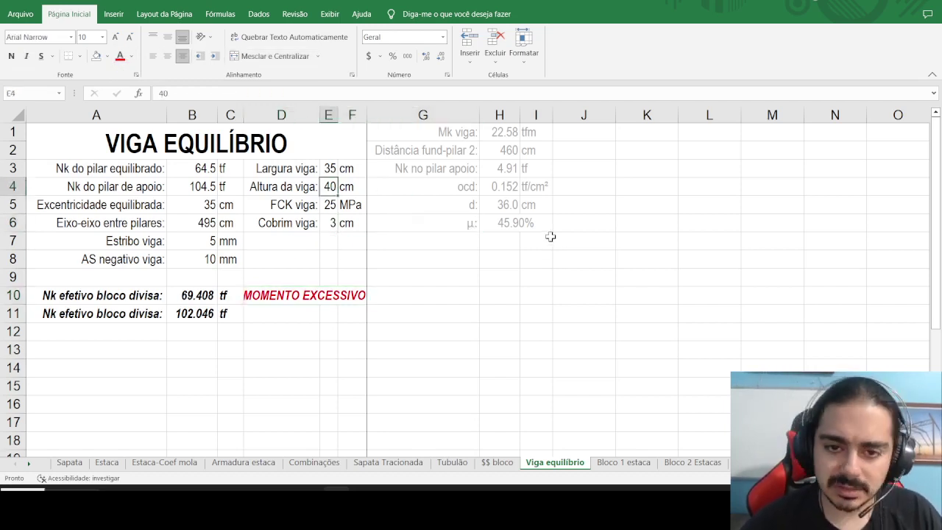
text(45)
key(Return)
key(Up)
text(50)
key(Return)
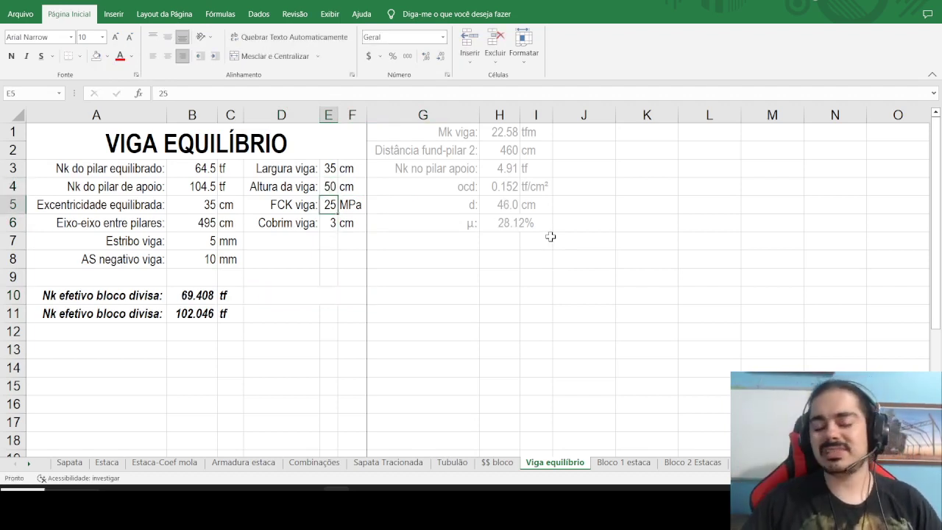
click(451, 239)
click(458, 222)
click(443, 242)
click(256, 13)
click(113, 13)
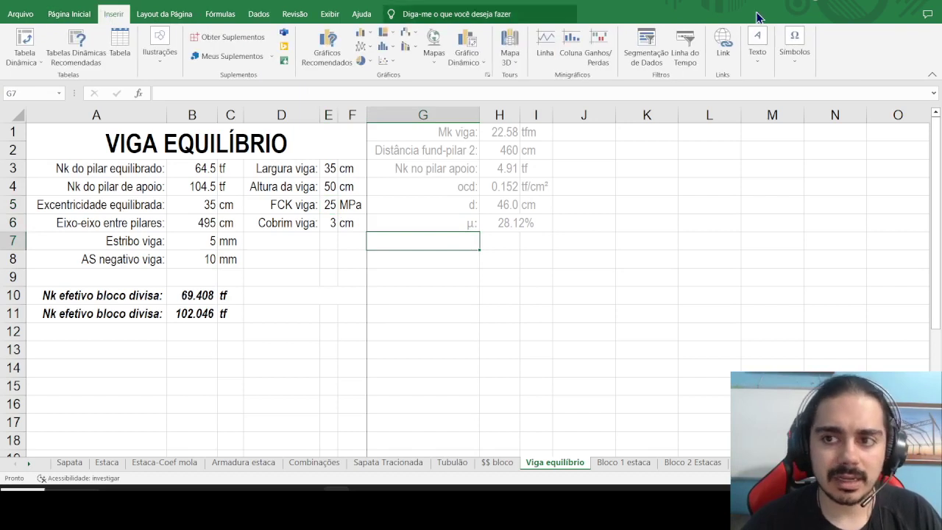
click(792, 45)
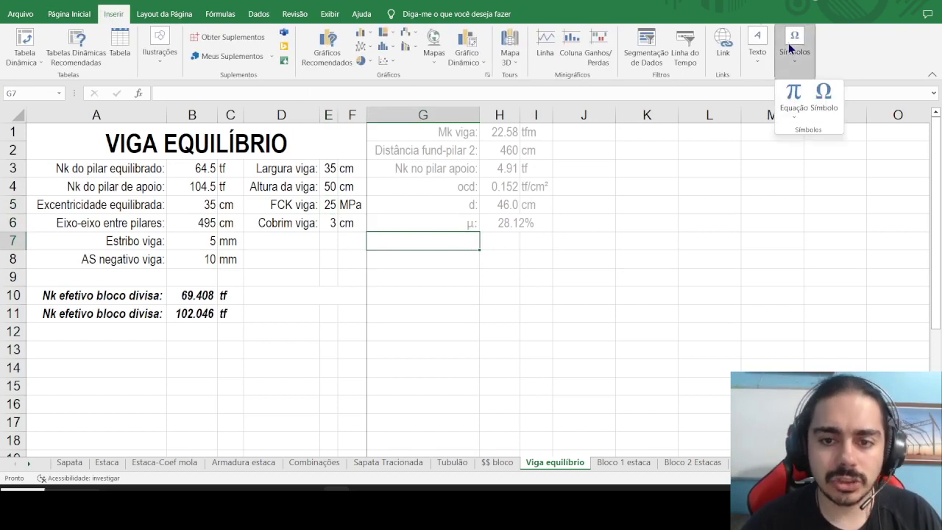
click(795, 94)
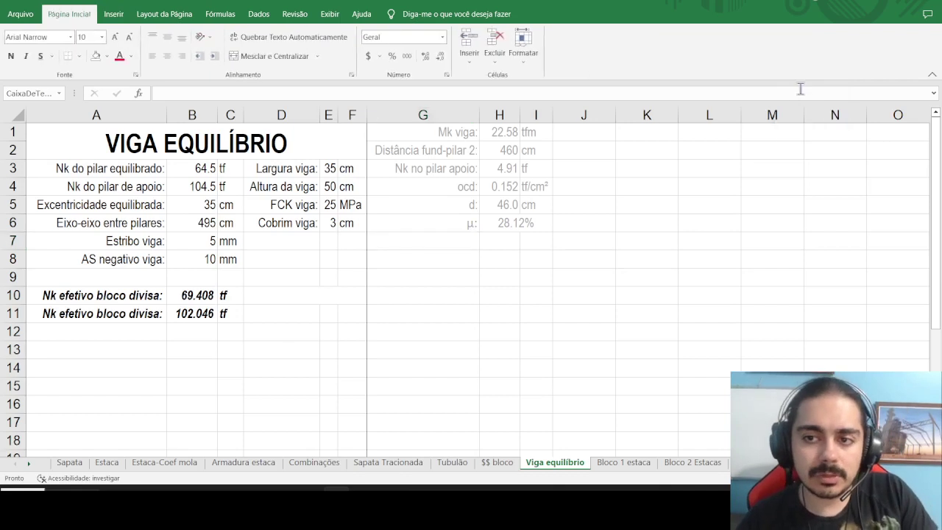
key(BackSpace)
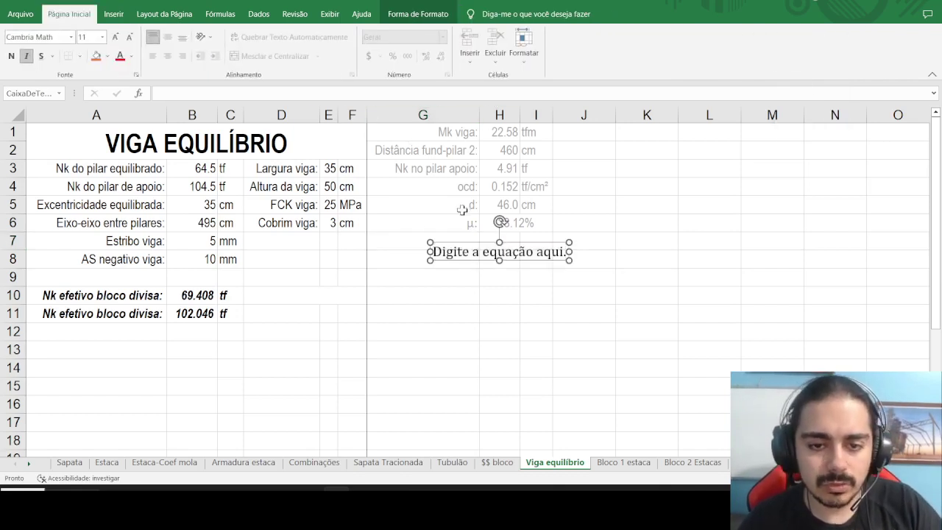
click(452, 237)
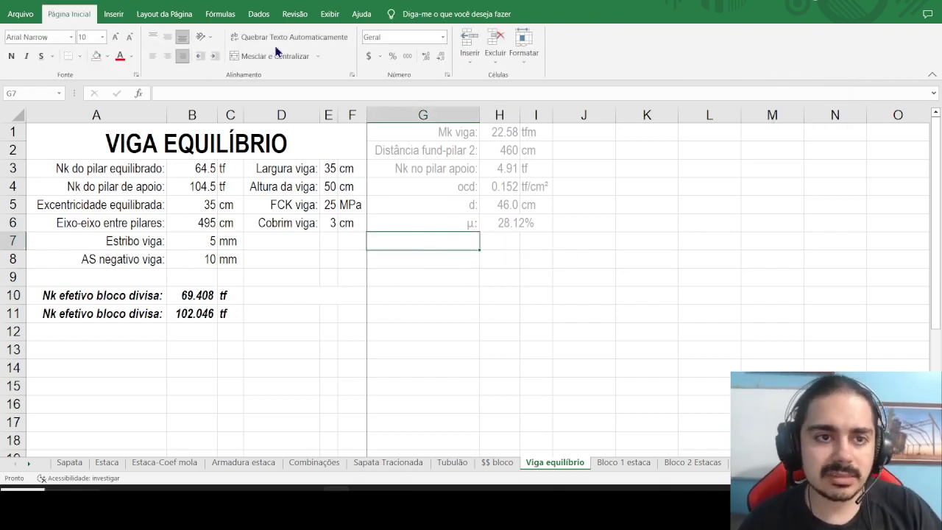
Label G7 as "ξ:" using the Greek small letter xi from the symbol set.
click(113, 14)
click(803, 48)
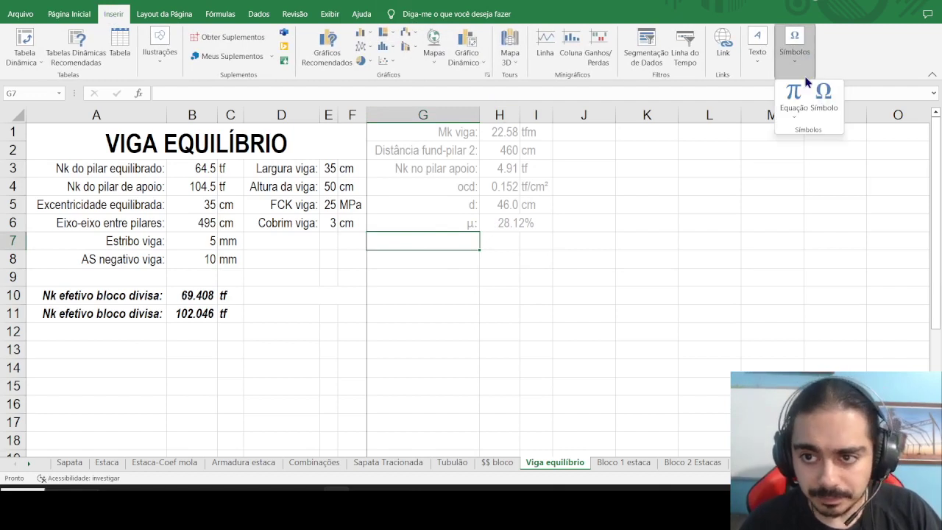
click(823, 94)
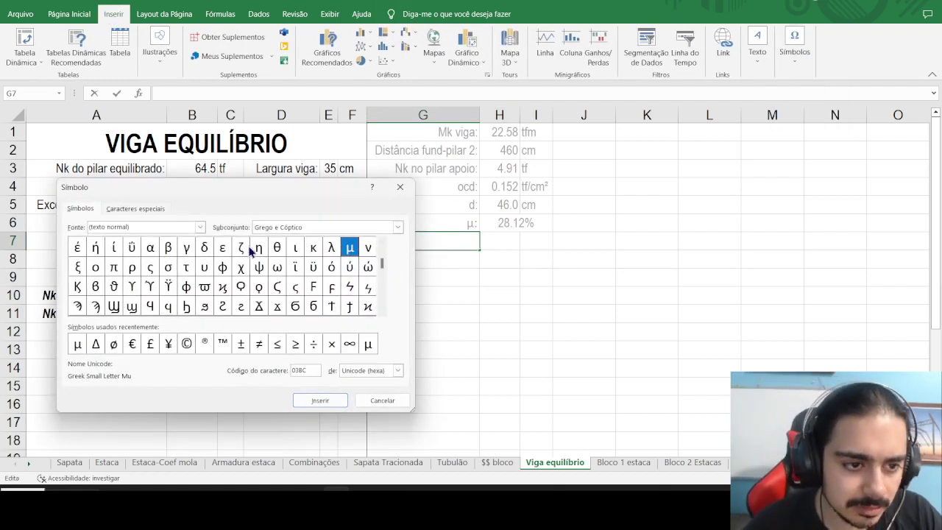
click(77, 267)
click(320, 401)
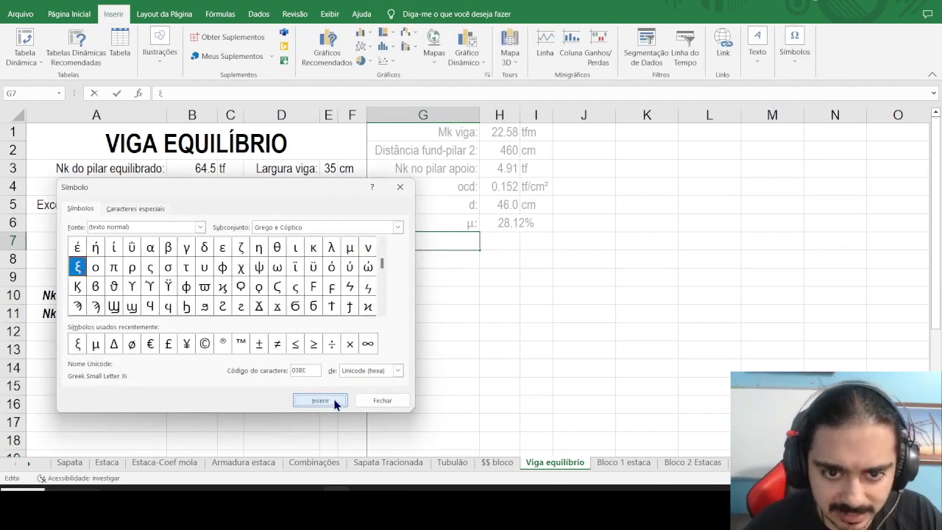
click(320, 401)
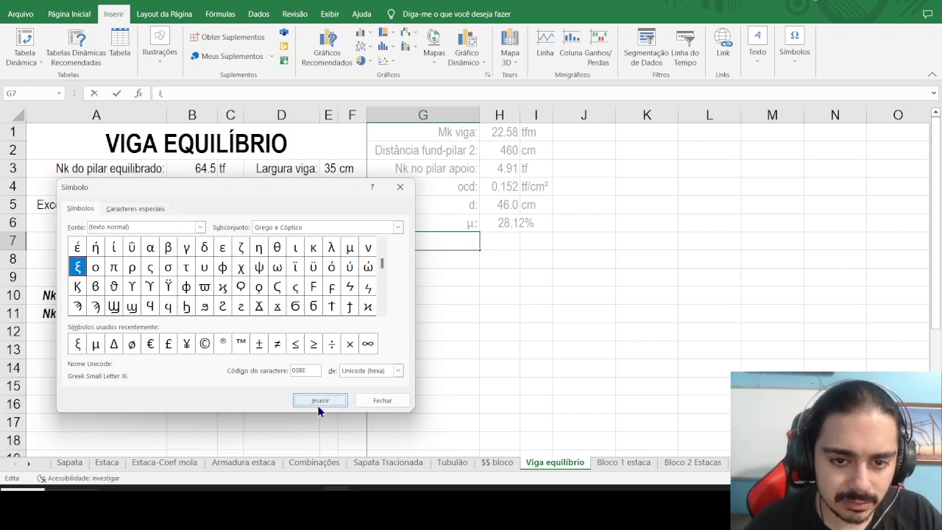
drag(312, 193, 224, 209)
click(312, 204)
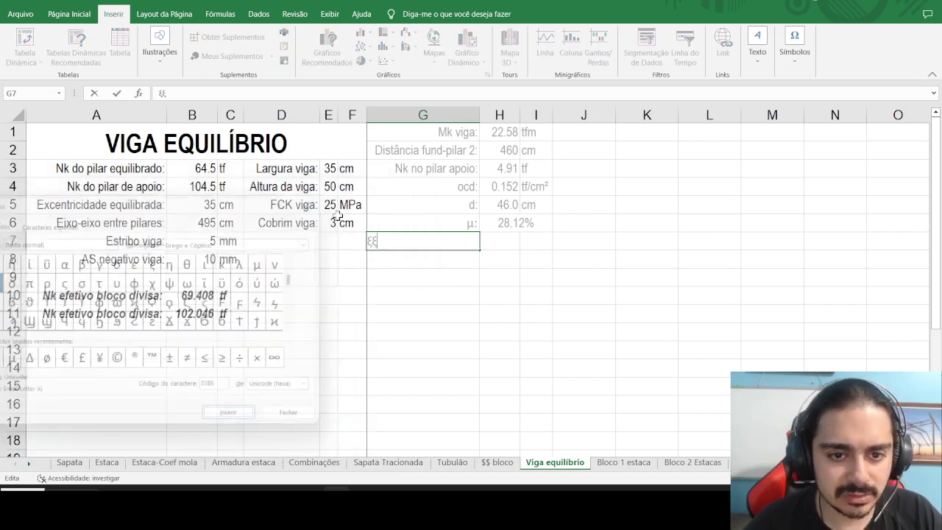
key(BackSpace)
text(:)
key(Return)
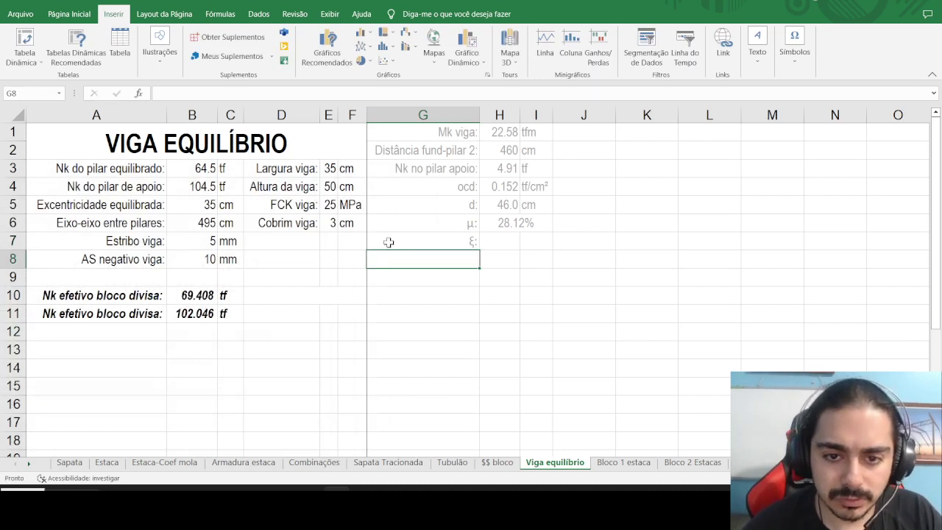
Copy the μ cell H6 into H7 to reuse its merged layout and percentage format.
click(487, 241)
text(=)
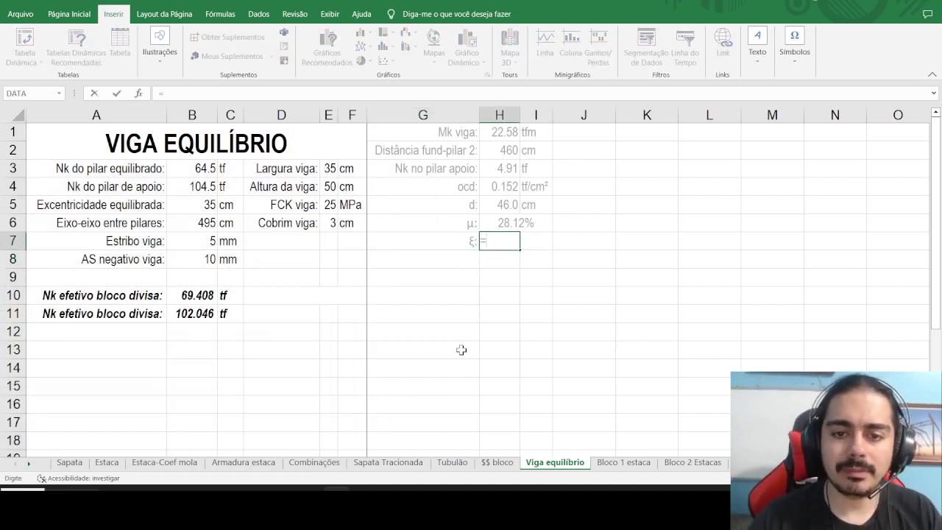
key(Escape)
key(Up)
key(ctrl+c)
key(Down)
key(ctrl+v)
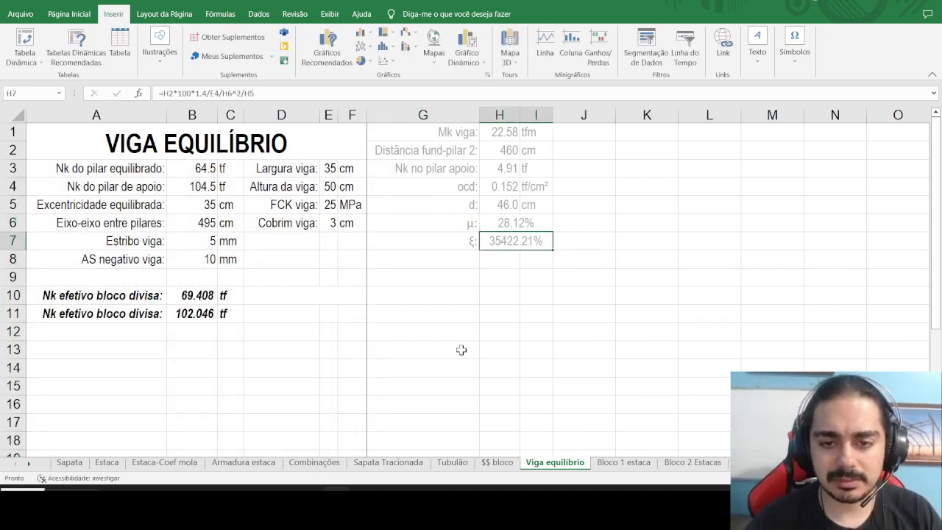
Calculate ξ in H7 with the formula =1-(1-2*H6)^0.5.
text(=()
key(BackSpace)
text(1-)
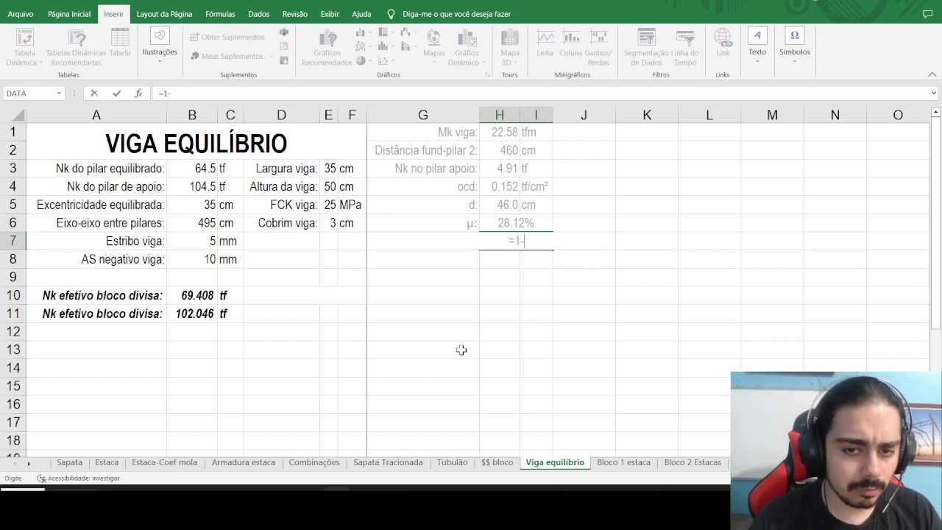
text((1-2*)
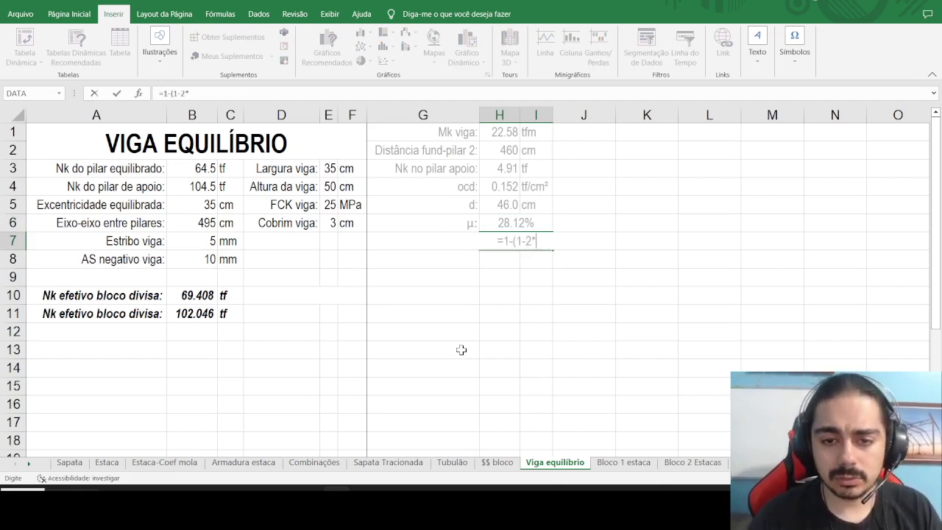
click(509, 223)
text()^0.5)
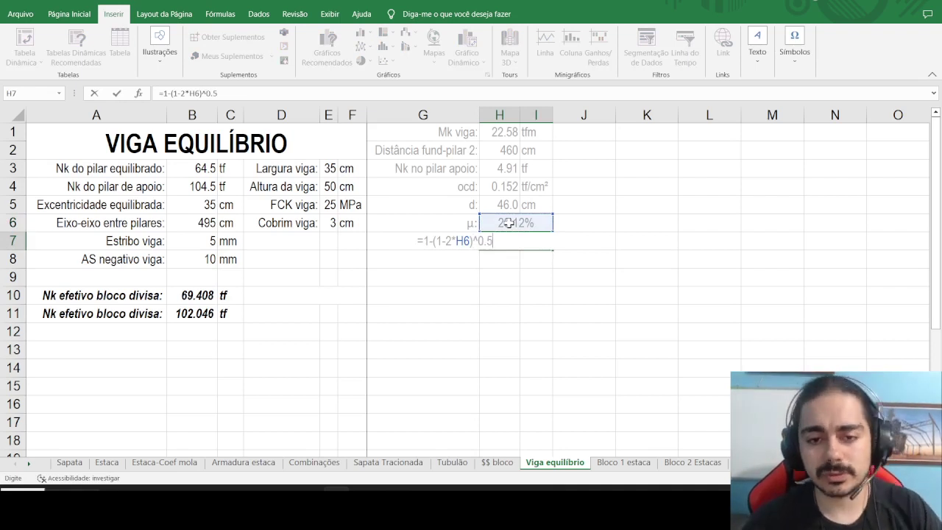
key(Return)
key(Up)
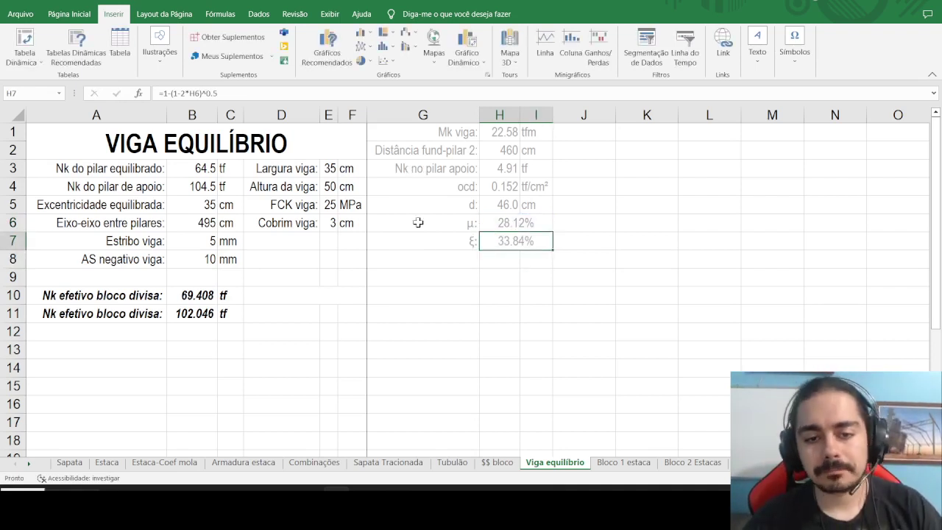
Enter the label "AS:" in G8 for the steel area.
click(426, 247)
click(426, 262)
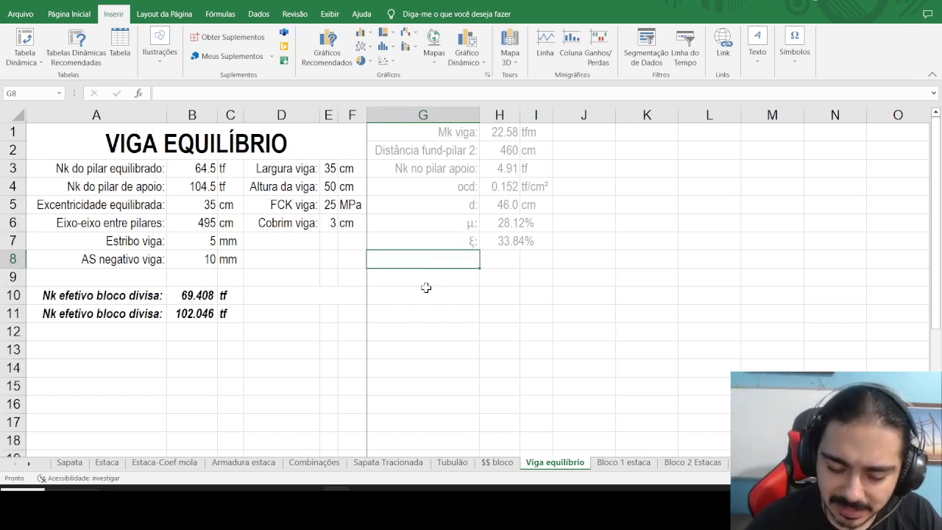
text(AS:)
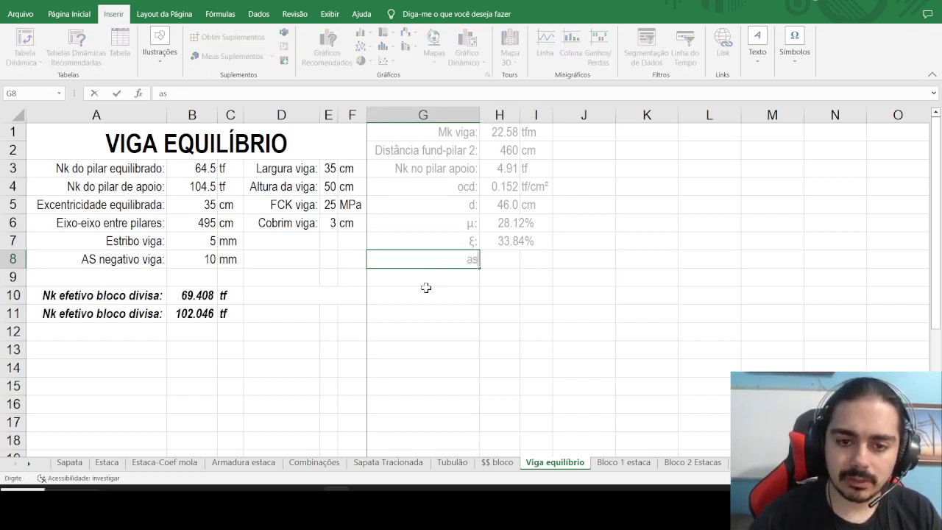
key(Caps_Lock)
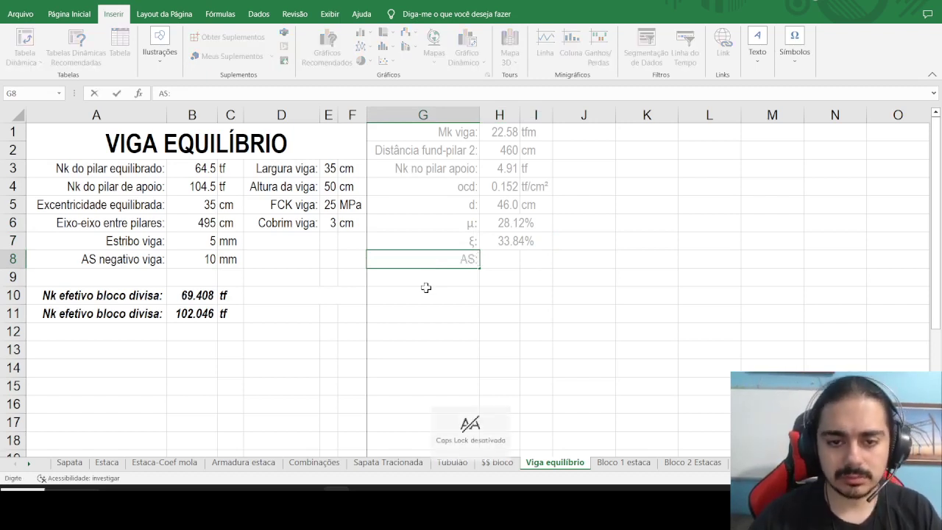
key(Tab)
Calculate the steel area in H8 with the formula =H7*H5*E3*H4/(5/1.15).
text(=)
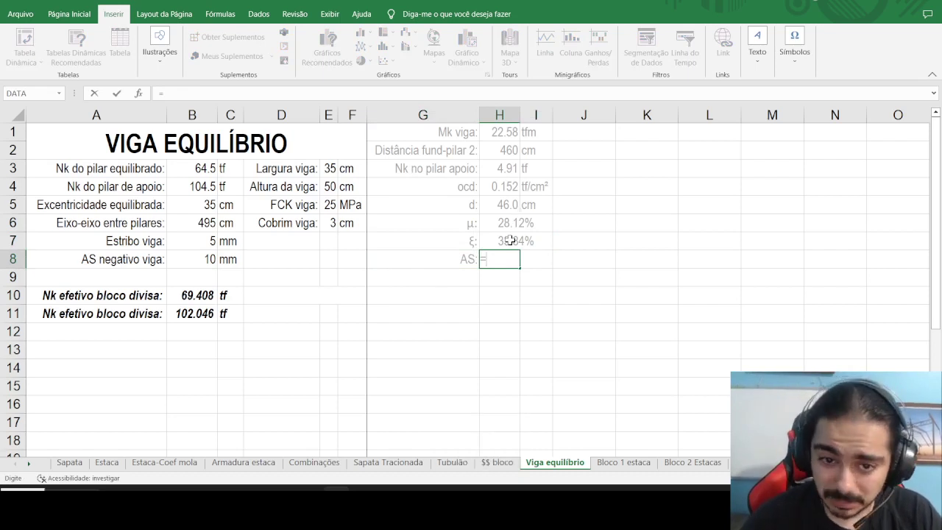
click(510, 242)
text(*)
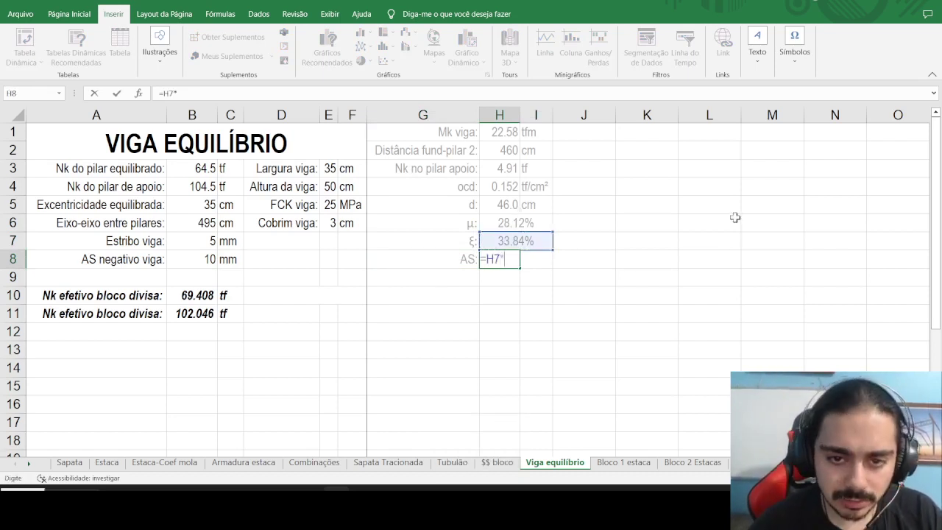
click(512, 205)
text(*)
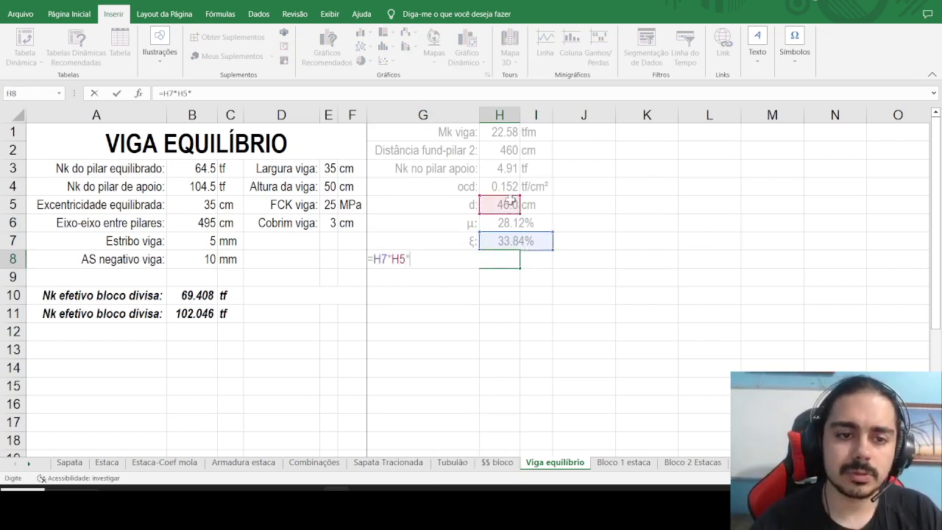
click(329, 168)
text(*)
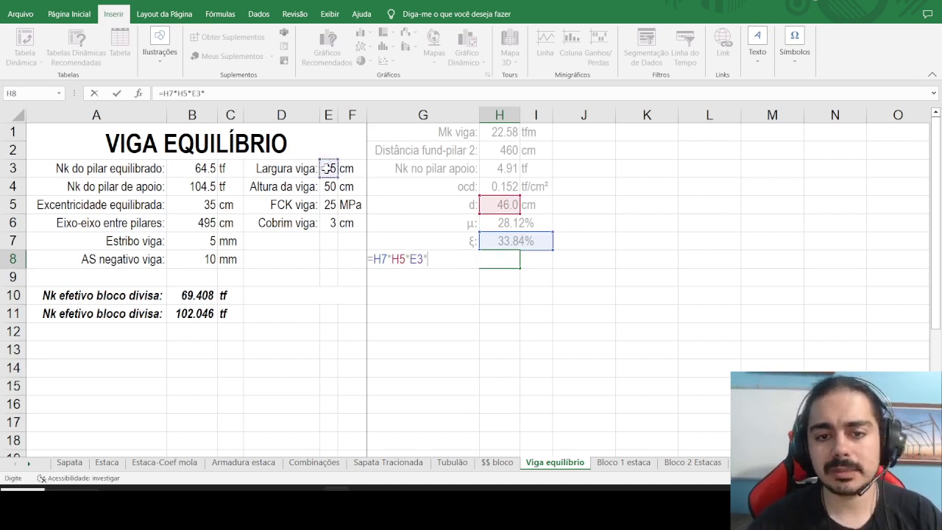
click(507, 187)
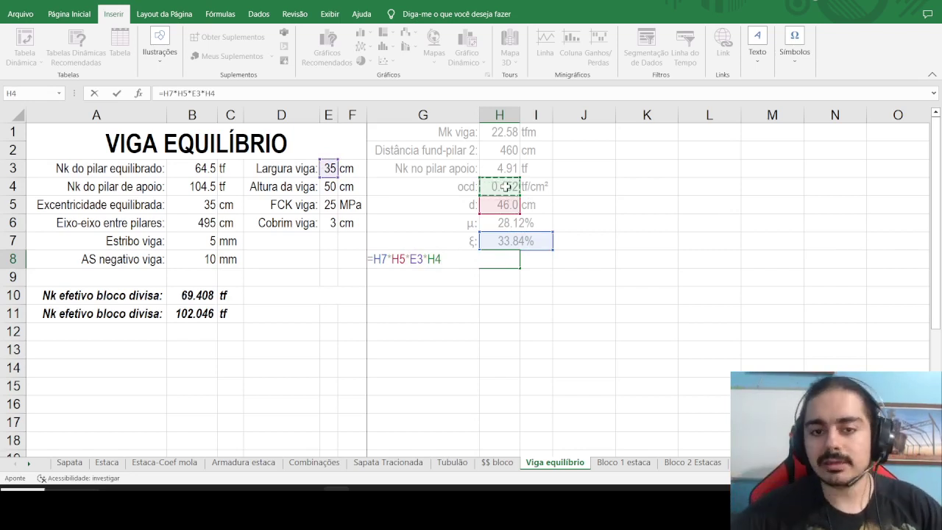
text(/(5/1.15)
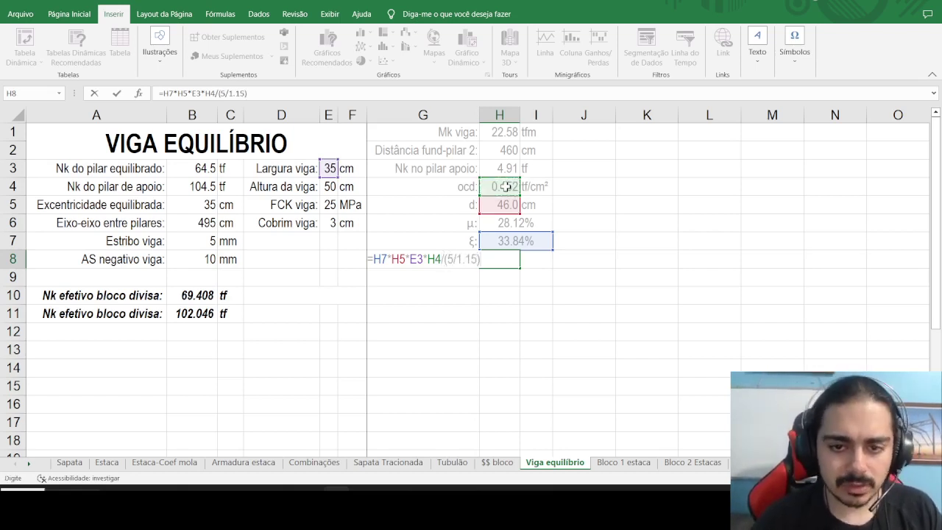
key(Return)
Enter the unit cm² in I8 beside the steel area.
key(Up)
key(Right)
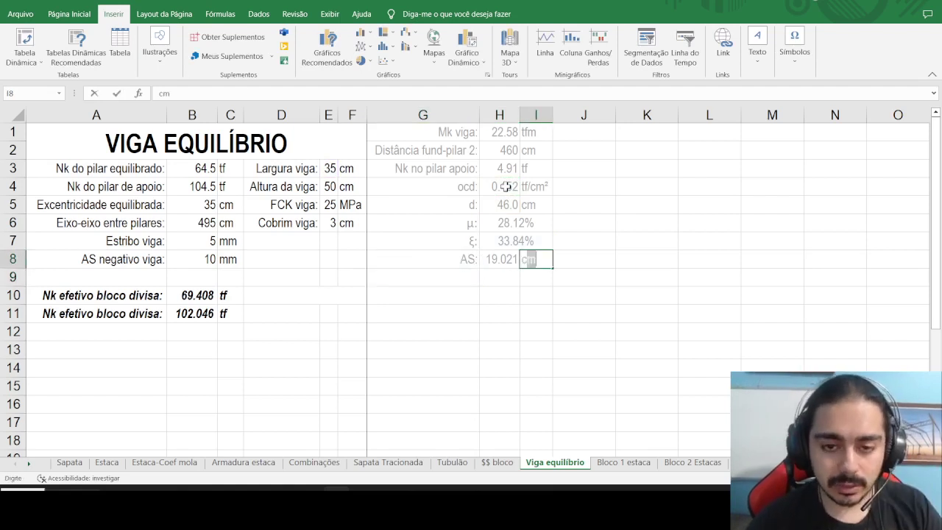
text(cm²)
key(Return)
key(Up)
key(Left)
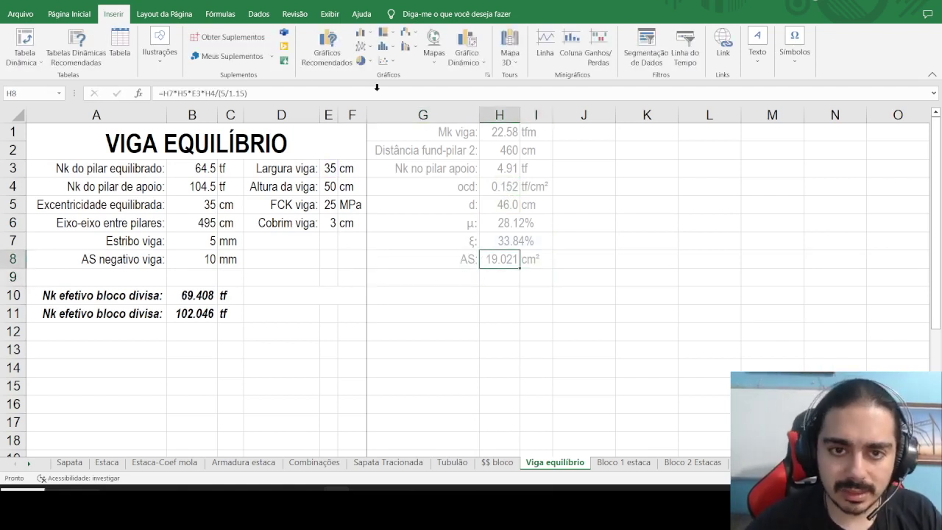
Show the steel area in H8 with two decimals and adjust the widths of the result value and unit columns.
click(70, 14)
click(438, 53)
drag(520, 114, 543, 114)
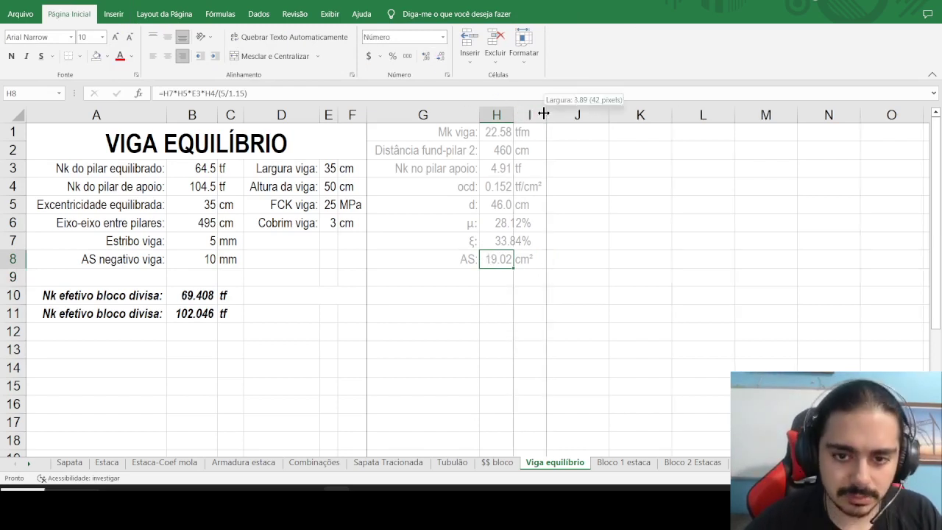
double_click(477, 113)
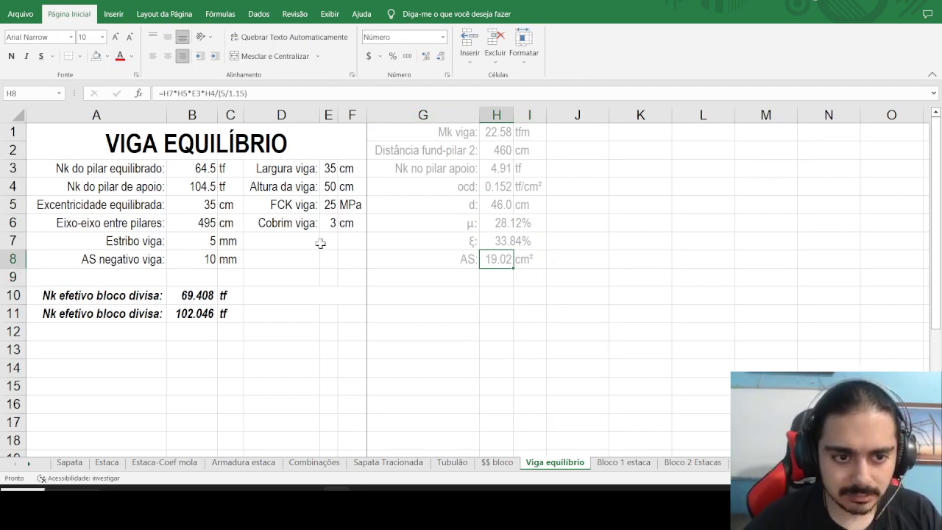
Label D8 as "Qt barras:" and calculate the bar quantity in E8 with =H8/(B8^2*PI()/400).
click(296, 258)
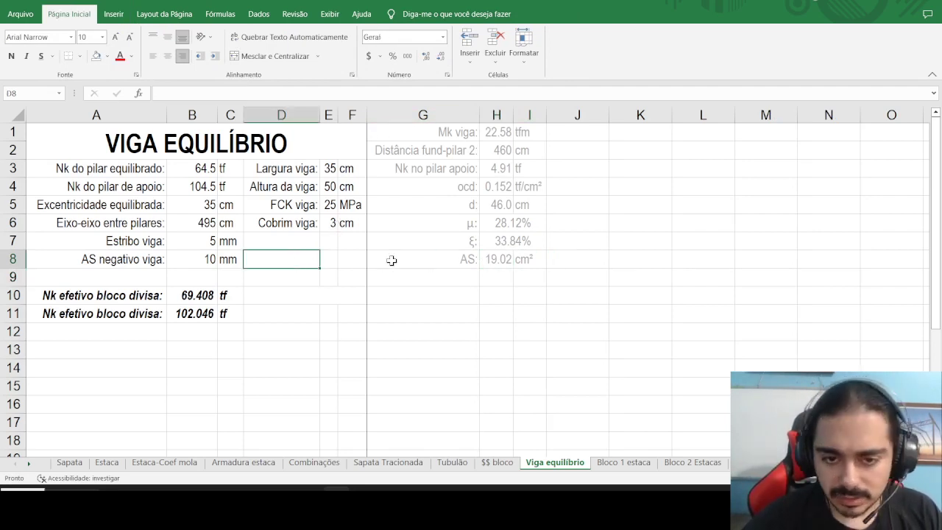
text(Qt barras:)
key(Tab)
text(=)
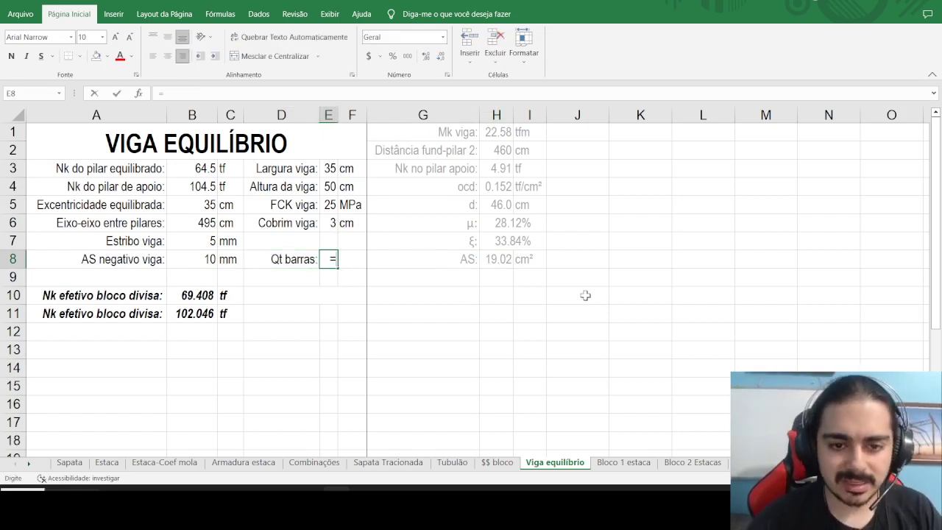
click(506, 261)
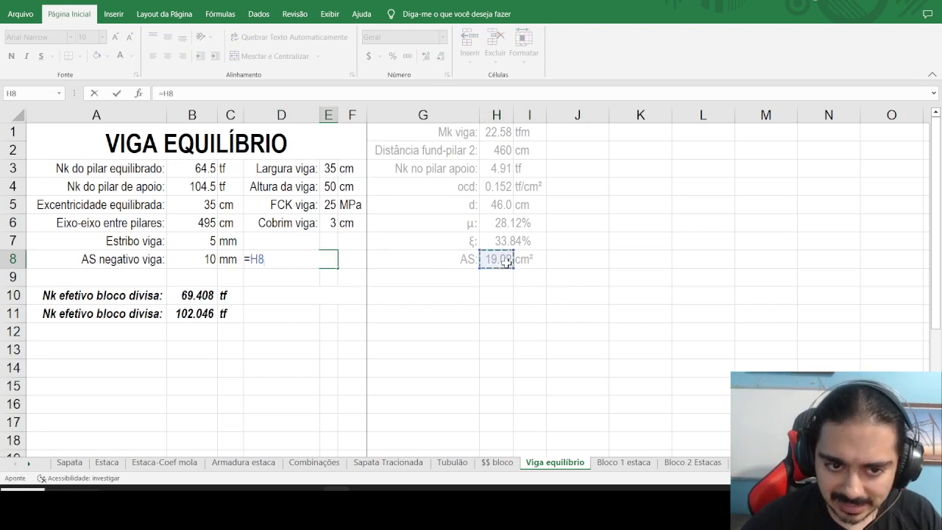
text(/()
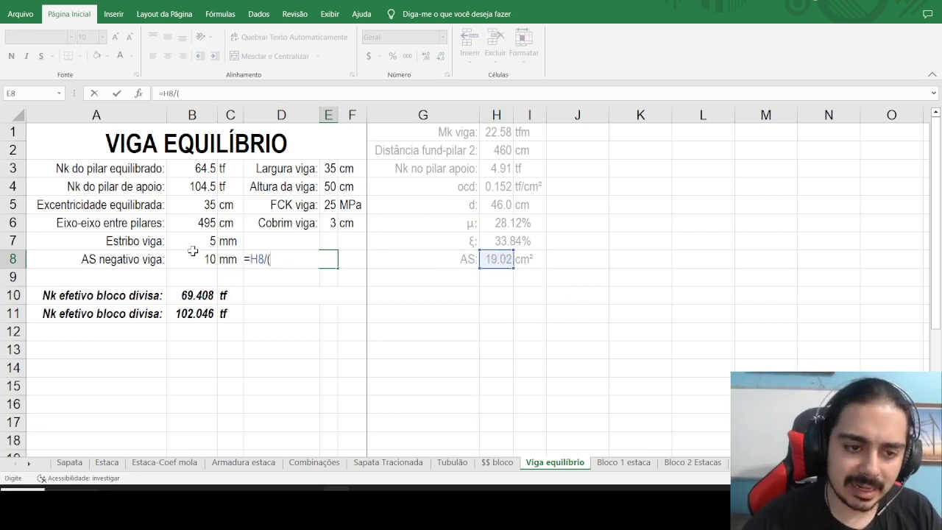
click(192, 252)
text(^2*pi()/400))
key(Return)
Round the bar quantity in E8 up to a whole number by wrapping its formula in ARREDONDAR.PARA.CIMA with 0 digits.
key(Up)
key(Right)
key(F2)
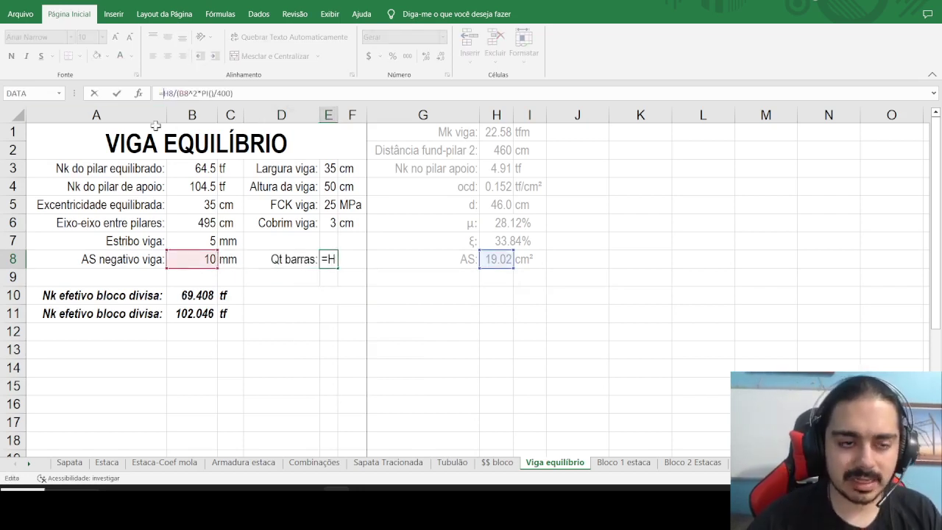
text(arredondar.para.c)
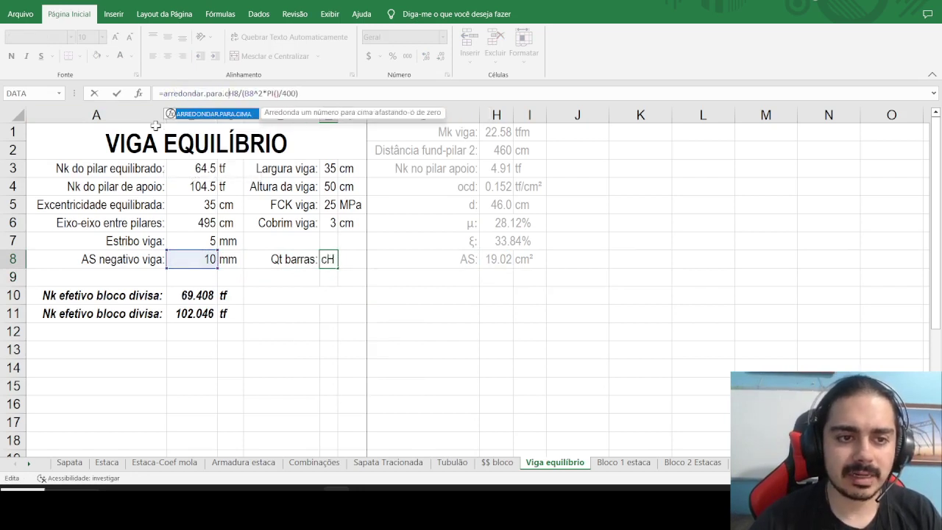
key(Tab)
key(Right)
key(Right)
key(Right)
key(Right)
key(Right)
key(Right)
key(Right)
key(Right)
key(Right)
key(Right)
key(Right)
key(Right)
key(Right)
key(Right)
key(Right)
key(Right)
key(Right)
key(Right)
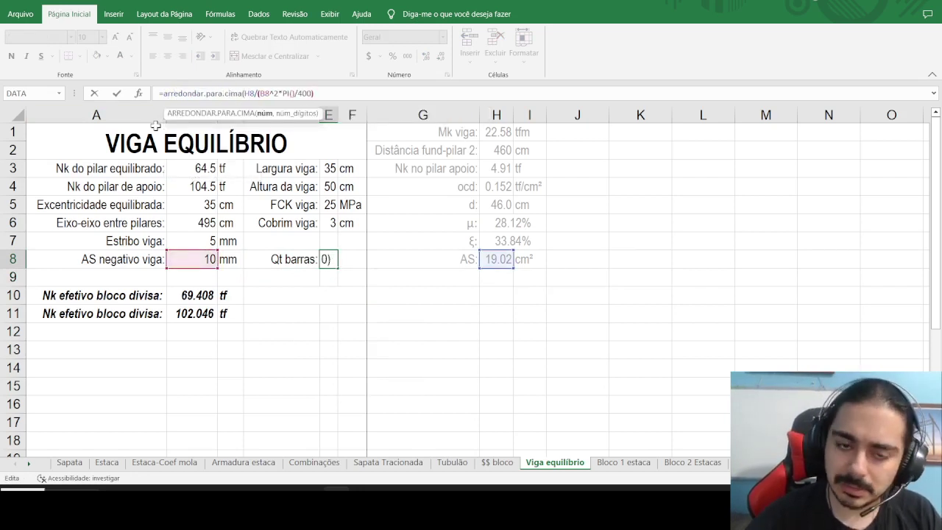
text(,0))
key(Return)
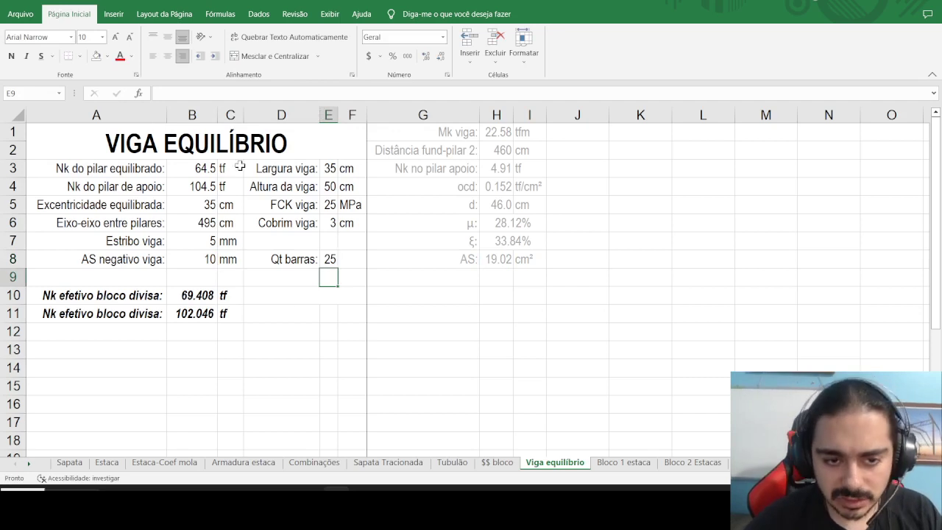
Copy the excessive-moment check cell D10 into D11 to reuse its merged, red bold italic formatting.
click(278, 293)
key(ctrl+c)
click(268, 312)
key(ctrl+v)
key(F2)
key(Escape)
Add a bar-quantity check in D11 with the formula =SE(E8>E3/5,"Qt excessiva barras","").
text(=se()
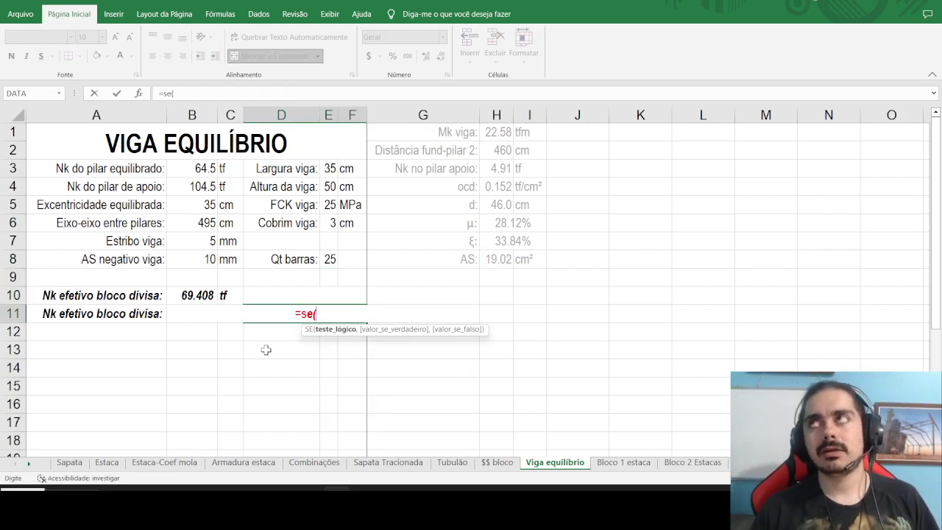
click(331, 259)
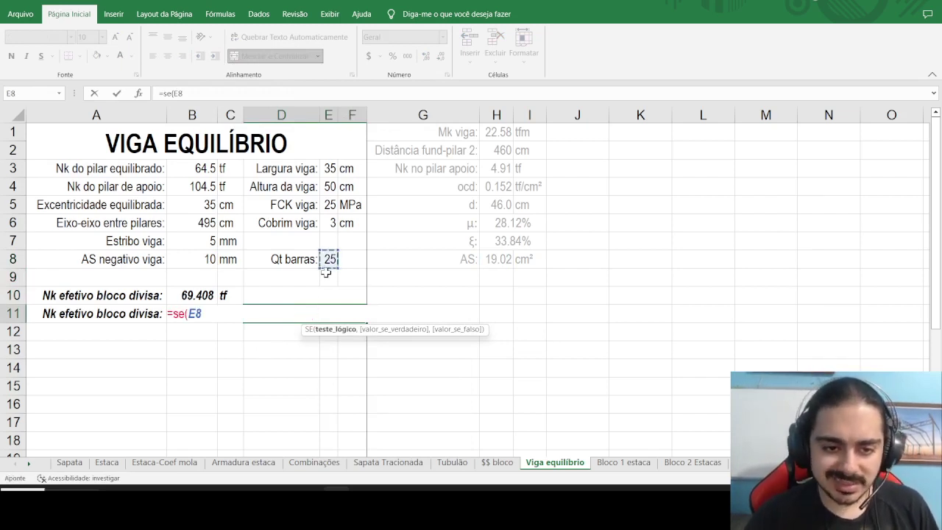
text(>)
click(326, 168)
text(/5)
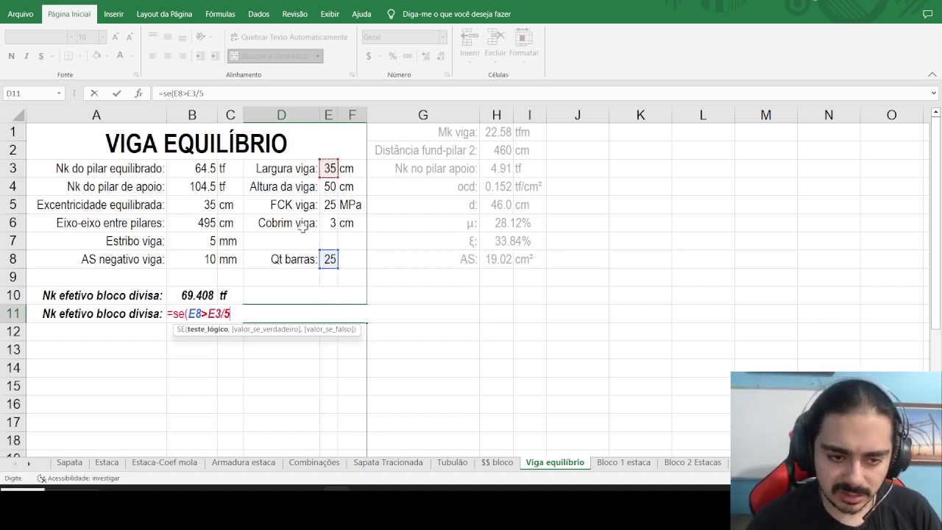
text(,"Qt excessiva )
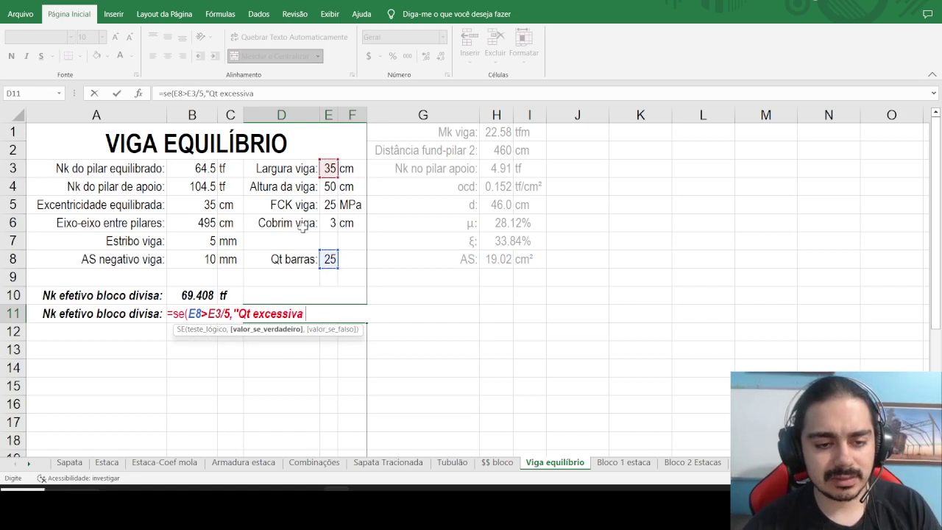
text(barras",""))
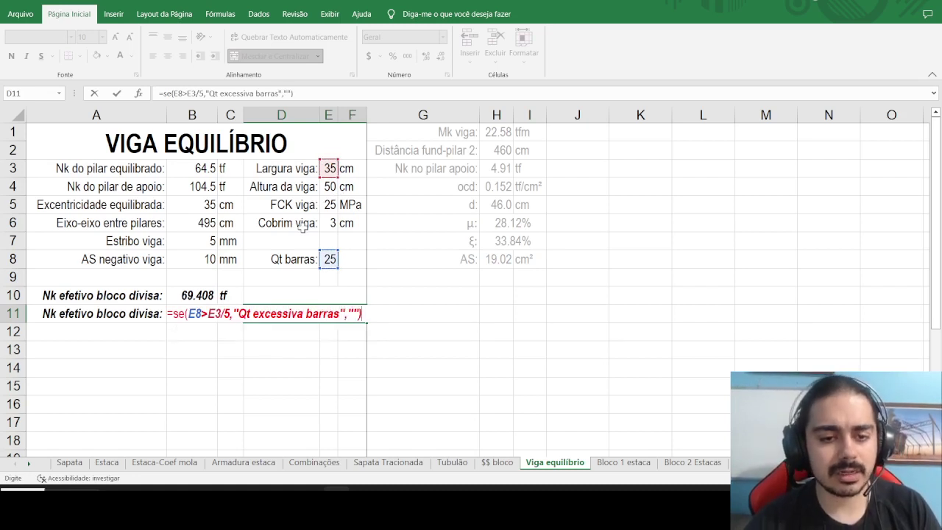
key(ctrl+Return)
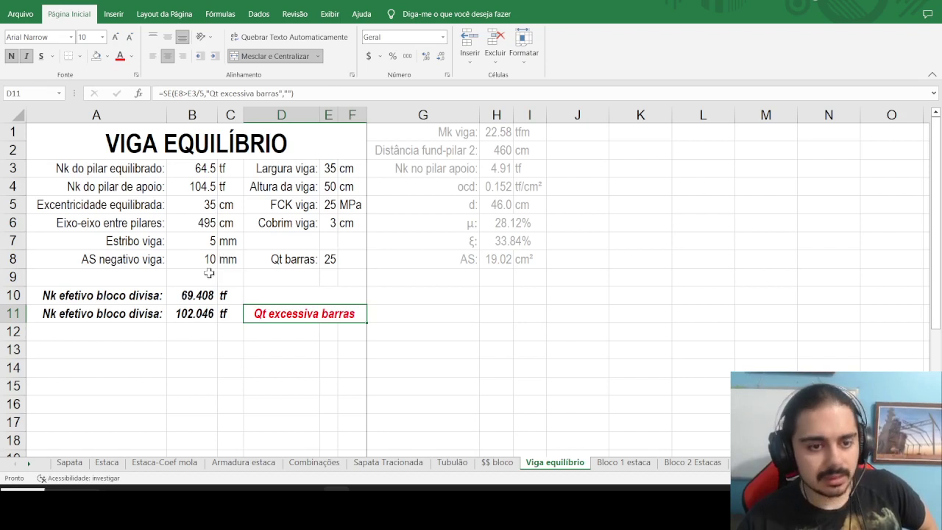
Try a negative reinforcement bar diameter of 16 mm in B8.
click(198, 264)
text(16)
key(Return)
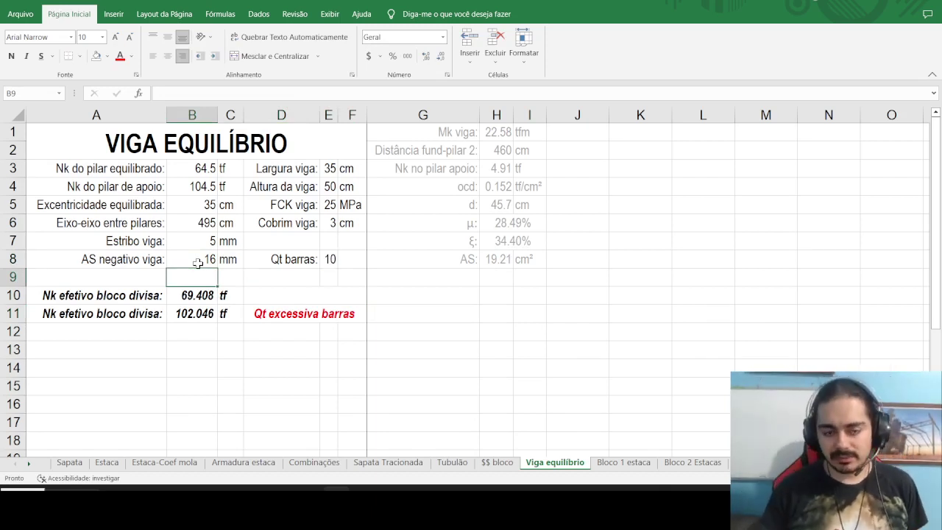
Set the negative reinforcement bar diameter in B8 to 20 mm.
click(197, 263)
text(20)
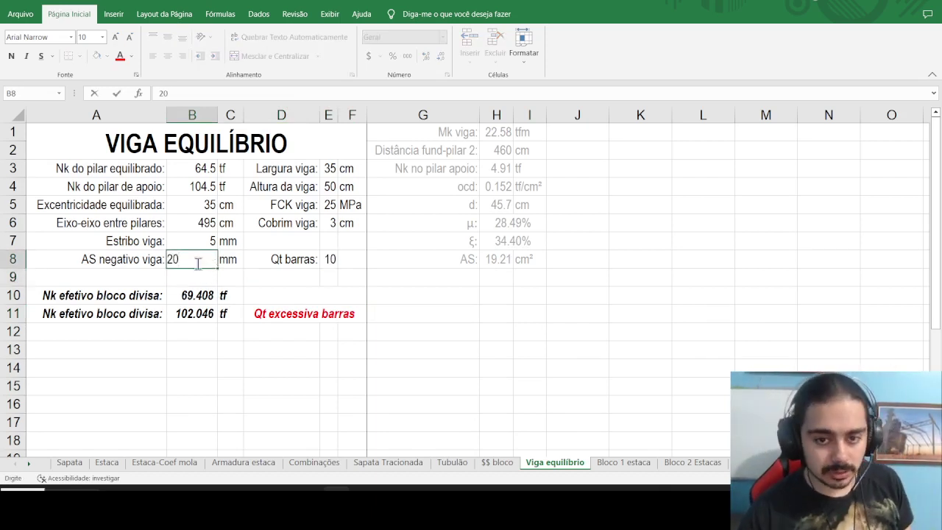
key(Return)
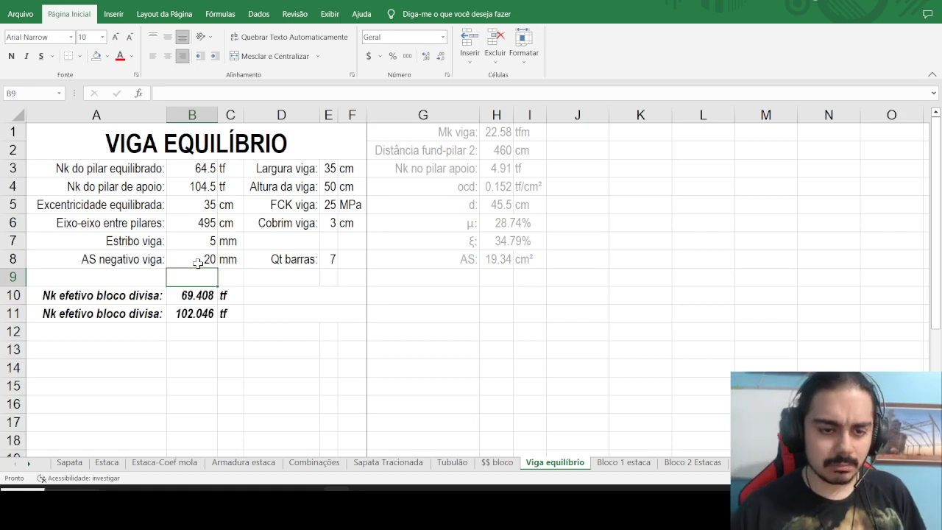
Format the "Qt barras:" label and its value in D8:E8 as bold italic.
drag(291, 260, 329, 260)
click(11, 57)
click(26, 57)
click(476, 313)
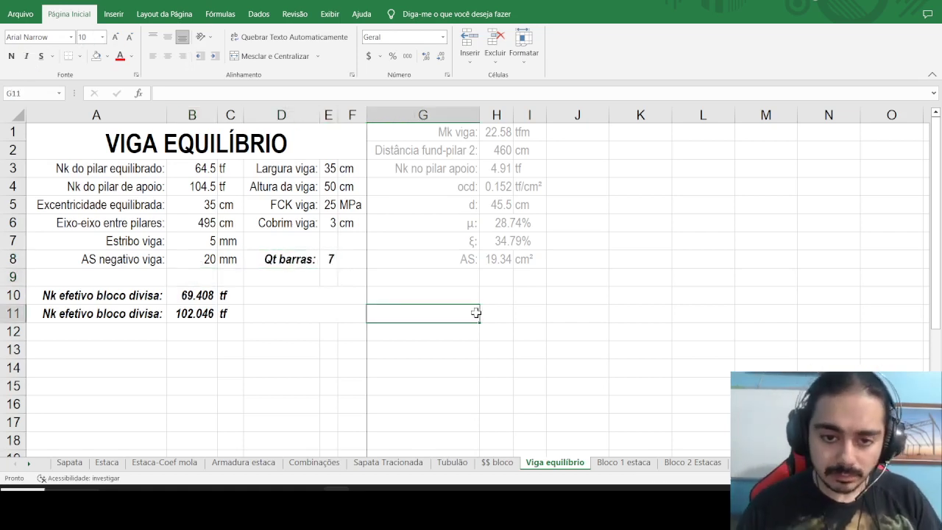
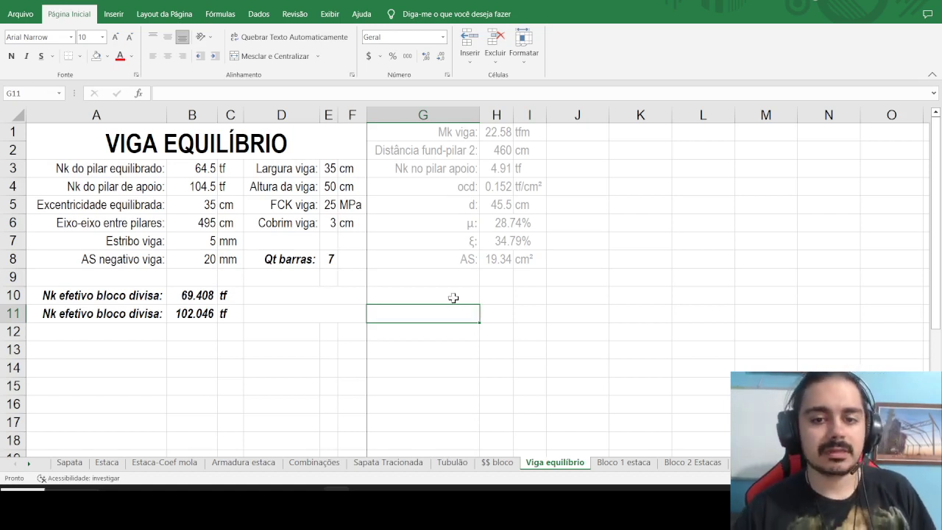
click(449, 275)
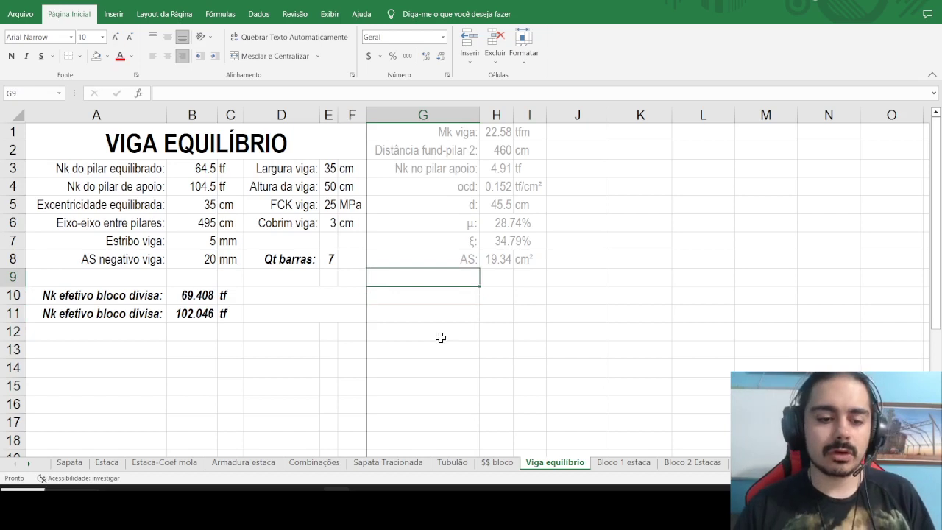
Switch to Paint and sketch a column with a dashed axis at one side of a rectangular block, with a pile beneath the block.
click(229, 496)
scroll(68, 210, up, 1)
drag(81, 155, 82, 259)
mouse_move(114, 151)
mouse_down()
mouse_move(114, 251)
mouse_move(210, 256)
mouse_move(212, 364)
mouse_up()
mouse_move(82, 257)
mouse_down()
mouse_move(89, 332)
mouse_move(217, 361)
mouse_up()
drag(140, 358, 135, 459)
drag(186, 362, 186, 449)
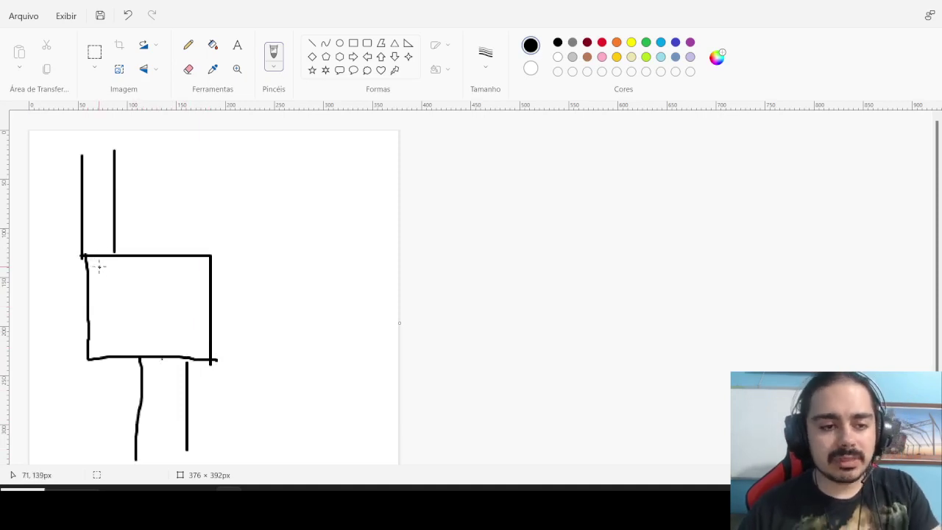
drag(97, 200, 99, 238)
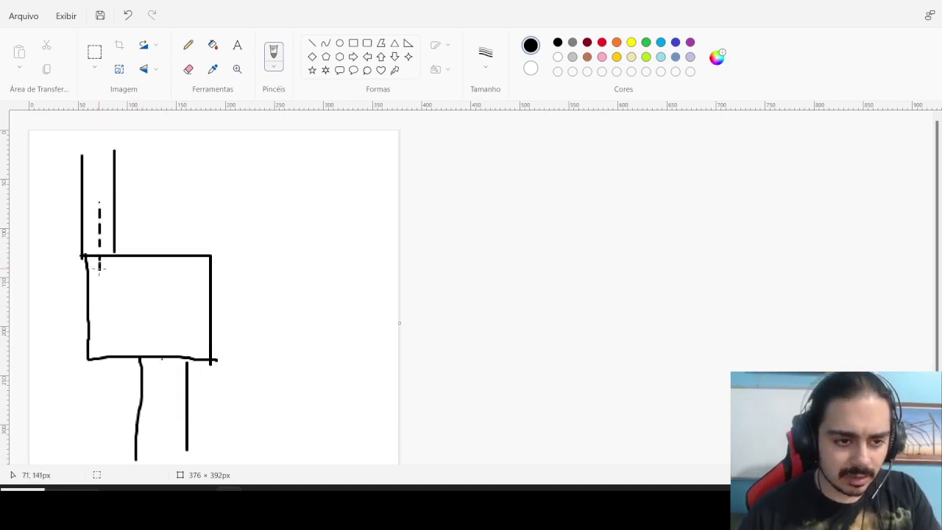
drag(99, 274, 156, 355)
key(ctrl+z)
key(ctrl+z)
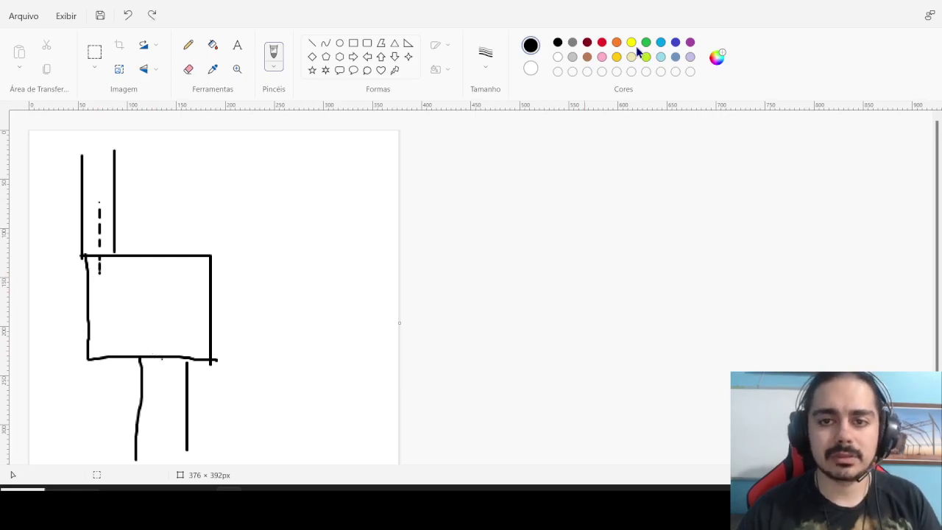
Draw a red diagonal line through the block from the column axis to the top of the pile.
click(604, 44)
drag(99, 272, 158, 355)
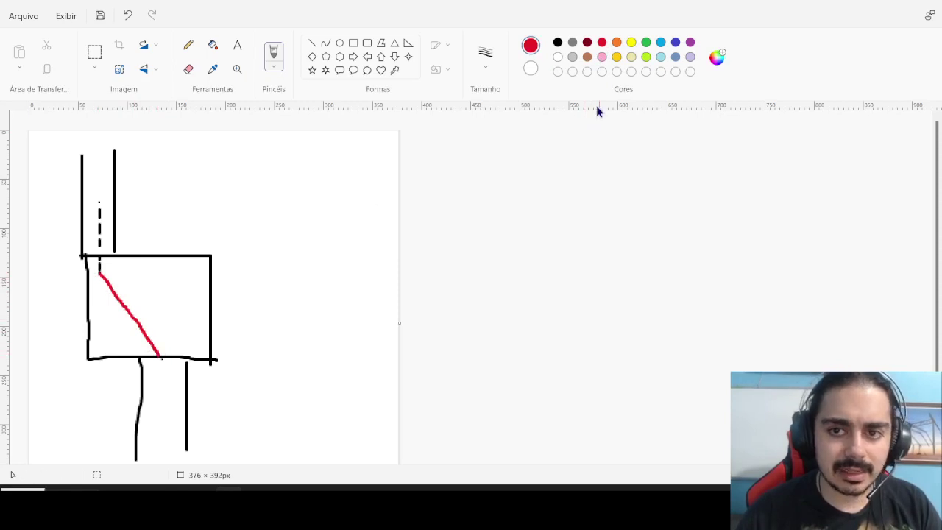
Draw an indigo horizontal arrow in the block starting at the column axis, and add red arrowheads near both ends of the diagonal.
click(531, 68)
click(676, 43)
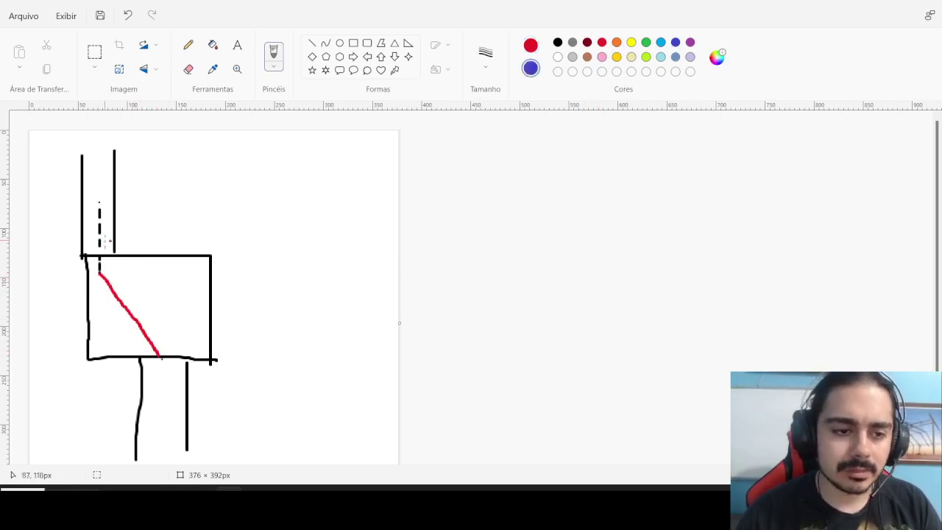
drag(101, 274, 139, 272)
key(ctrl+z)
mouse_move(146, 264)
mouse_down()
mouse_move(158, 275)
mouse_move(147, 283)
mouse_up()
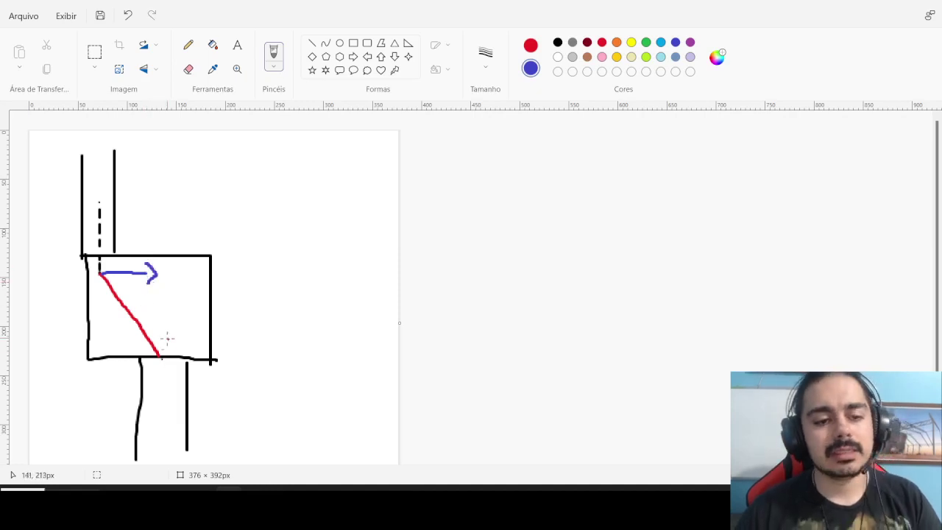
scroll(157, 357, down, 2)
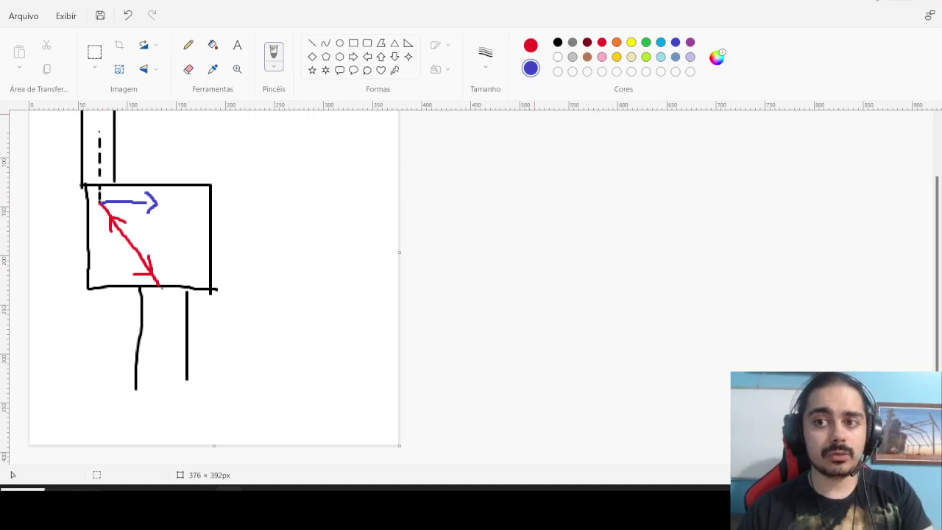
Switch to Excel, label G9 "Hip biela:" and enter the formula =(H5^2+B5^2)^0.5 in H9.
click(869, 0)
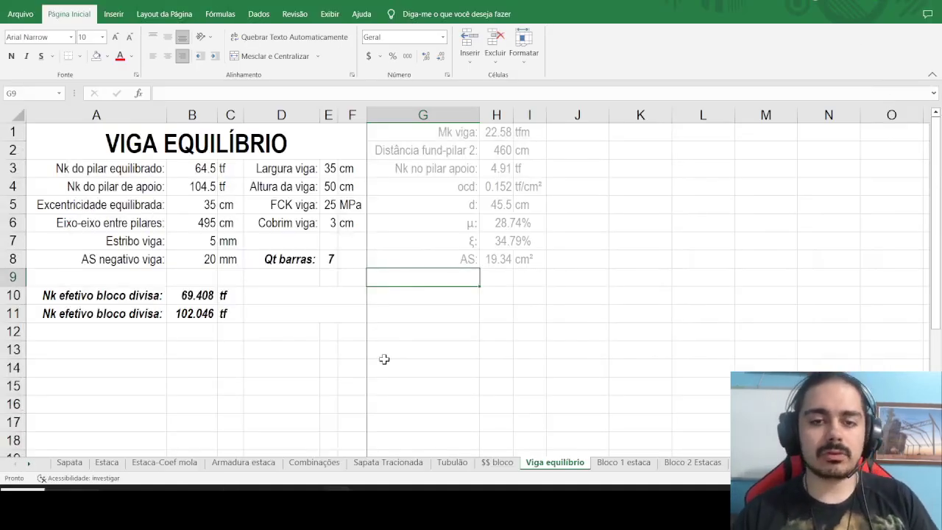
text(Hip)
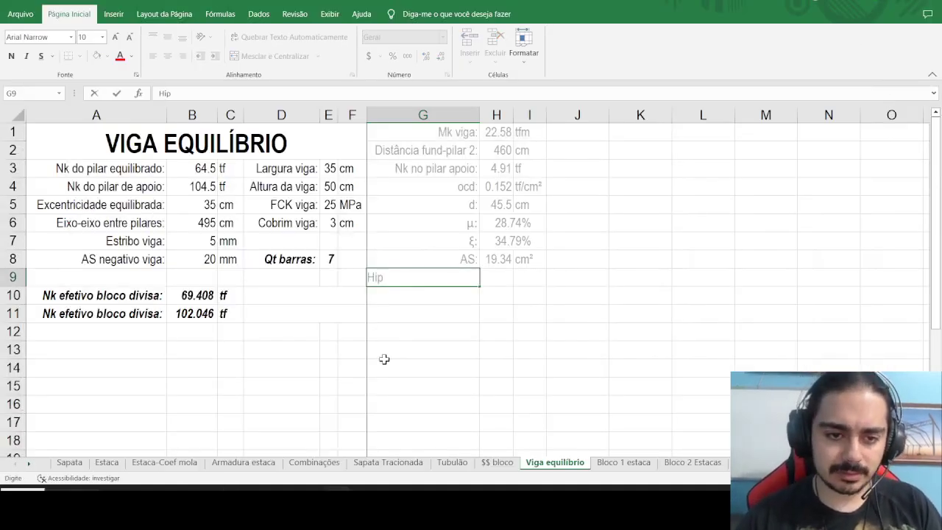
text( biela:)
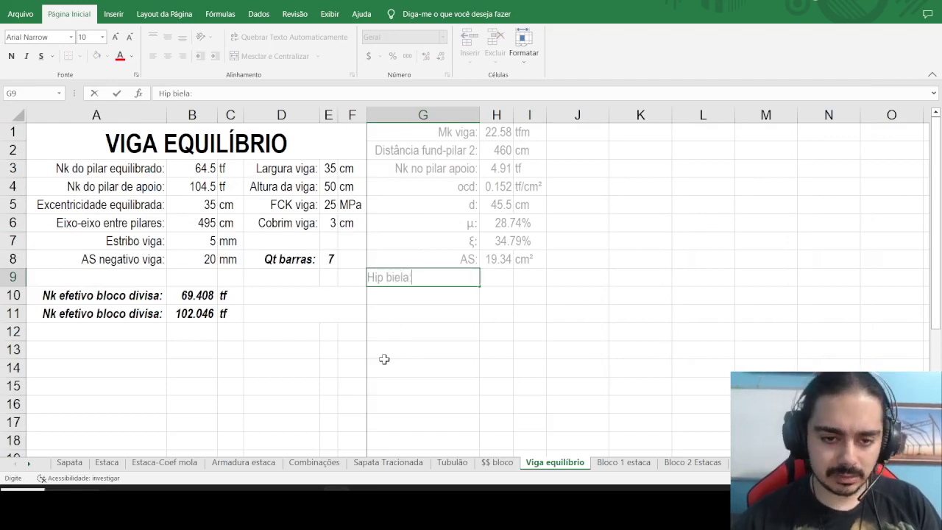
key(Tab)
text(=)
click(494, 204)
key(BackSpace)
key(BackSpace)
text(()
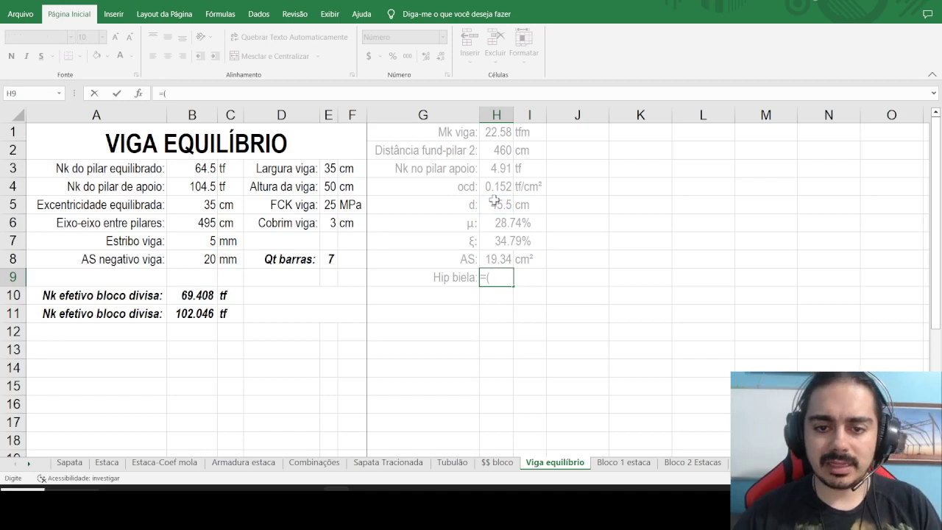
click(495, 203)
text(^2+)
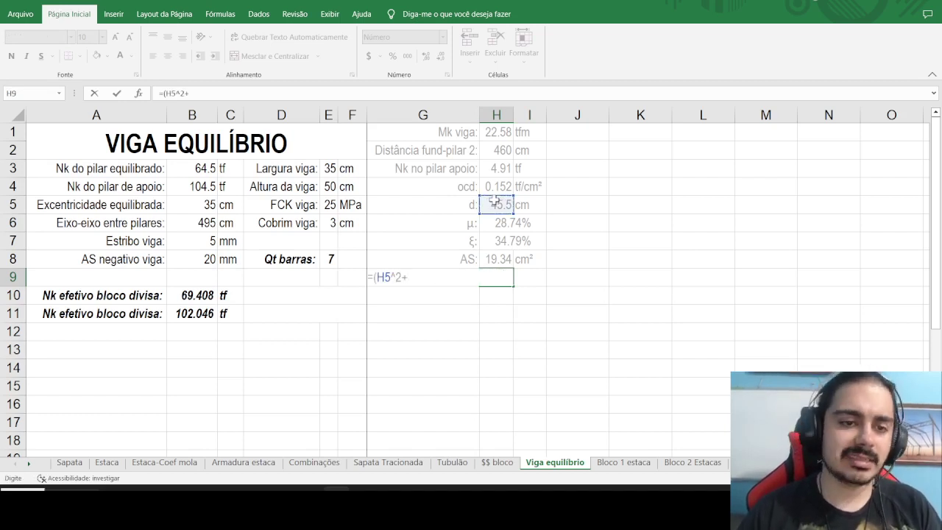
click(193, 207)
text(^2)^0.5)
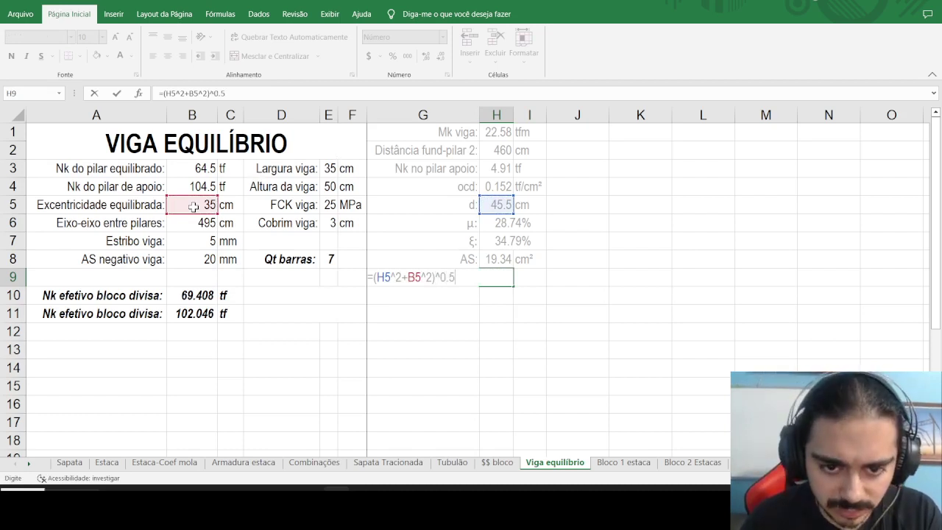
key(Return)
Enter the unit "cm" in I9 beside the Hip biela value.
key(Left)
key(Up)
key(Right)
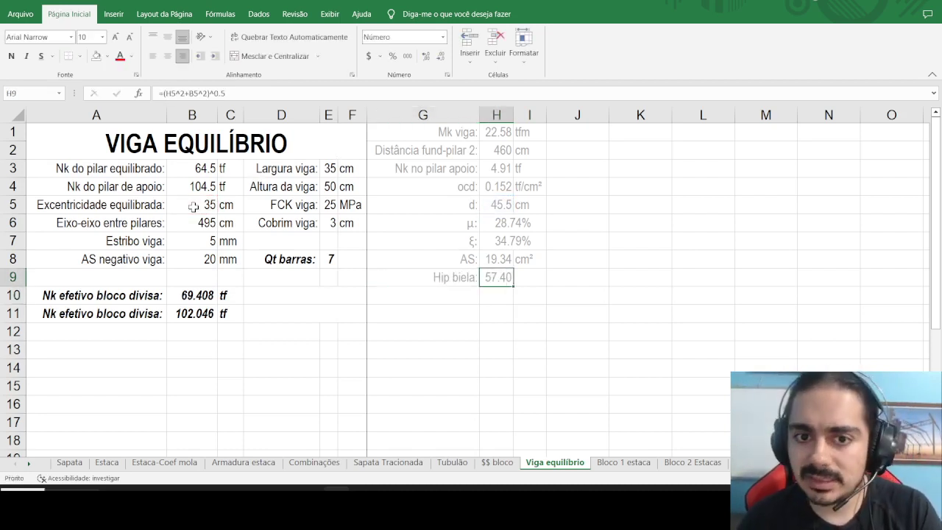
key(Right)
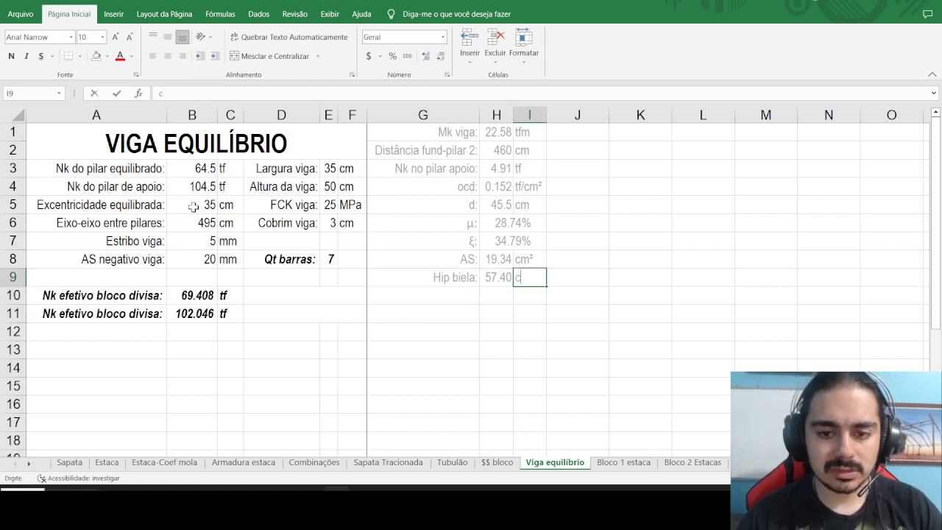
text(cm)
key(Return)
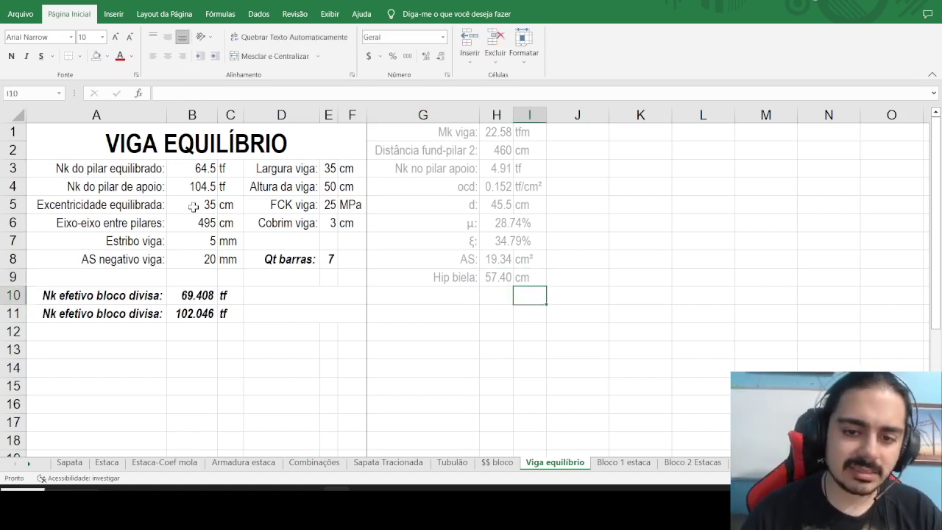
Switch to Paint, retrace the red diagonal through the block, and return to Excel.
key(alt+Tab)
drag(100, 201, 157, 286)
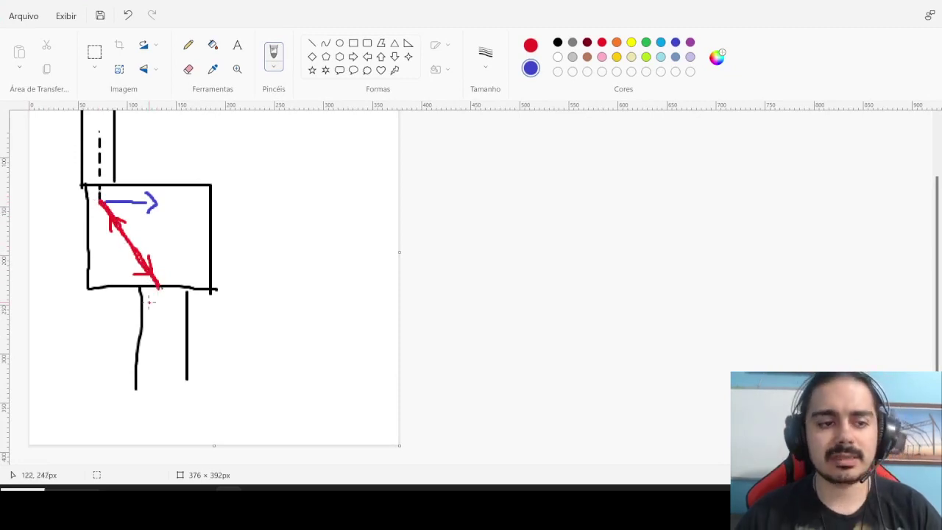
key(alt+Tab)
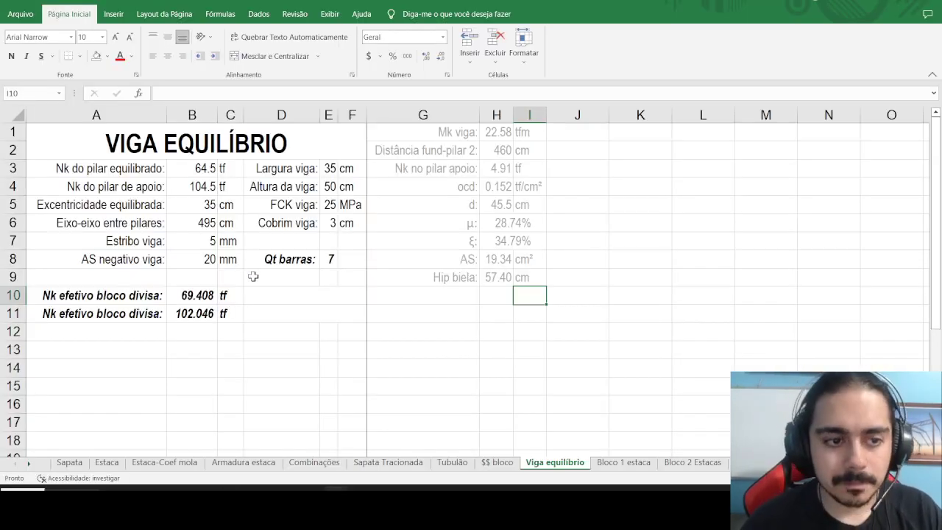
drag(128, 217, 211, 290)
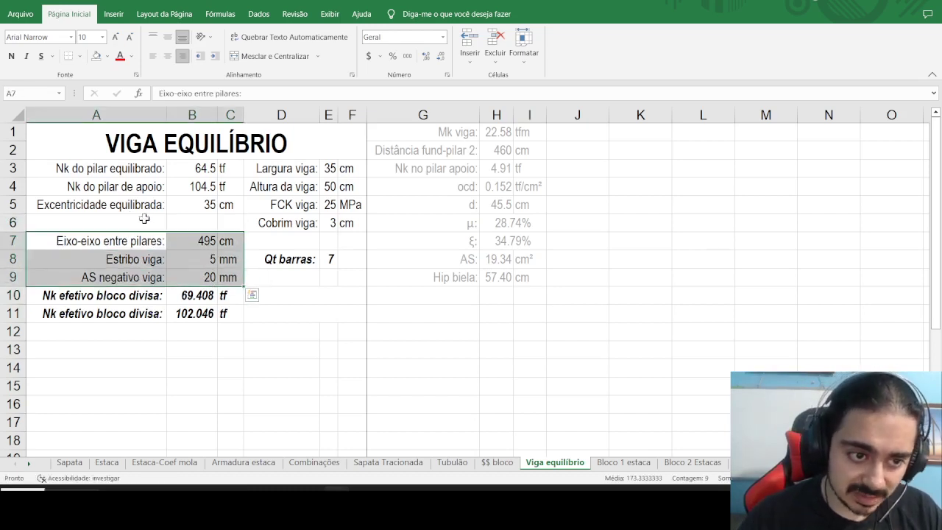
click(137, 208)
key(ctrl+c)
click(114, 222)
key(ctrl+v)
key(Escape)
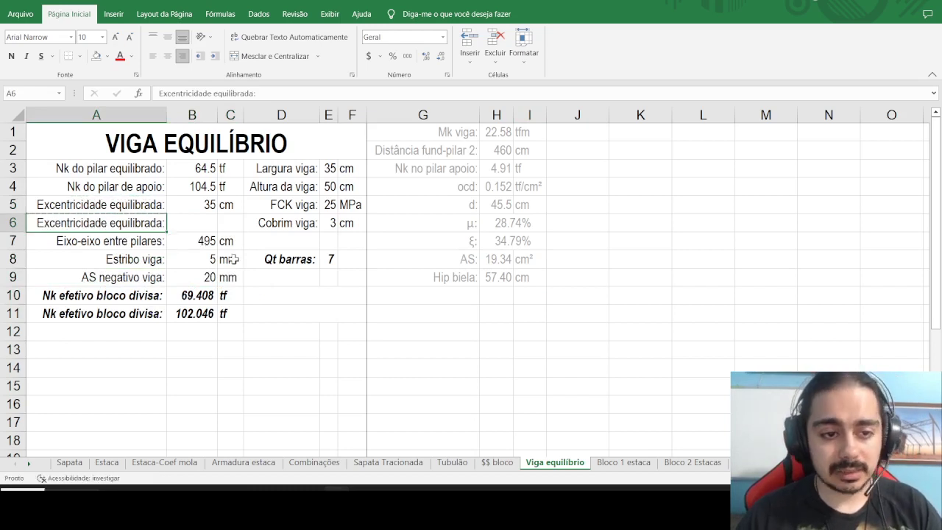
key(ctrl+z)
key(ctrl+z)
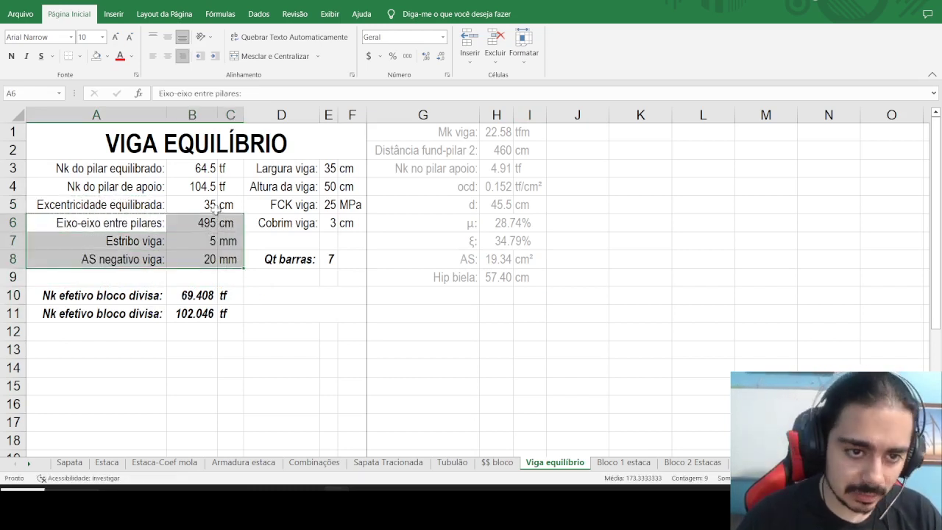
Rearrange the inputs: FCK viga to A7:C7, Estribo viga and AS negativo viga to rows 8 and 9, Cobrim viga to D7:F7, Qt barras to D9:E9.
scroll(213, 237, down, 1)
click(258, 240)
drag(52, 226, 248, 258)
click(265, 206)
drag(261, 195, 143, 241)
click(257, 259)
click(261, 211)
drag(261, 210, 312, 228)
Copy the beam width and height rows to D5:F6, rename D5 "Largura pilar:" and set its value to 20 cm.
drag(258, 162, 315, 178)
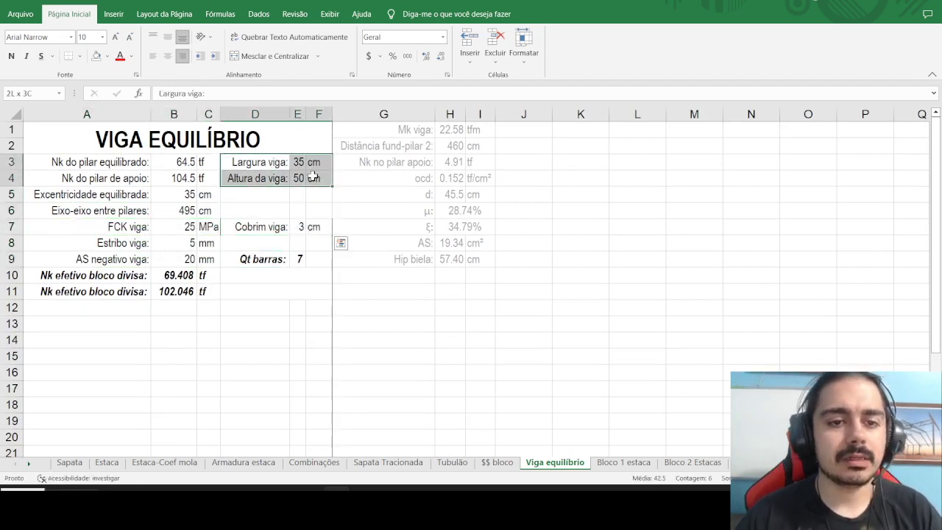
key(ctrl+c)
click(279, 195)
key(ctrl+v)
double_click(281, 197)
key(BackSpace)
key(BackSpace)
key(BackSpace)
key(BackSpace)
key(BackSpace)
text(pilar:)
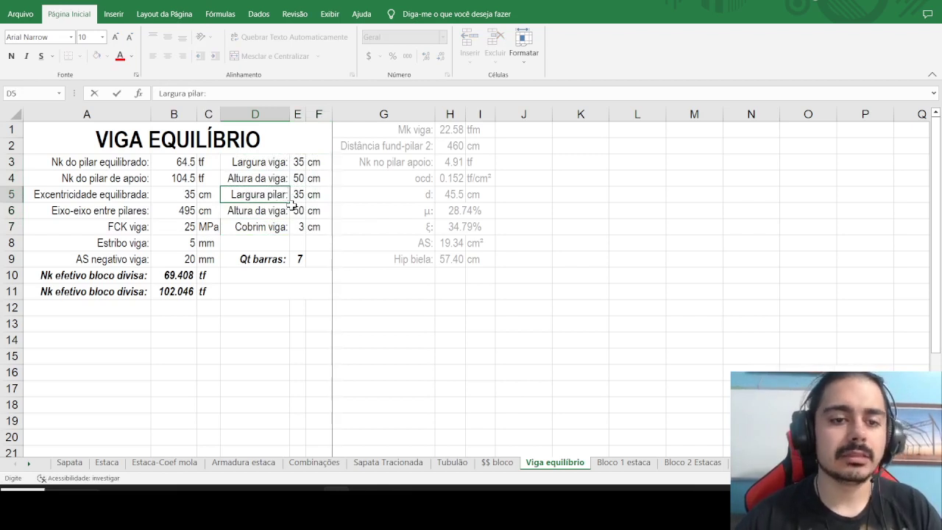
key(Tab)
text(20)
key(Return)
Rename the D6 label to "Comprim pilar:" and set its value to 35 cm.
key(F2)
key(BackSpace)
key(BackSpace)
key(BackSpace)
key(BackSpace)
key(BackSpace)
key(BackSpace)
key(BackSpace)
key(BackSpace)
key(BackSpace)
key(BackSpace)
key(BackSpace)
key(BackSpace)
key(BackSpace)
key(BackSpace)
key(BackSpace)
text(Comprim pilar)
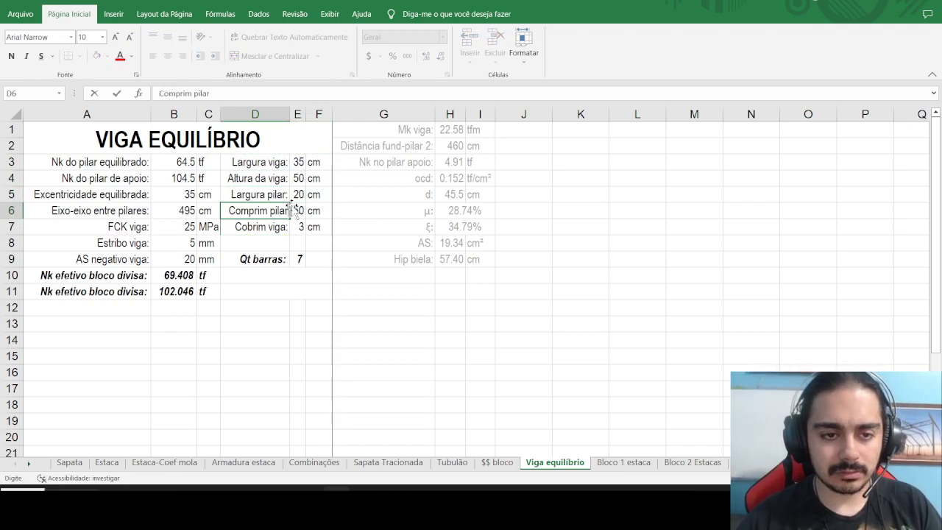
text(:)
key(Tab)
text(35)
key(Return)
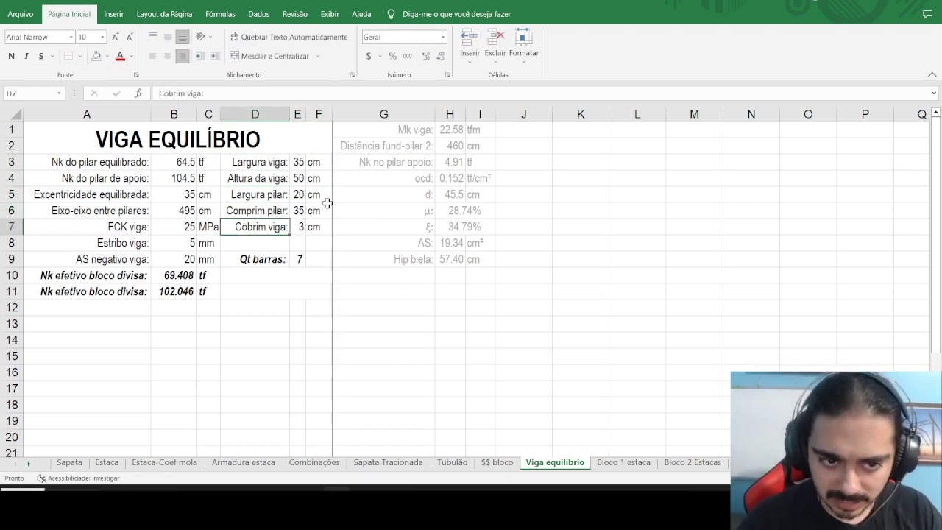
drag(391, 258, 404, 280)
click(401, 262)
click(396, 280)
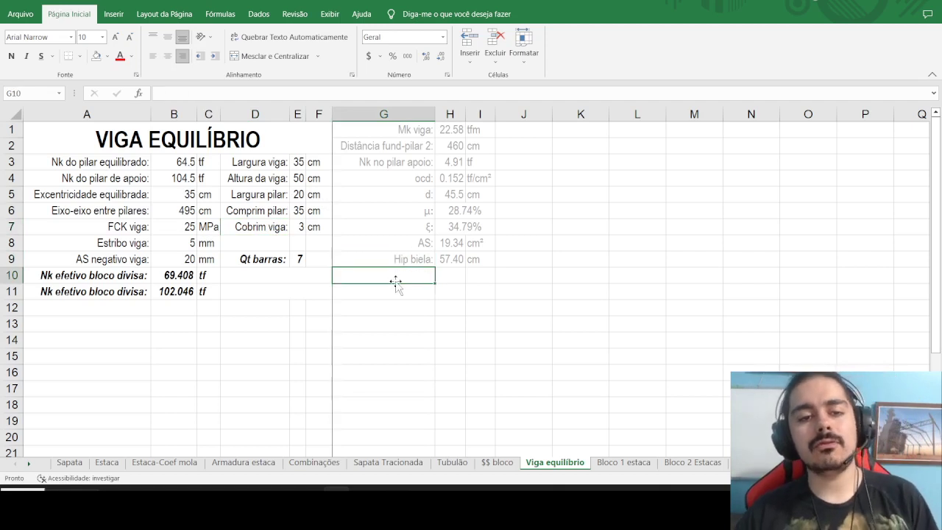
text(Cap)
key(Escape)
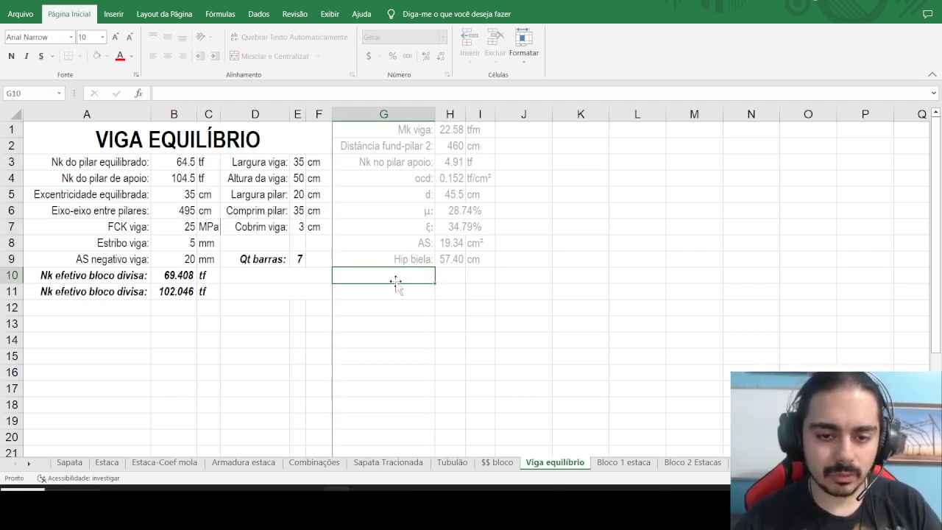
text(C)
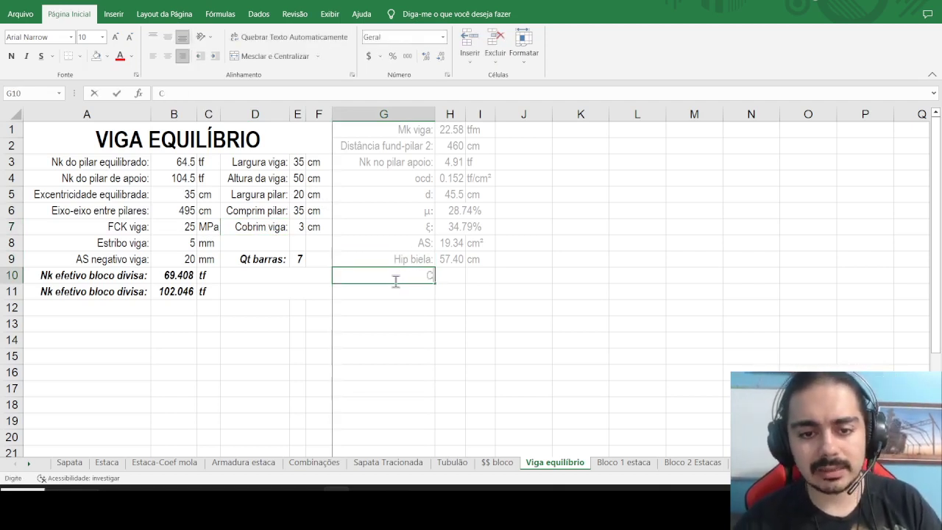
text(arga biela:)
key(Tab)
text(=)
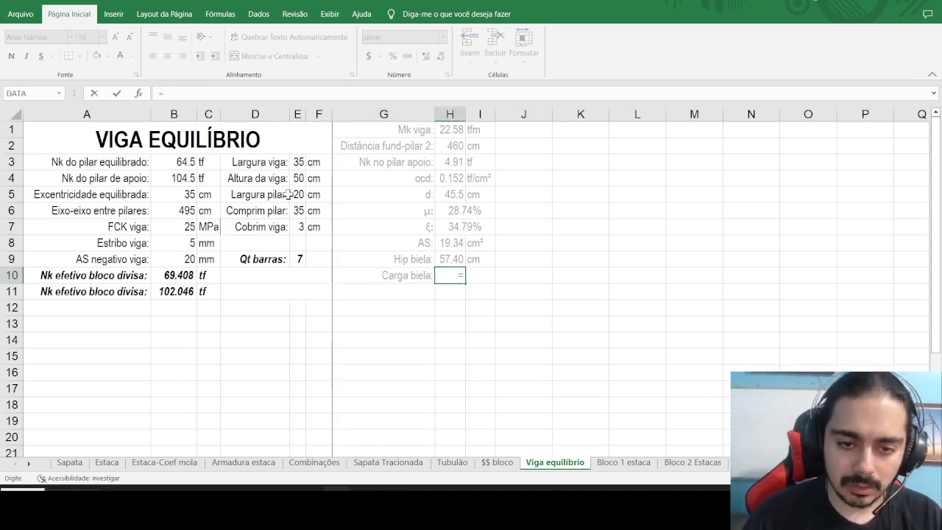
key(Escape)
Label G10 "Pressão biela:" and start the H10 formula with a reference to the balanced column load in B3.
click(397, 277)
text(Pressão biela:)
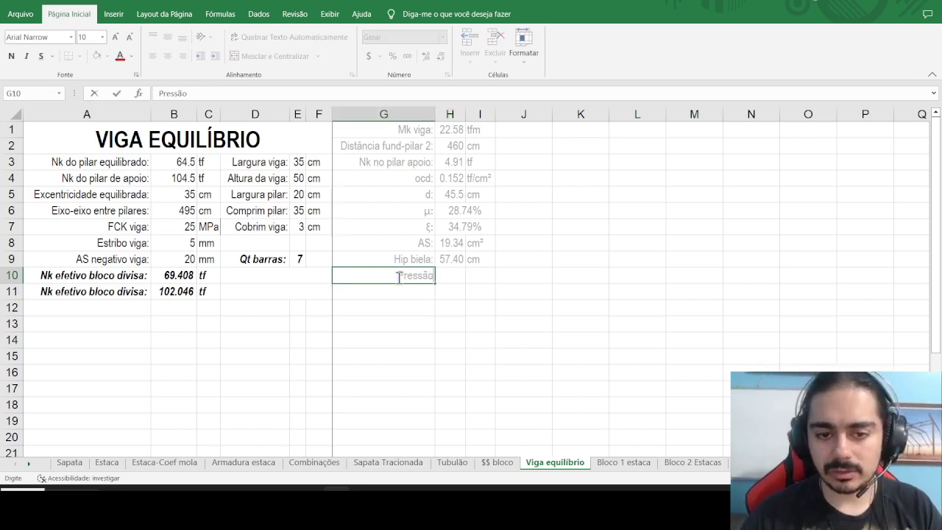
key(Tab)
text(=)
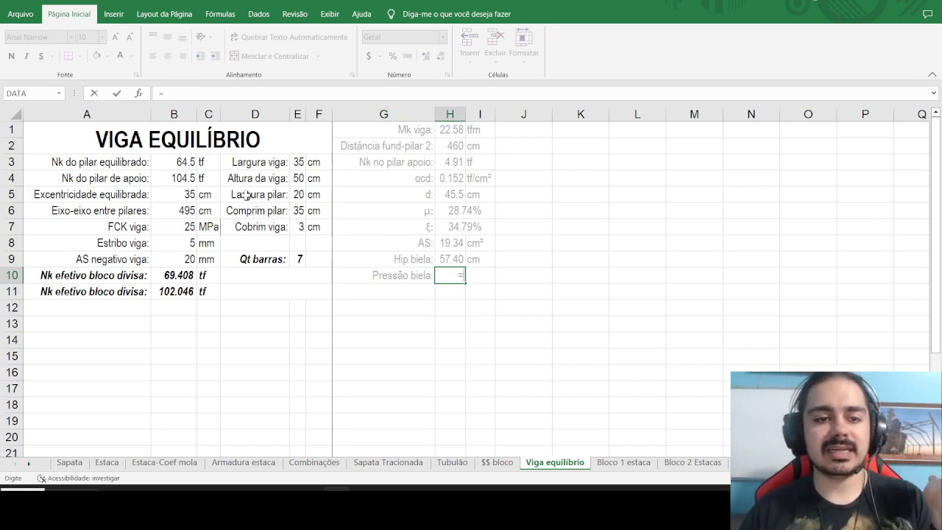
click(177, 163)
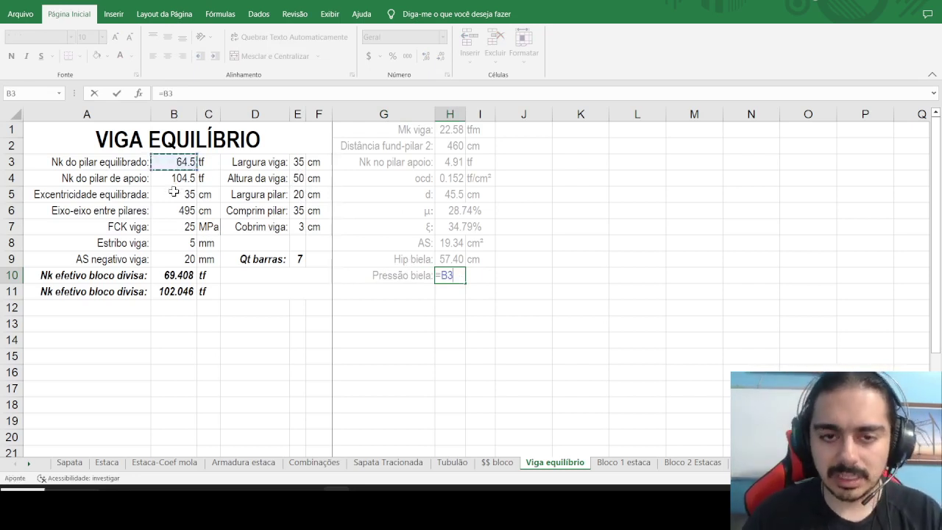
Switch to Paint and draw a red downward arrow along the column axis to the upper end of the diagonal.
key(alt+Tab)
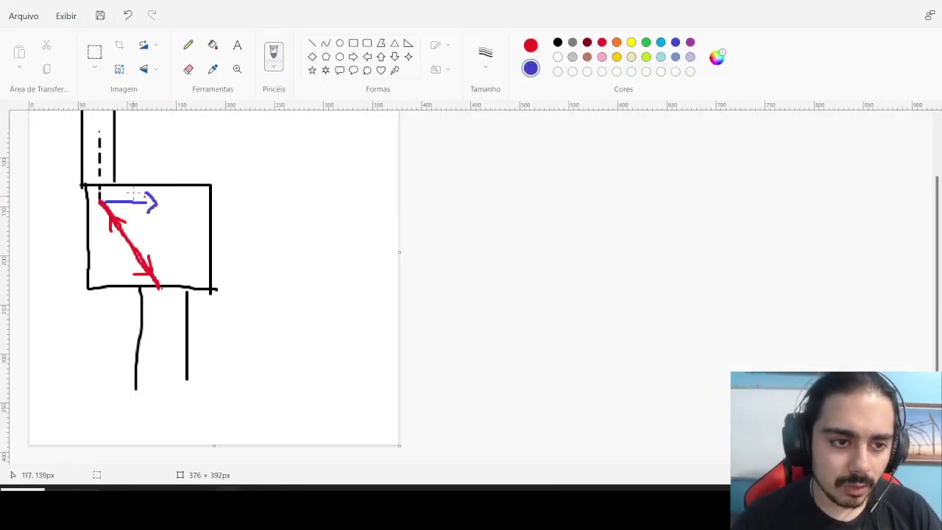
mouse_move(100, 143)
mouse_down()
mouse_move(99, 199)
mouse_move(115, 175)
mouse_move(145, 198)
mouse_up()
key(ctrl+z)
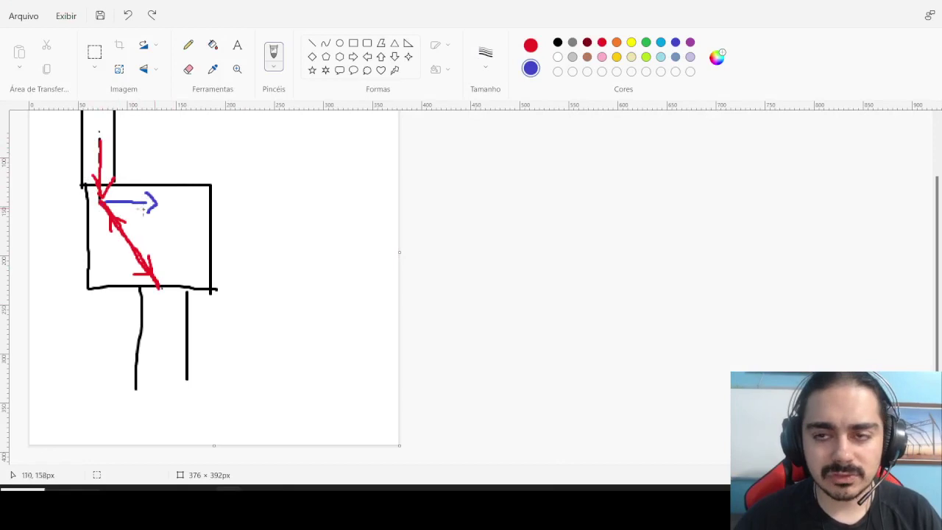
Return to Excel and complete the Pressão biela formula in H10 as =B3*H9/H5.
click(879, 1)
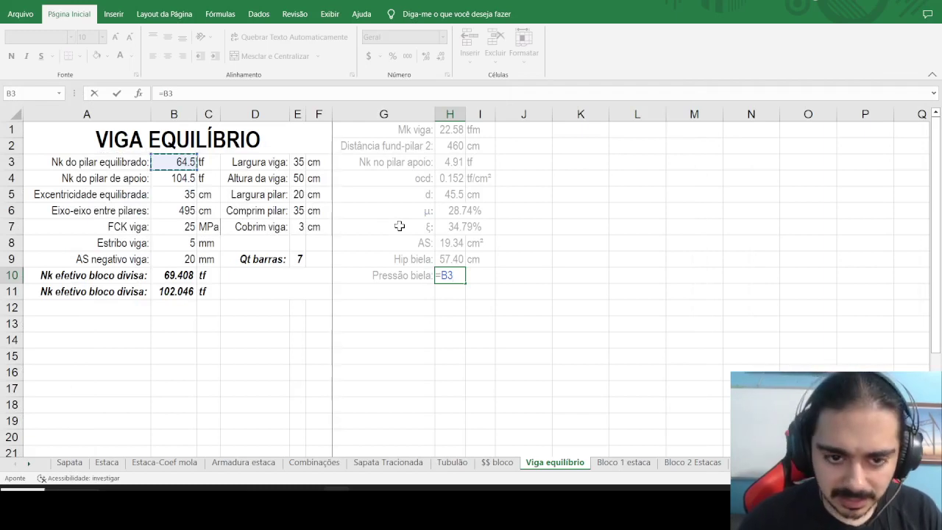
text(*)
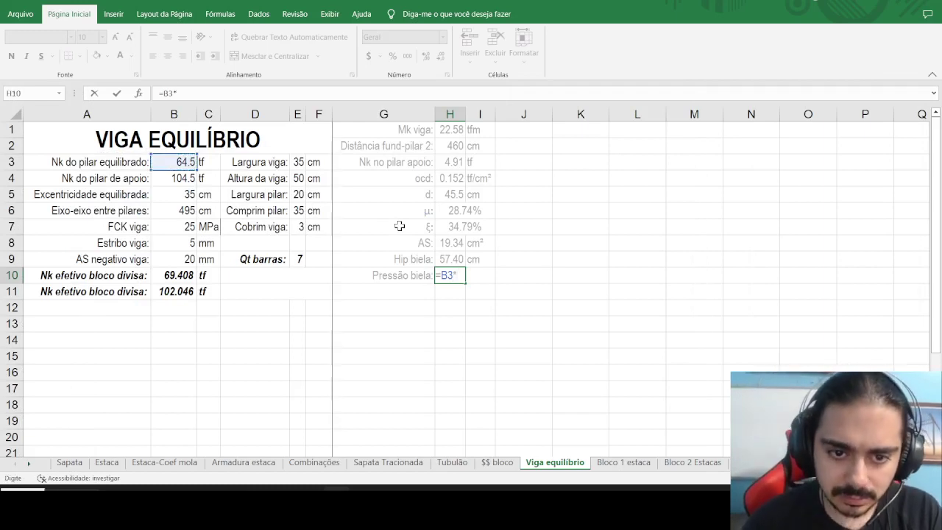
click(451, 256)
text(/)
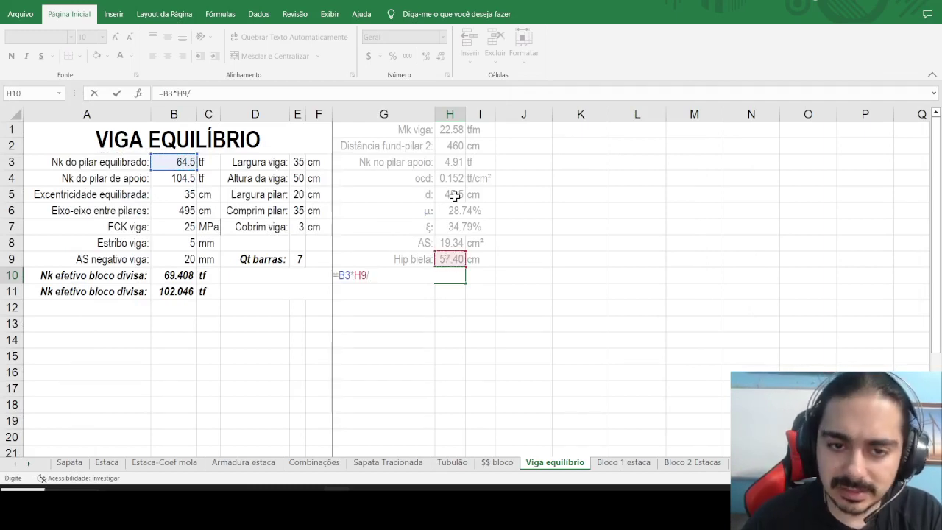
click(455, 195)
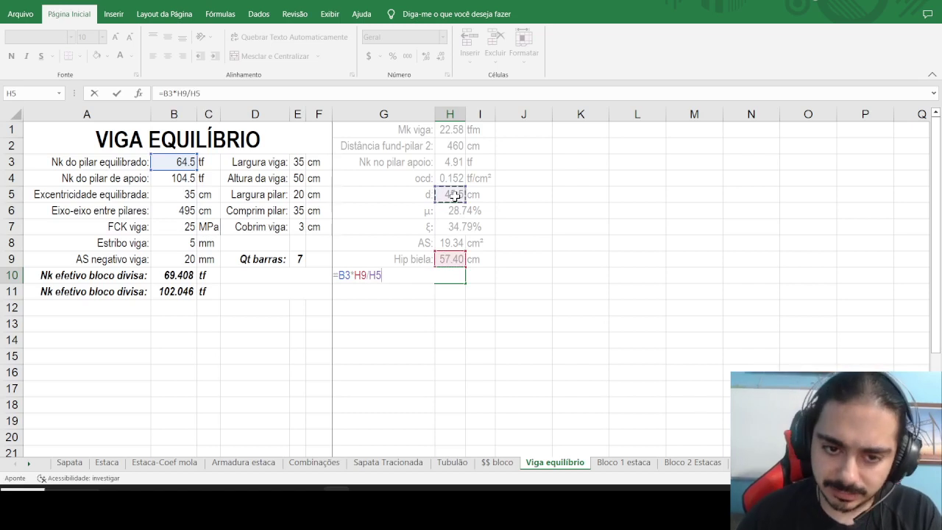
key(ctrl+Return)
Extend the Pressão biela formula in H10 to divide by column width and length as well: =B3*H9/H5/E5/E6.
click(279, 96)
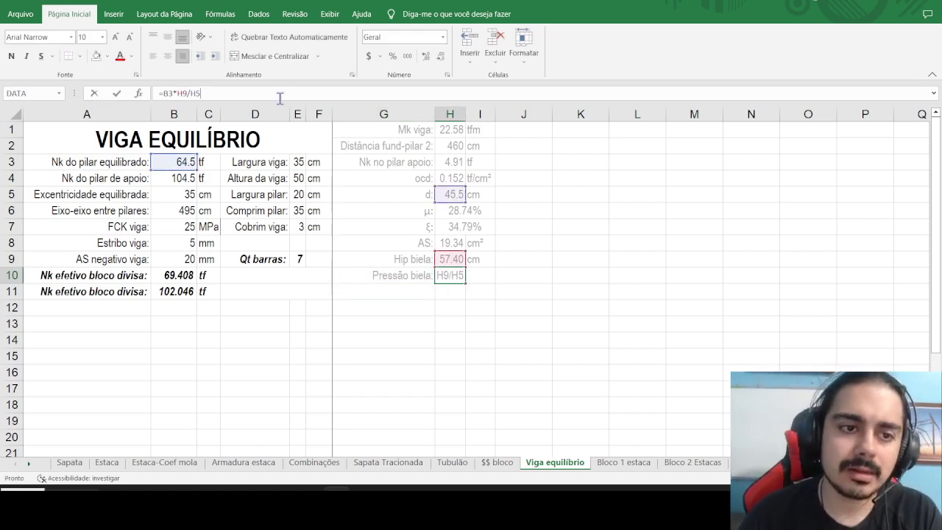
text(/)
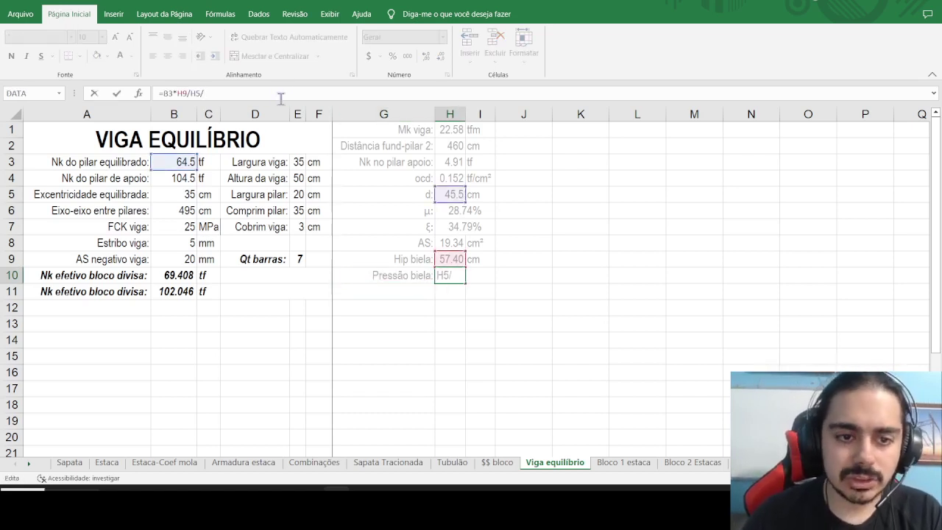
click(301, 195)
text(/)
click(301, 211)
key(Return)
key(Up)
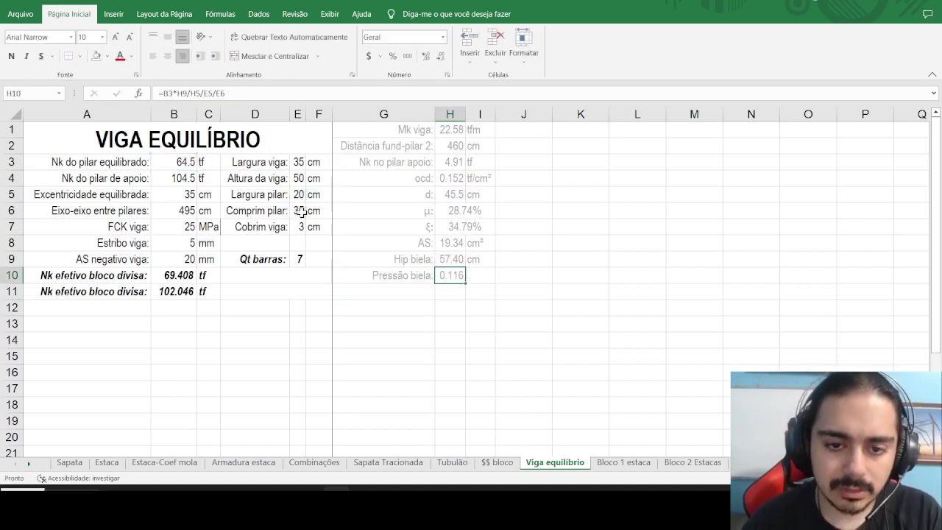
Enter the unit tf/cm² beside the Pressão biela value in I10.
key(Right)
text(tf/)
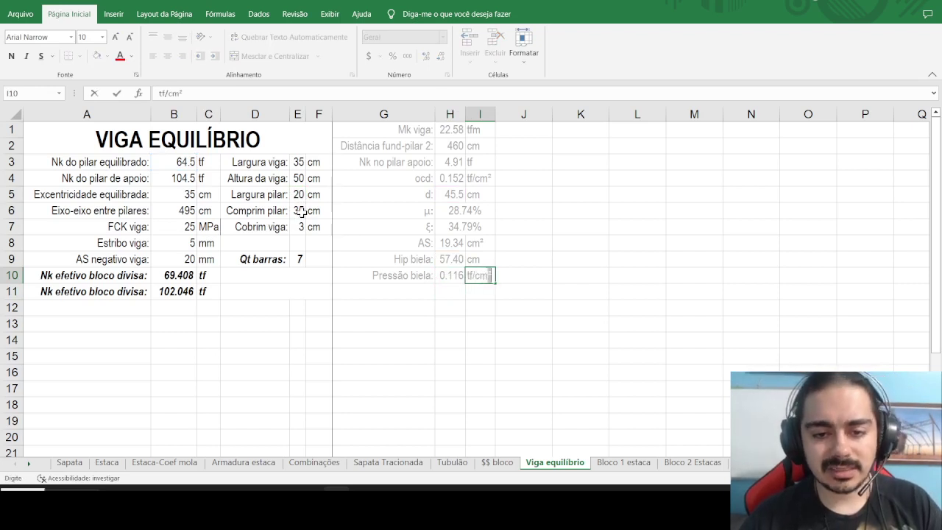
key(Return)
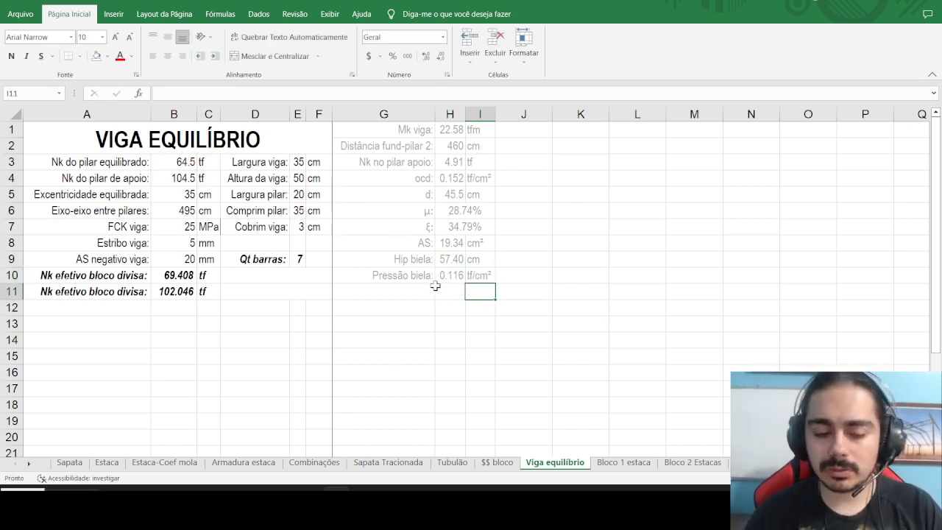
Switch to File Explorer and open NBR 6118-2014.pdf from the MEGA > Pdfs > Normas folder.
click(121, 502)
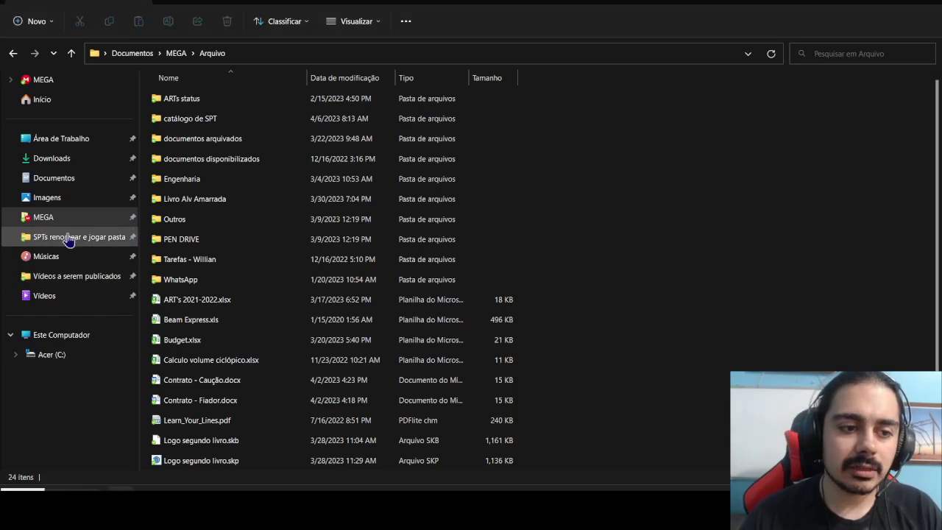
click(62, 221)
double_click(181, 199)
double_click(176, 126)
double_click(194, 239)
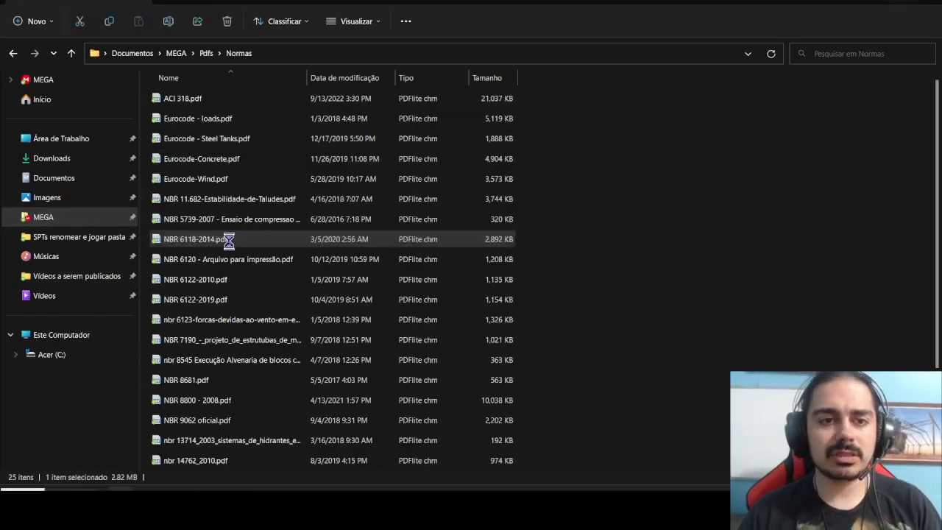
Search the NBR 6118 PDF for "biela" and step through the matches in Section 21.
ctrl+scroll(432, 243, down, 1)
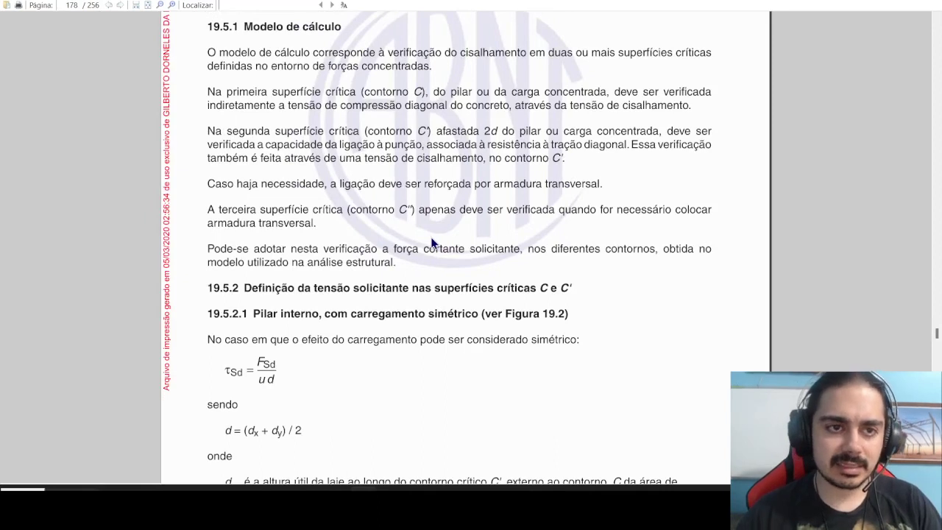
text(biela)
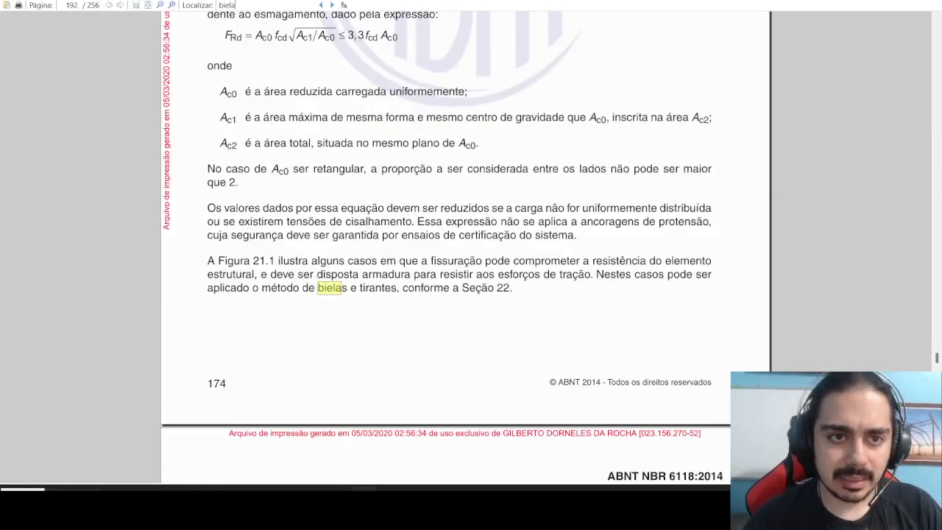
scroll(446, 246, up, 4)
scroll(398, 206, down, 10)
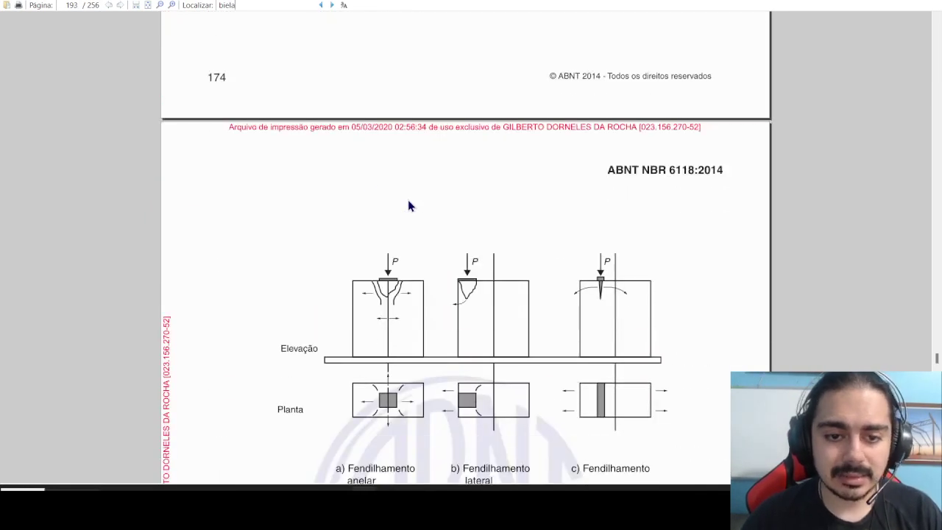
scroll(370, 191, down, 10)
key(Return)
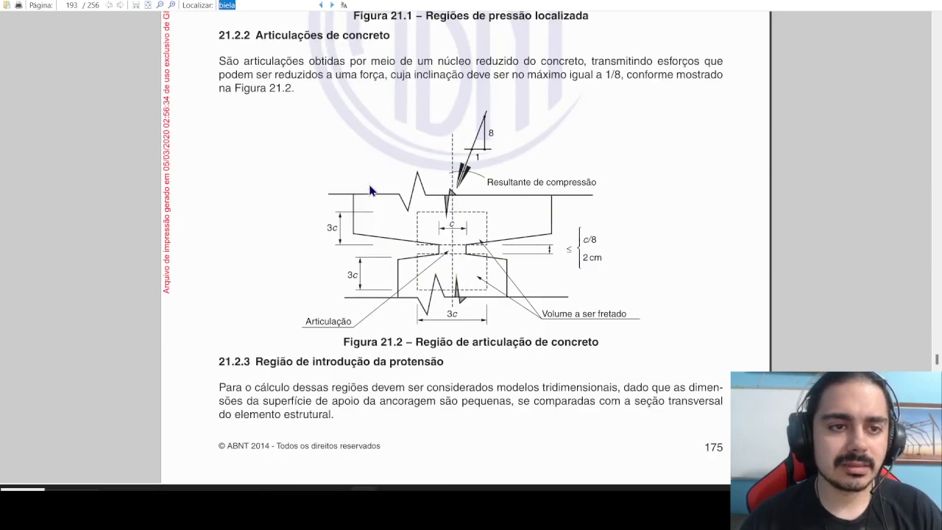
key(Return)
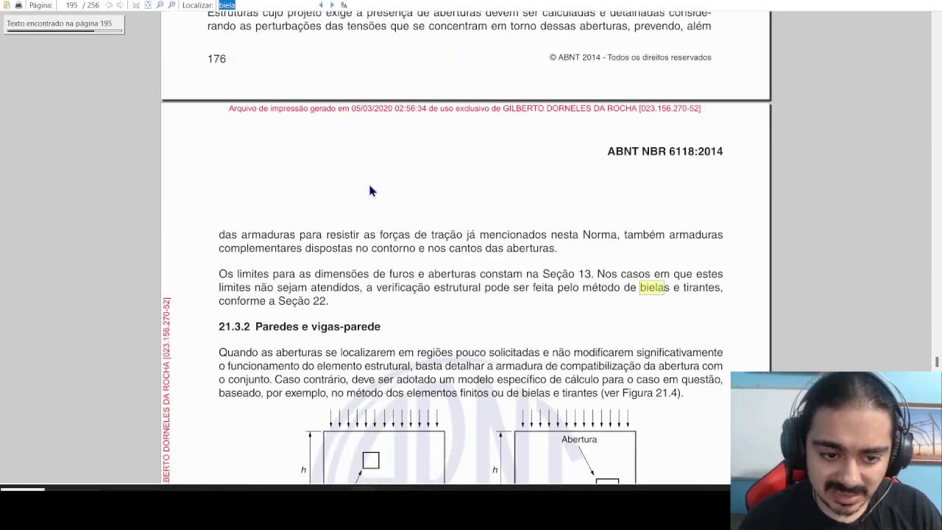
Read on into Section 22 Elementos especiais, examining the fcd1, fcd2 and fcd3 definitions and the D-region figures.
scroll(370, 191, down, 8)
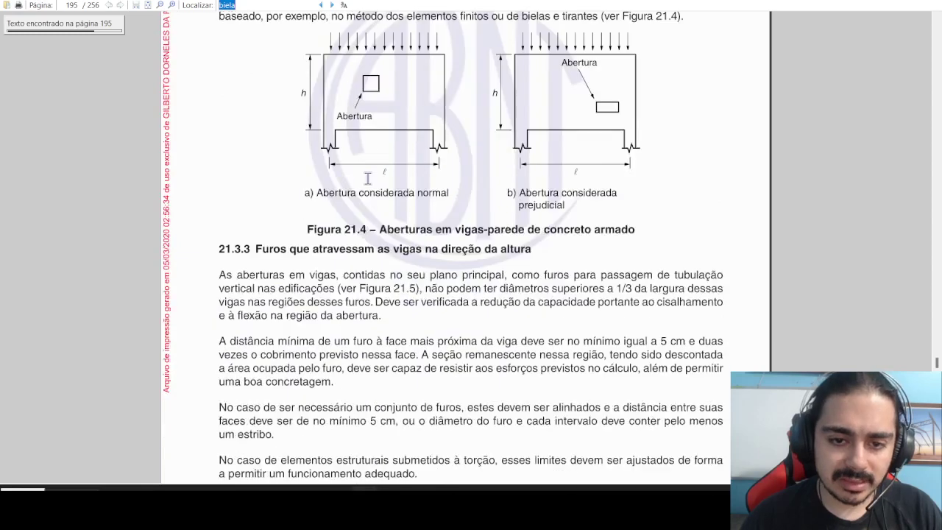
scroll(367, 179, down, 18)
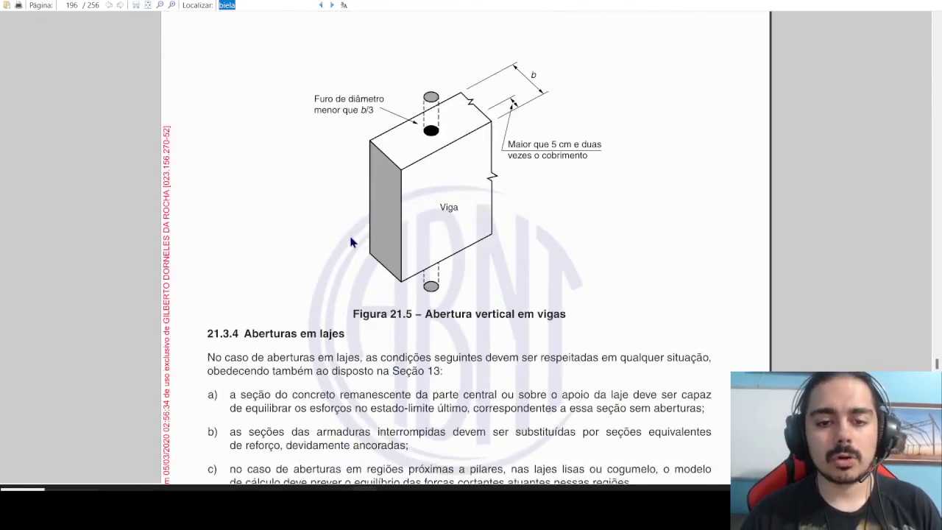
scroll(379, 262, down, 16)
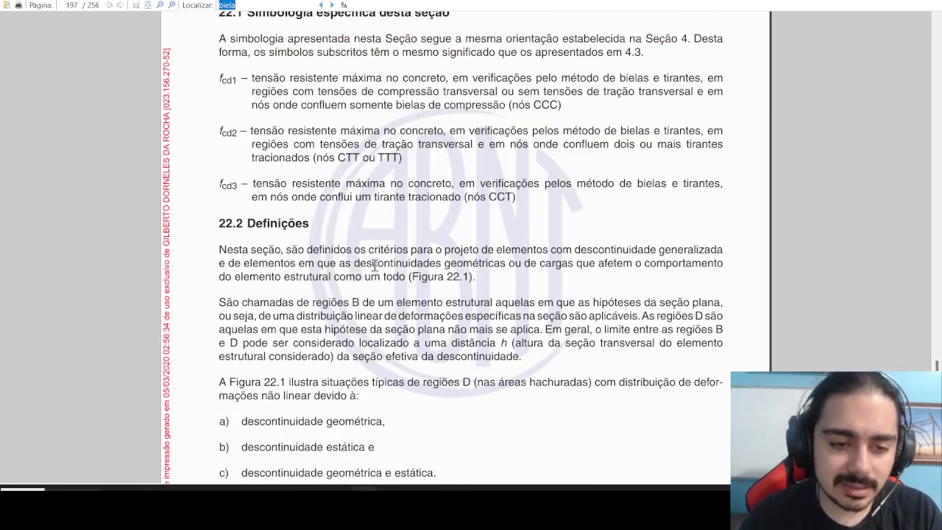
scroll(374, 266, down, 7)
scroll(377, 269, up, 8)
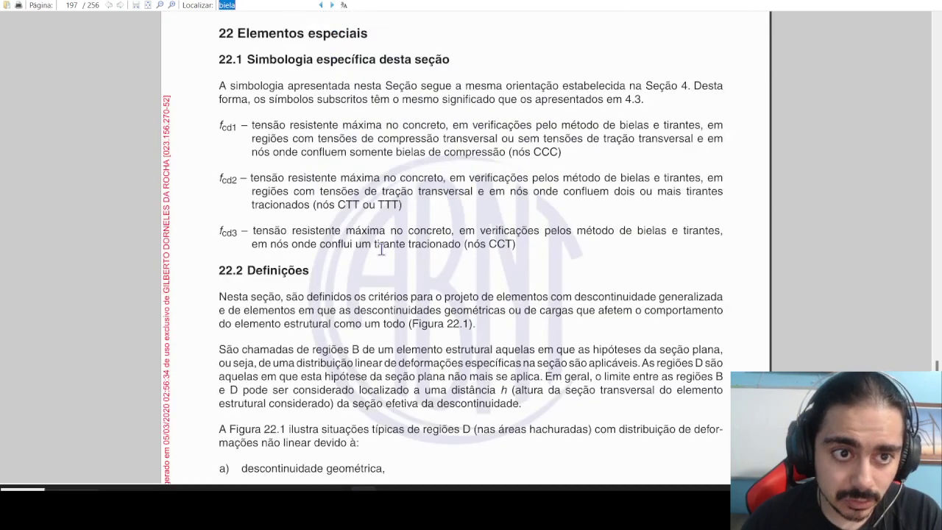
scroll(367, 232, down, 12)
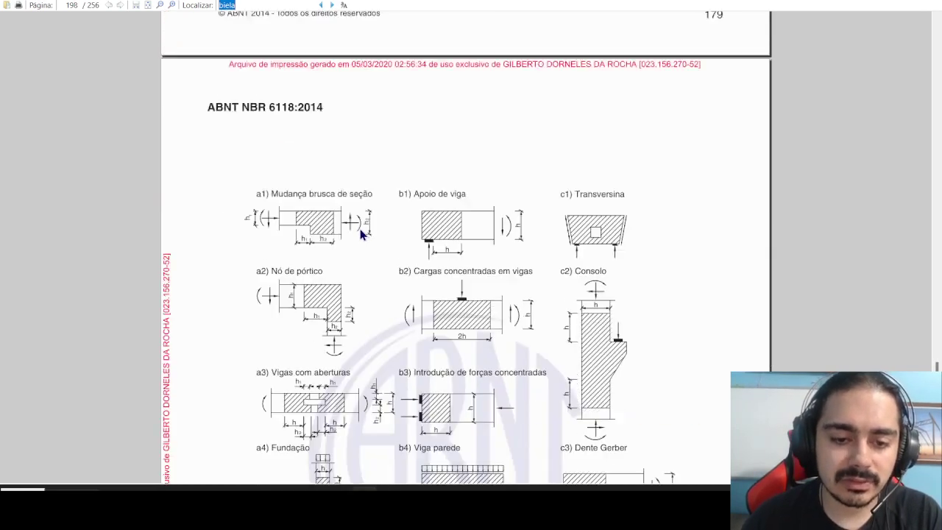
Examine Figure 22.1 on typical D regions and the note below it on the additional coefficient γn.
scroll(520, 194, down, 1)
scroll(520, 194, up, 3)
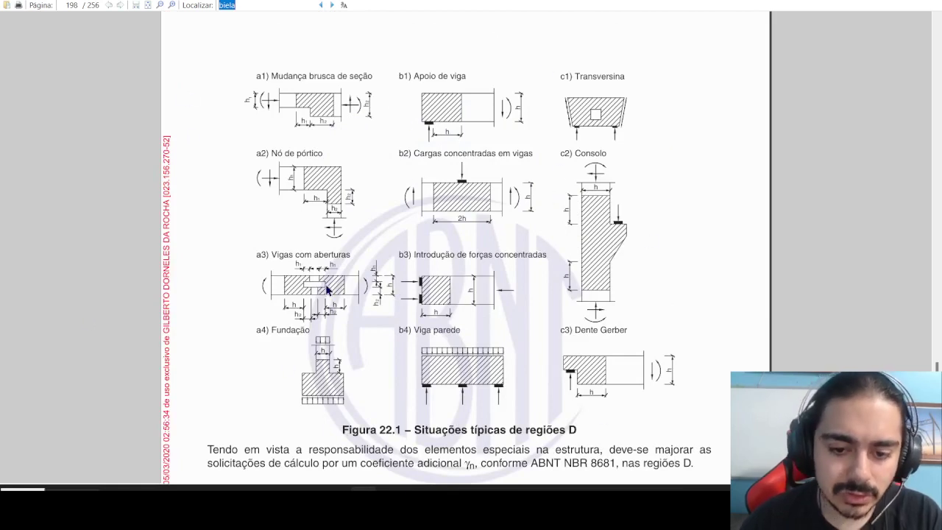
scroll(407, 257, down, 2)
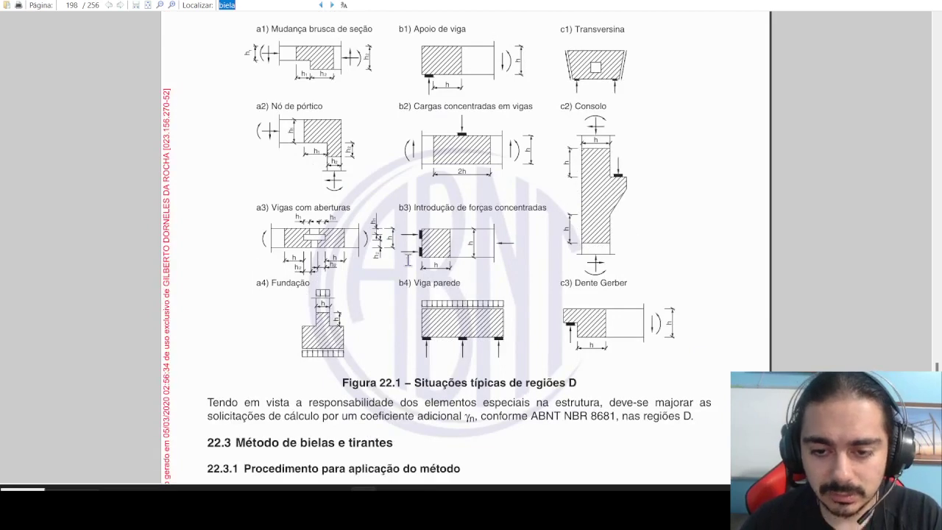
scroll(329, 298, down, 3)
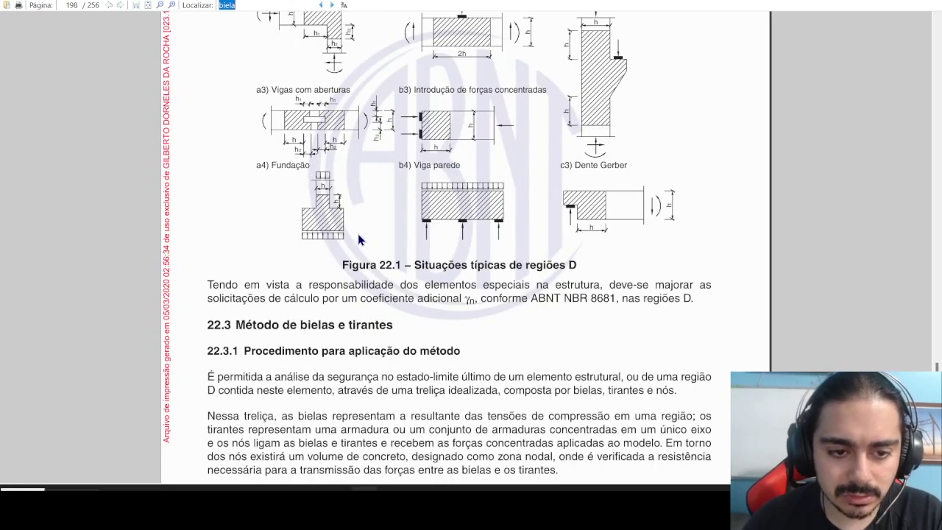
scroll(382, 220, up, 3)
scroll(541, 261, down, 3)
click(463, 272)
scroll(504, 275, down, 3)
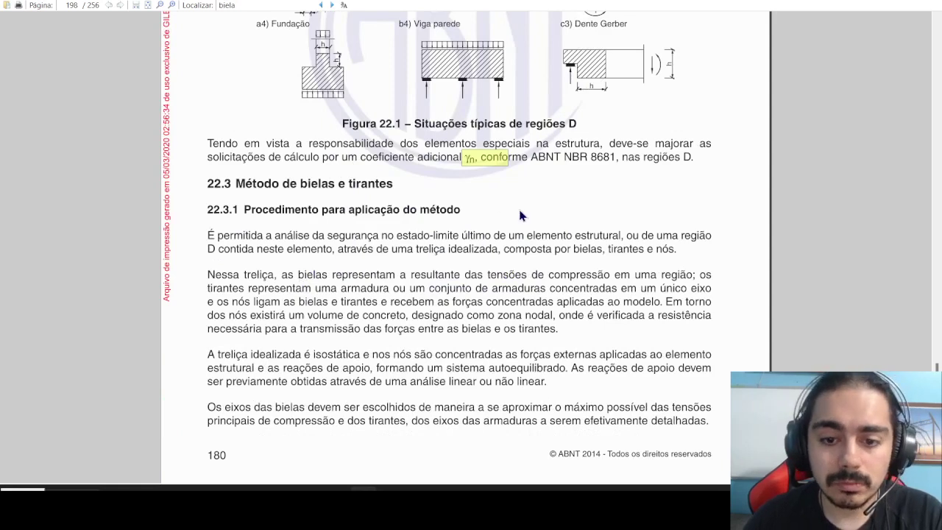
Read the strut and nodal strength parameters in section 22.3.2, highlighting the fcd1 expression for prismatic struts.
scroll(515, 221, down, 10)
scroll(506, 232, down, 5)
scroll(364, 140, down, 5)
drag(245, 124, 447, 125)
drag(245, 162, 503, 162)
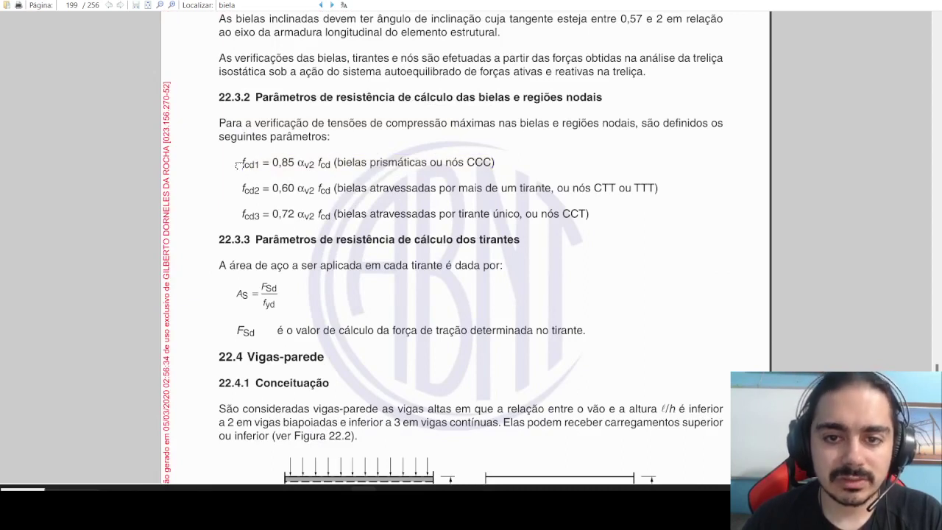
drag(278, 160, 380, 161)
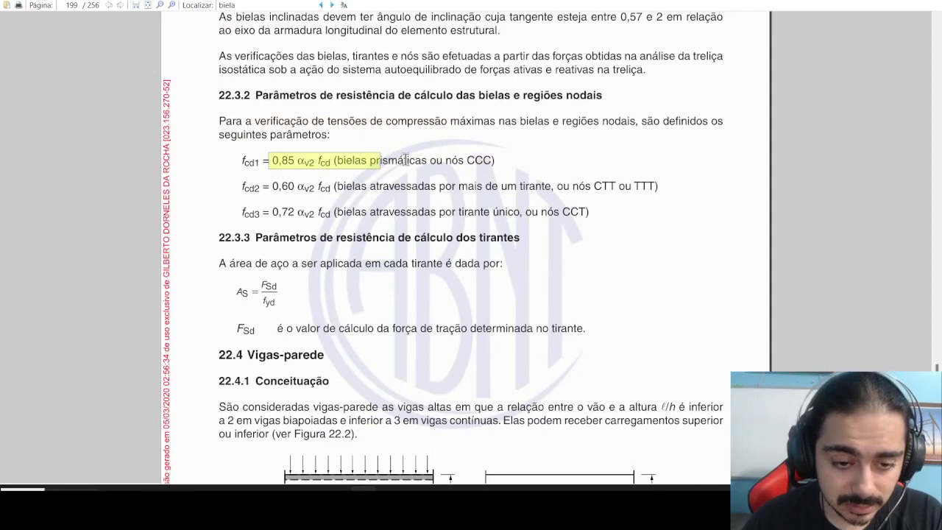
scroll(390, 170, down, 3)
scroll(371, 185, up, 3)
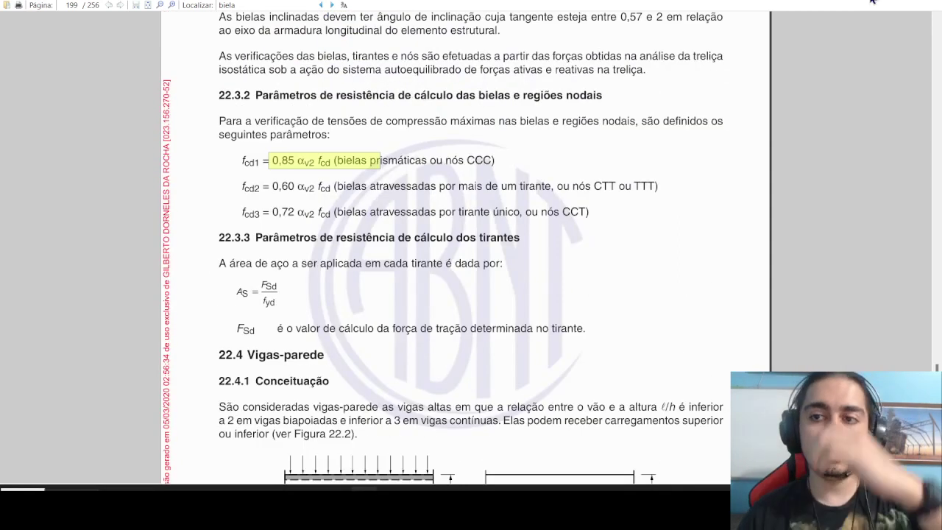
Switch to the Excel workbook and multiply the Pressão biela formula in H10 by 1.2.
click(876, 2)
click(336, 504)
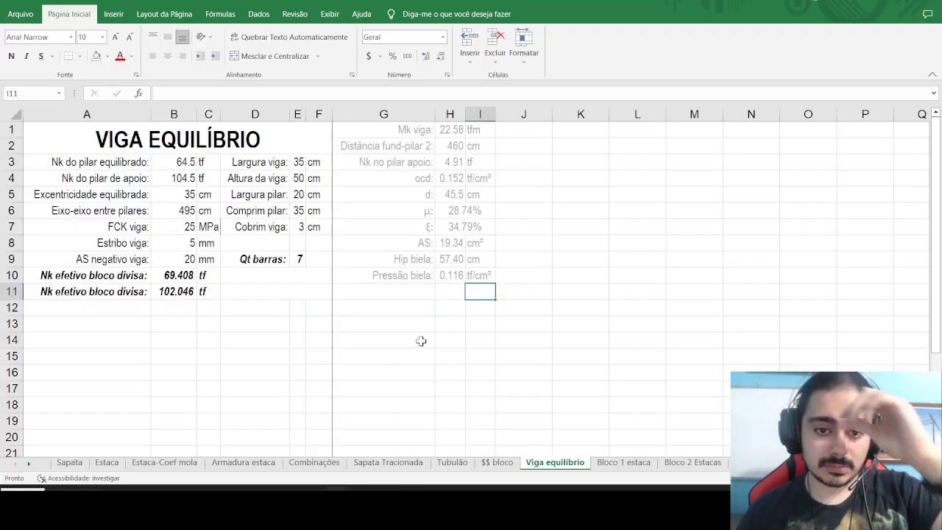
click(438, 276)
click(233, 92)
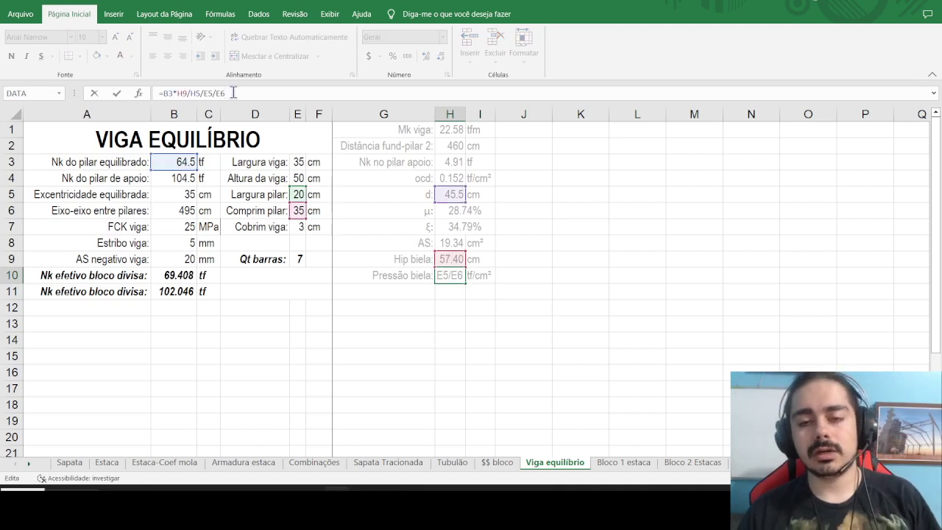
text(*1.2)
key(Return)
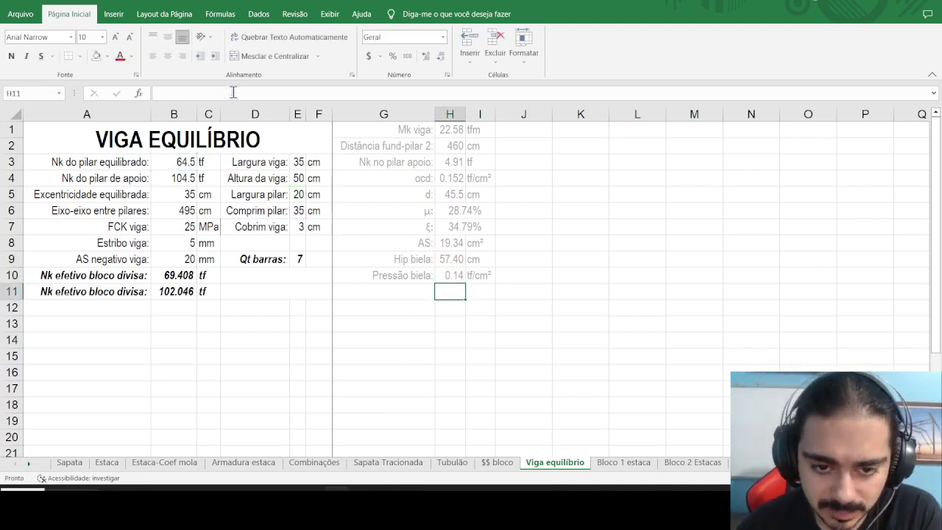
Show the Pressão biela value in H10 with three decimal places and compare it with the ocd cell H4.
click(459, 276)
click(425, 56)
click(450, 177)
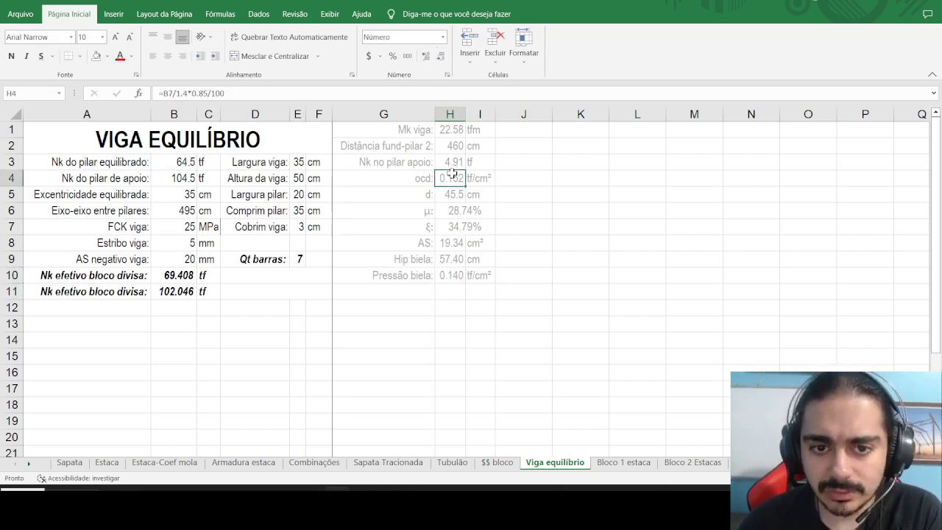
click(450, 275)
Replace the check in merged cell D12 with =SE(H10>H4,"BIELA ROMPE","").
click(234, 299)
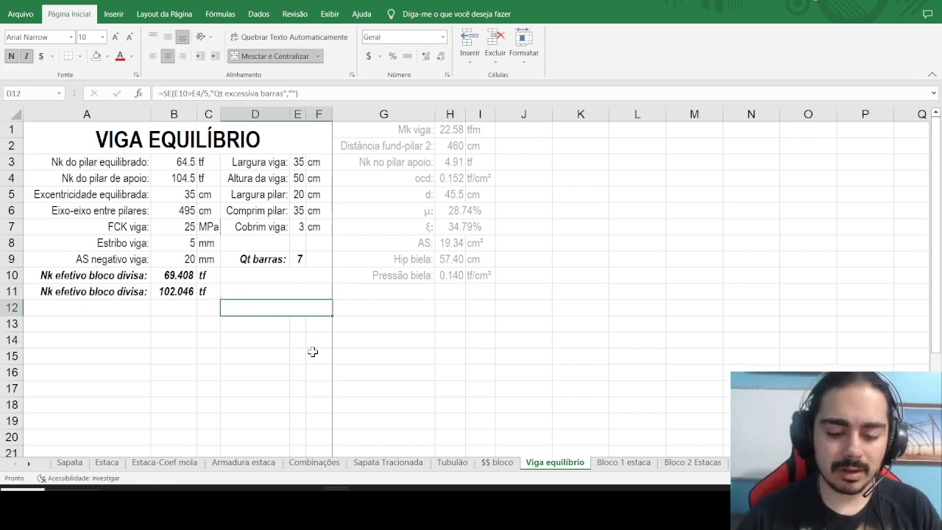
text(=se()
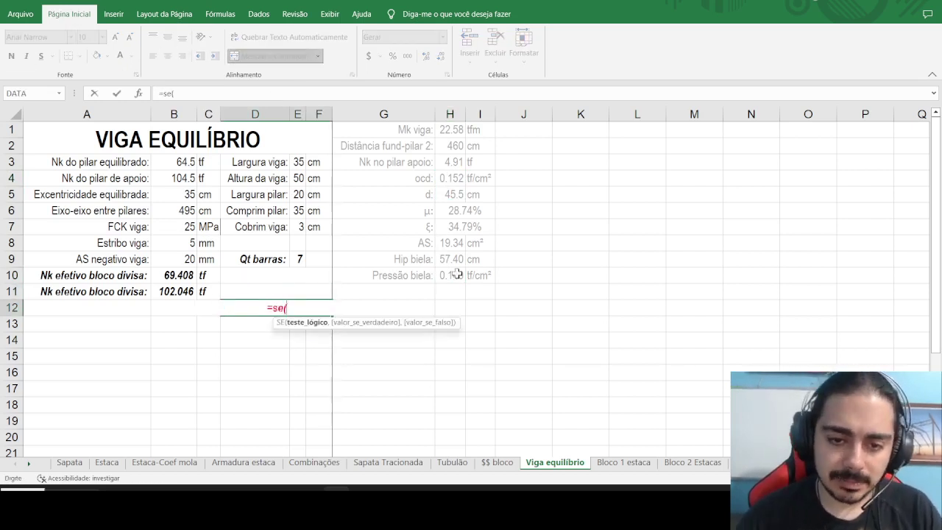
click(457, 274)
text(>)
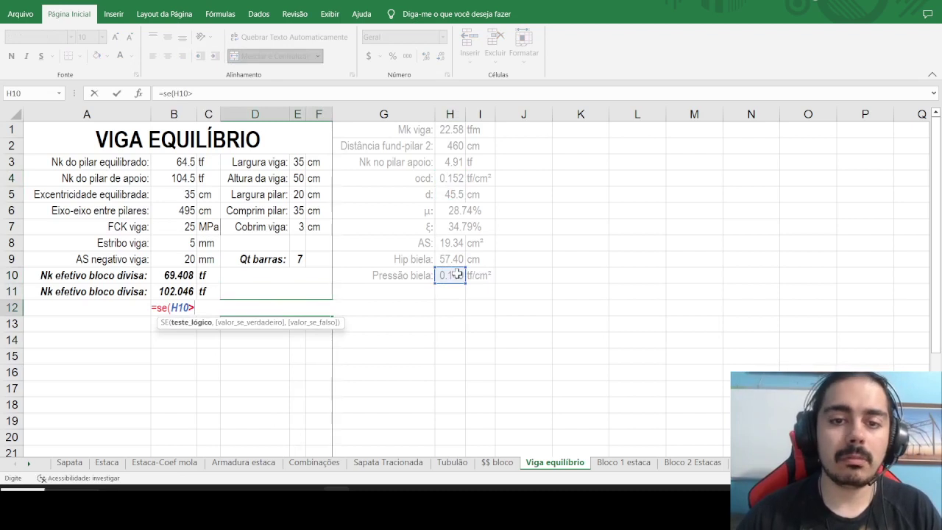
click(456, 176)
text(,")
key(Caps_Lock)
text(BIELA C)
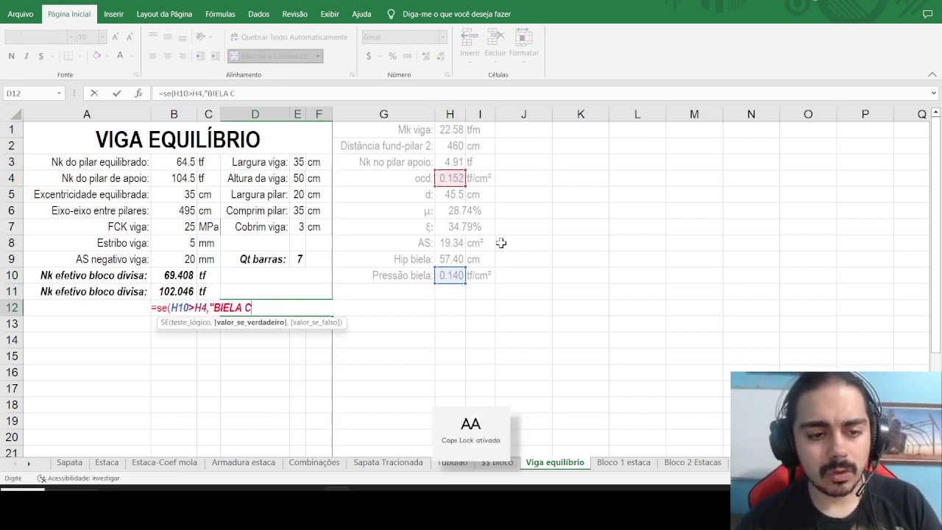
key(BackSpace)
text(ROMPE","")
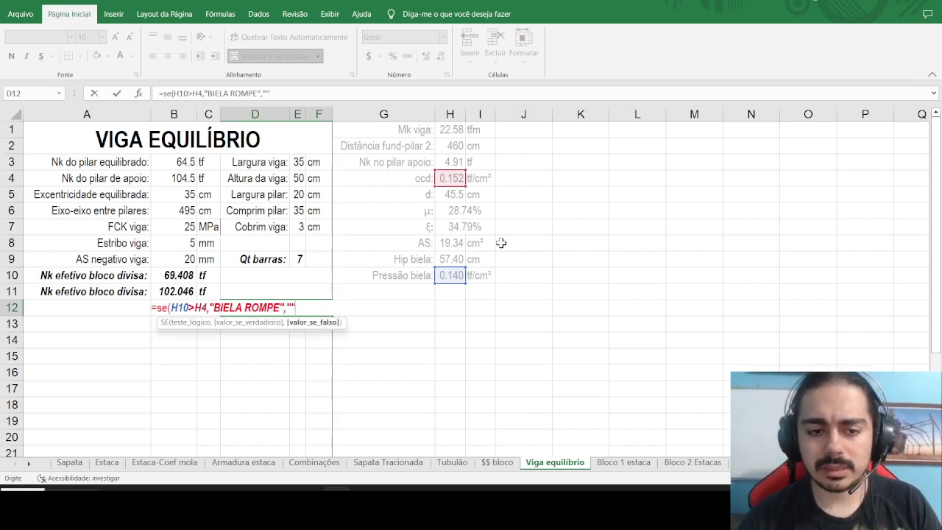
text())
key(ctrl+Return)
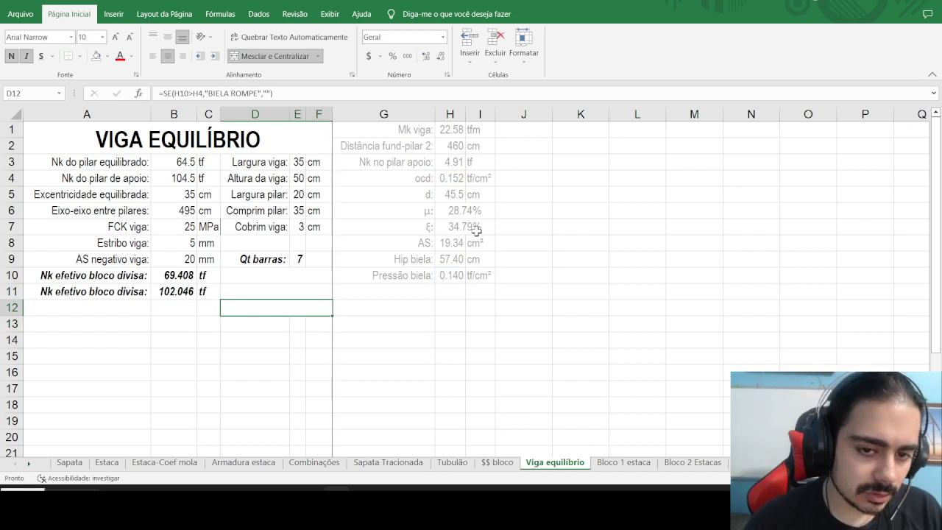
Enter the label "Força horz biela:" in G11, below the Pressão biela row.
click(390, 291)
text(Força)
key(Tab)
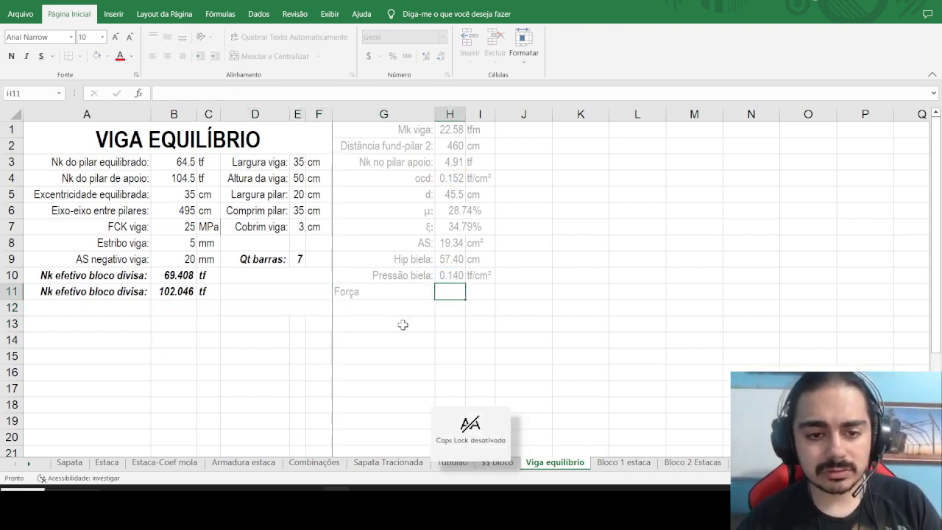
key(shift+Tab)
key(BackSpace)
text(F)
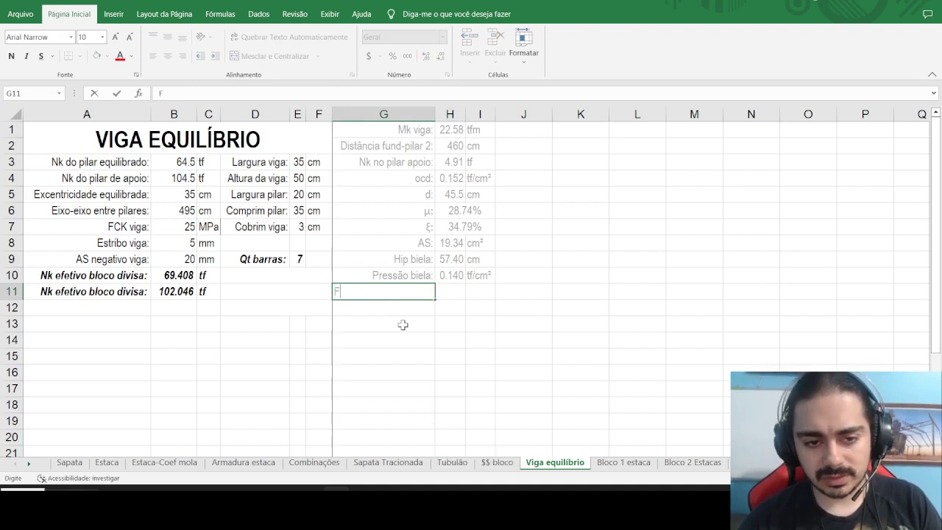
text(orça horz )
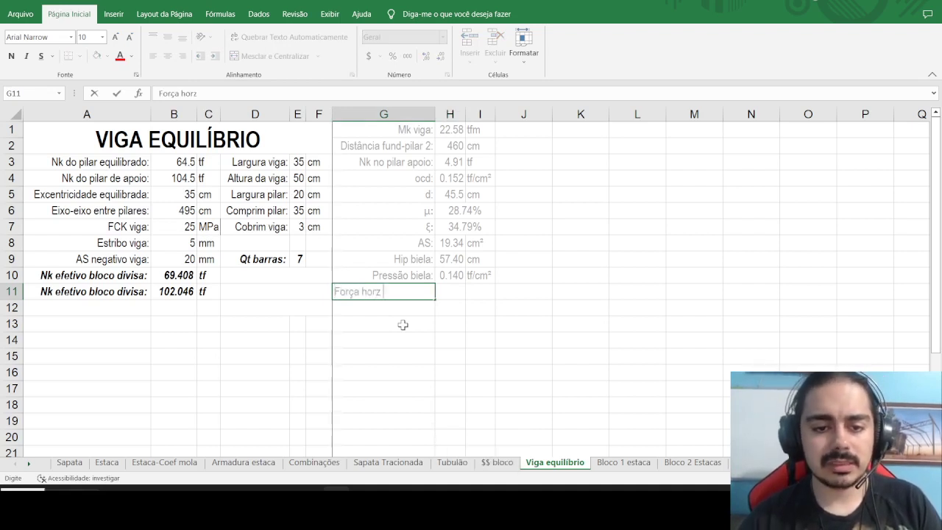
text(biela:)
key(Return)
key(Up)
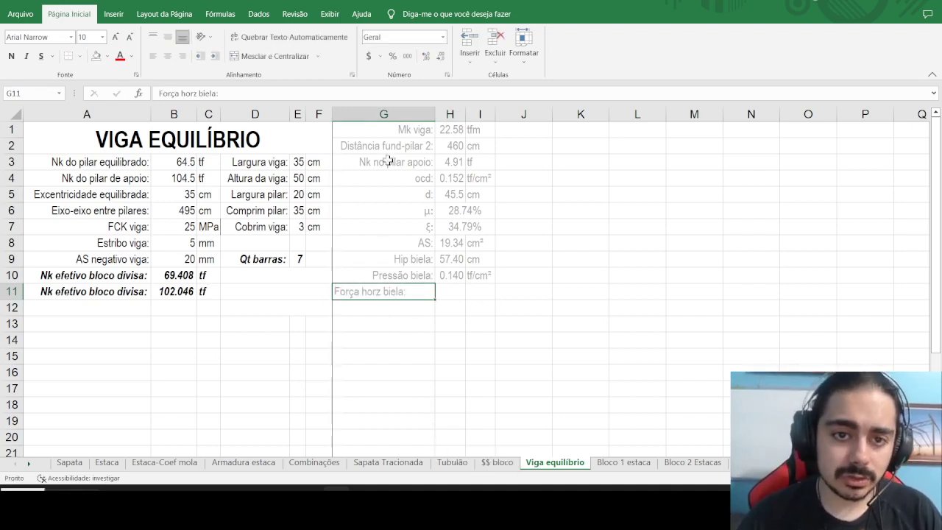
Right-align the Força horz biela label and its value cell, G11:H11.
click(412, 107)
key(shift+Right)
click(182, 55)
click(182, 56)
Enter the formula =H10*E5*E6 in H11, multiplying strut pressure by the column's width and length.
click(447, 292)
text(=)
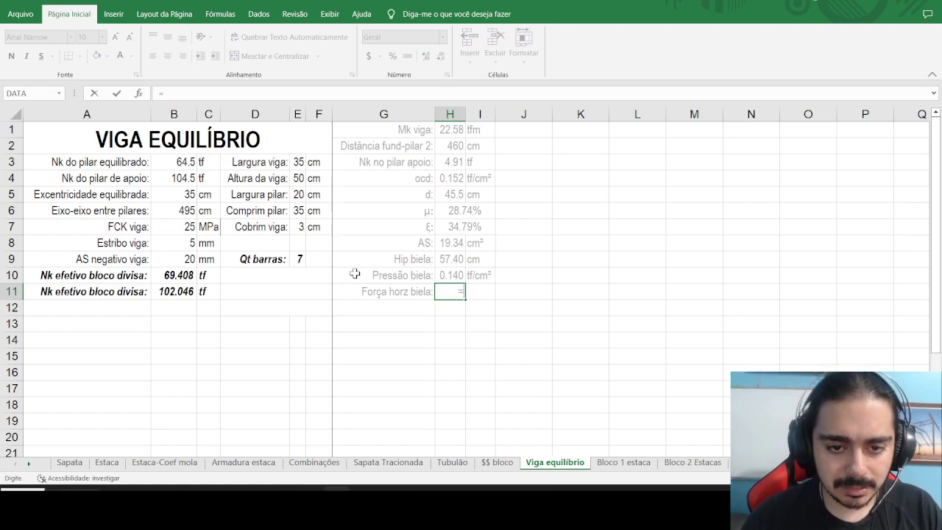
click(448, 277)
text(*)
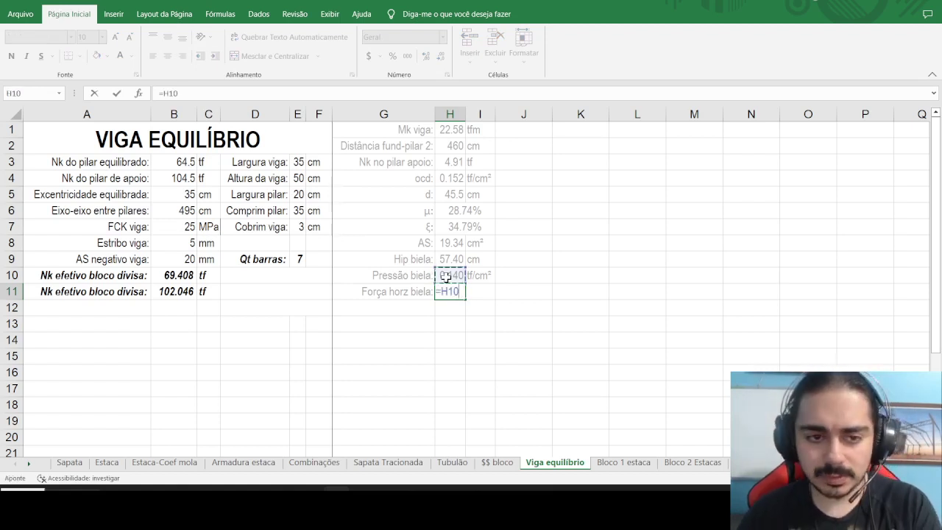
click(292, 193)
text(/)
click(296, 211)
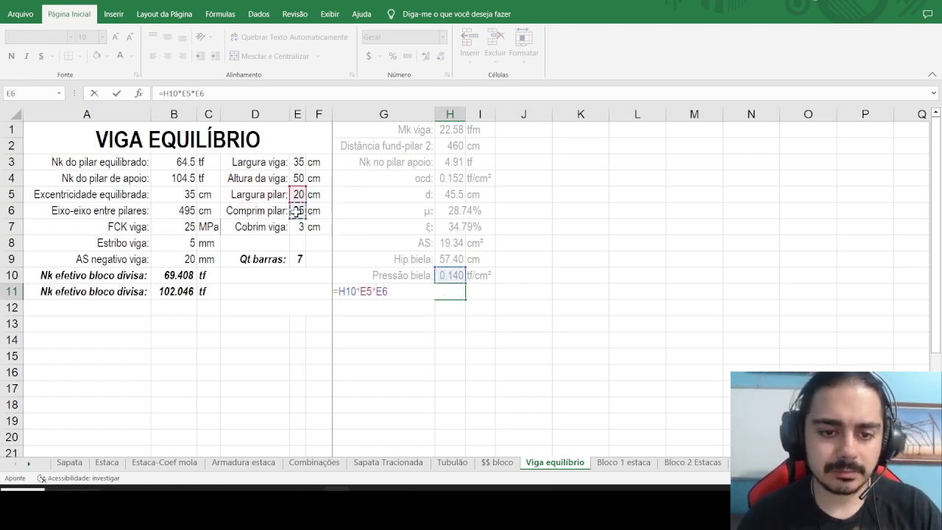
key(Return)
key(Up)
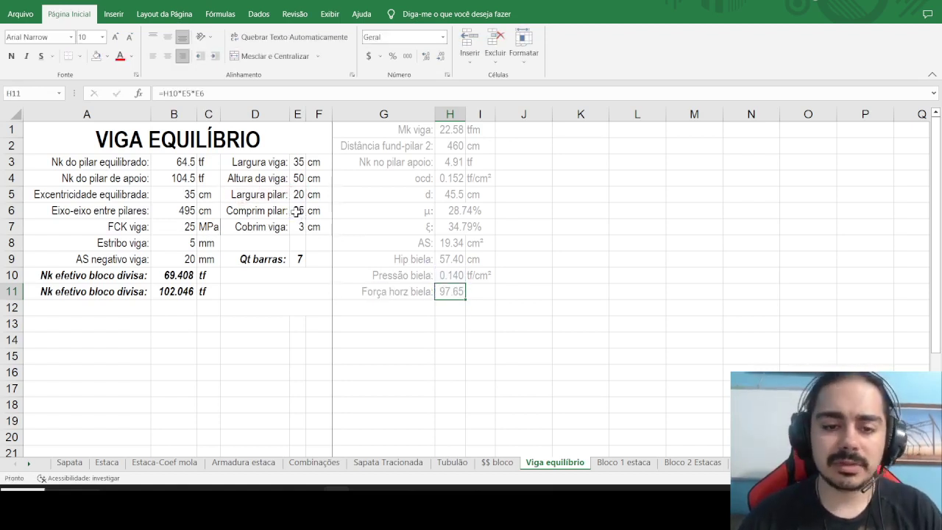
Extend the H11 formula to =(H10*E5*E6)^2-B3^2, subtracting the square of the balanced column's load.
click(255, 89)
text())
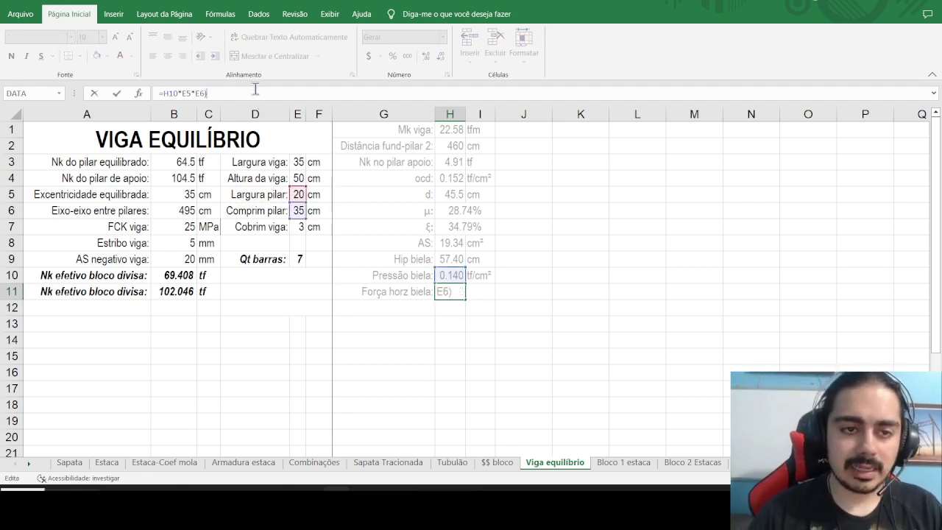
click(161, 94)
text(()
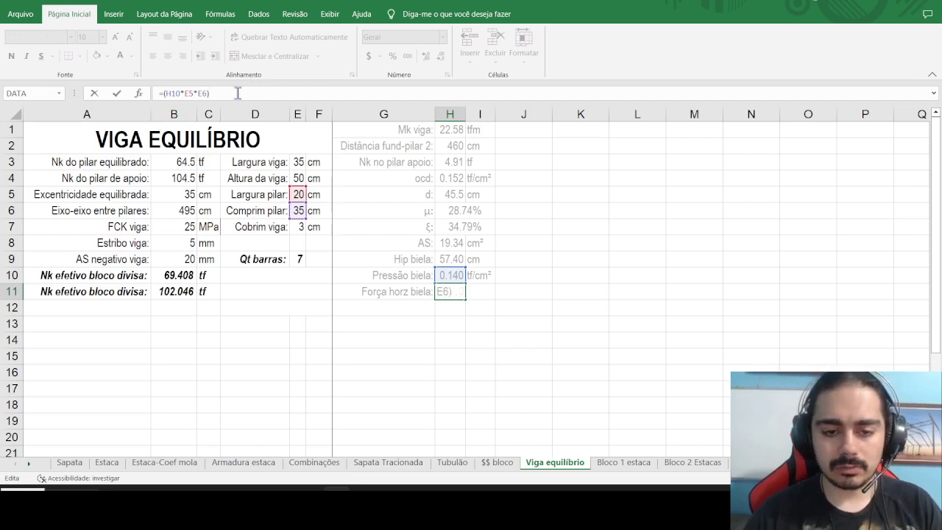
text(^2-)
click(172, 162)
text(^2)
key(ctrl+Return)
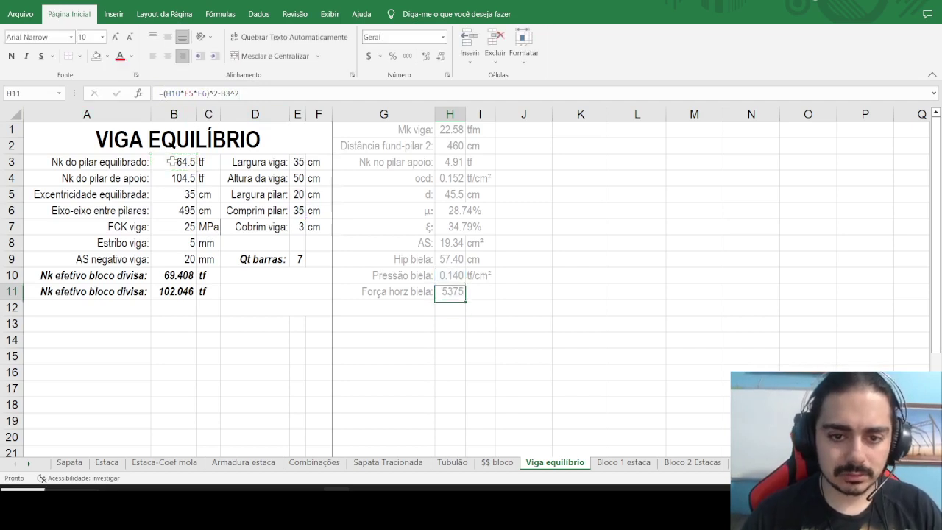
Take the square root in H11 with =((H10*E5*E6)^2-B3^2)^0.5 and enter the unit tf in I11.
click(163, 93)
text(()
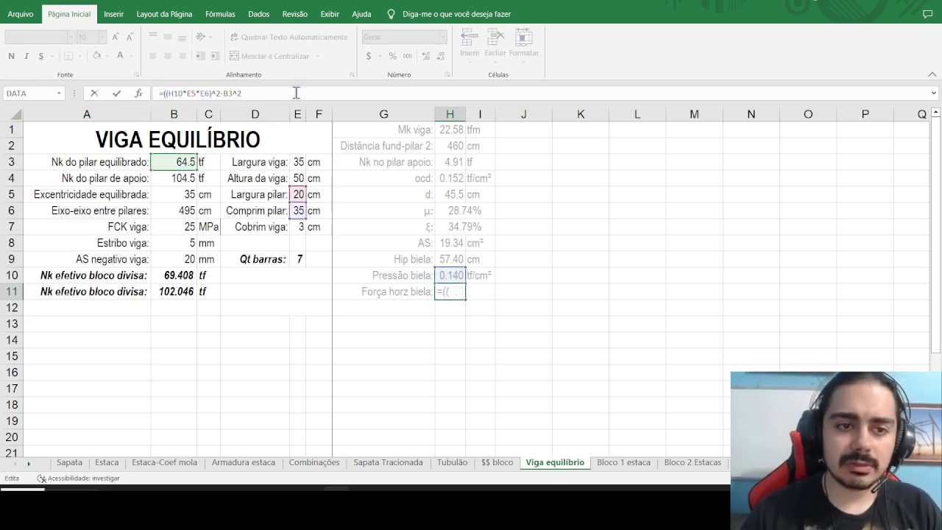
click(295, 93)
text()^0.5)
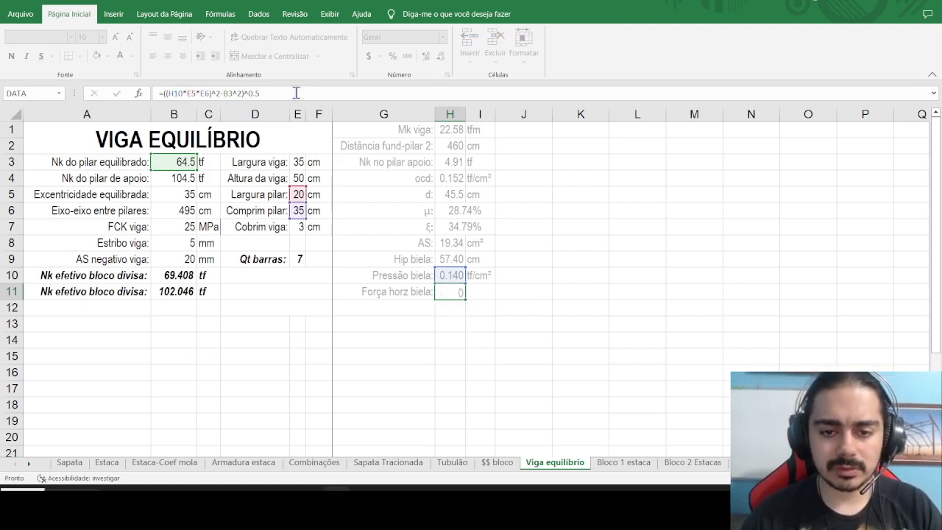
key(ctrl+Return)
key(Right)
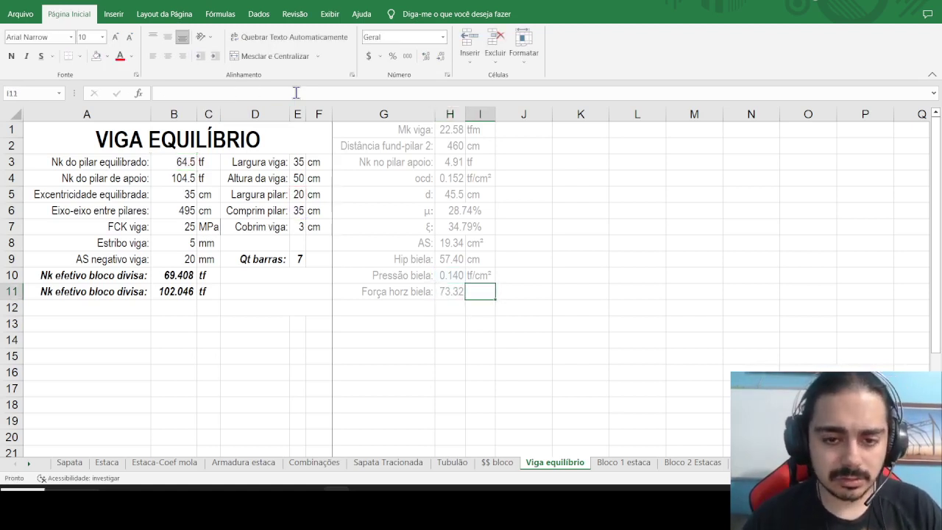
text(tf)
key(Return)
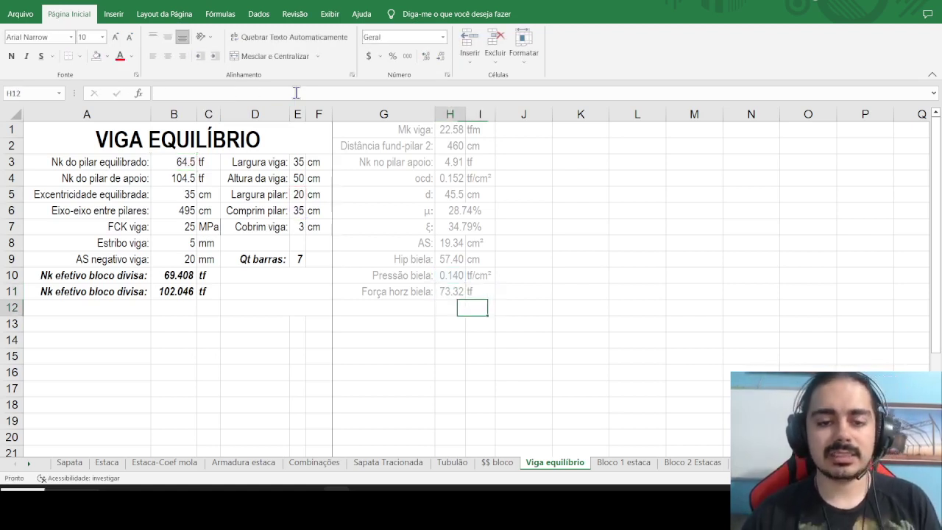
key(Left)
key(Left)
text(AS:)
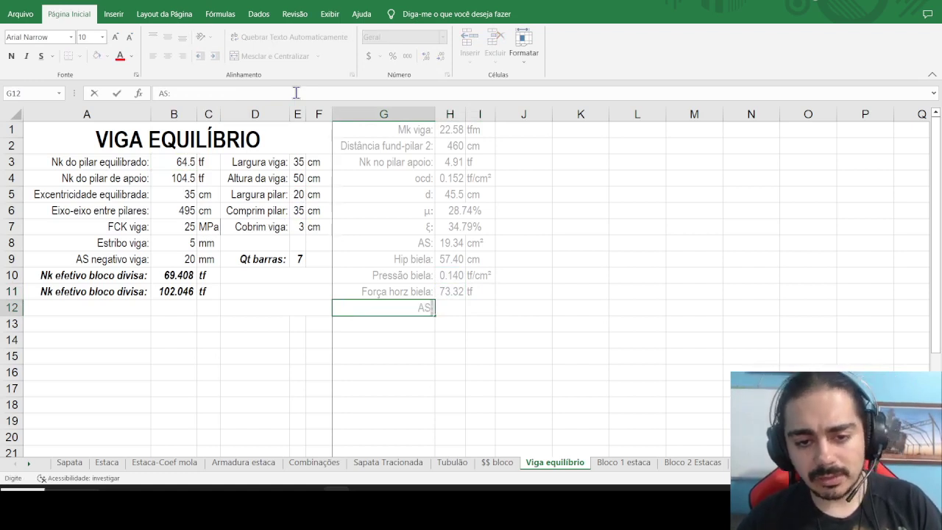
key(BackSpace)
text(bie)
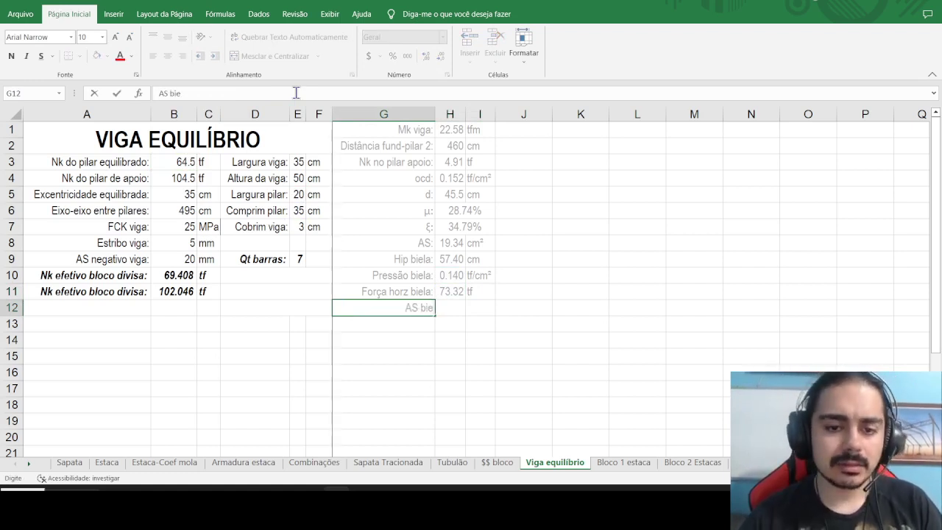
key(BackSpace)
key(BackSpace)
key(BackSpace)
key(BackSpace)
key(BackSpace)
key(BackSpace)
key(Up)
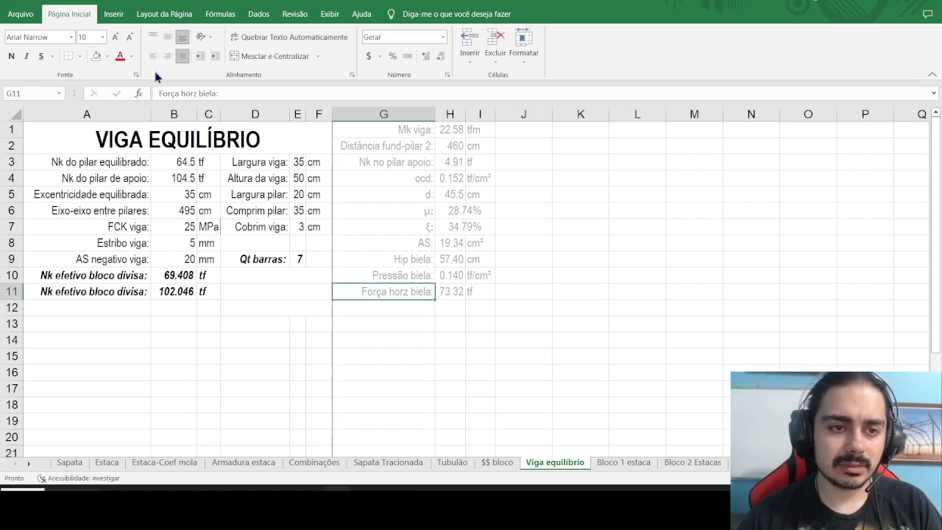
Shorten the horizontal strut force label in G11 to Força horz:.
double_click(206, 93)
key(BackSpace)
text(li)
key(BackSpace)
key(BackSpace)
key(BackSpace)
key(Return)
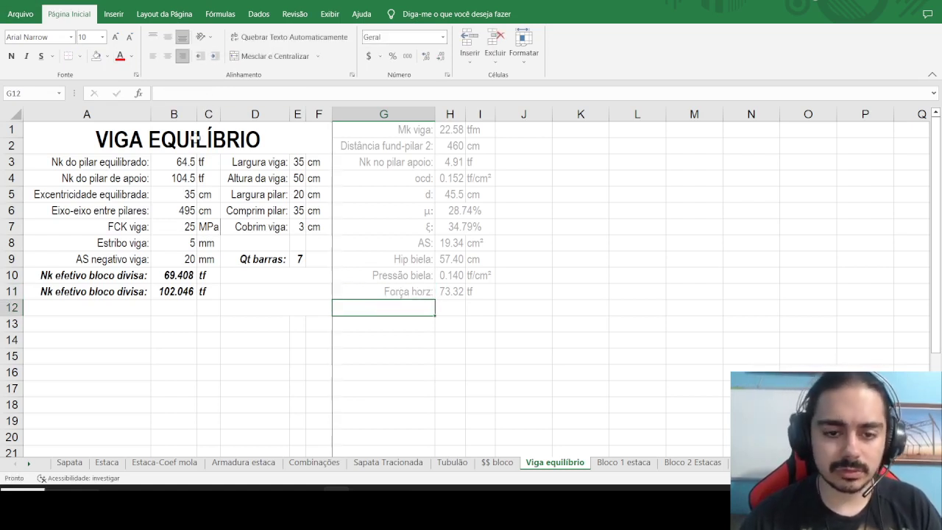
Enter the label Tração topo: in G12, below the horizontal force row.
text(Tr)
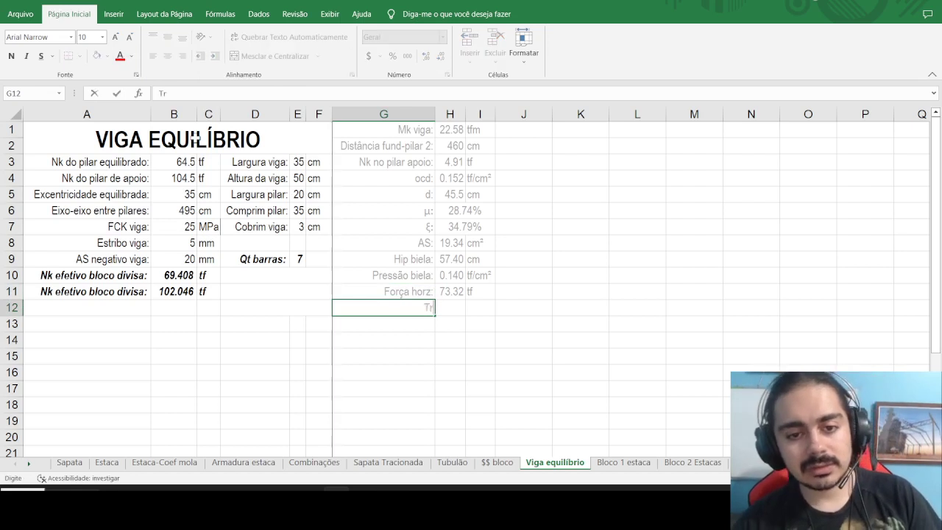
text(ação topo:)
key(Tab)
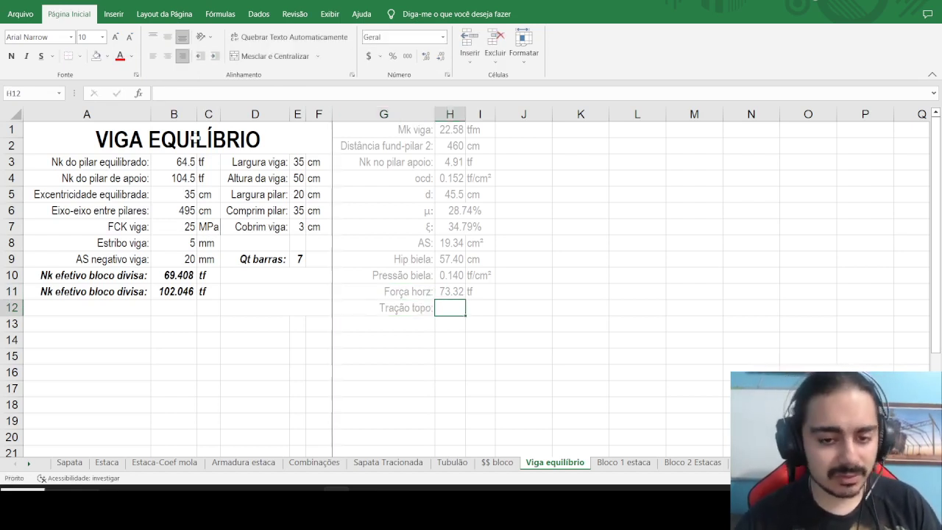
Multiply the strut pressure formula in H10 by 1.4, giving =B3*H9/H5/E5/E6*1.2*1.4.
key(Up)
click(221, 93)
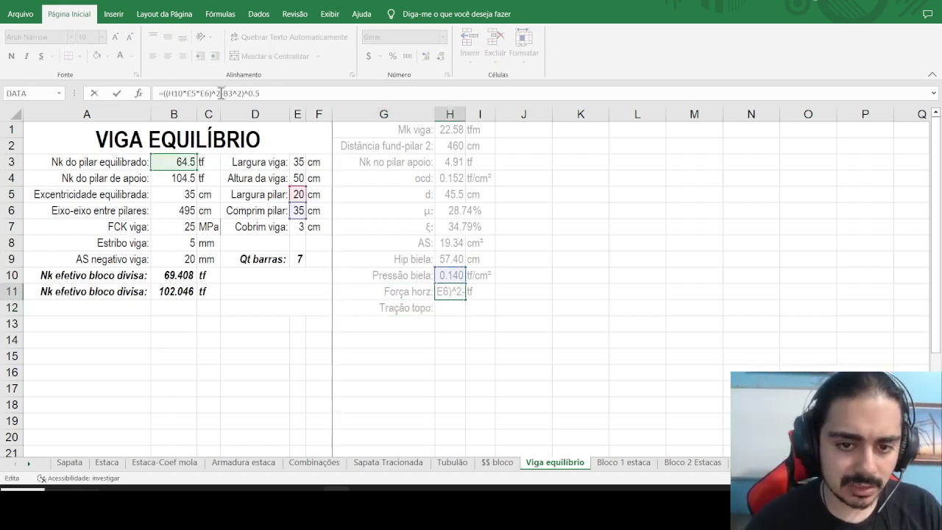
key(Escape)
key(Up)
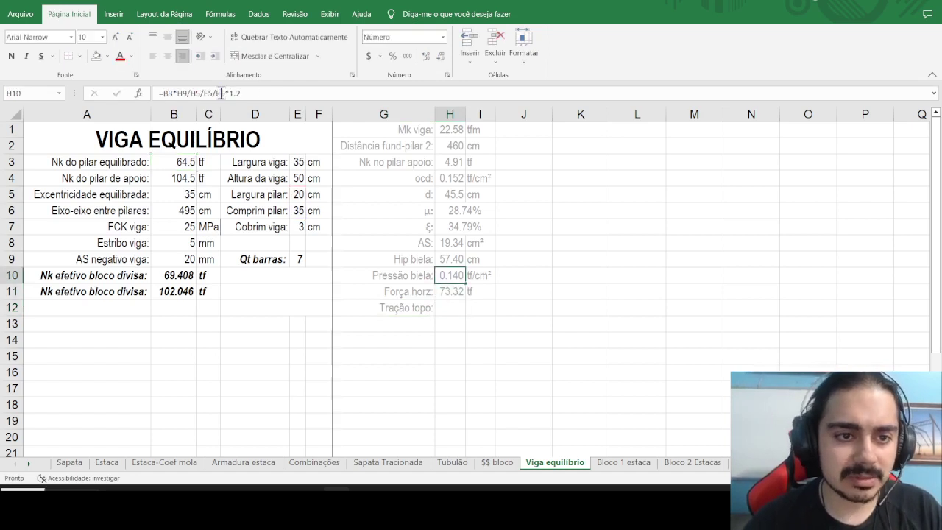
click(221, 94)
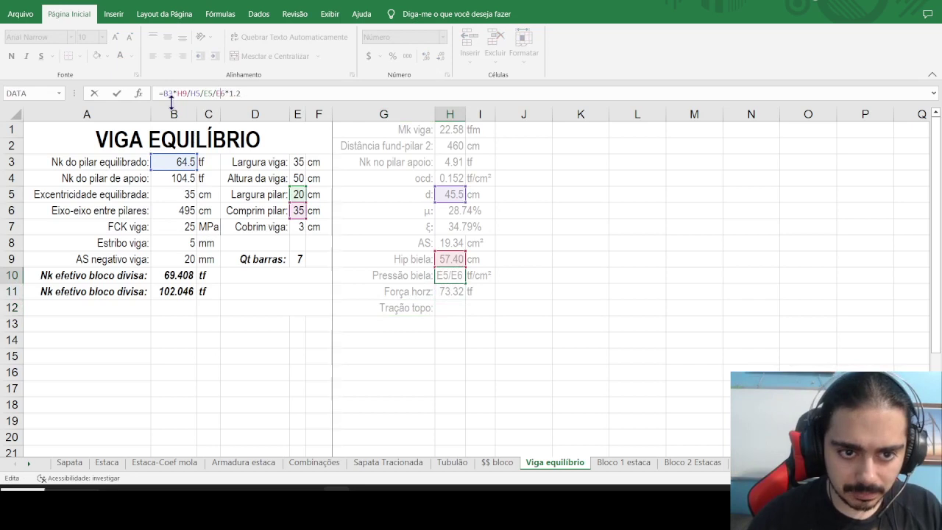
drag(243, 94, 229, 93)
click(278, 93)
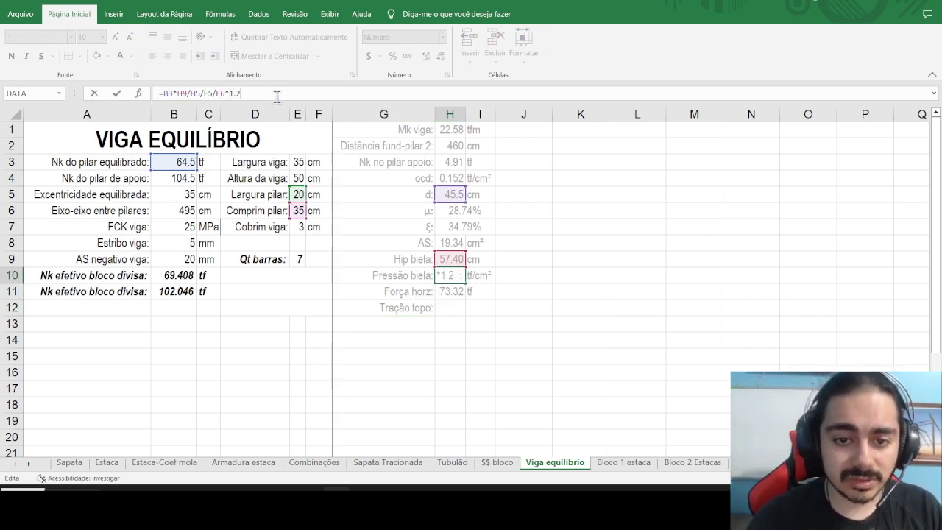
text(*1.4)
key(Return)
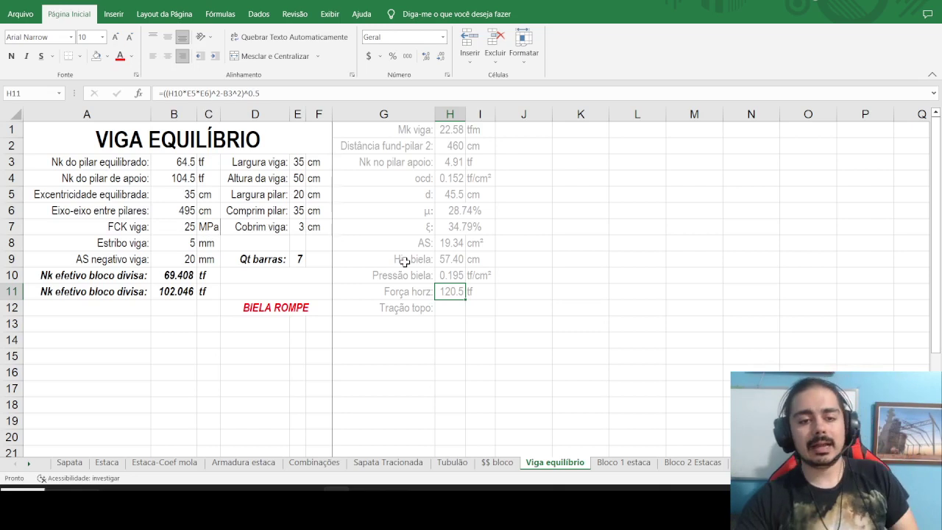
Apply the 1.4 factor to the column load in H11, making the formula =((H10*E5*E6)^2-(B3*1.4)^2)^0.5.
double_click(455, 290)
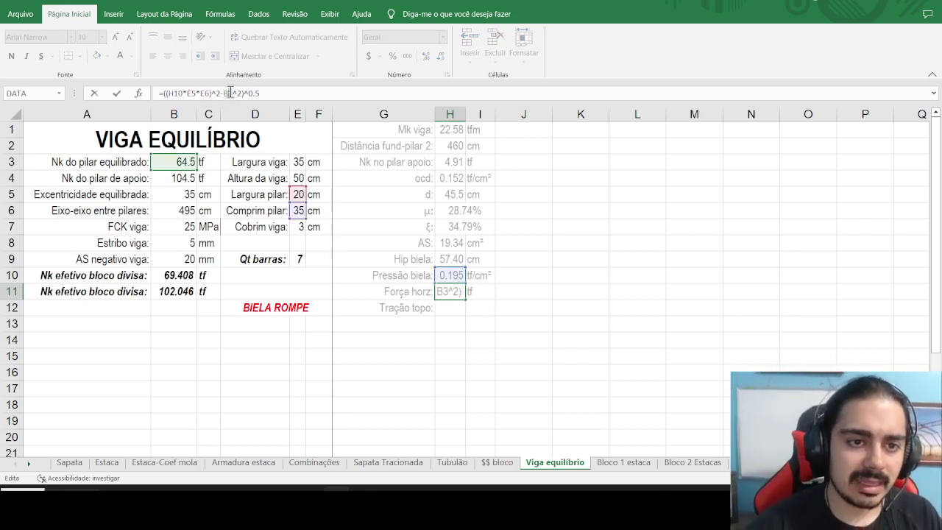
click(223, 92)
text(()
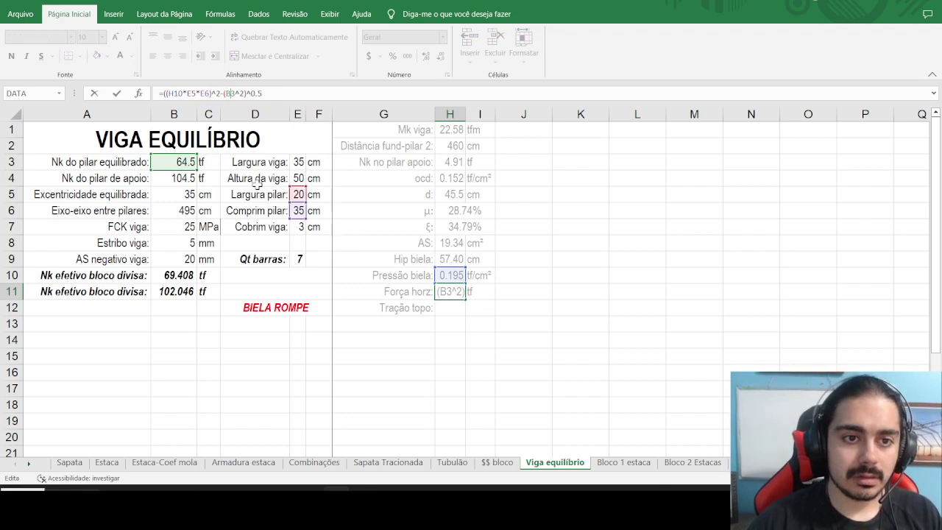
key(BackSpace)
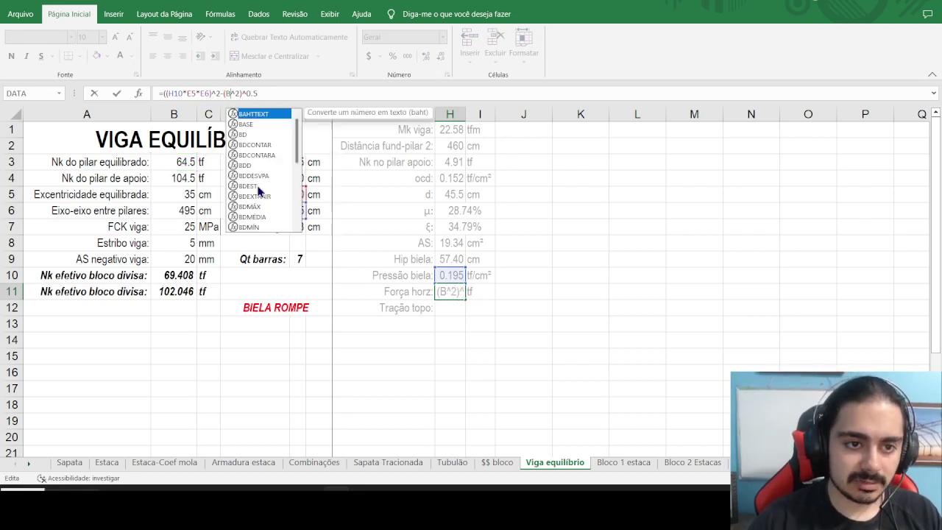
text(3)
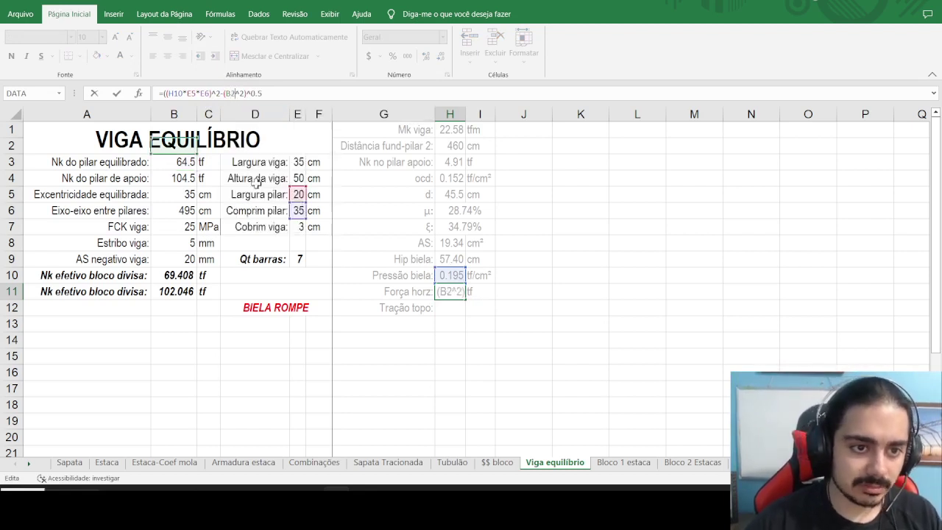
text())
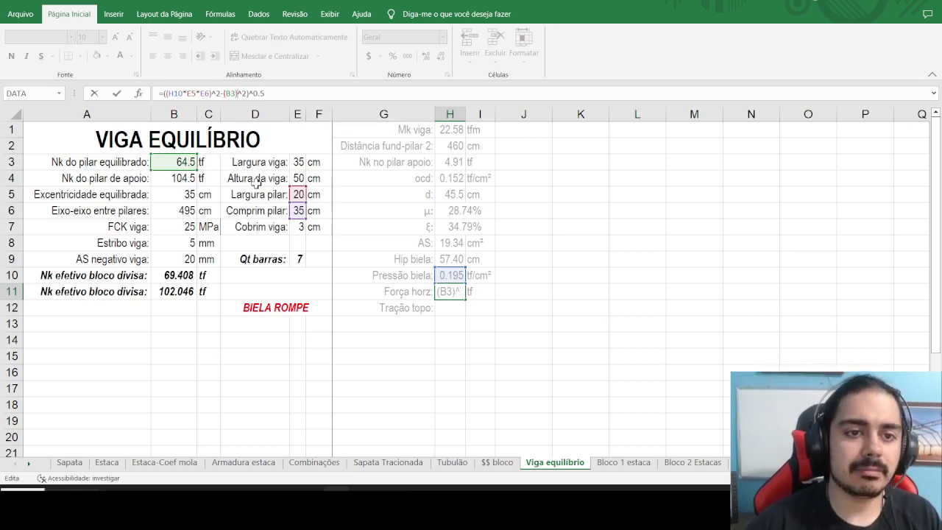
click(232, 96)
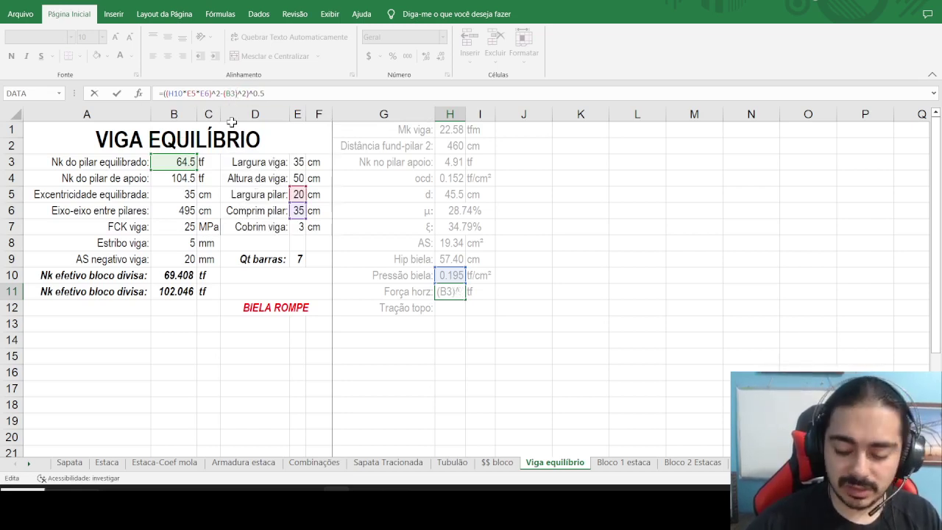
text(*1.4)
key(ctrl+Return)
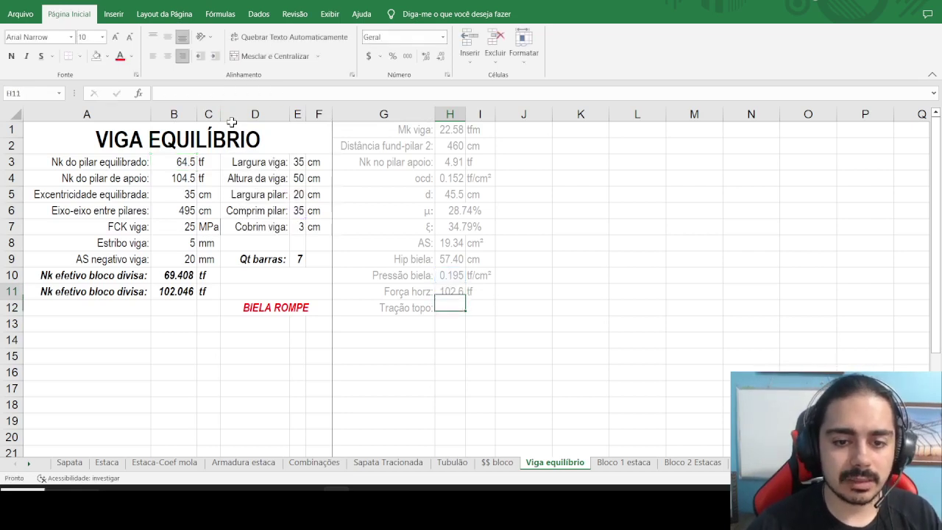
click(224, 94)
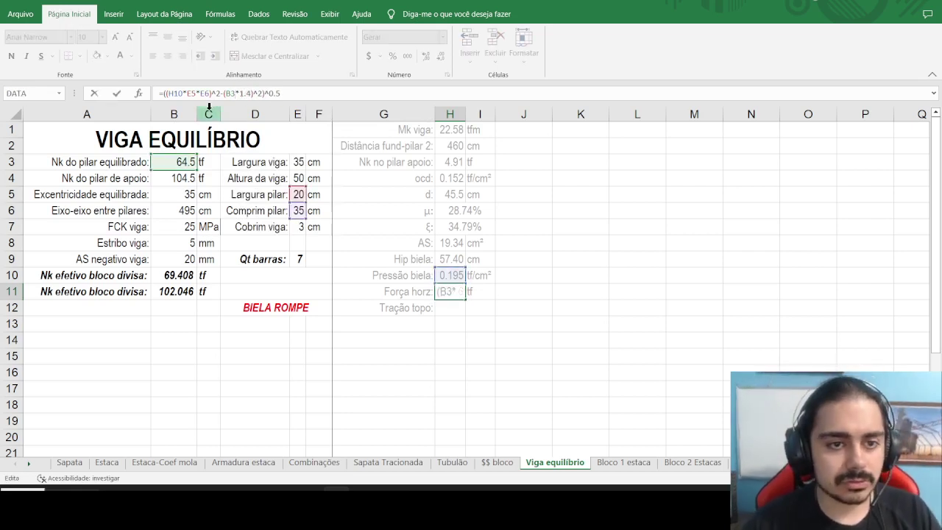
key(Return)
key(Up)
key(Down)
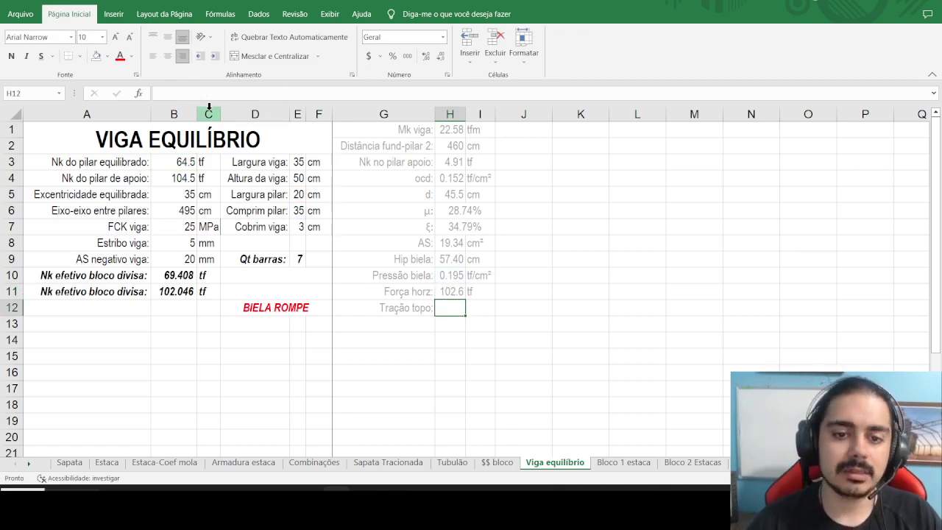
Inspect the BIELA ROMPE check formula in D12 and the cells it compares.
click(428, 249)
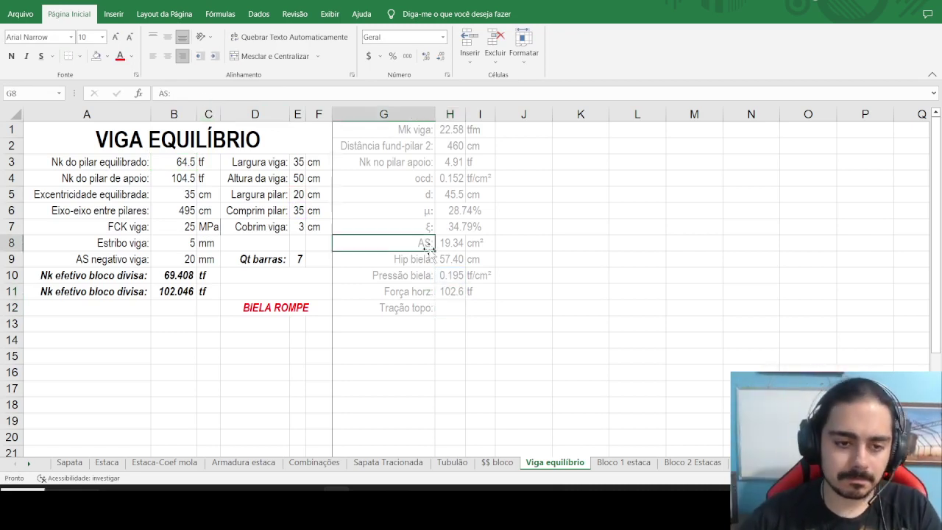
click(303, 307)
click(219, 88)
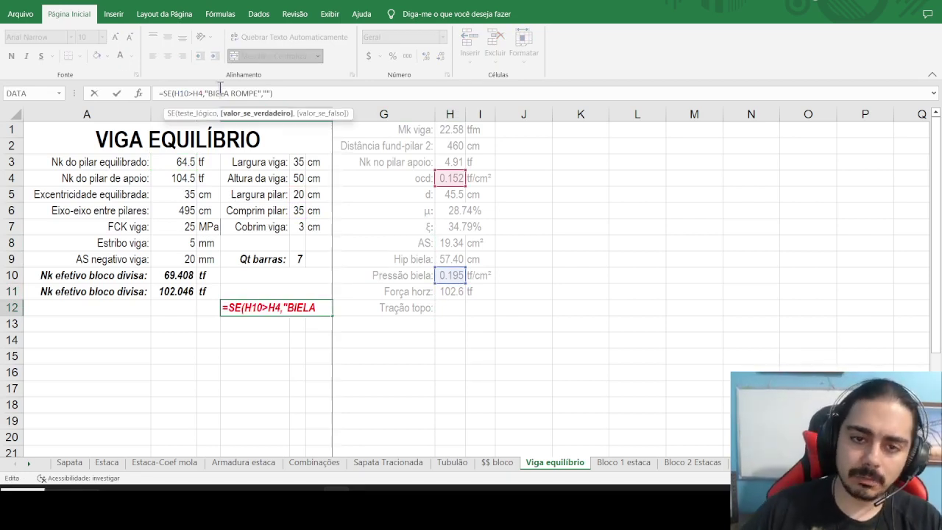
key(Return)
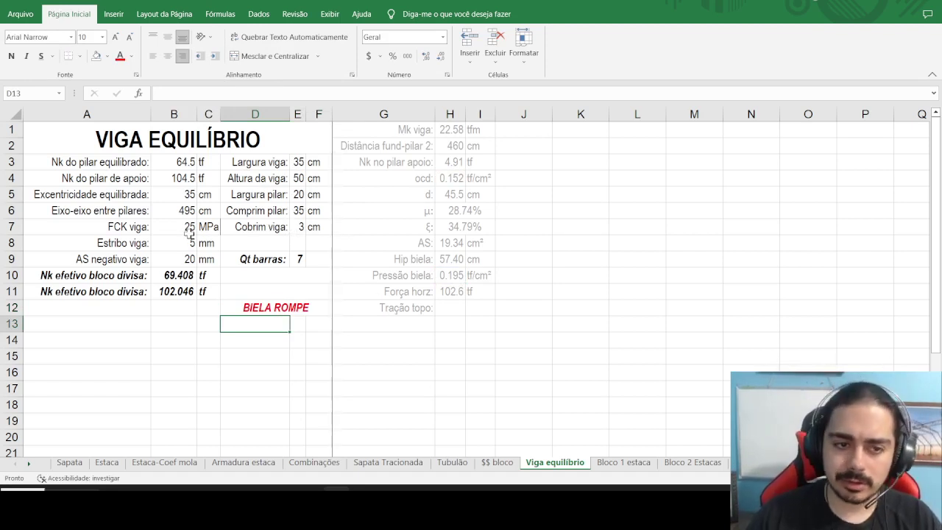
Set the beam's concrete strength, FCK viga, in B7 to 30 MPa.
click(185, 232)
text(30)
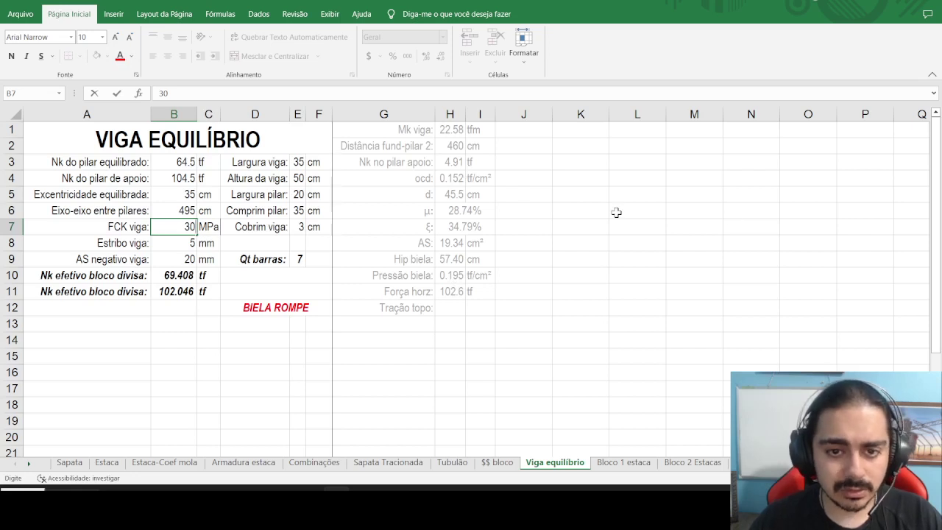
key(Return)
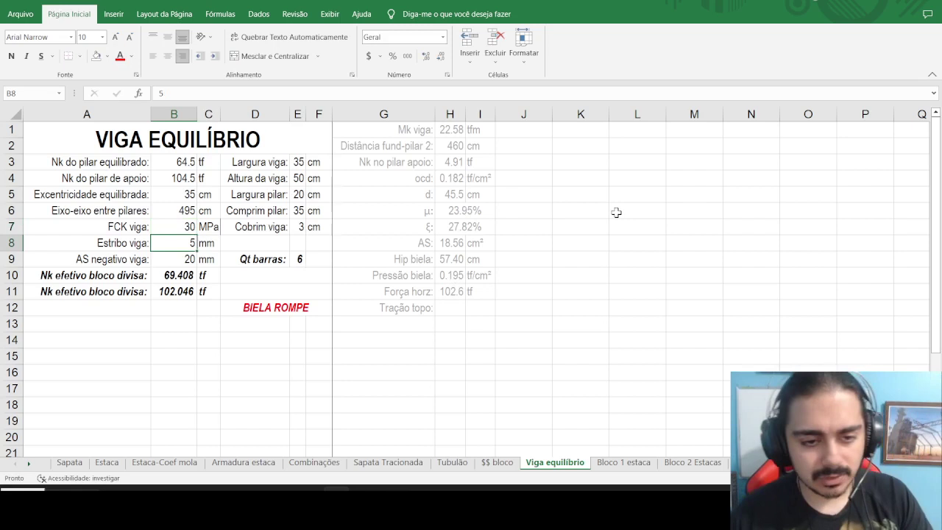
Try beam heights (Altura da viga) of 55 cm and 60 cm in E4.
click(296, 179)
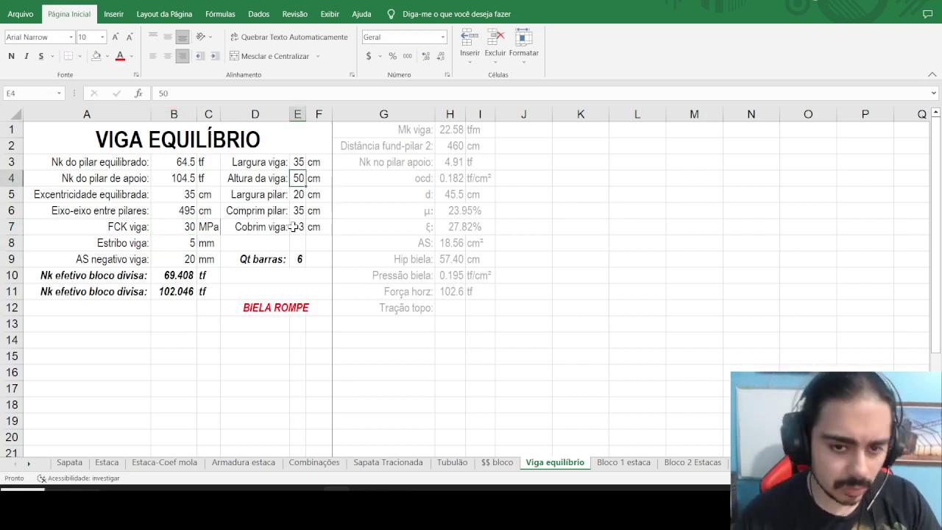
text(55)
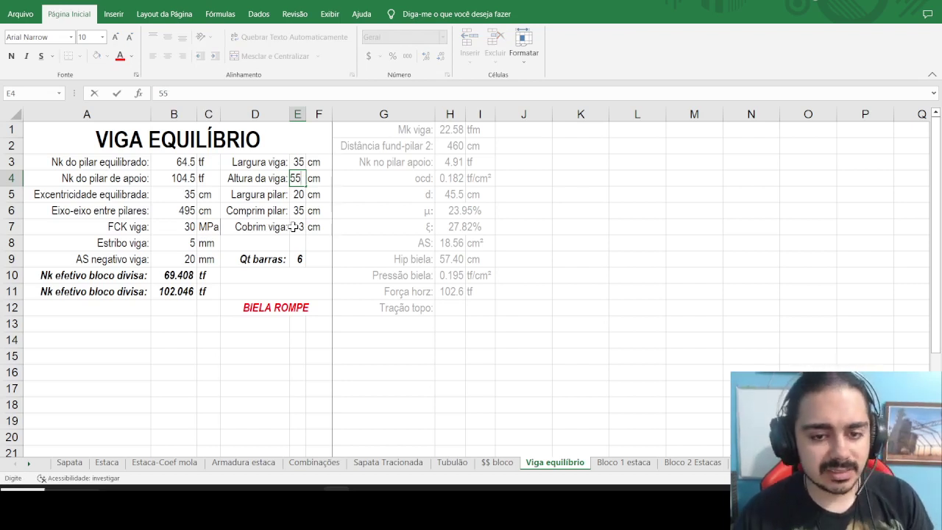
key(Return)
key(Up)
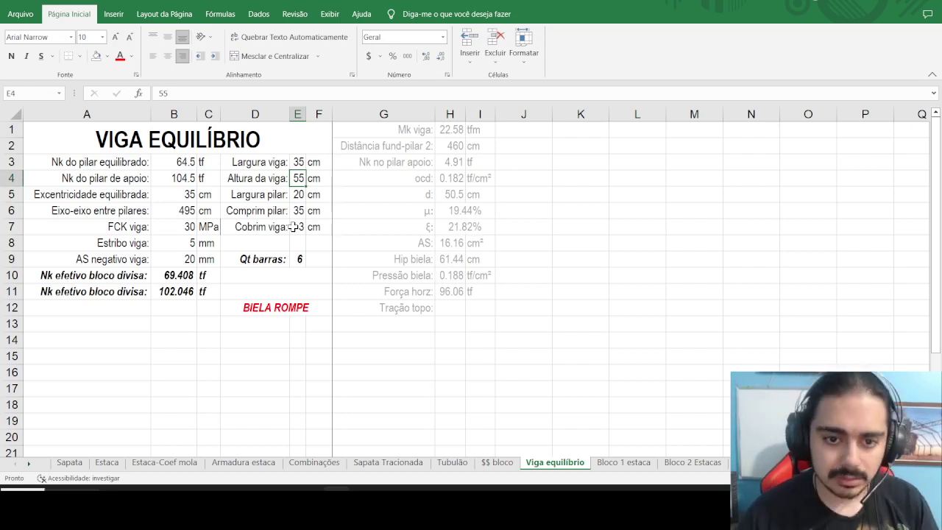
text(60)
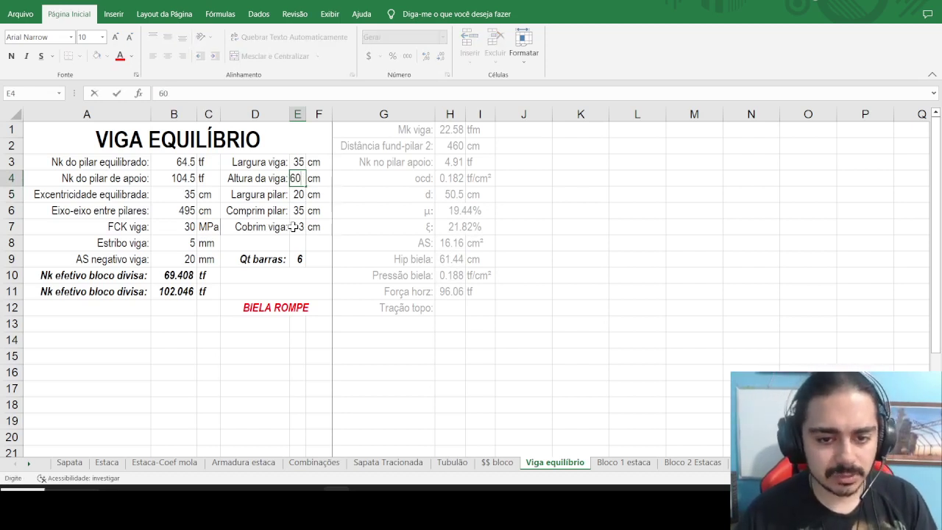
key(Return)
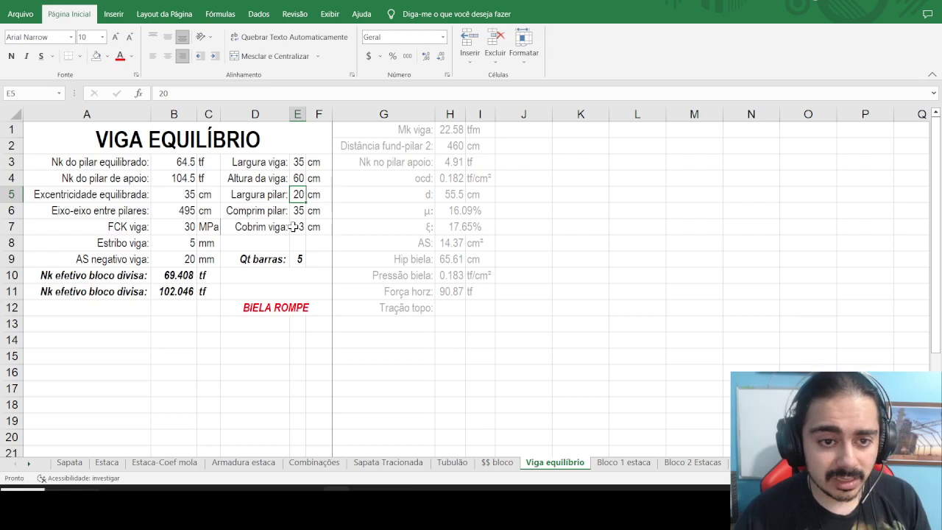
Set the beam height, Altura da viga, in E4 to 65 cm.
key(Up)
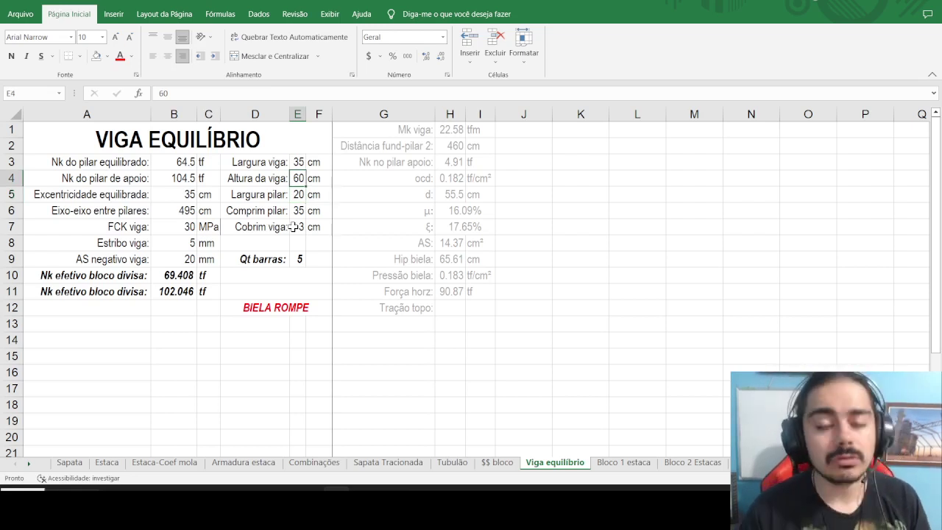
text(65)
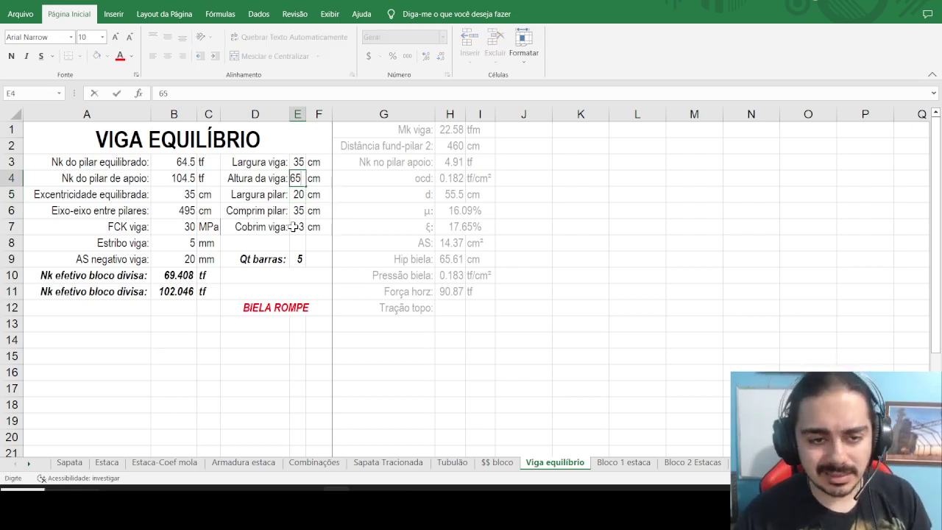
key(Return)
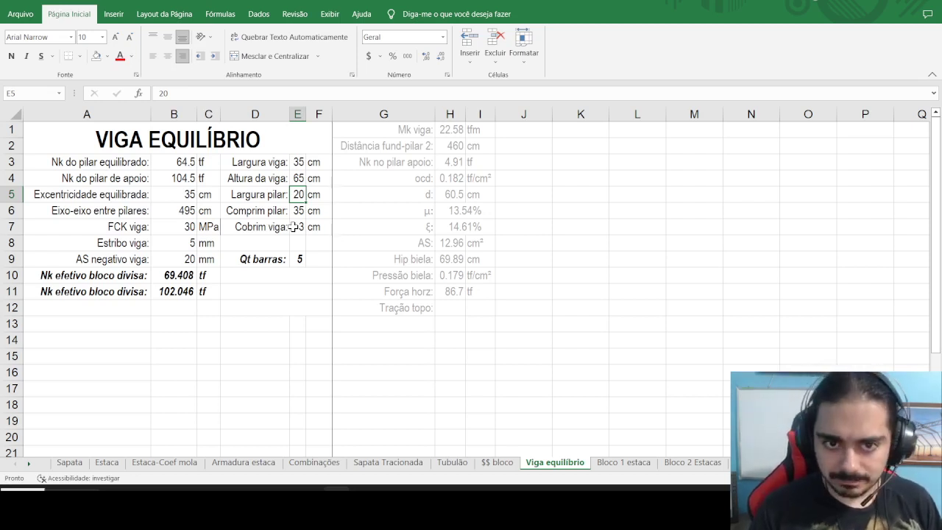
click(296, 160)
click(295, 180)
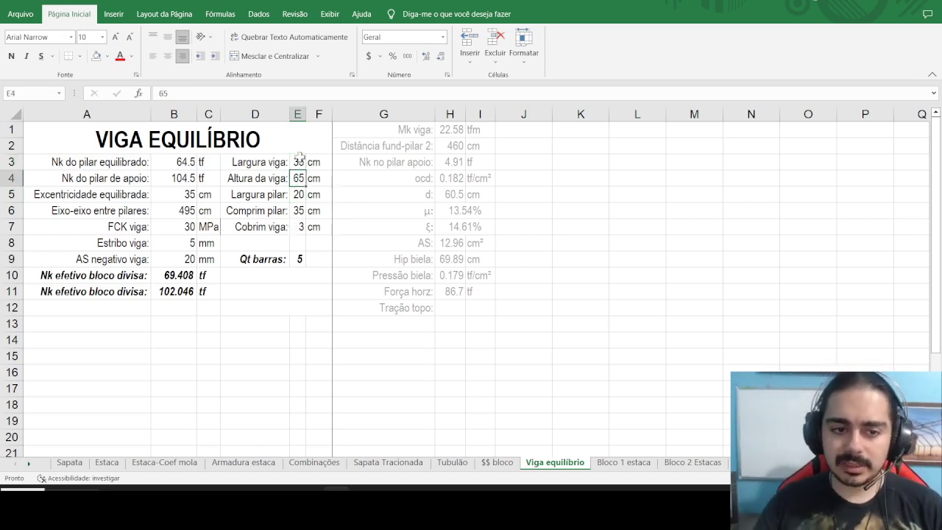
Replace the label in G12 with AS topo:.
click(451, 310)
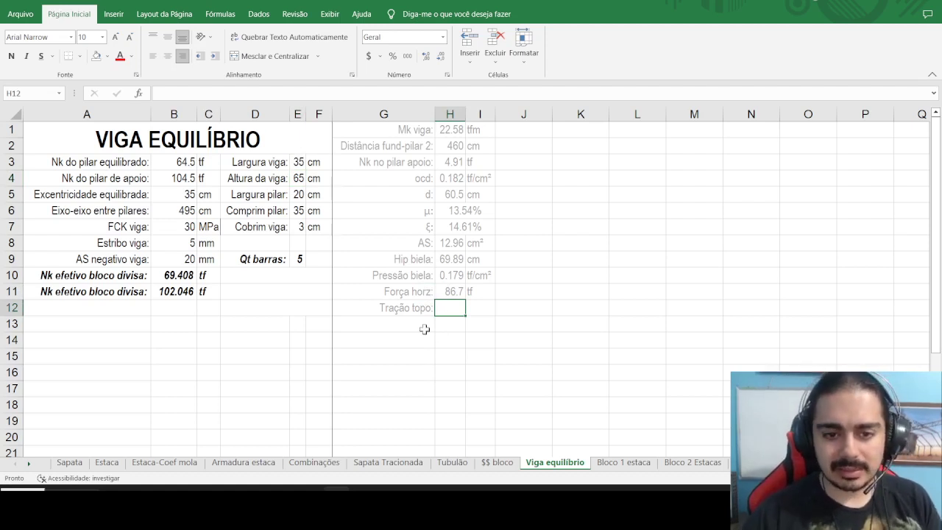
key(Left)
key(BackSpace)
text(tpo)
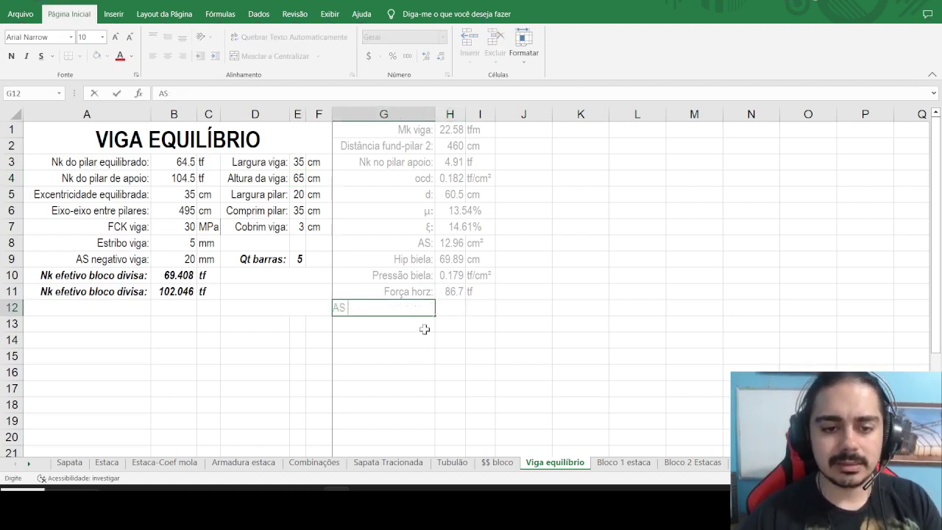
text(opo:)
key(Return)
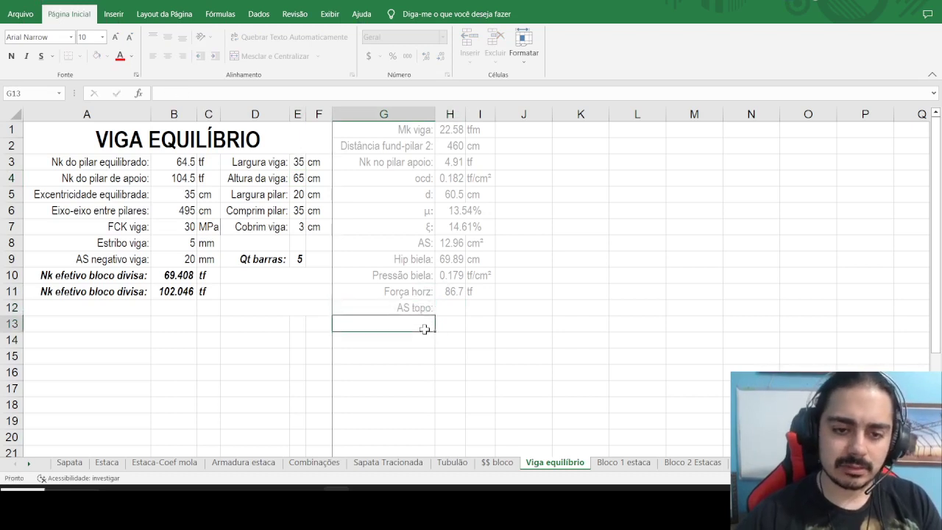
Replace the label in G11 with Tração topo:.
key(Up)
key(Up)
text(Tração topo)
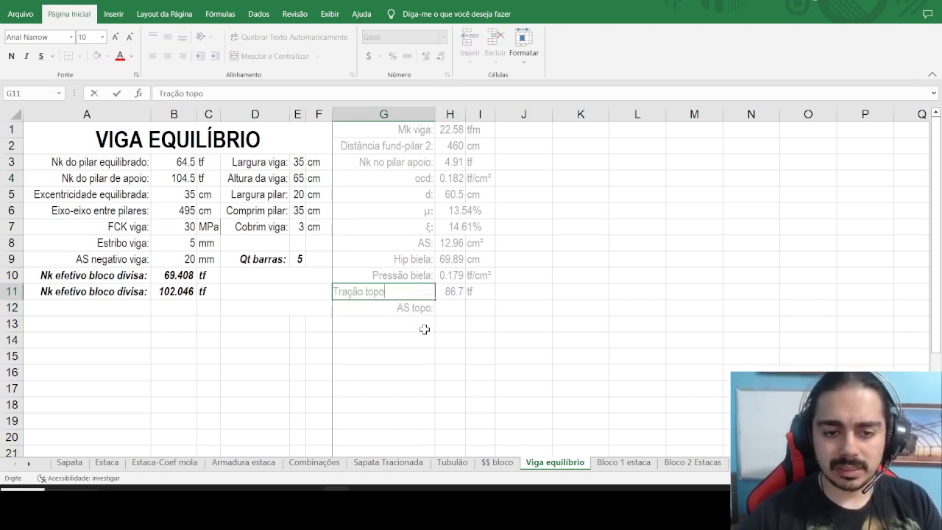
key(Return)
key(alt+Tab)
key(alt+Tab)
click(227, 503)
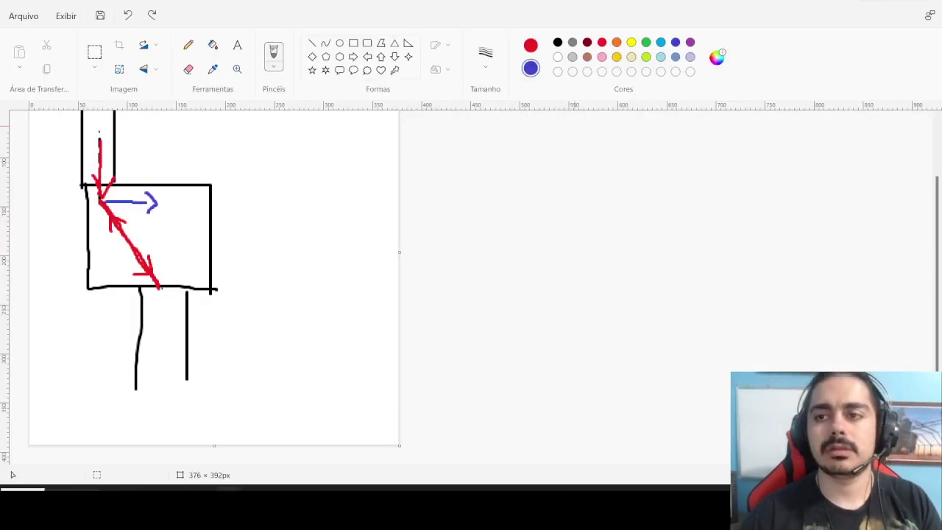
key(alt+Tab)
Calculate AS topo in H12 with =H11/5*1.15 and enter its unit, cm², in I12.
click(448, 305)
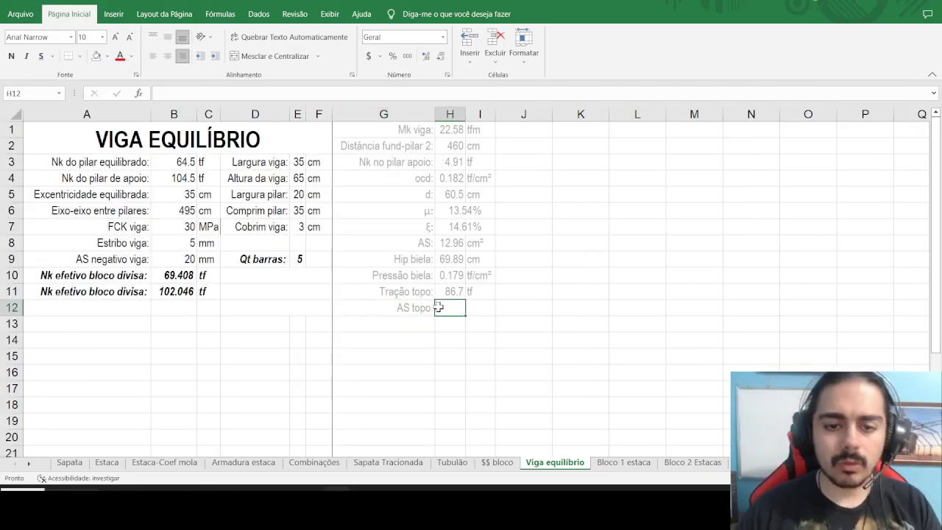
text(=)
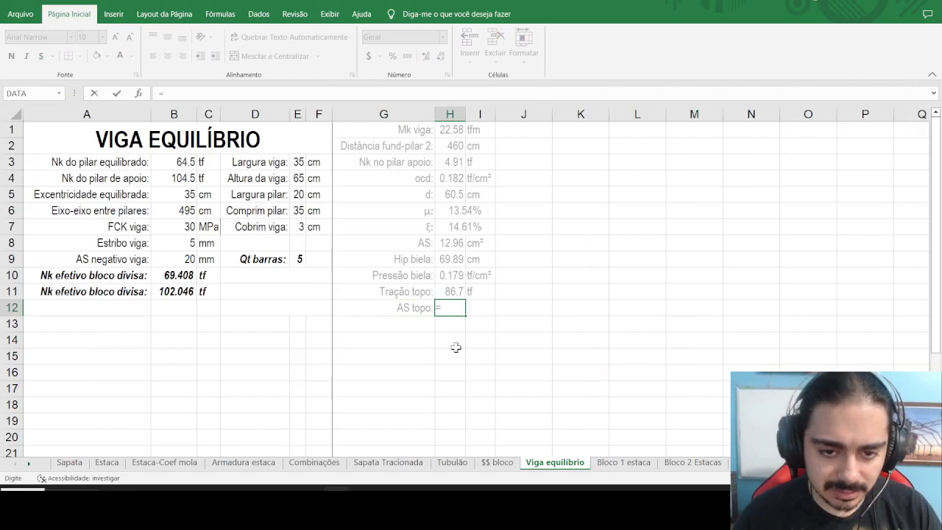
click(450, 291)
text(/5*)
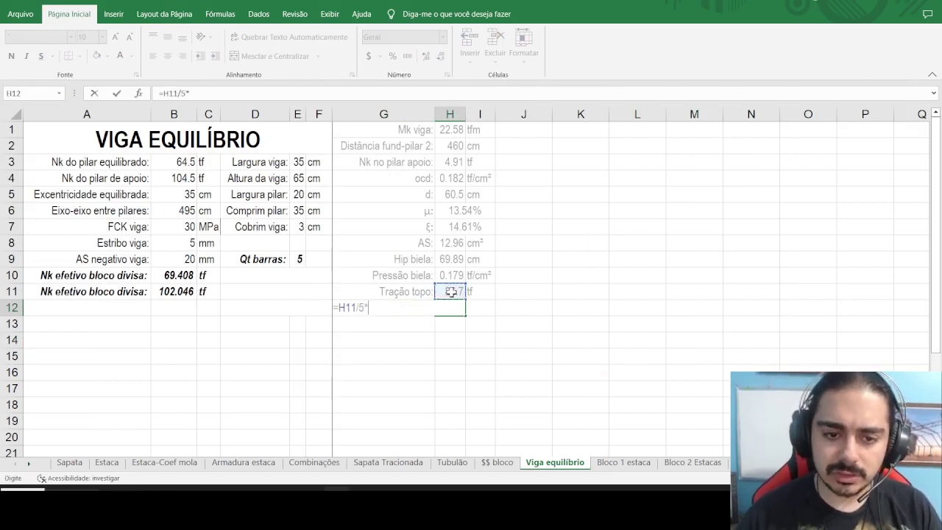
text(1.1)
key(Return)
key(Up)
key(Right)
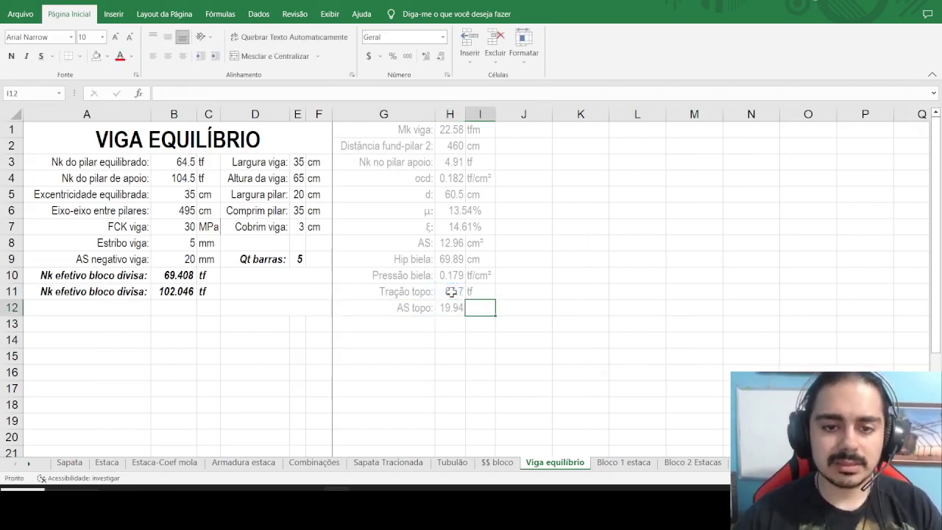
text(cm²)
key(Return)
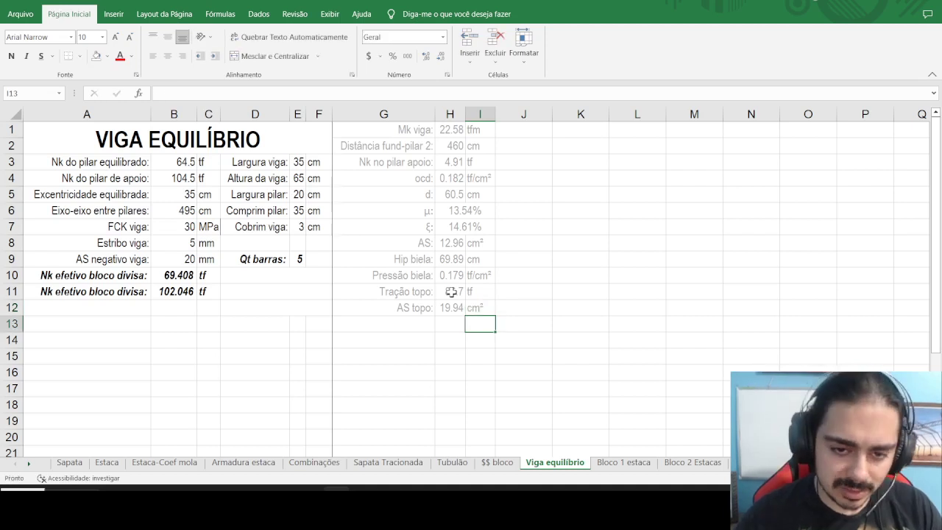
Change the Qt barras formula in E9 to use the larger steel area, MÁXIMO(H8,H12), in place of H8 alone.
click(297, 259)
click(259, 94)
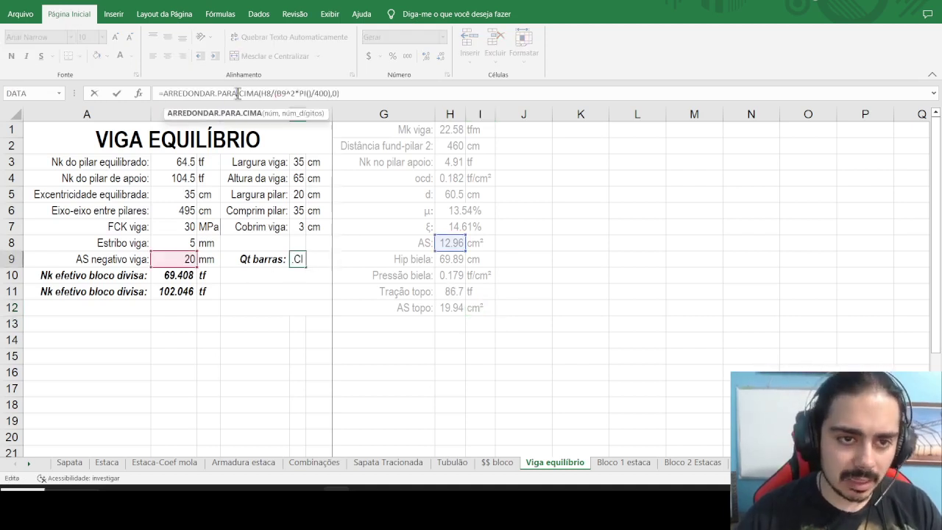
text(máximo)
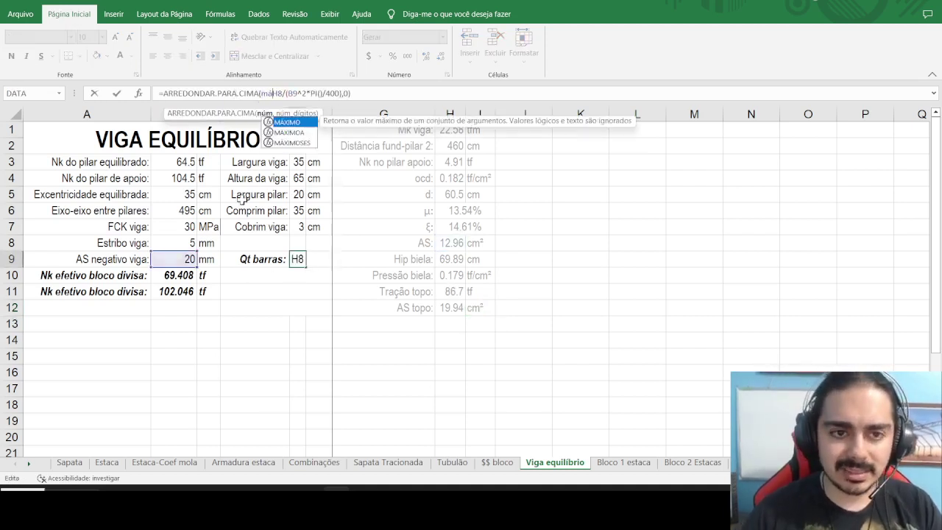
text(()
key(Right)
key(Right)
text(,)
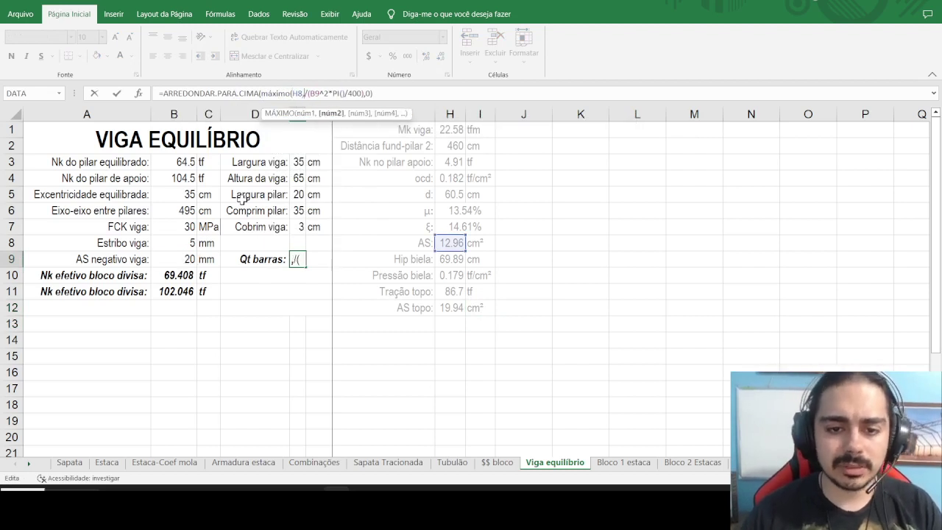
click(442, 308)
text())
key(ctrl+Return)
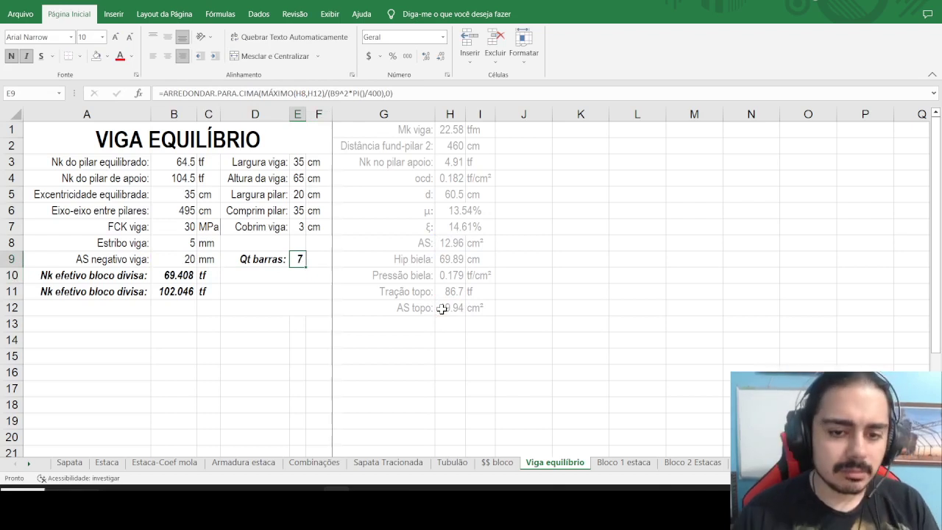
click(441, 309)
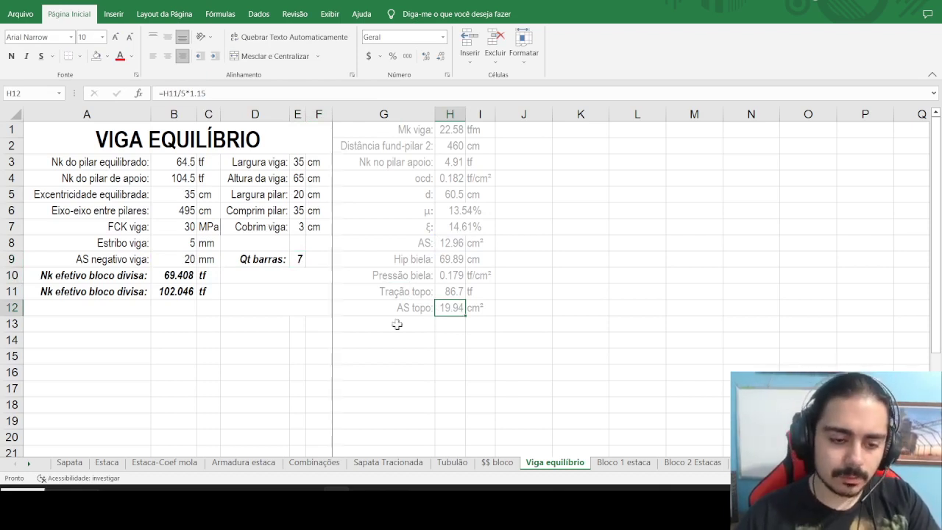
Switch to the Paint sketch and extend the block as a beam with two black horizontal lines reaching the canvas edge.
click(229, 488)
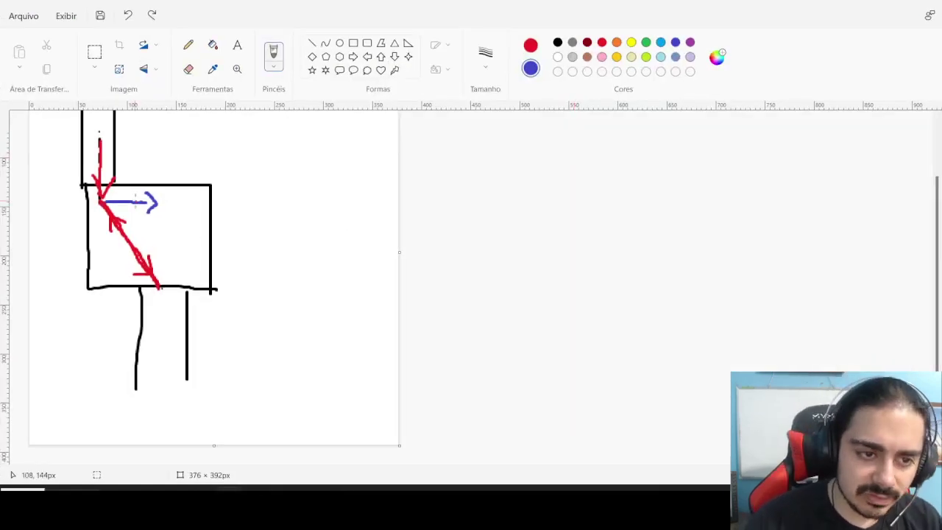
click(559, 43)
mouse_move(212, 184)
mouse_down()
mouse_move(315, 185)
mouse_move(510, 111)
mouse_up()
key(ctrl+z)
drag(195, 183, 705, 183)
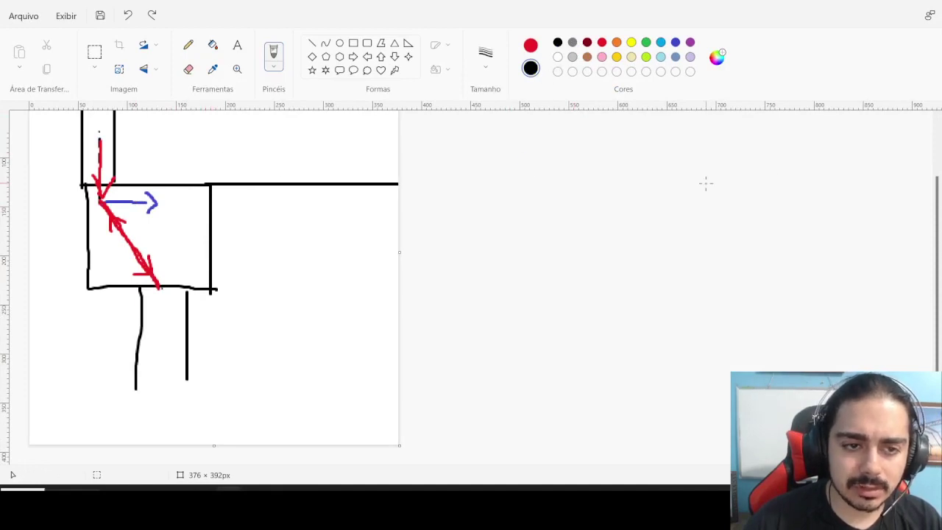
drag(212, 290, 560, 288)
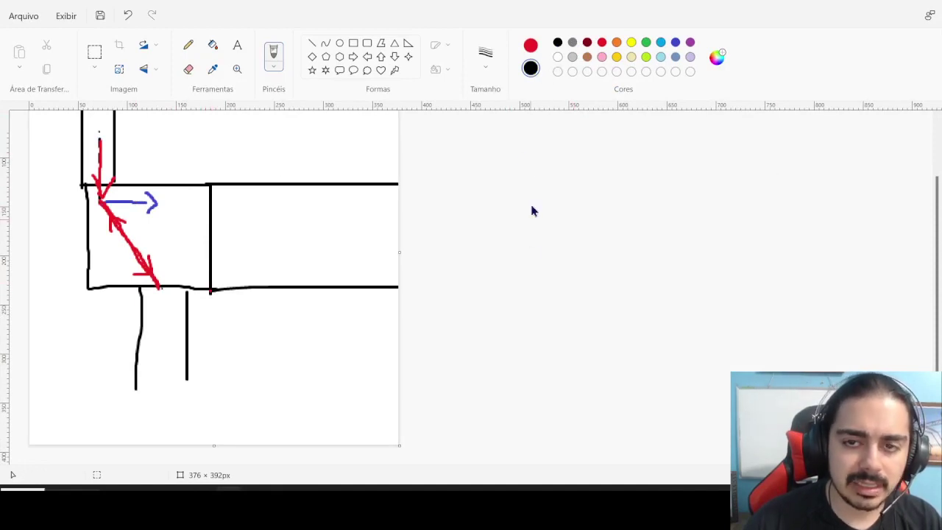
Extend the horizontal tension arrow along the upper part of the beam with a blue line, broken near its end.
click(675, 42)
drag(149, 206, 442, 202)
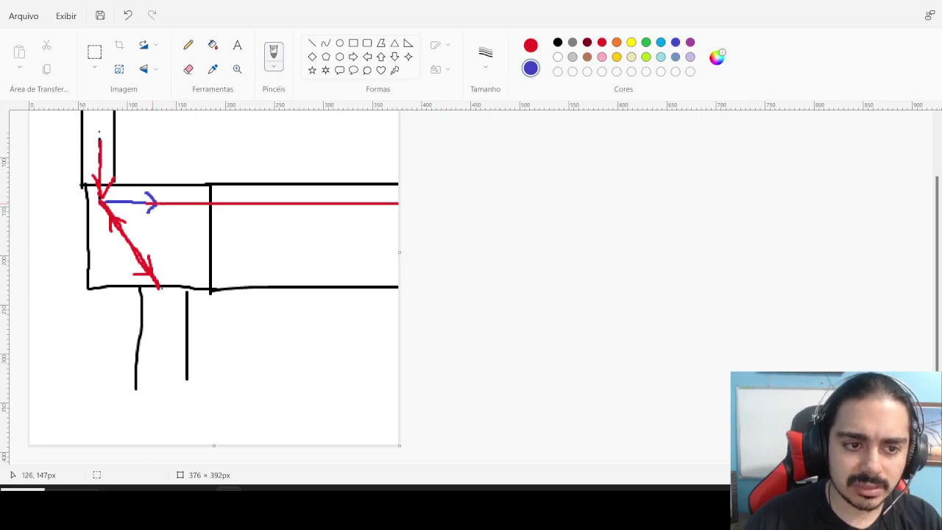
key(ctrl+z)
drag(150, 204, 349, 204)
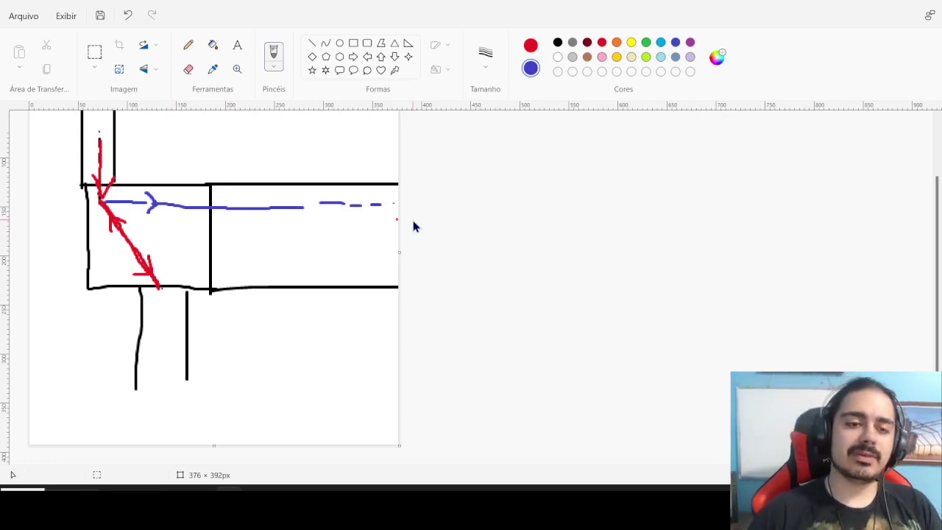
Try red force strokes, including a second strut arrow between the support and the blue tension line, and undo them.
drag(170, 289, 170, 212)
mouse_move(151, 243)
mouse_down()
mouse_move(193, 190)
mouse_move(202, 218)
mouse_up()
key(ctrl+z)
key(ctrl+z)
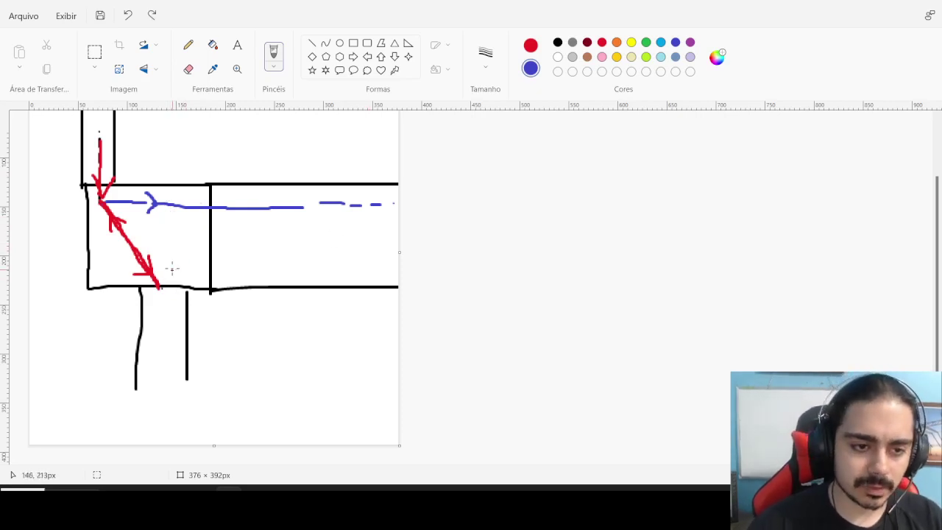
mouse_move(162, 288)
mouse_down()
mouse_move(199, 237)
mouse_move(193, 218)
mouse_move(210, 229)
mouse_up()
drag(167, 254, 190, 265)
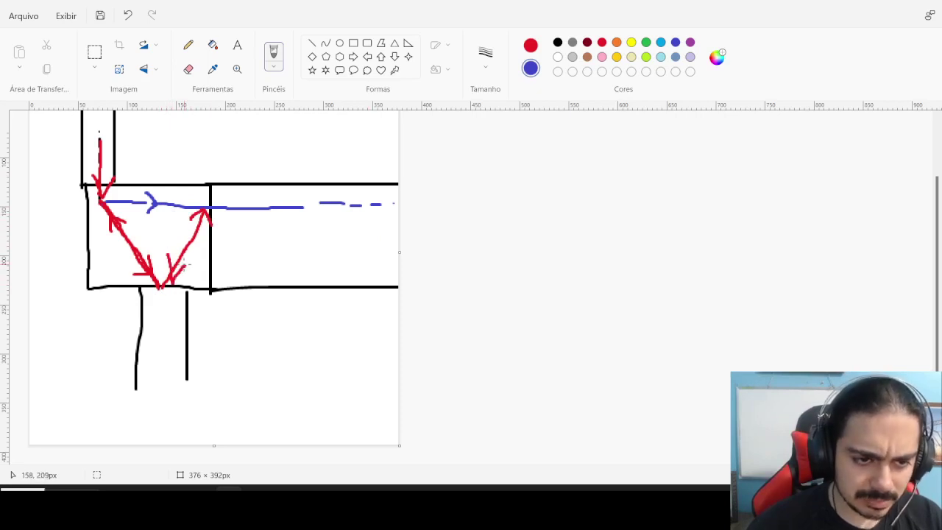
key(ctrl+z)
key(ctrl+z)
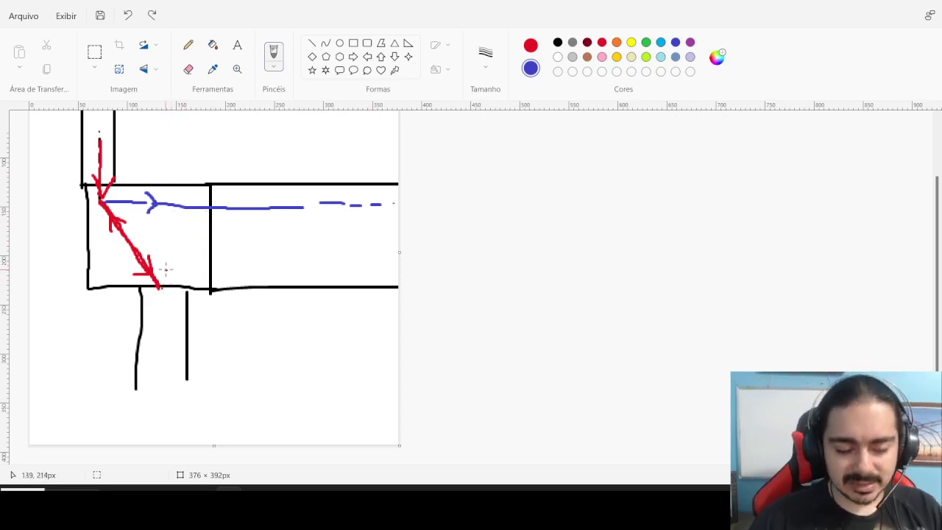
mouse_move(101, 126)
mouse_down()
mouse_move(103, 168)
mouse_move(88, 177)
mouse_move(176, 324)
mouse_move(42, 139)
mouse_up()
key(ctrl+z)
key(ctrl+z)
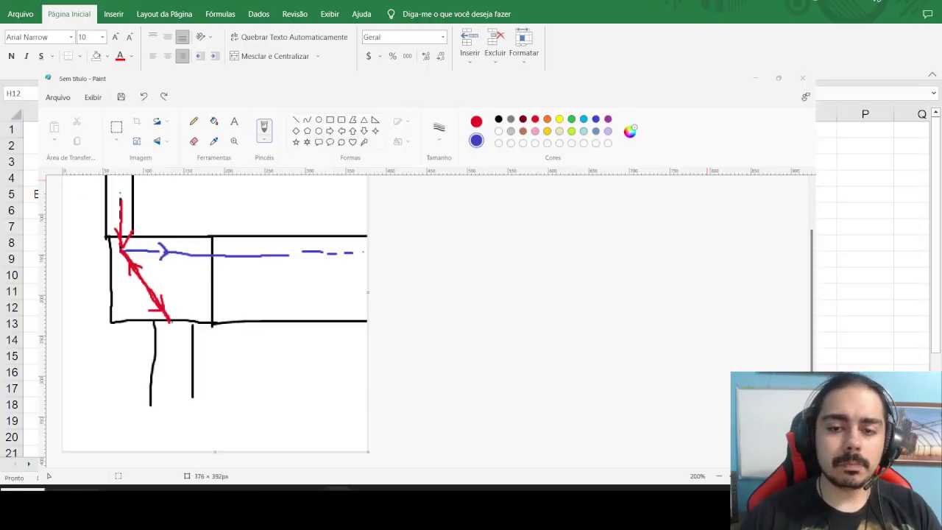
Return to the Excel spreadsheet and label G13 as Peso viga eq:.
click(755, 78)
click(413, 331)
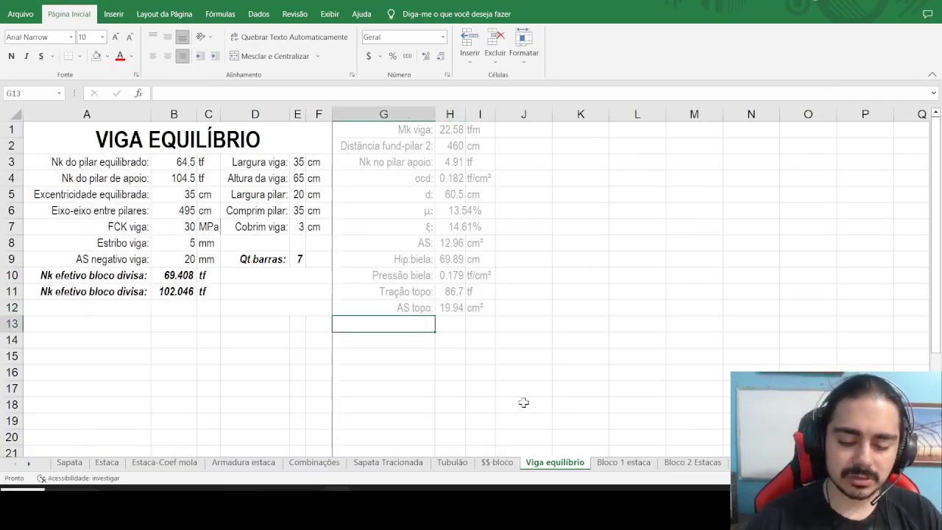
text(Peso viga)
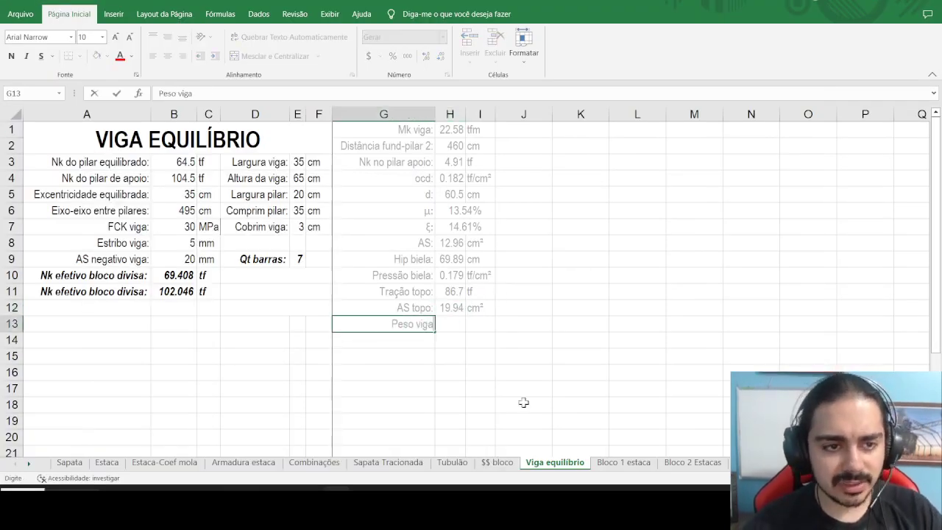
text( eq:)
key(Tab)
Calculate the equilibrium beam's weight in H13 with =E3*E4/100^3*H2*2.4.
text(=)
click(295, 164)
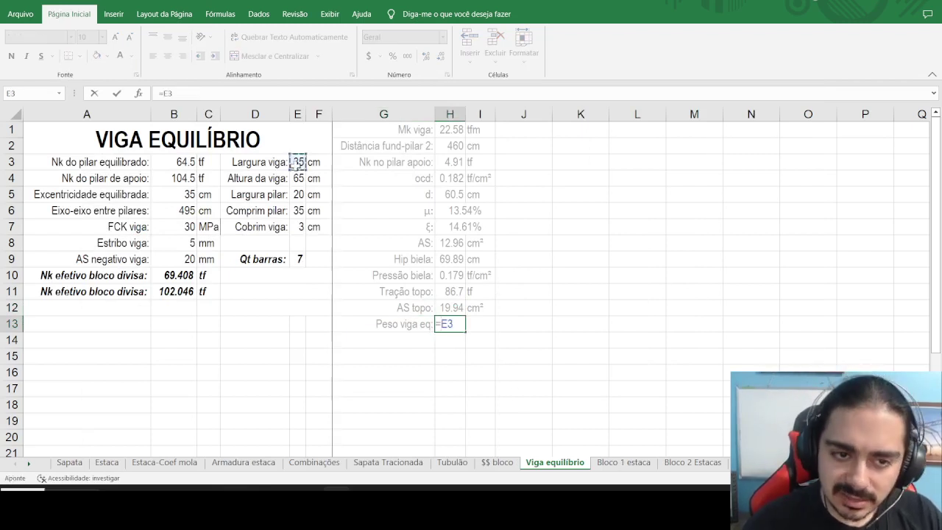
text(*)
click(297, 177)
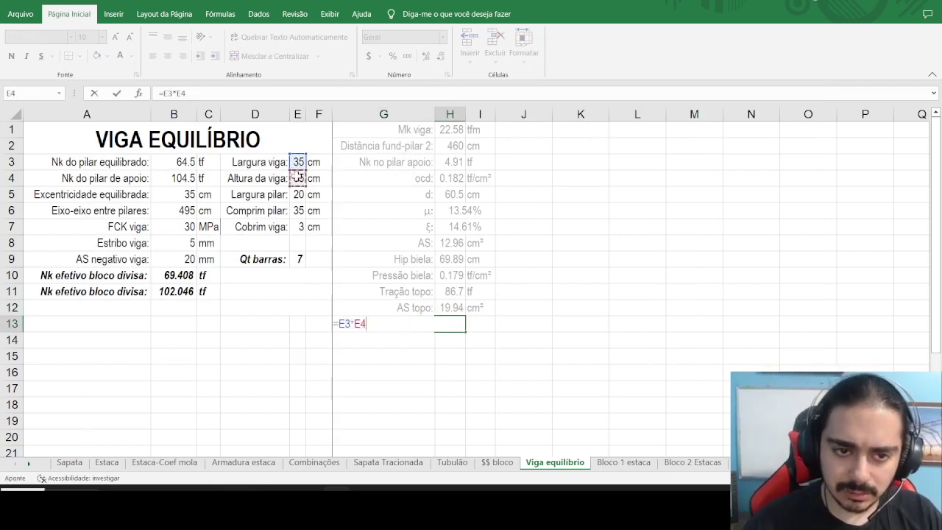
text(/100^3)
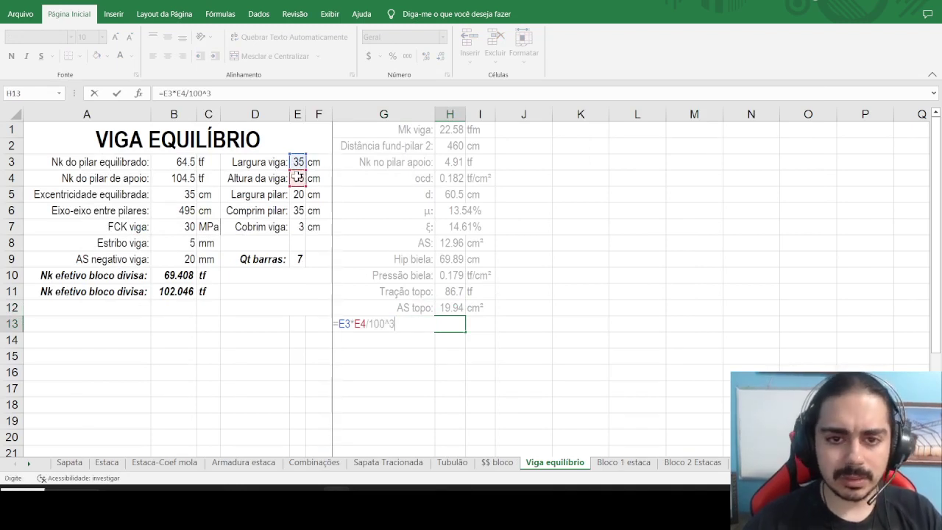
text(*)
click(440, 145)
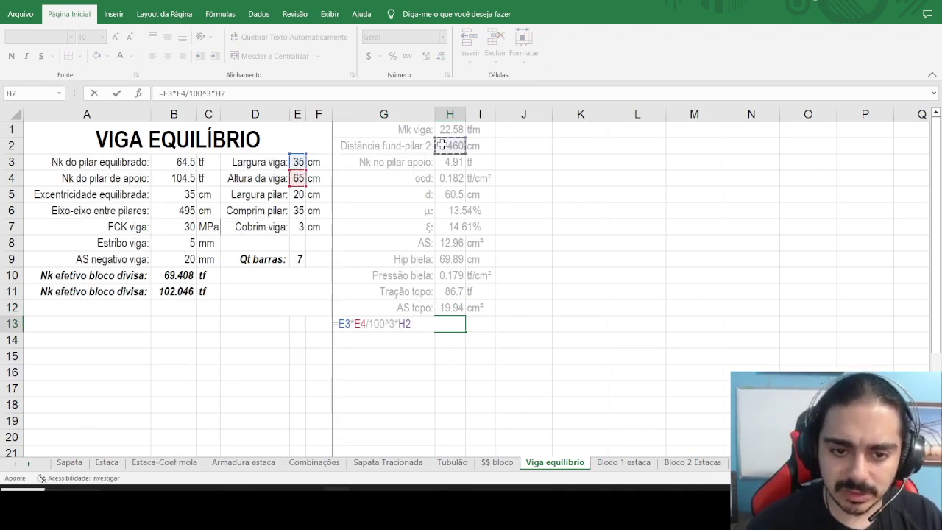
text(*2.4)
key(Left)
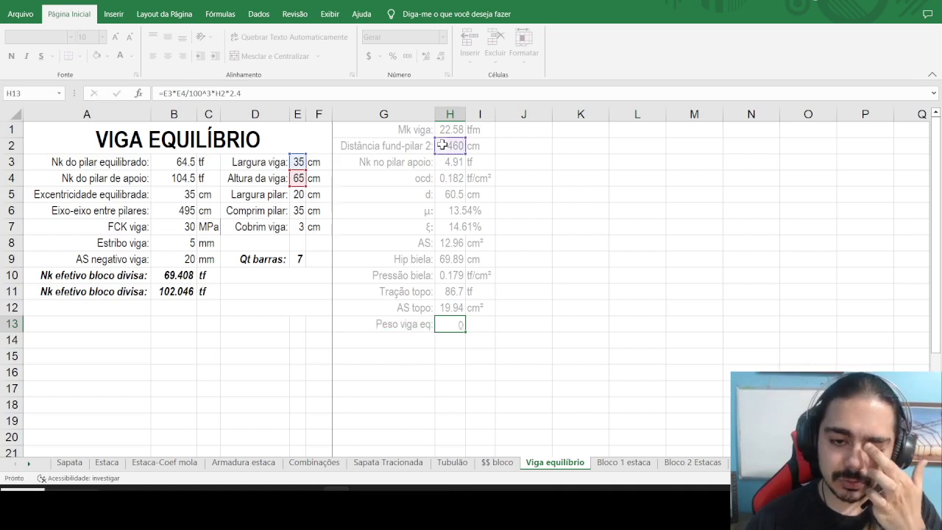
Enter the unit tf in I13 for the beam weight.
key(Right)
key(Right)
text(t)
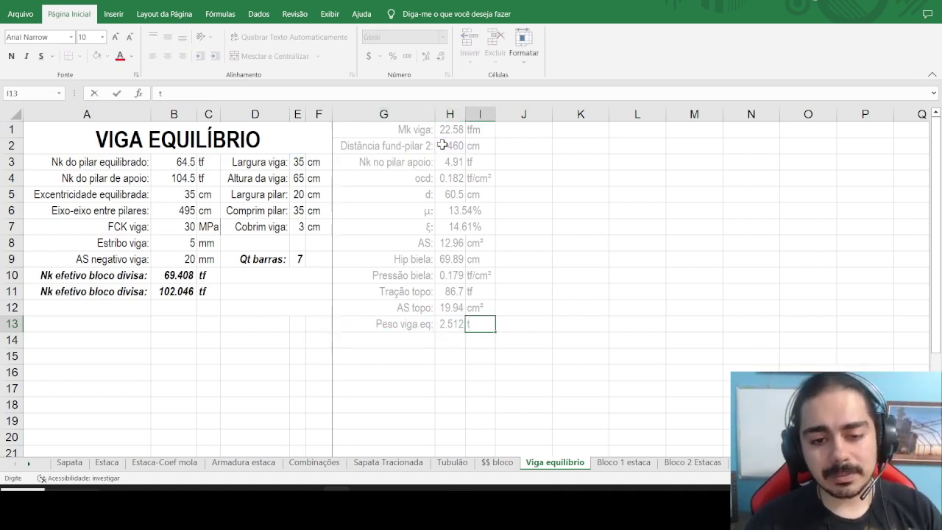
text(f)
key(Return)
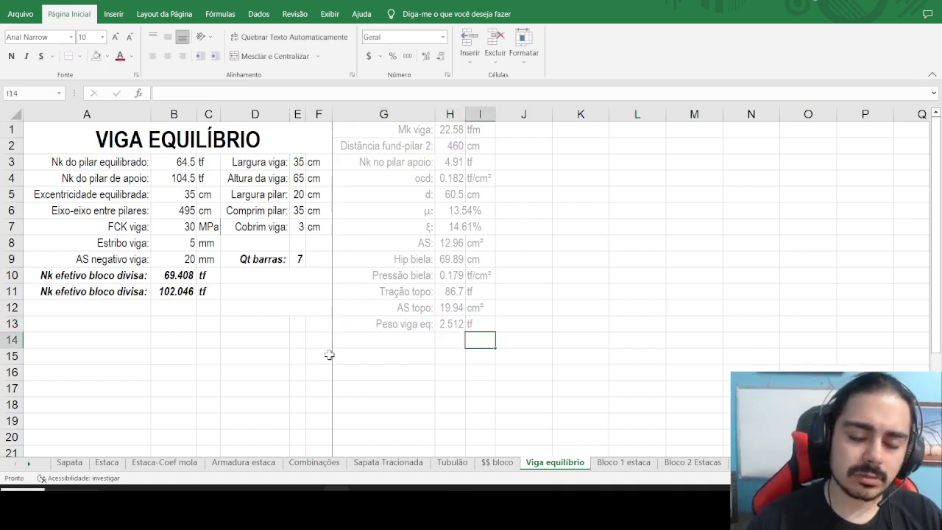
Format the Tração topo and AS topo values in H11:H12 to three decimals and fit column H to its contents.
click(446, 324)
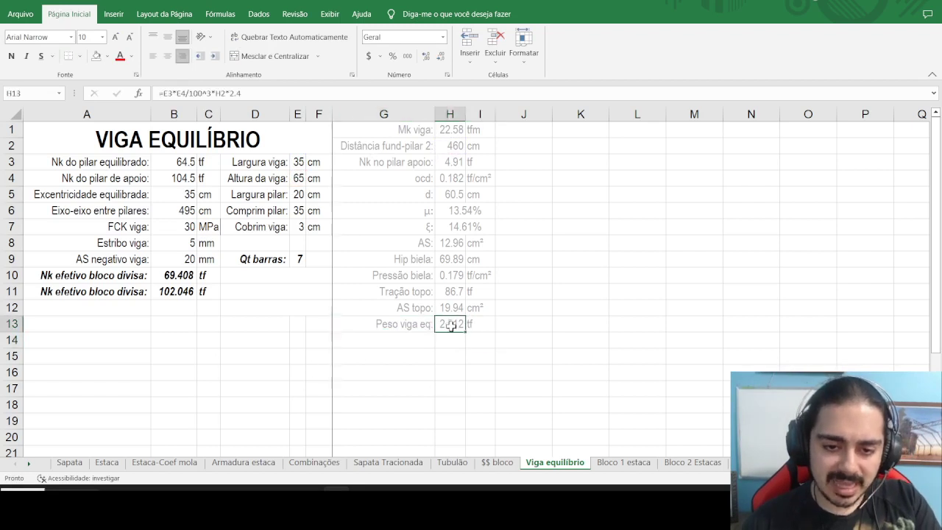
double_click(465, 118)
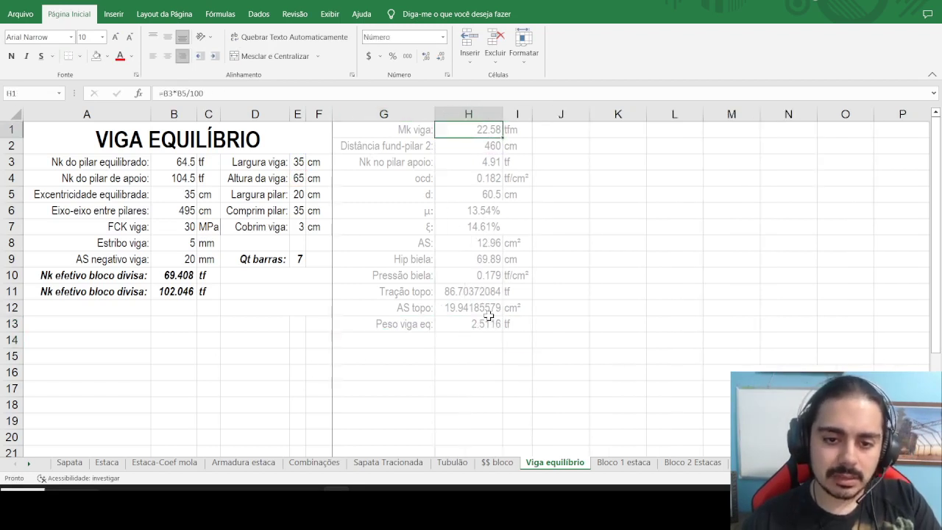
drag(477, 287, 476, 302)
click(438, 56)
click(438, 56)
click(439, 56)
click(439, 56)
click(439, 56)
drag(502, 116, 501, 116)
double_click(502, 116)
click(414, 206)
click(443, 313)
click(455, 338)
Add half the beam weight to the Nk efetivo bloco divisa formula in B10, making it =B3+H3+H13/2.
click(177, 275)
click(211, 95)
text(+)
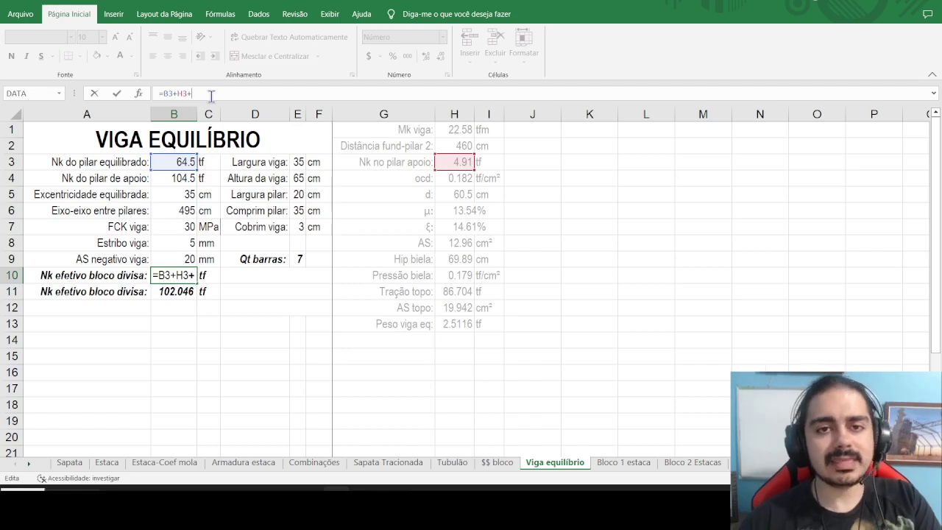
click(457, 324)
text(/2)
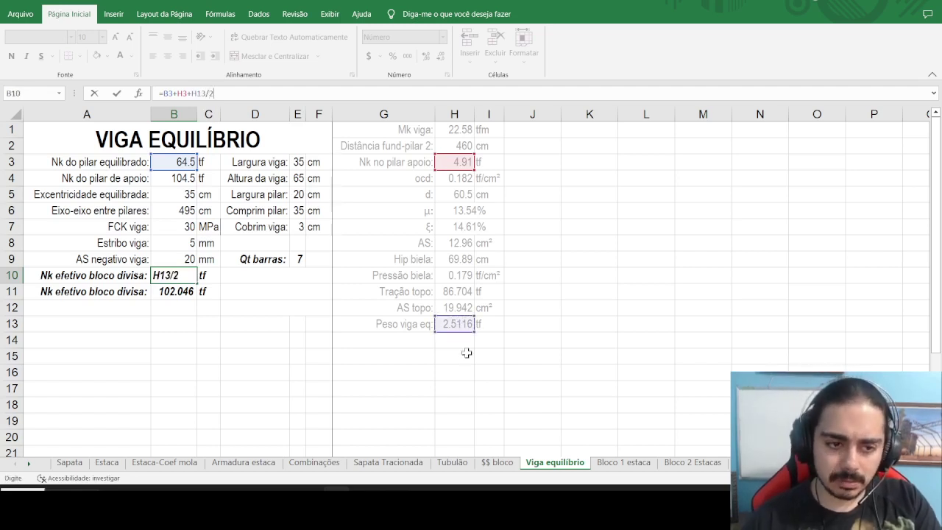
key(Return)
key(Left)
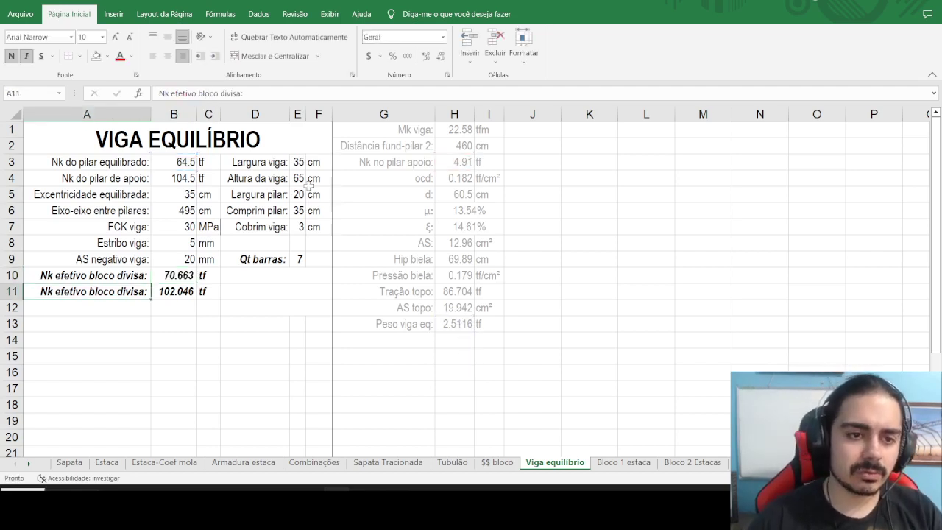
Correct the duplicated load label in A11 to read "Nk efetivo bloco apoio:".
key(F2)
key(BackSpace)
key(BackSpace)
key(BackSpace)
key(BackSpace)
key(BackSpace)
key(BackSpace)
key(BackSpace)
text(apoio:)
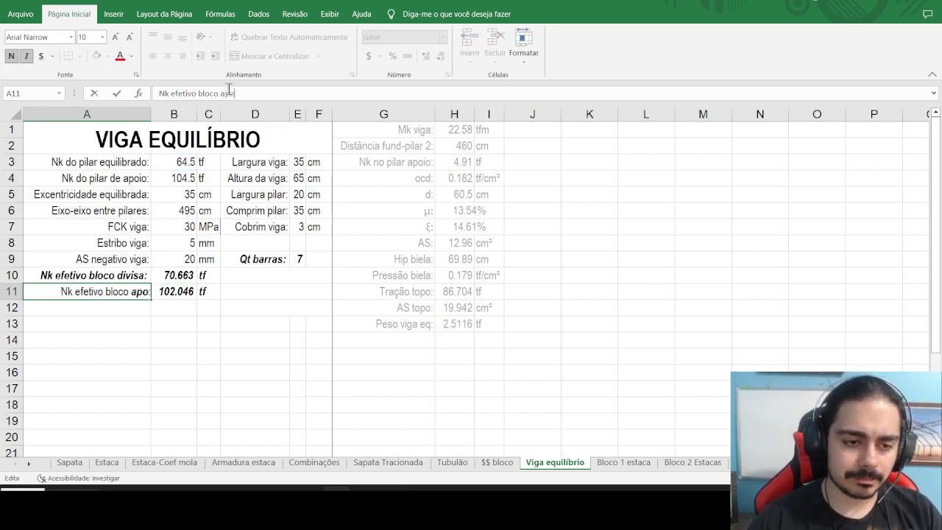
key(Tab)
Add the beam weight to the support block's effective load formula in B11, making it =B4-H3/2+H13.
key(F2)
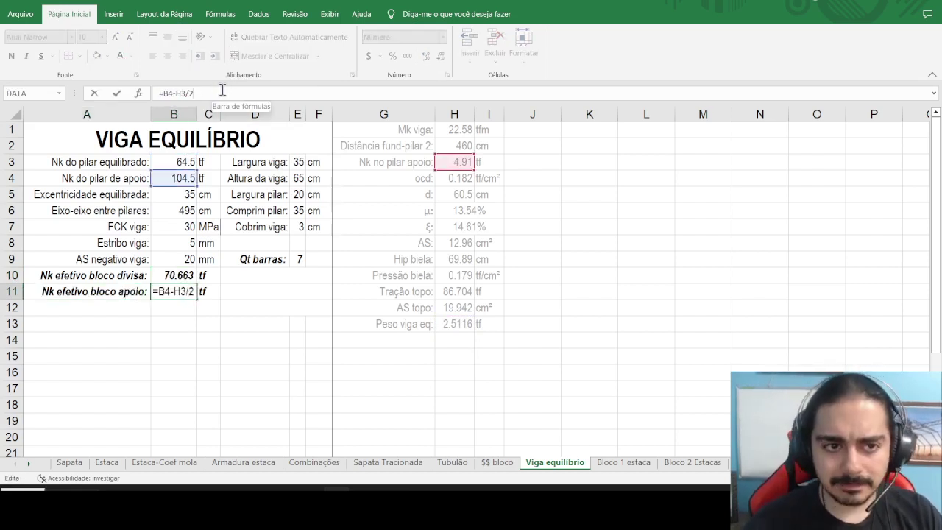
text(+)
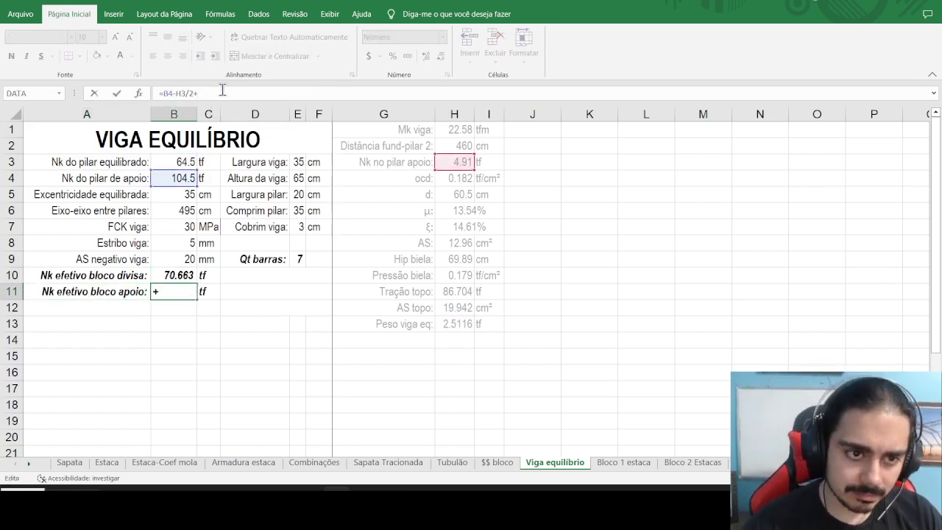
click(448, 329)
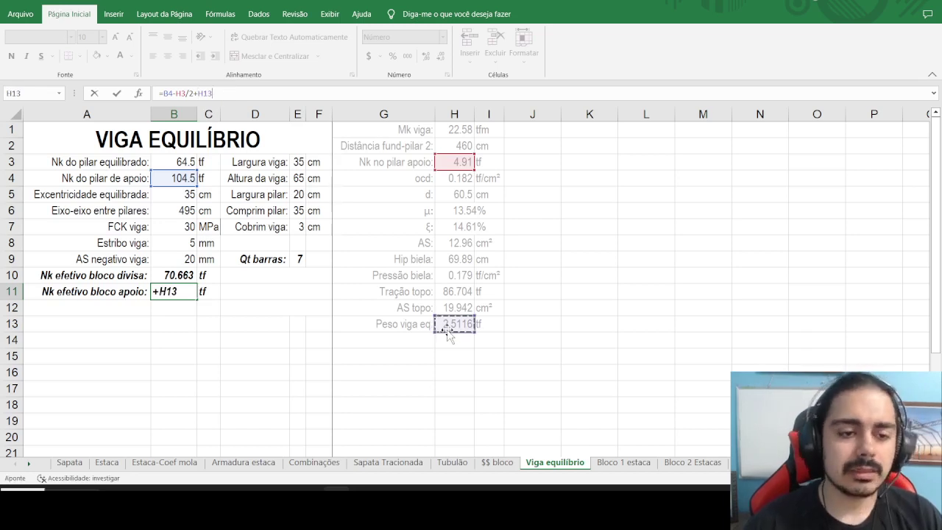
key(Return)
key(Up)
key(Up)
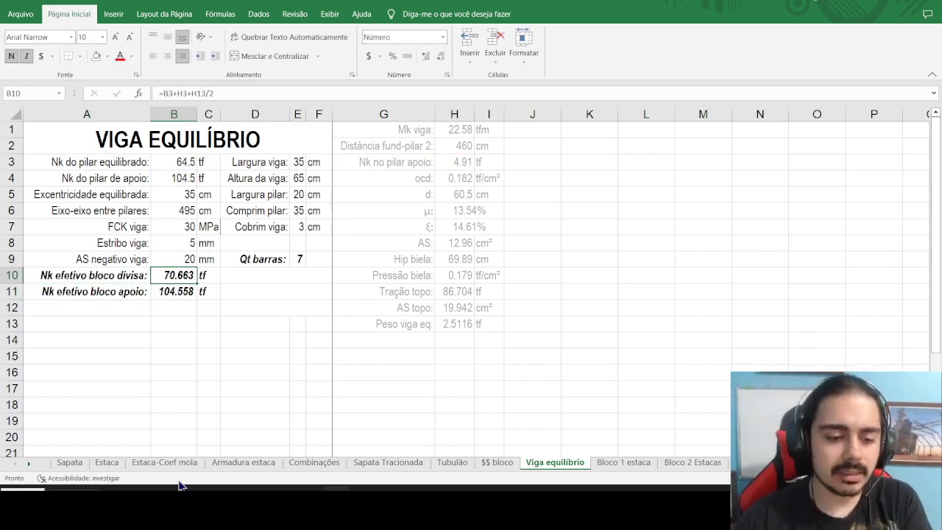
Switch to the AutoCAD foundation plan and compare its pile capacity and P7 and P8 loads with the effective block loads in the Excel sheet.
click(201, 501)
scroll(388, 258, down, 2)
drag(354, 304, 373, 255)
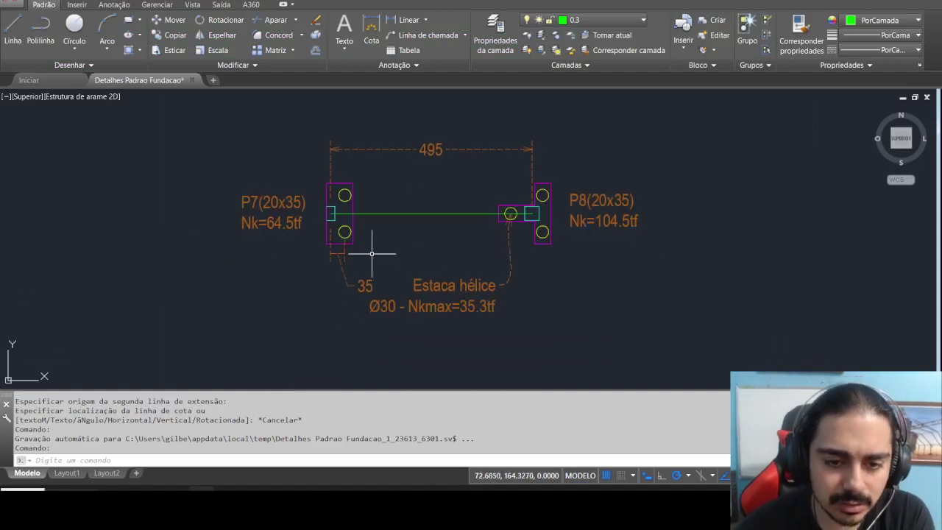
scroll(475, 278, up, 2)
click(478, 274)
click(443, 316)
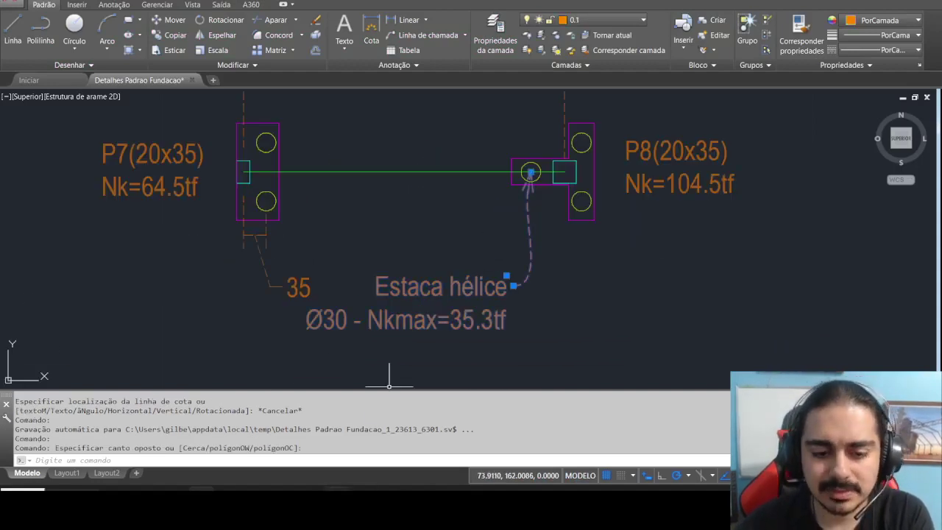
drag(550, 341, 555, 332)
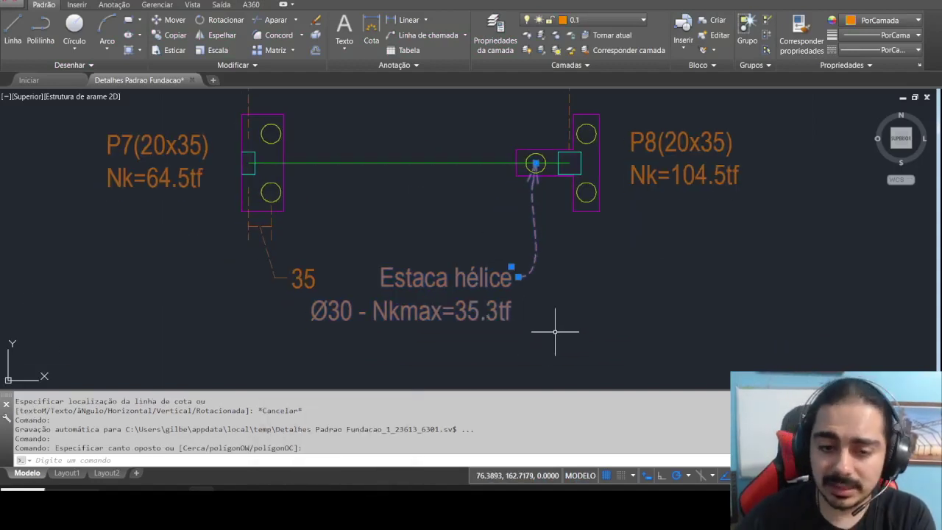
drag(294, 216, 305, 225)
key(Escape)
click(340, 499)
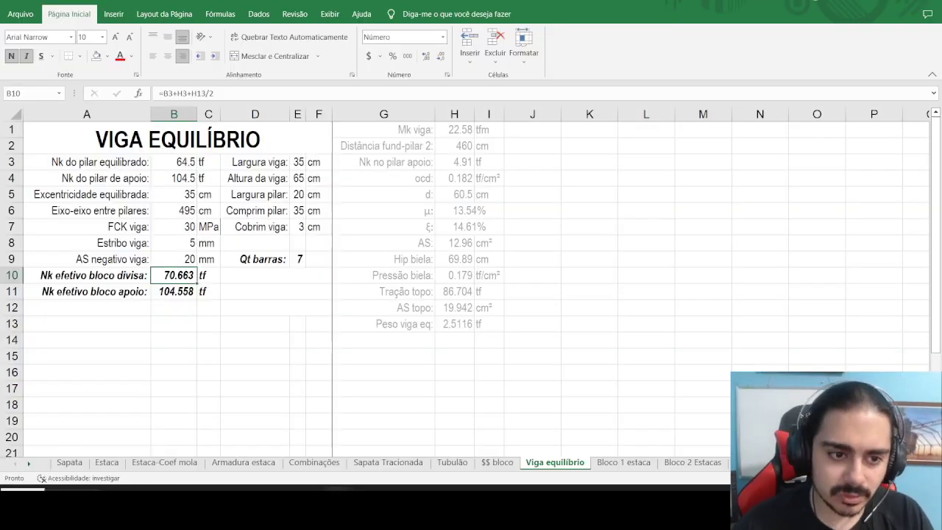
click(202, 499)
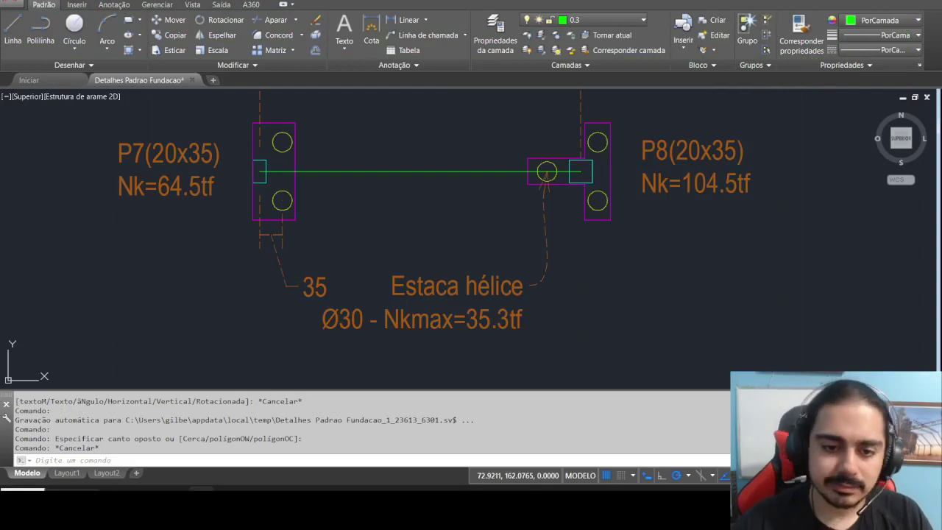
click(340, 499)
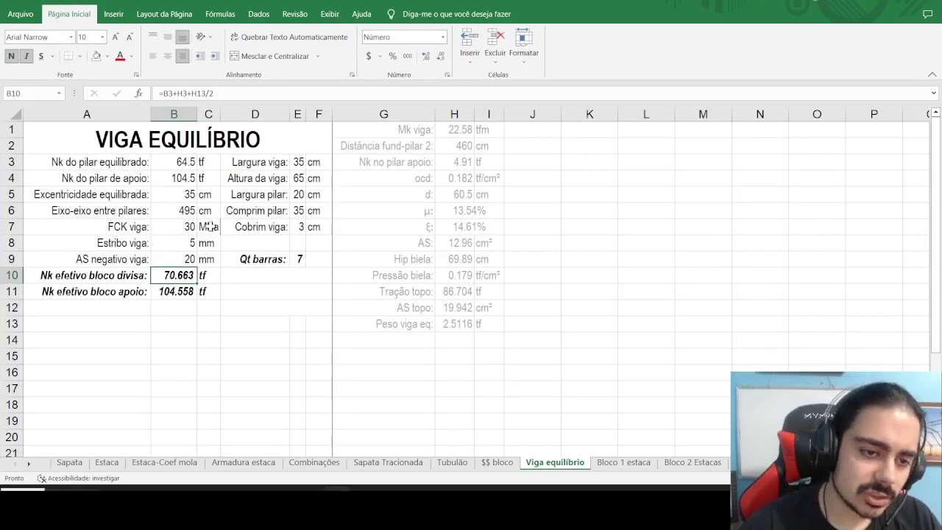
Remove the stray border beside the FCK viga unit in C7:D7.
drag(204, 226, 254, 227)
click(80, 56)
click(99, 148)
click(253, 288)
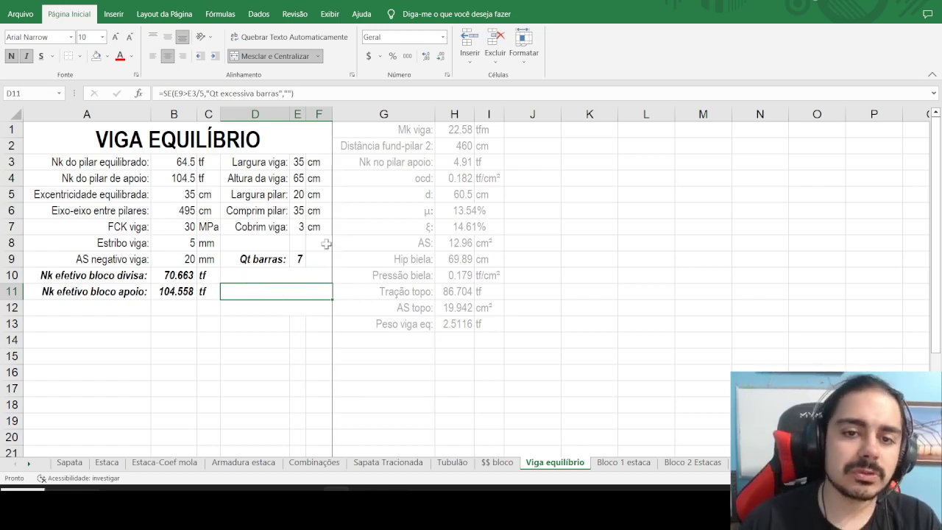
Test an Eixo-eixo entre pilares of 250 cm in B6 and check its effect on the effective block loads.
drag(391, 163, 487, 165)
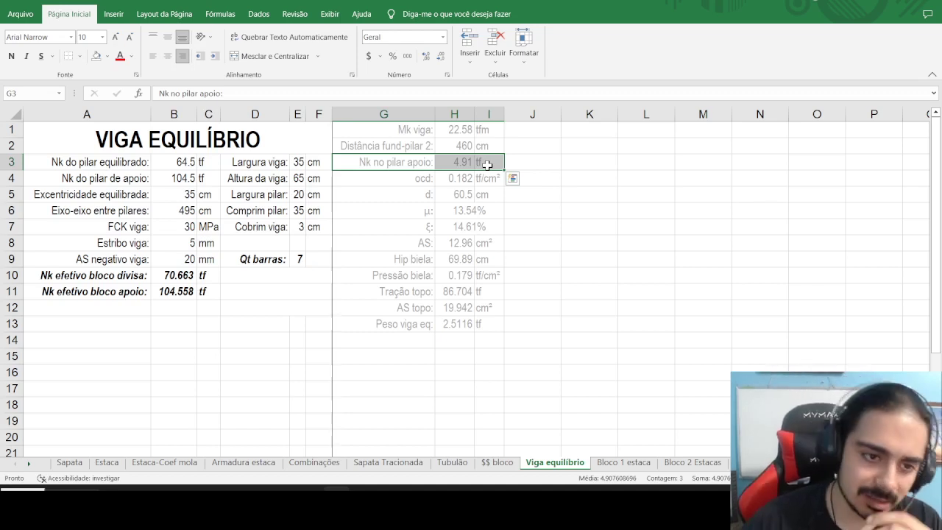
drag(154, 277, 159, 293)
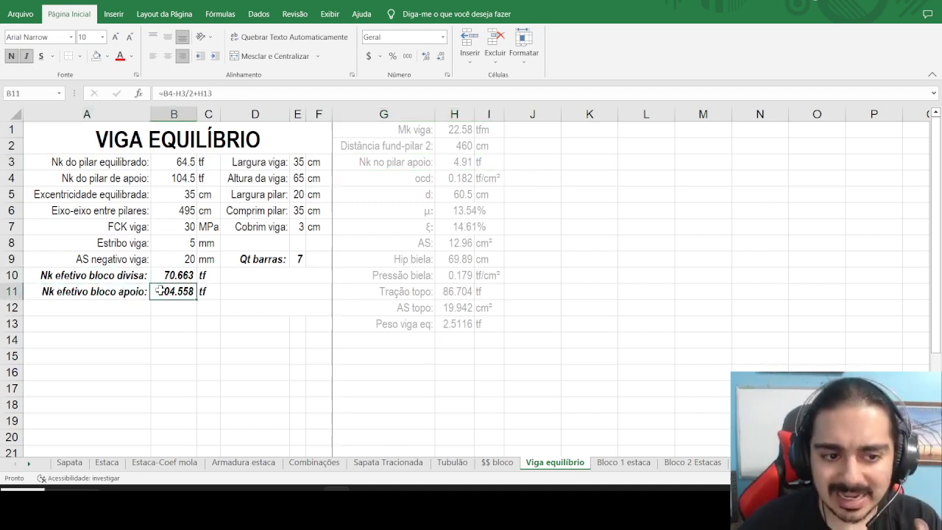
click(187, 211)
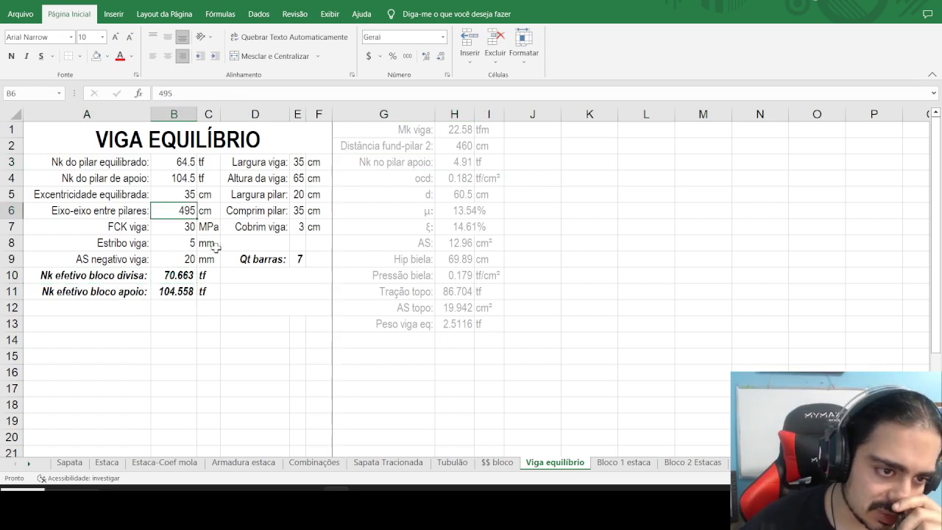
text(250)
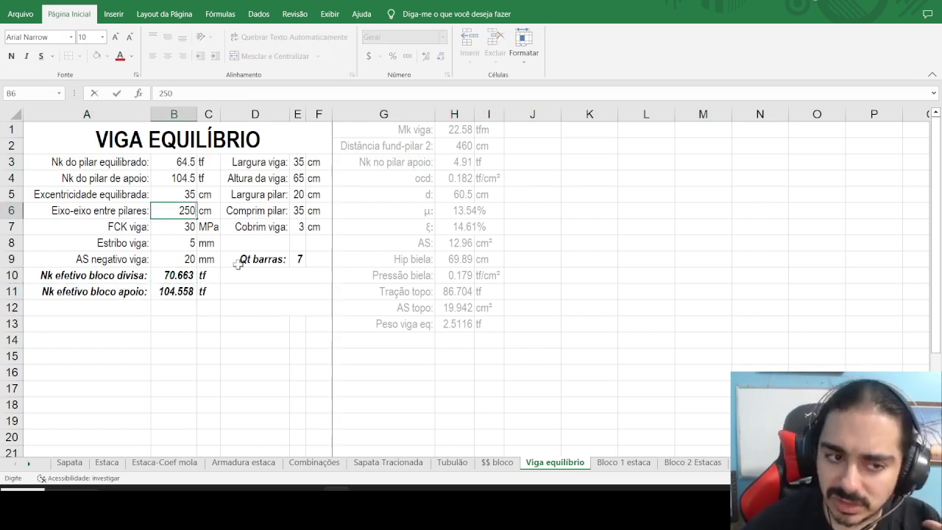
key(Return)
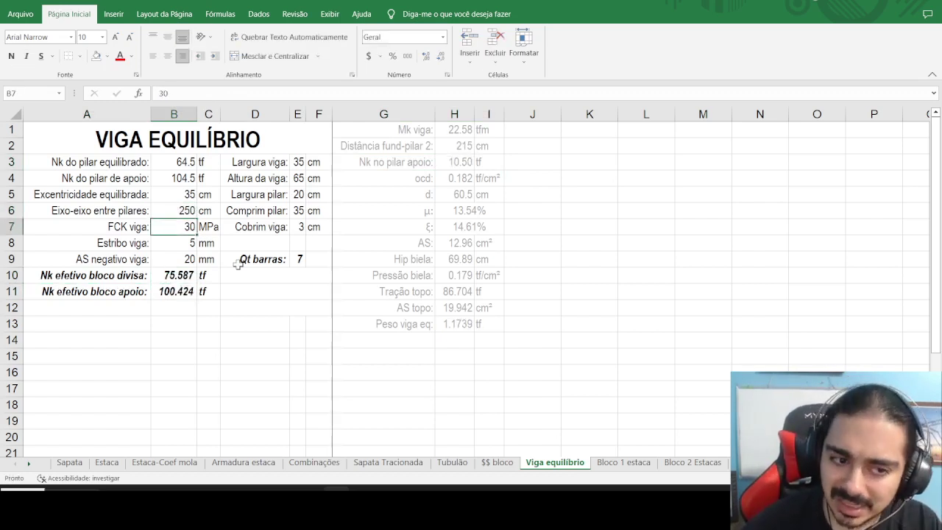
key(ctrl+z)
text(250)
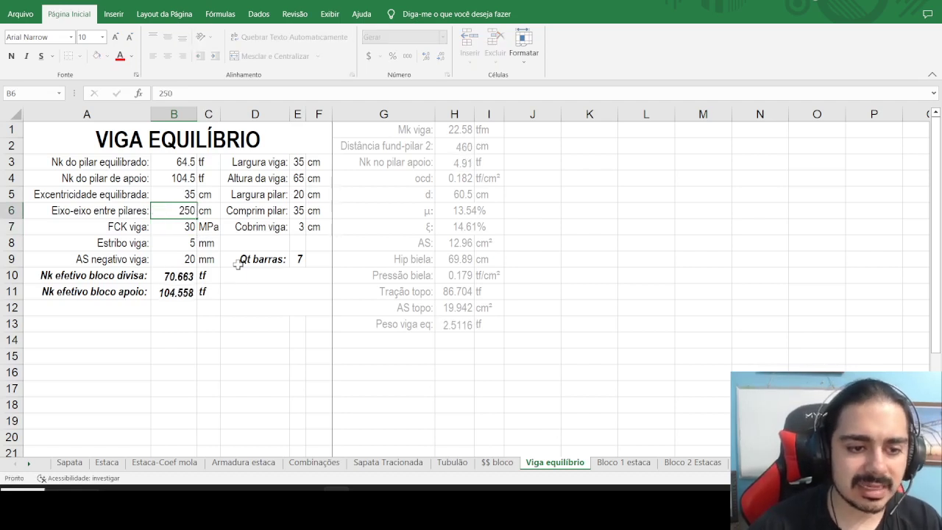
key(Return)
click(170, 274)
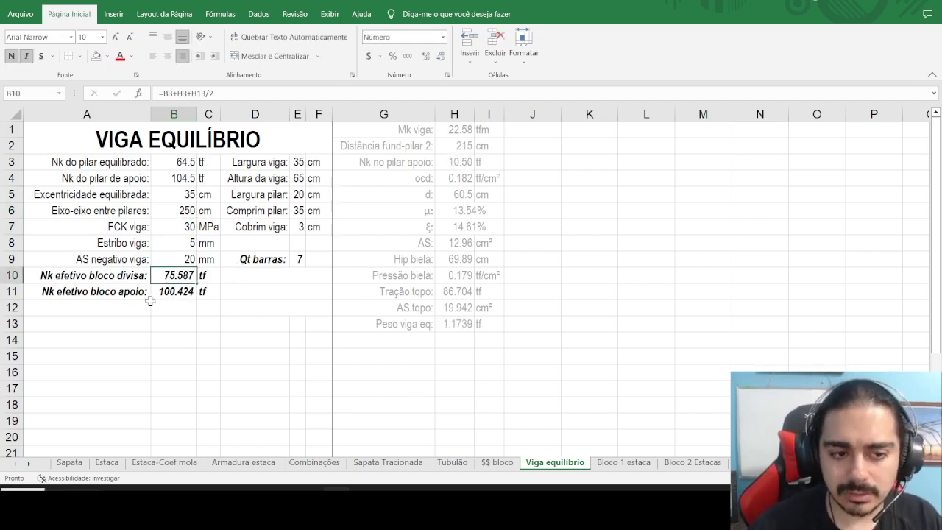
click(171, 309)
Test an Eixo-eixo entre pilares of 150 cm in B6.
click(184, 213)
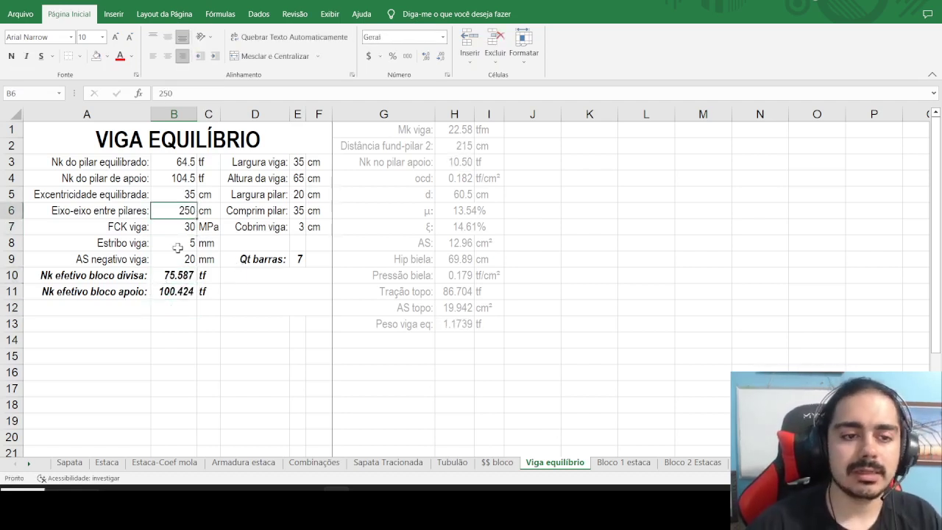
text(150)
key(Return)
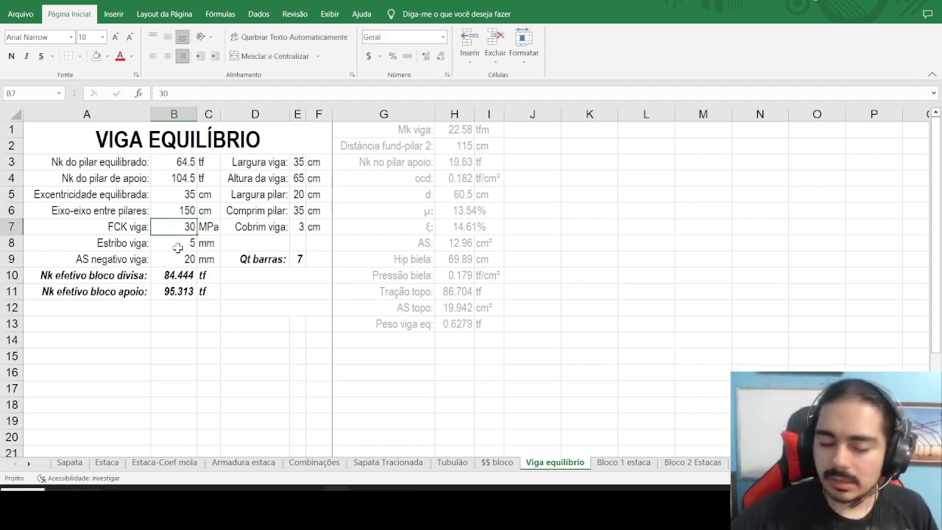
Widen column C slightly and review the effective load formulas for both blocks in B10:B11.
drag(220, 116, 223, 116)
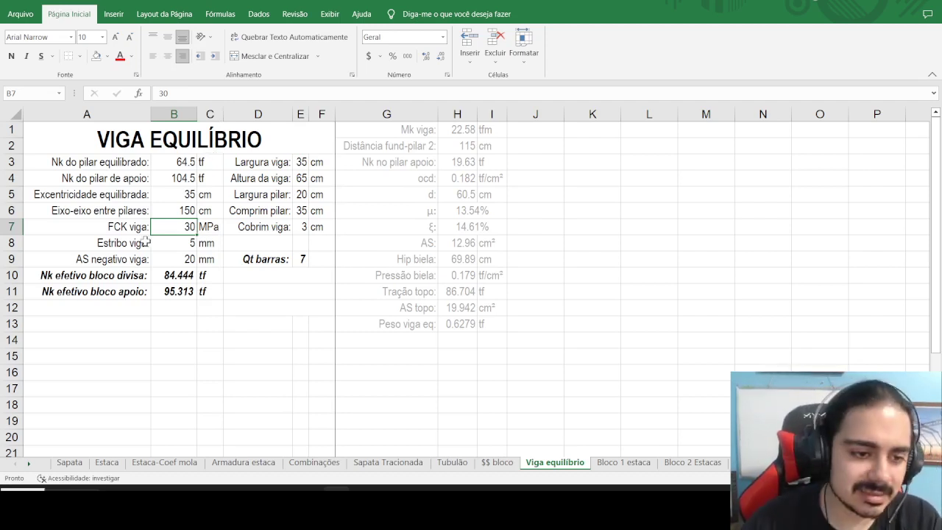
drag(26, 298, 215, 292)
click(175, 259)
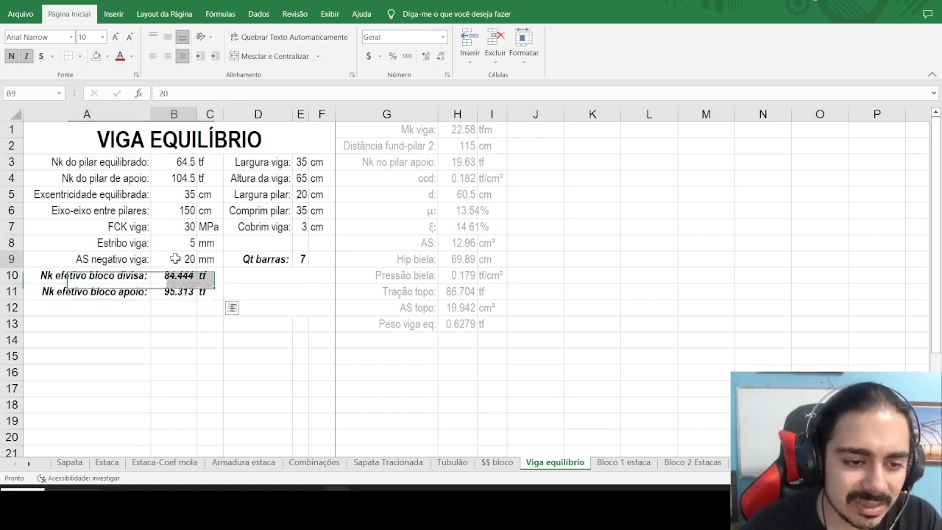
click(171, 275)
click(167, 291)
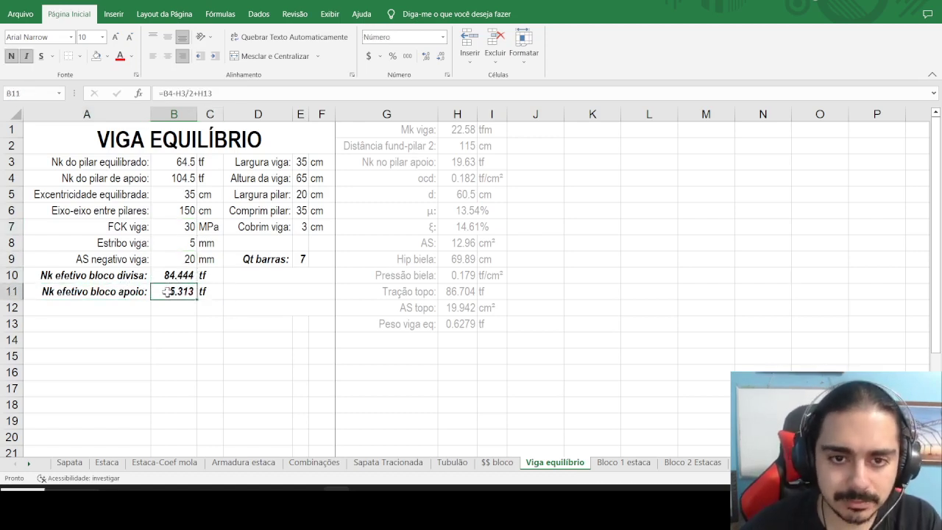
Check the Nk no pilar apoio reaction in row 3 and set Eixo-eixo entre pilares back to 495 cm.
click(464, 162)
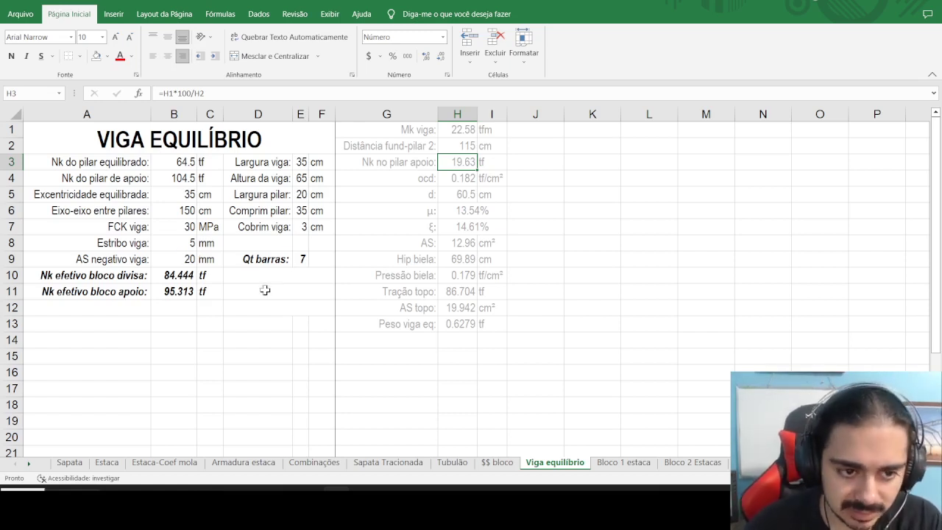
drag(419, 151, 396, 162)
click(493, 162)
click(394, 163)
click(176, 215)
text(495)
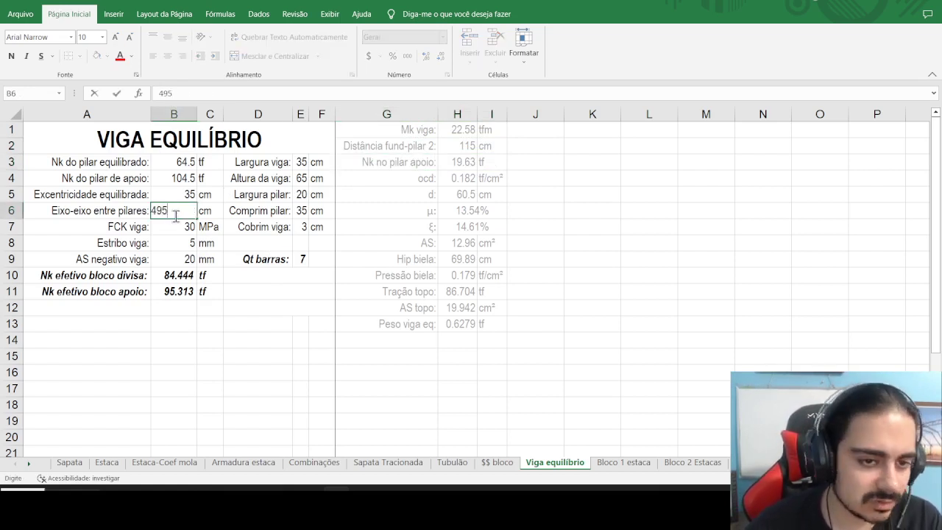
key(Return)
click(176, 215)
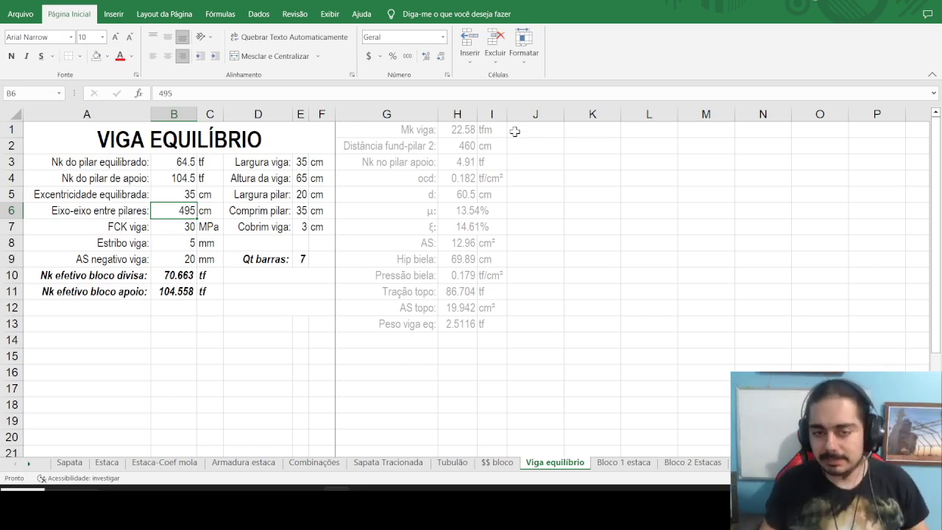
Format the Peso viga eq value in H13 to three decimals.
click(465, 327)
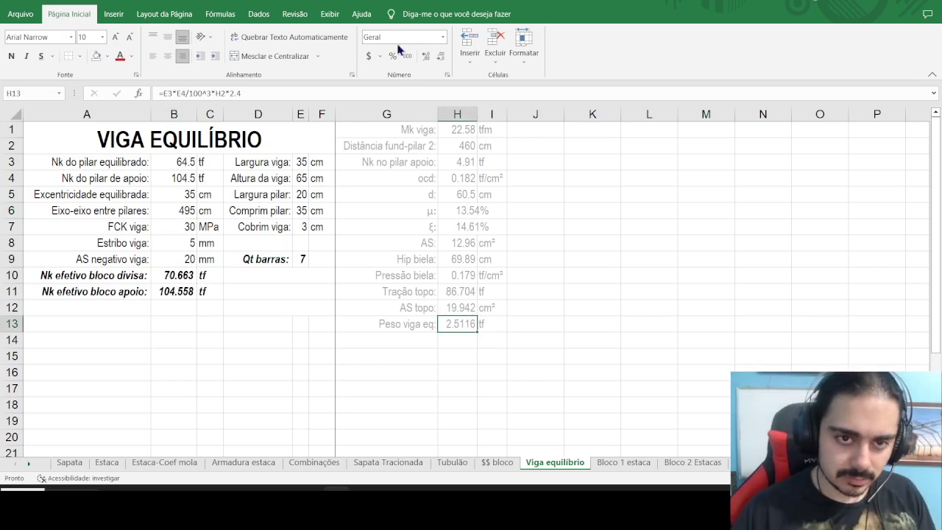
click(441, 56)
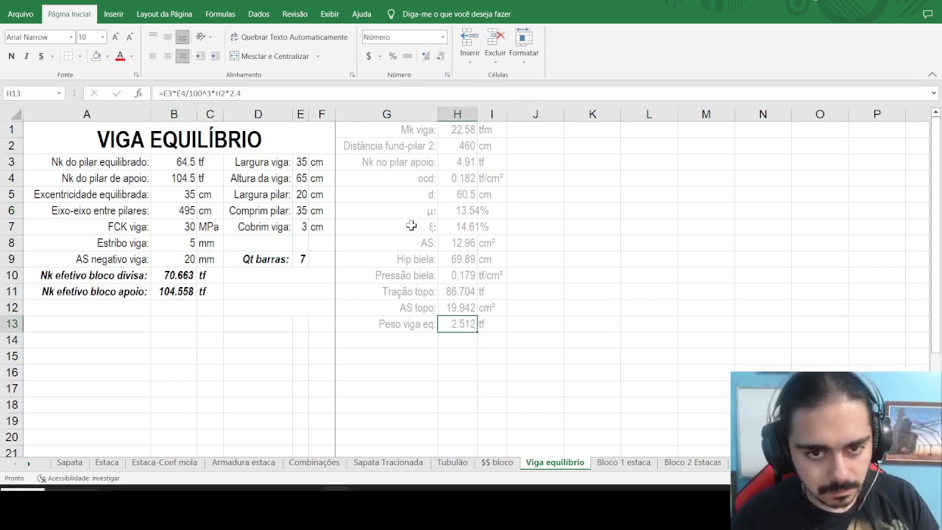
Add the label "fctd:" in G14, below the beam weight row.
click(394, 337)
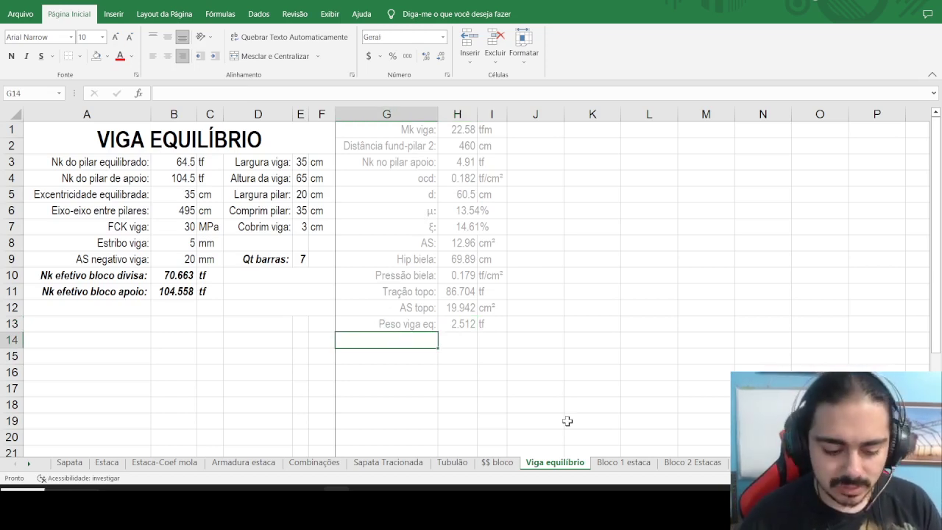
text(fctd)
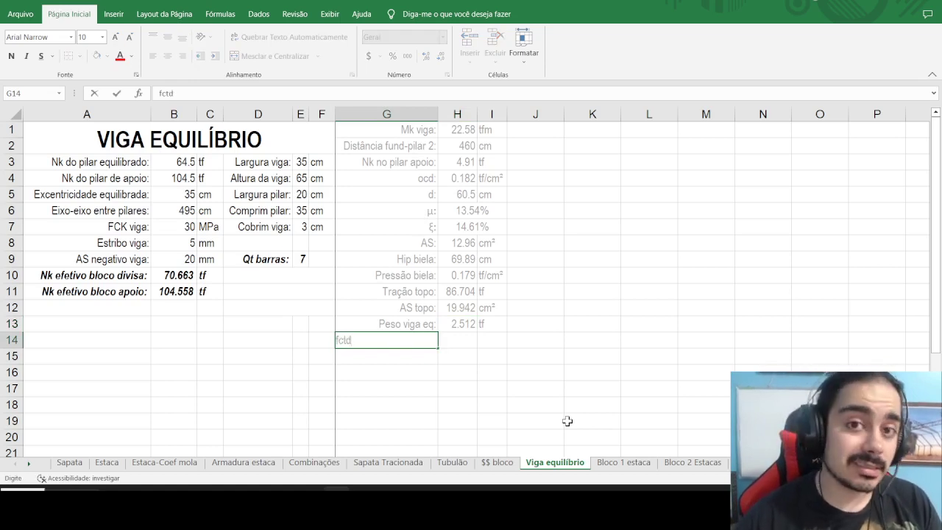
text(:)
key(Return)
key(Up)
key(Right)
Calculate fctd in H14 from the beam's FCK with =0.3*B7^(2/3).
text(=)
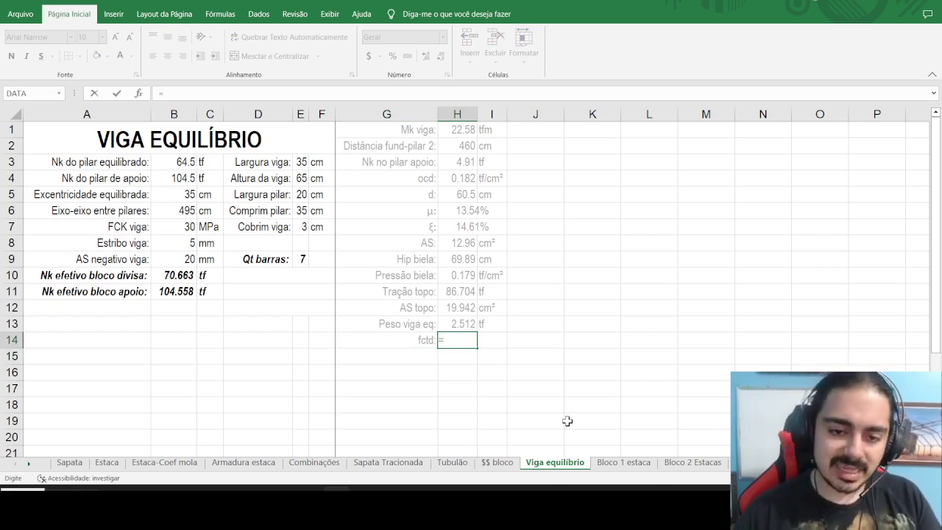
text(0.3*)
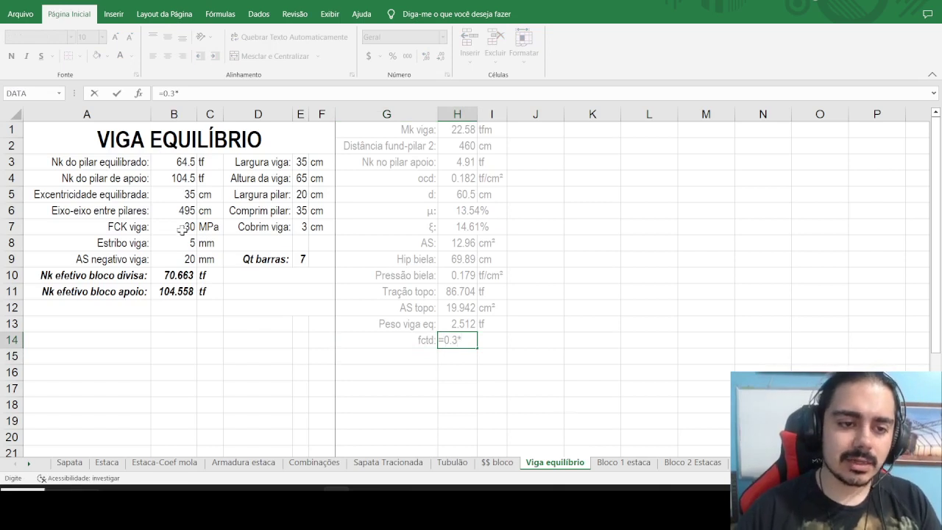
click(183, 229)
text(^(2)
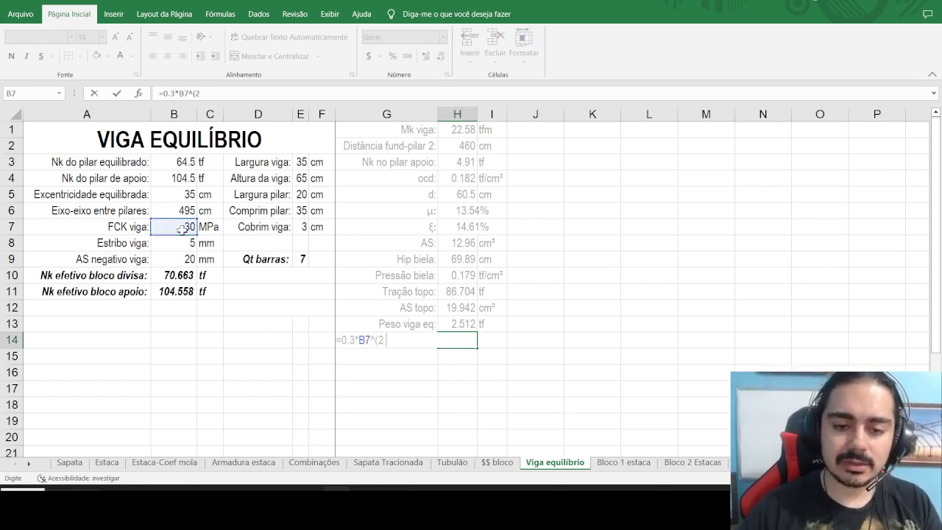
text(/3))
key(Return)
key(Up)
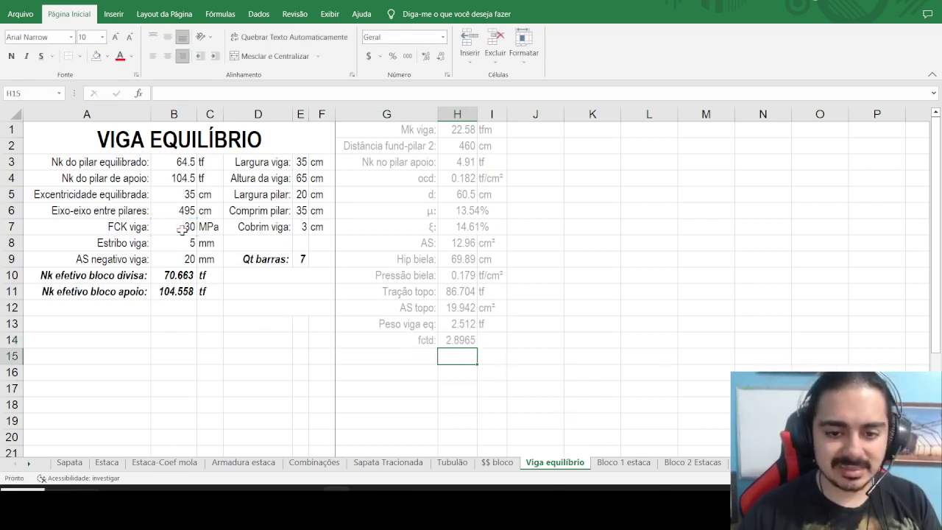
Extend the fctd formula in H14 to =0.3*B7^(2/3)/100*0.7/1.4.
click(246, 97)
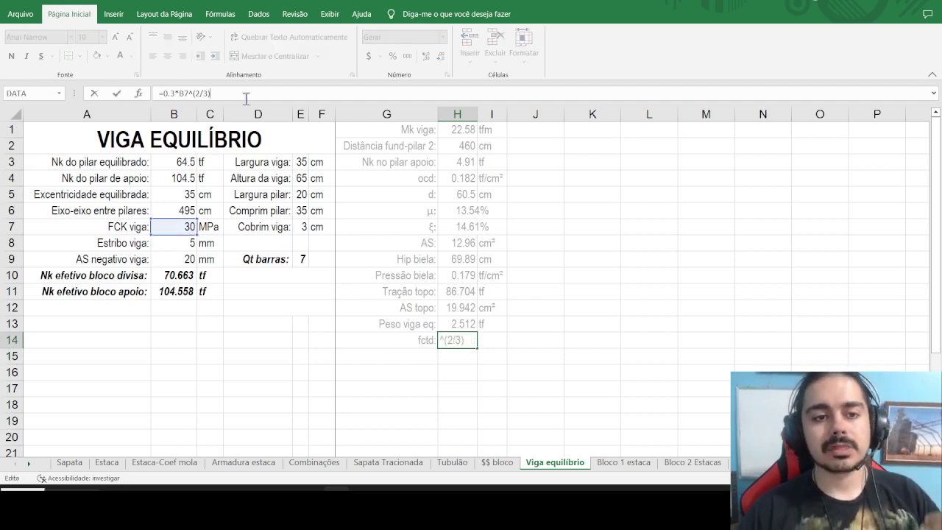
text(/100)
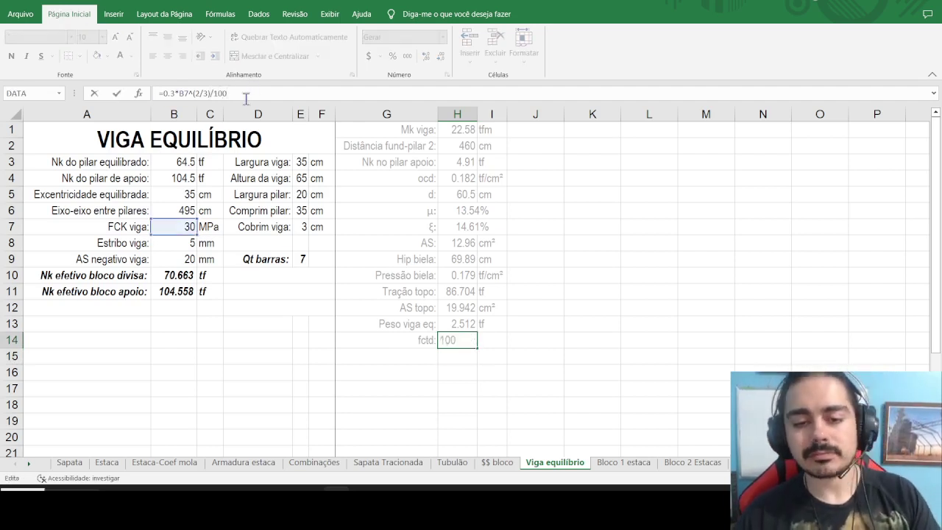
key(ctrl+Return)
click(246, 96)
text(*0.7)
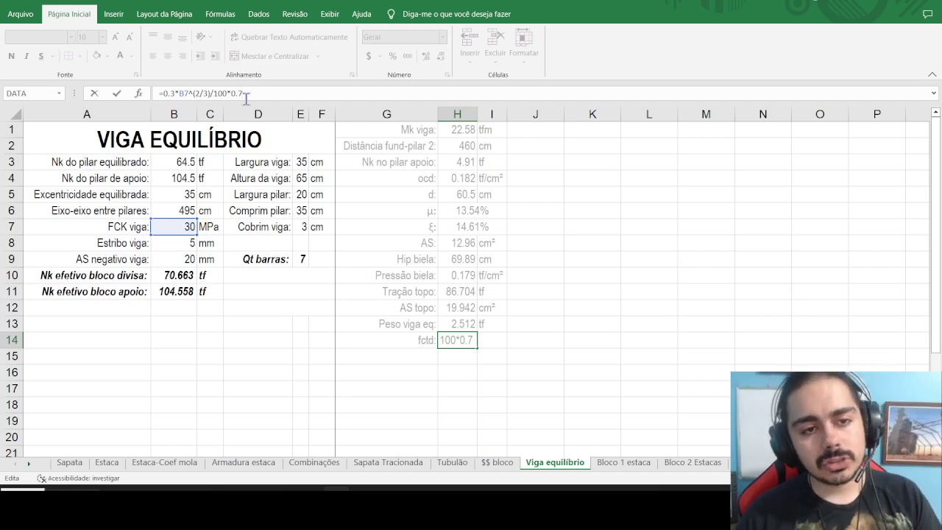
text(/1.4)
key(Return)
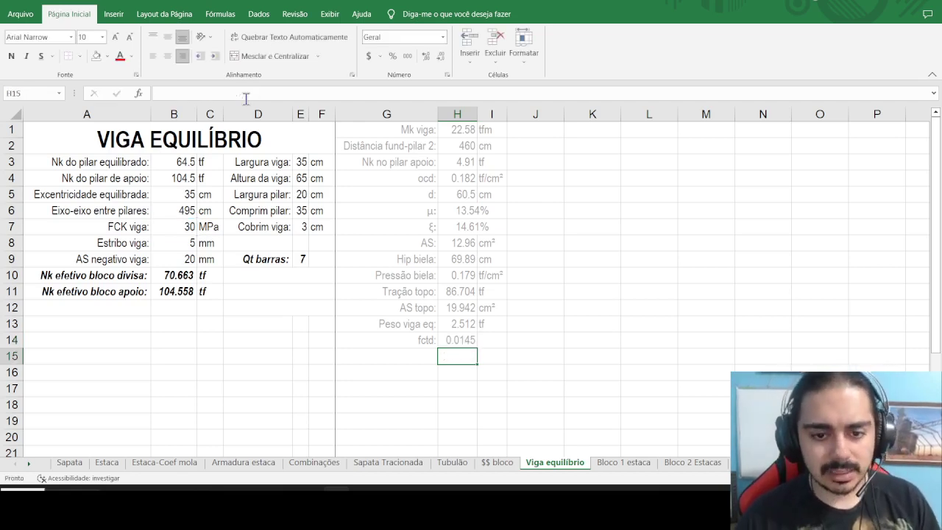
Format the fctd value in H14 to three decimals and enter its unit tf/cm² in I14.
key(Up)
click(441, 57)
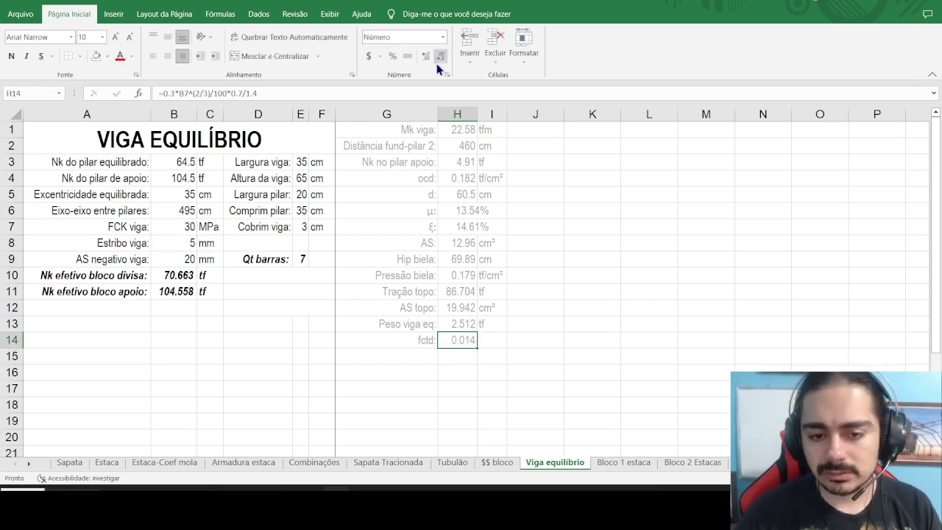
key(Right)
text(tf/cm²)
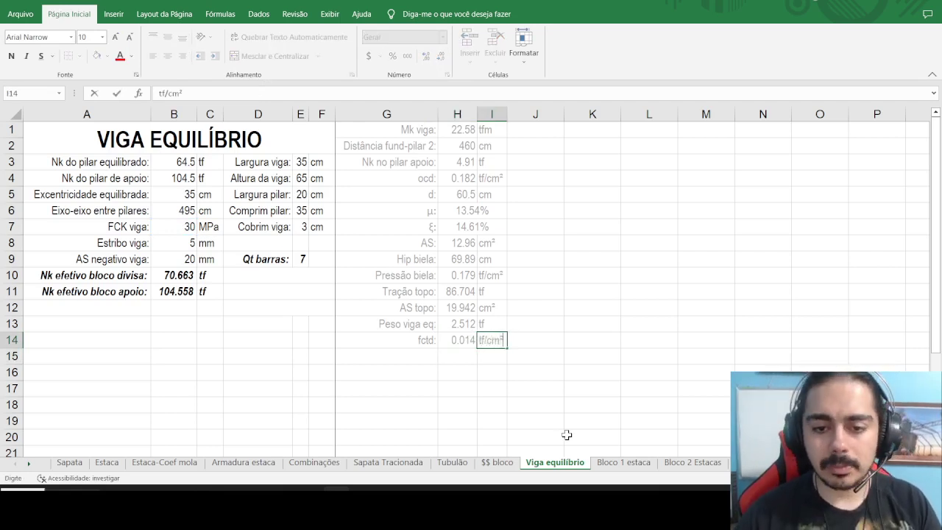
key(Return)
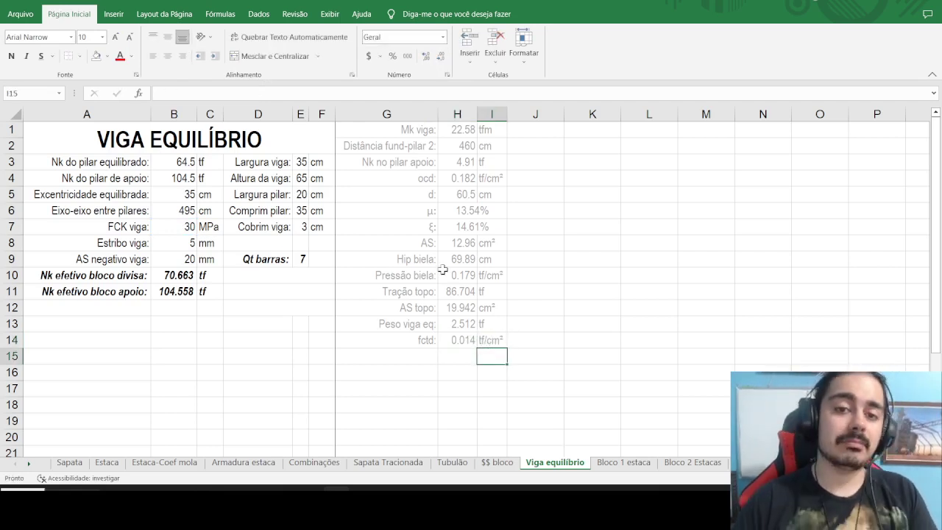
click(408, 355)
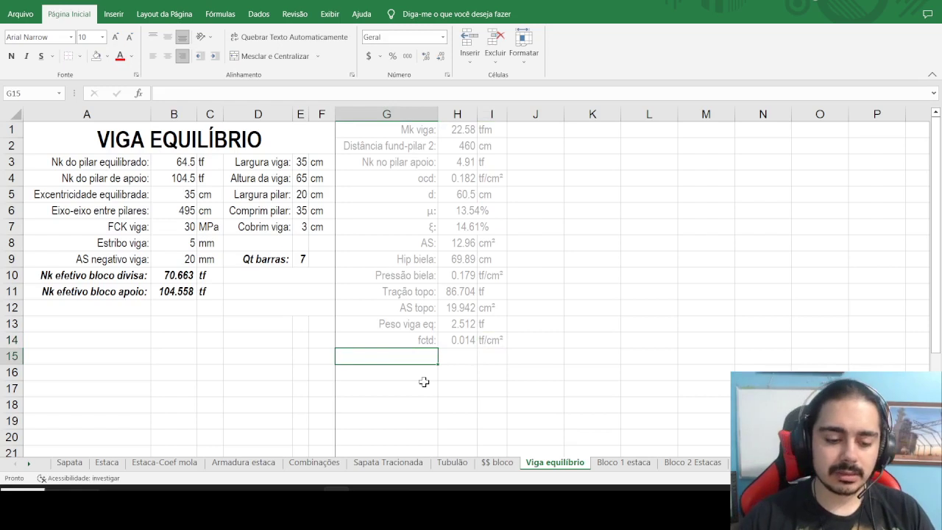
text(Vr)
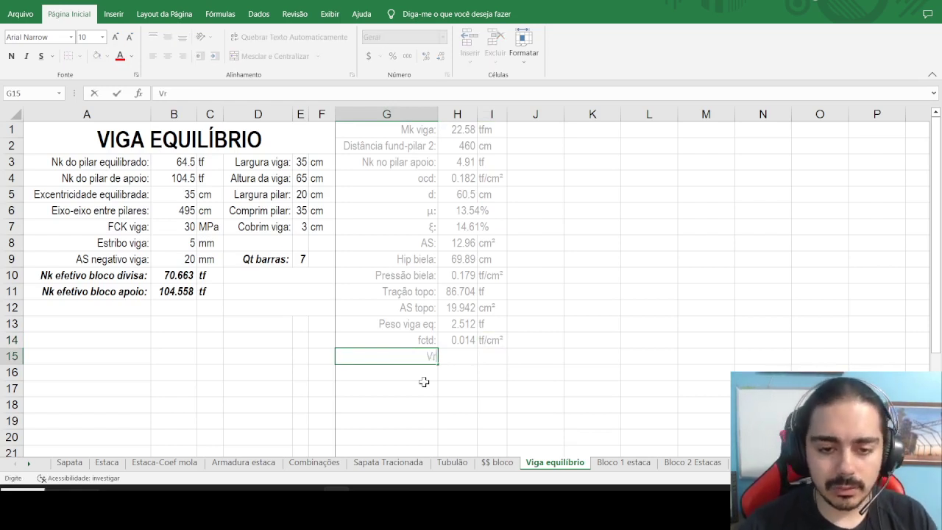
key(BackSpace)
key(BackSpace)
key(Escape)
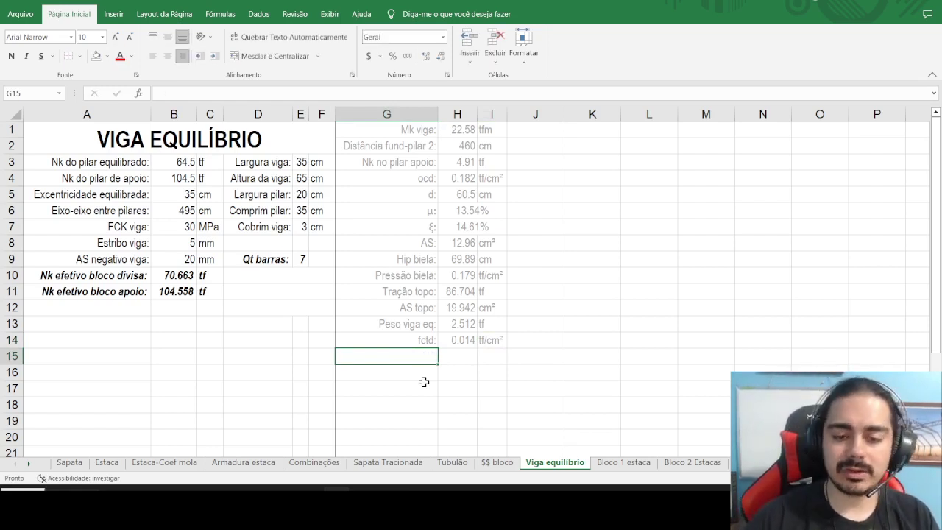
Add the label "Asw:" in G15 and calculate it in H15 from the beam width with =E3/10.
text(Asw:)
key(Tab)
text(=)
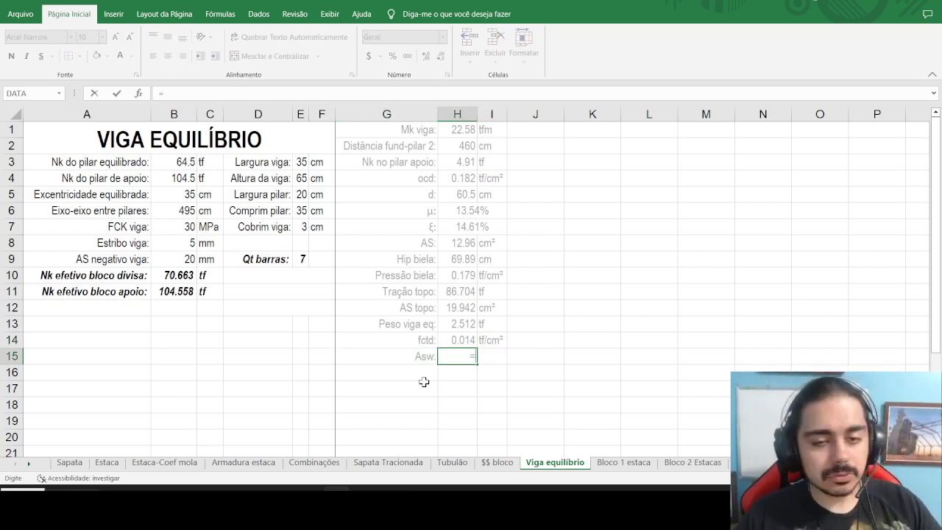
click(299, 164)
text(/10)
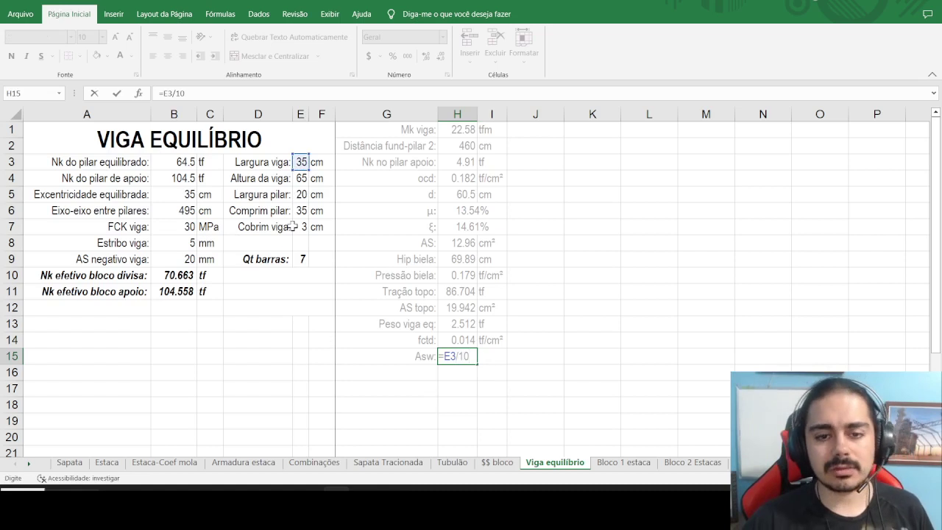
key(Return)
Enter the unit cm²/m for Asw in I15 and fit column I's width to its contents.
key(Up)
key(Right)
text(cm²)
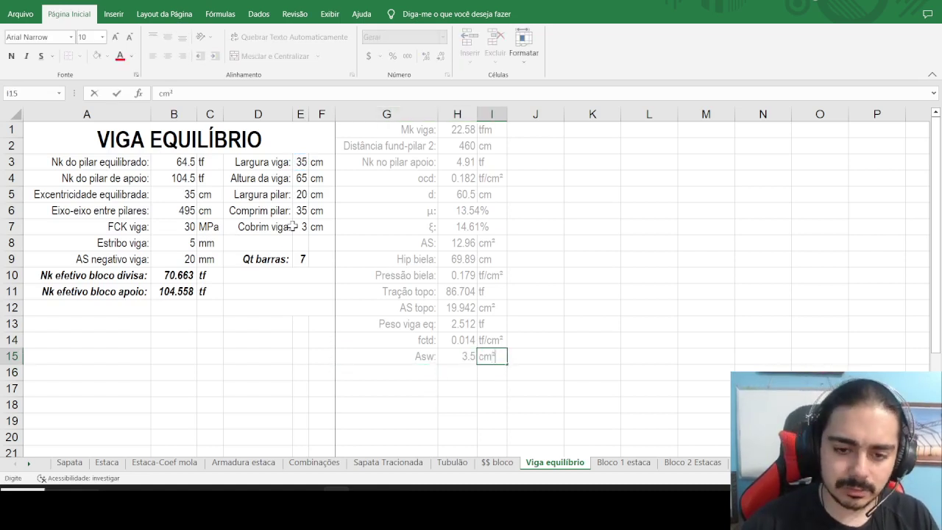
text(/m)
key(Return)
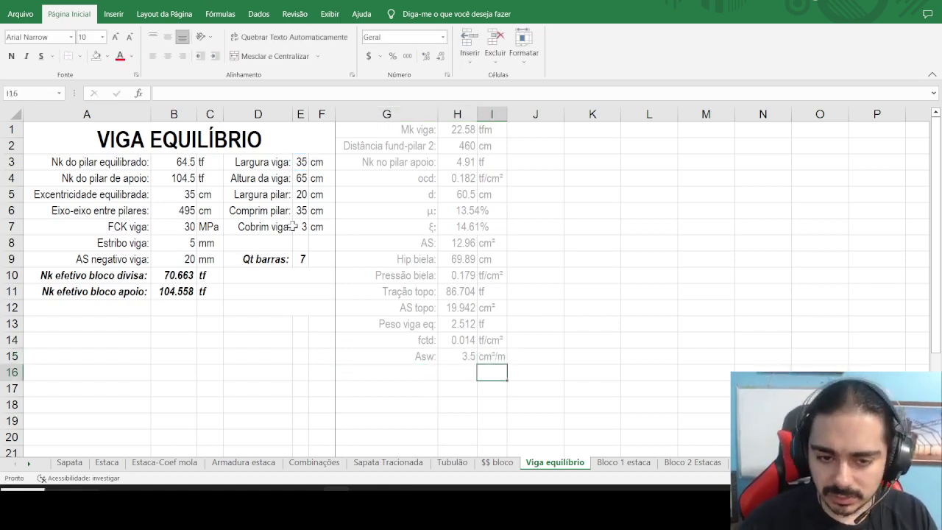
double_click(506, 112)
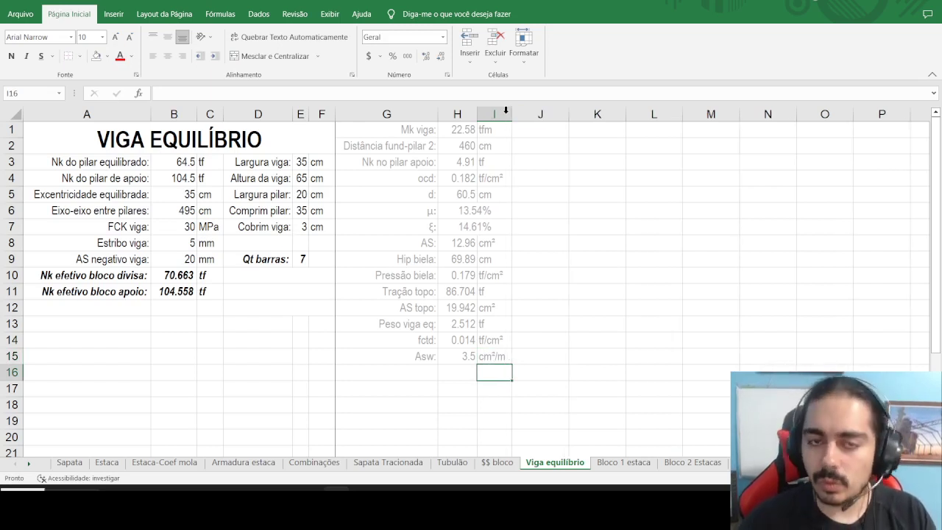
Add the label "Vrd3:" in G16 and enter its concrete contribution in H16 as =H14*H5*E3.
click(392, 371)
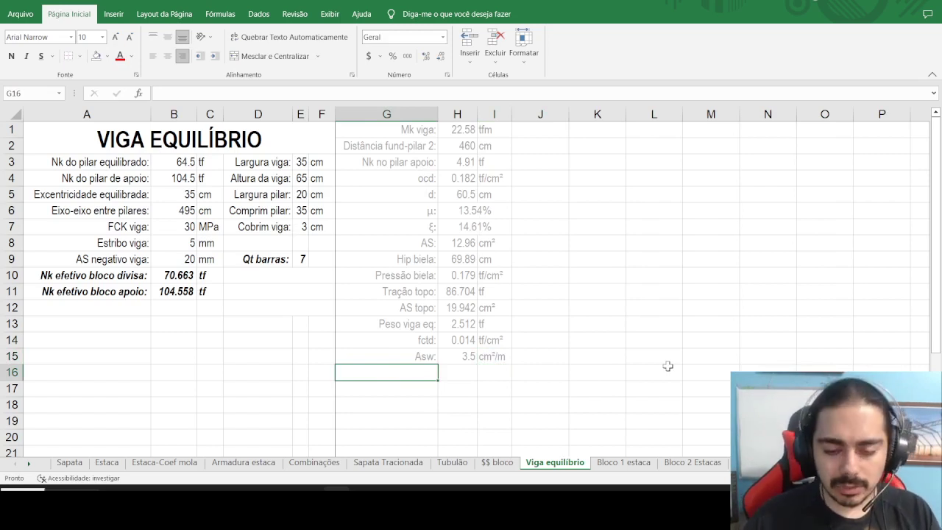
text(Vrd3:)
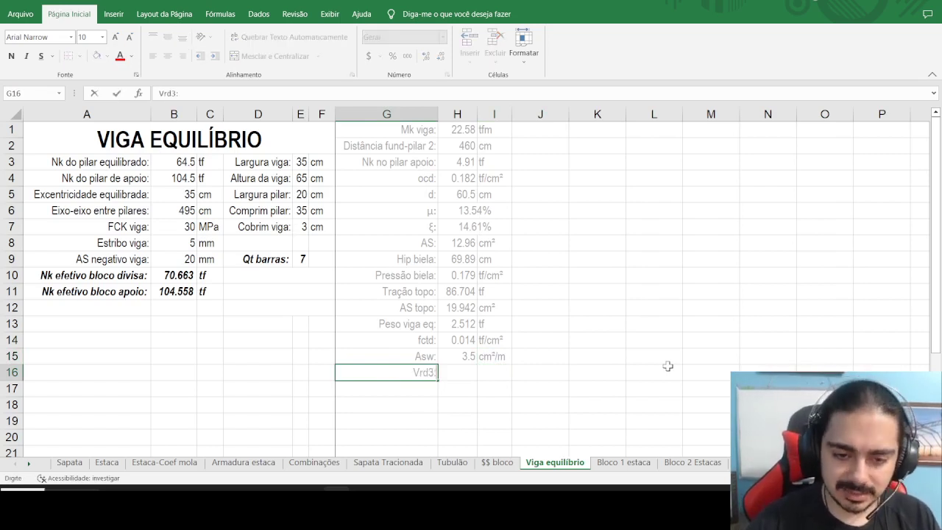
key(Tab)
text(=)
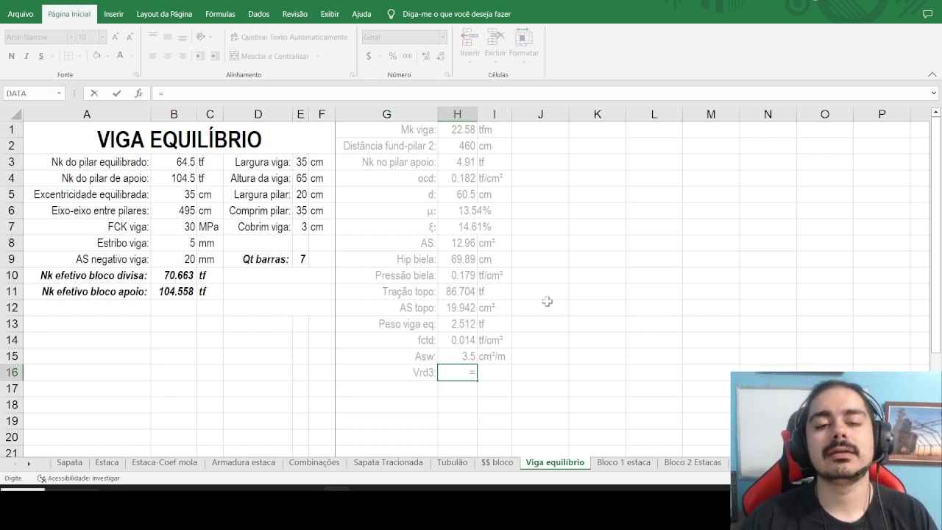
click(456, 340)
text(*)
click(453, 193)
text(*)
click(301, 162)
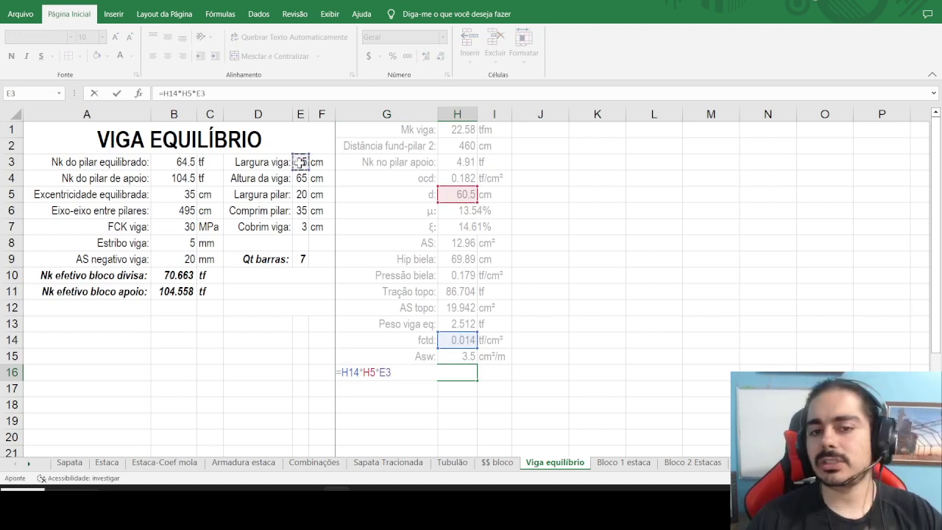
key(Return)
Format the Vrd3 value in H16 to one decimal.
key(Up)
click(441, 56)
click(441, 56)
Add the stirrup contribution to the Vrd3 formula in H16, making it =H14*H5*E3+H15*5/1.15*0.9*H5/100.
click(264, 88)
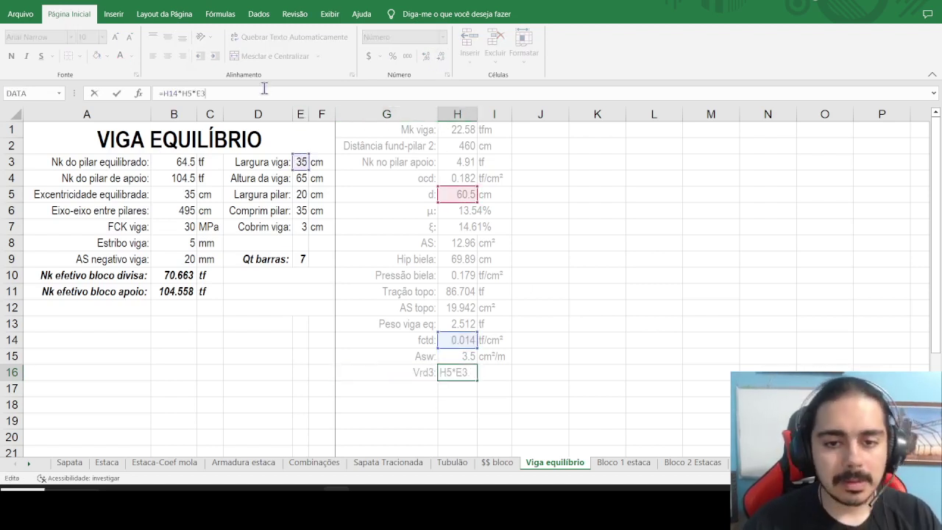
text(+)
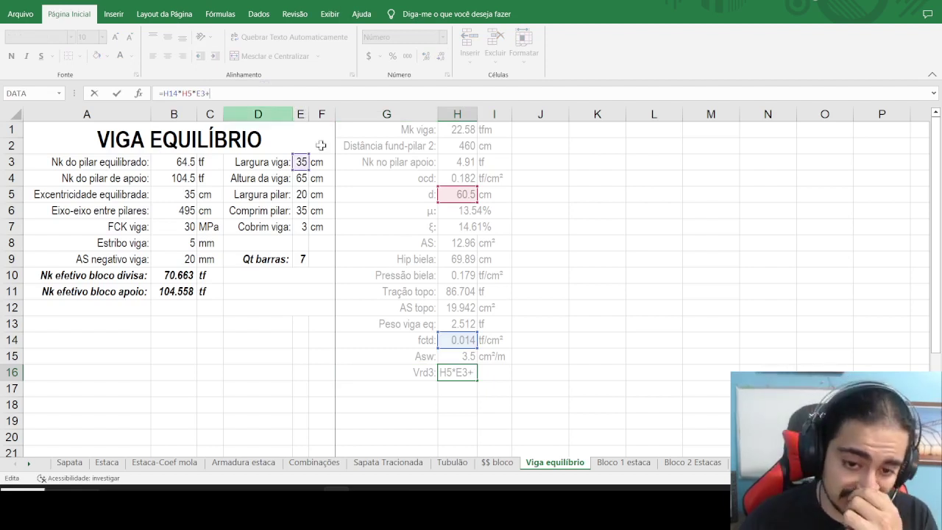
click(464, 357)
text(*5)
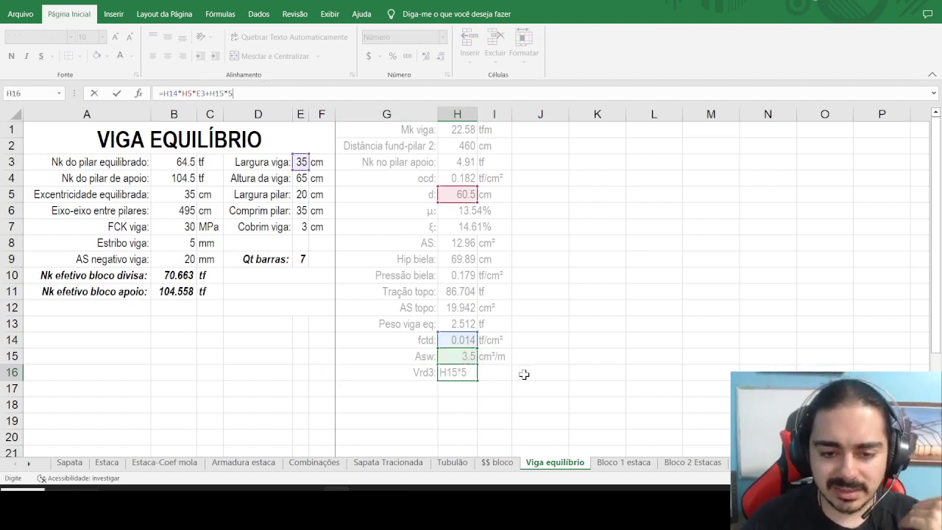
text(/1.15*0.9*)
click(466, 192)
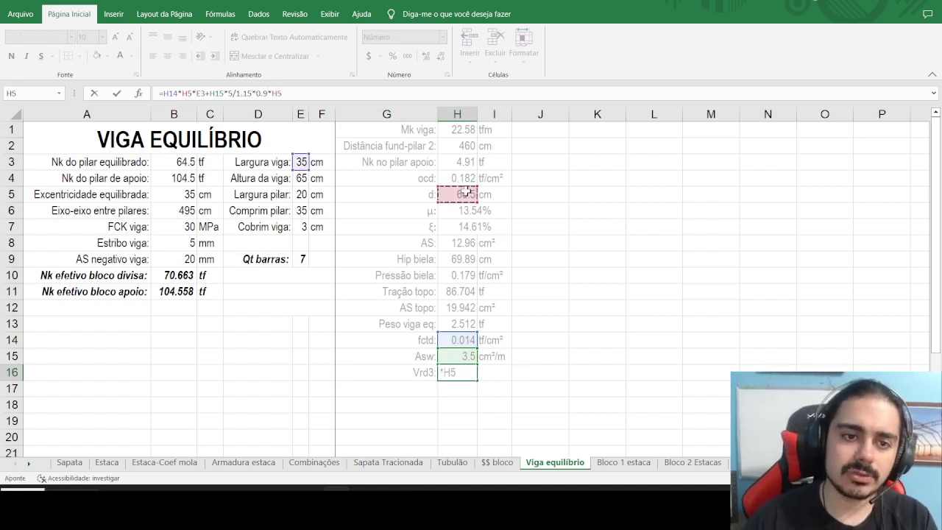
text(/100)
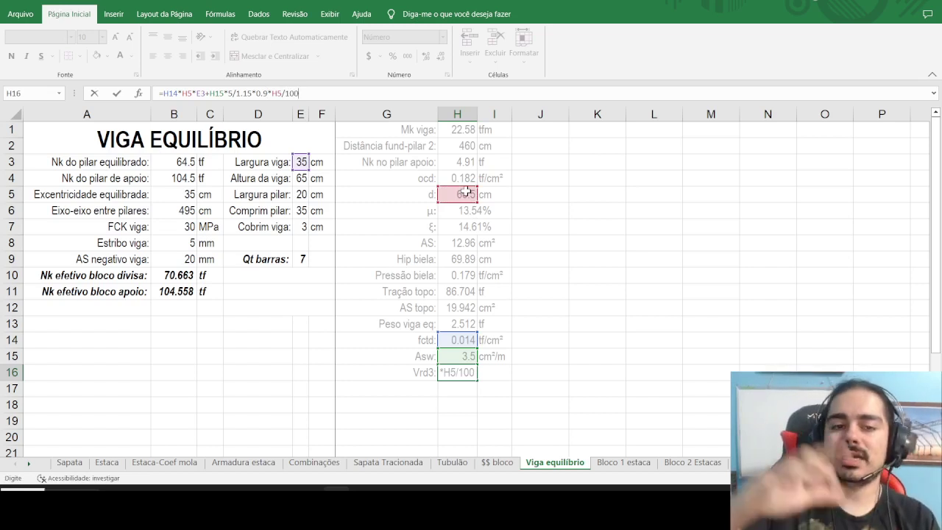
key(Return)
Enter the unit tf for Vrd3 in I16.
key(Up)
key(Right)
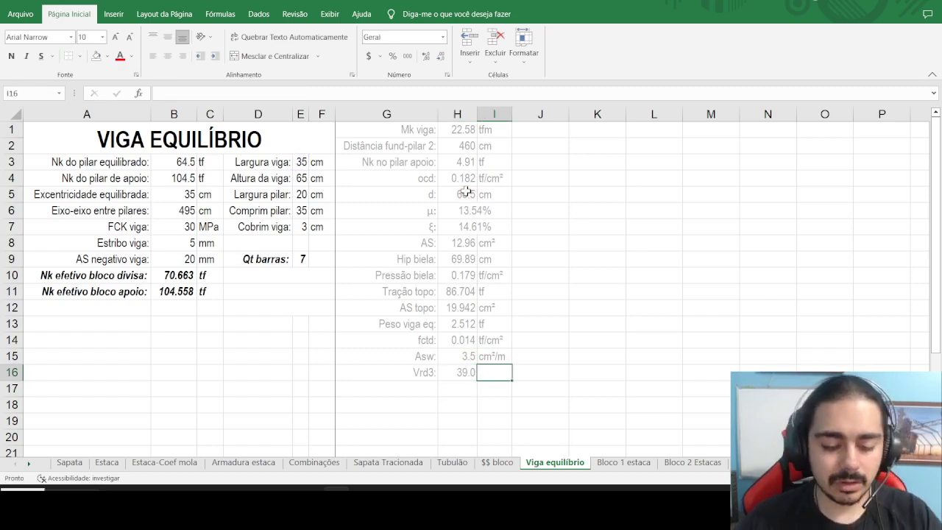
text(tf)
key(Return)
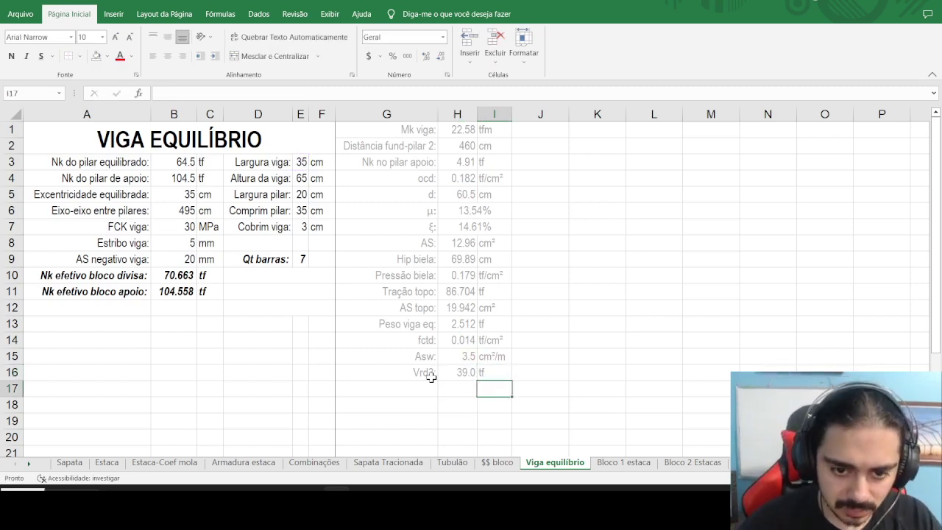
Add the stirrup spacing label "Espaçam:" in D8, below Cobrim viga.
click(244, 246)
text(Esp)
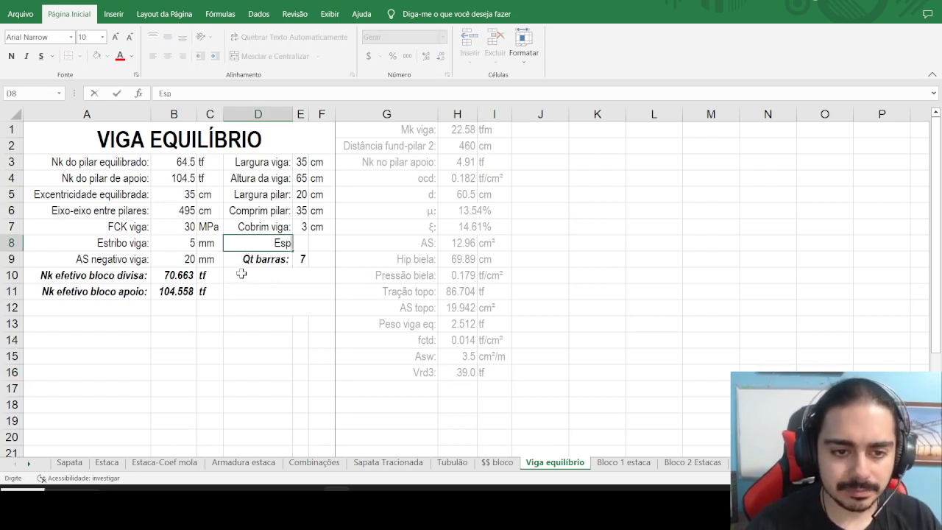
text(açam:)
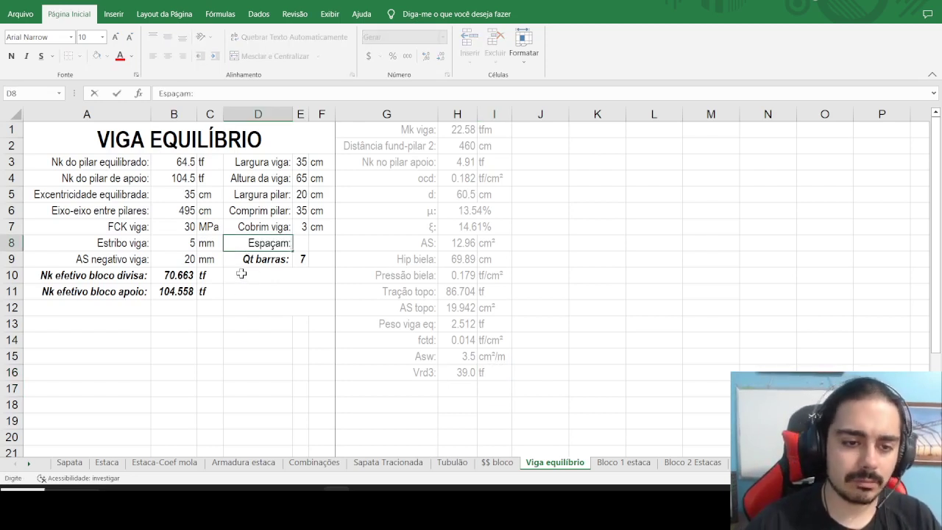
key(Tab)
Enter the formula =B8^2*PI()/400*2 in E8 for the area of the stirrup's two legs.
text(=)
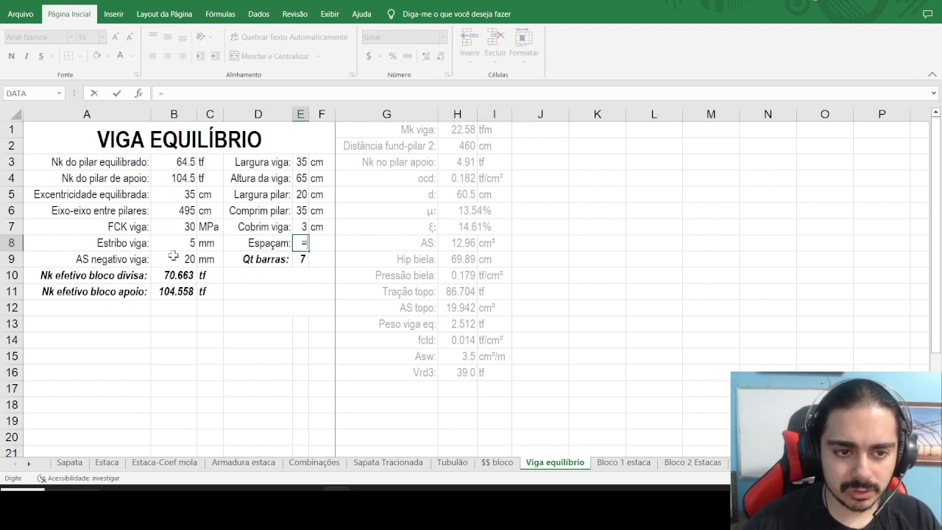
click(177, 246)
text(^2*)
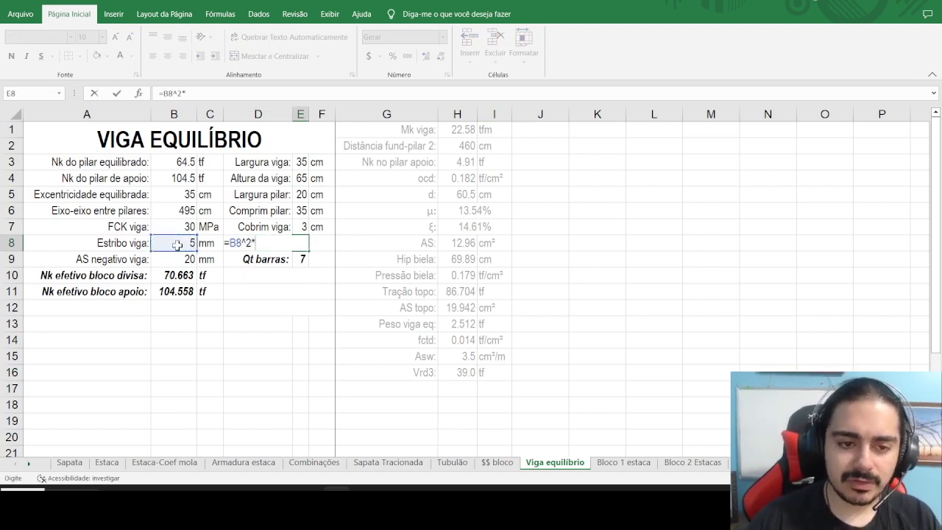
text(pi()/400*)
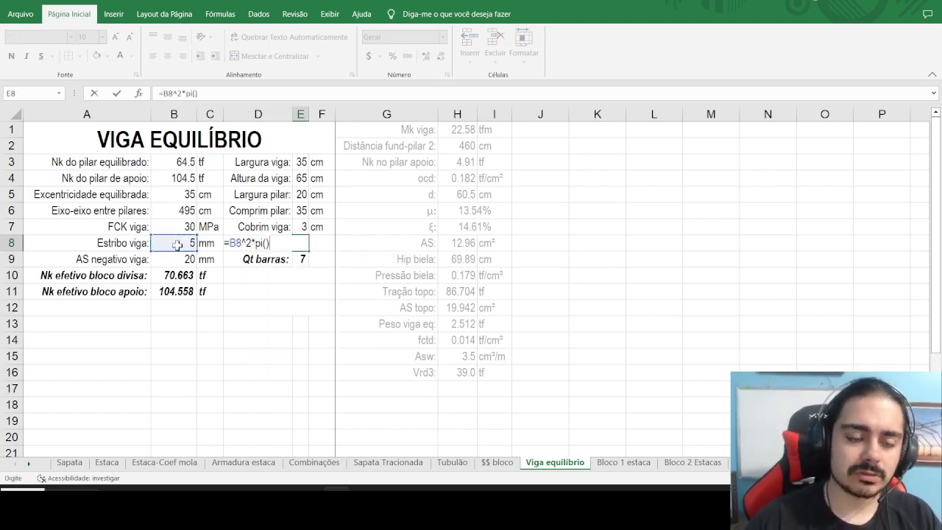
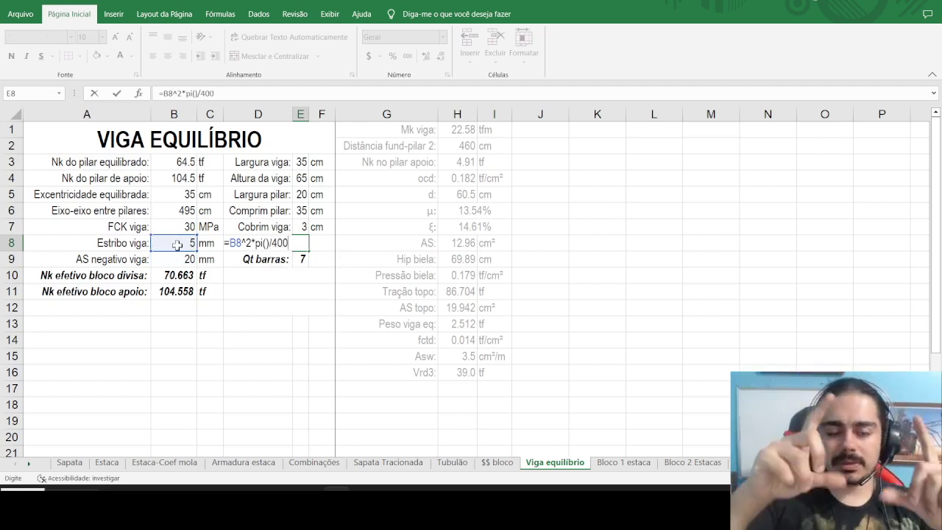
text(-)
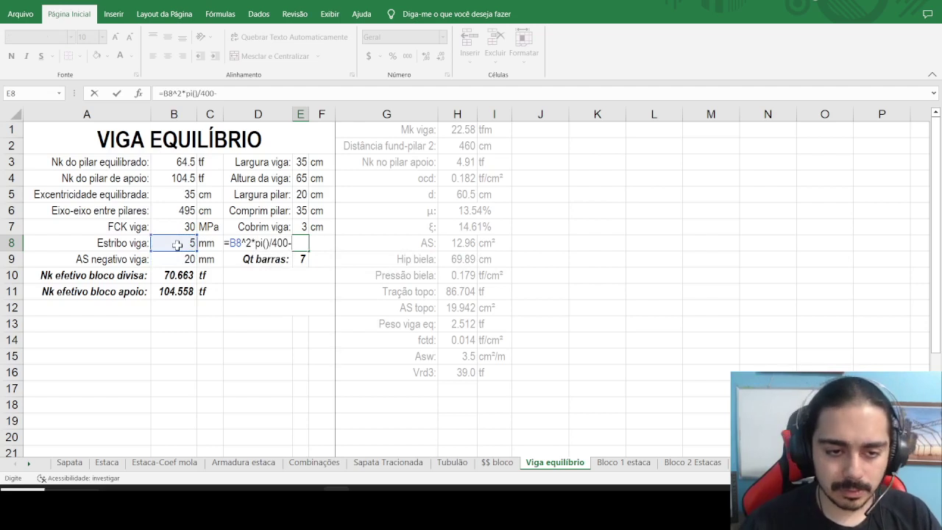
text(2)
key(Return)
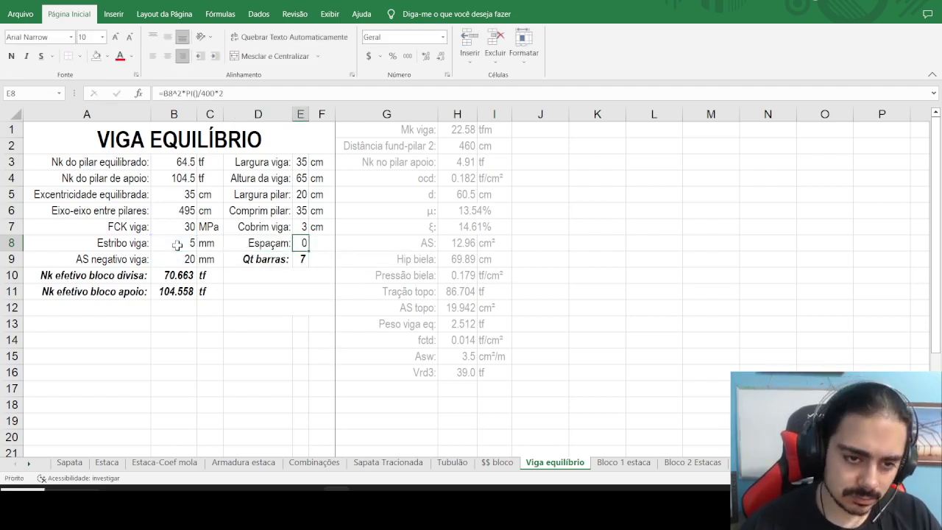
Format the E8 value to three decimals and fit column E to its contents.
click(426, 59)
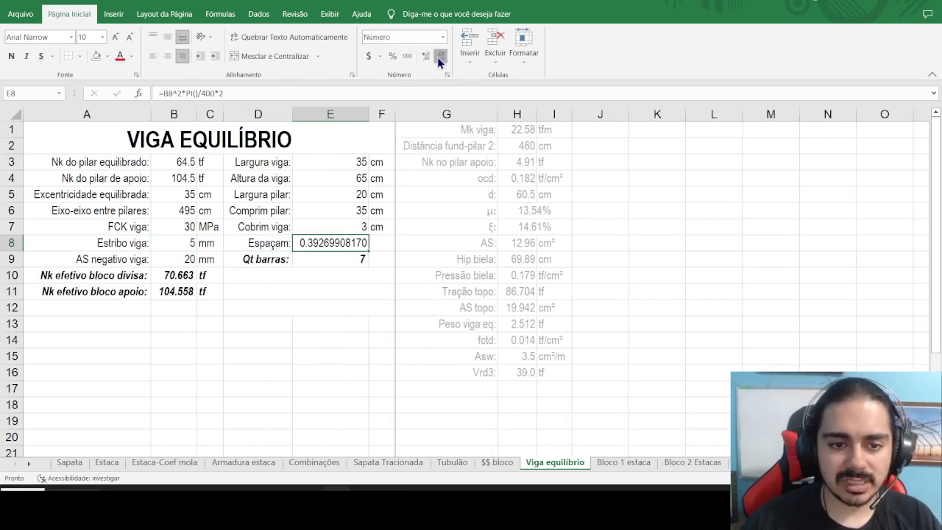
click(440, 59)
click(439, 59)
click(439, 59)
click(439, 59)
click(439, 59)
click(440, 58)
click(440, 59)
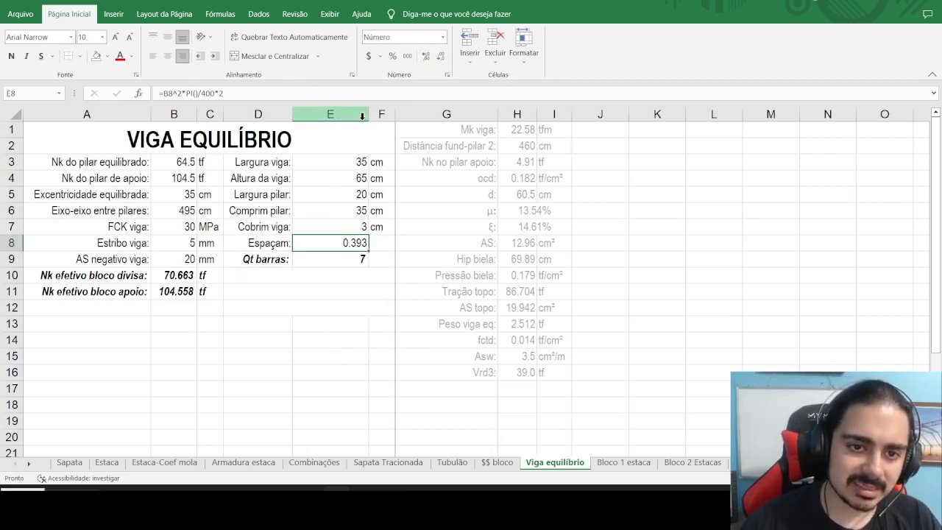
double_click(366, 112)
Extend the spacing formula in E8 to divide by Asw, making it =B8^2*PI()/400*2/H15*100.
click(286, 91)
text(/)
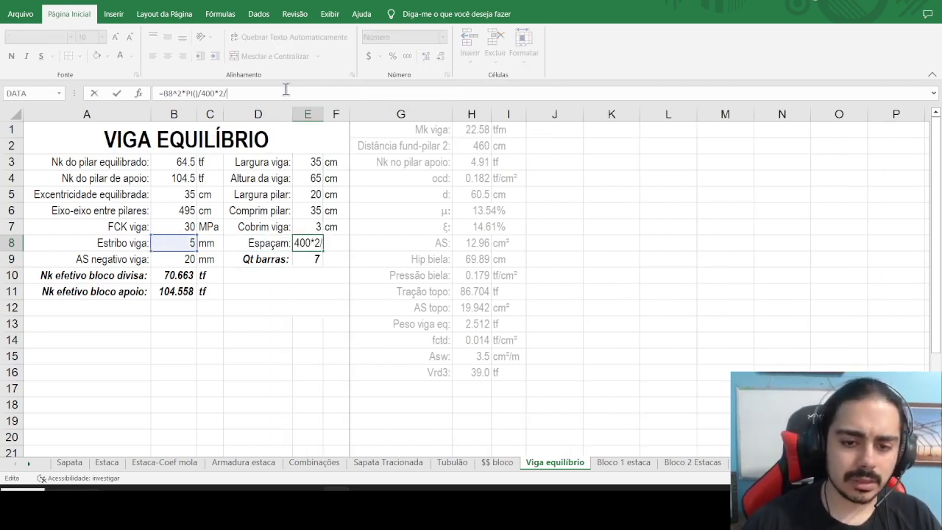
click(464, 353)
text(*100)
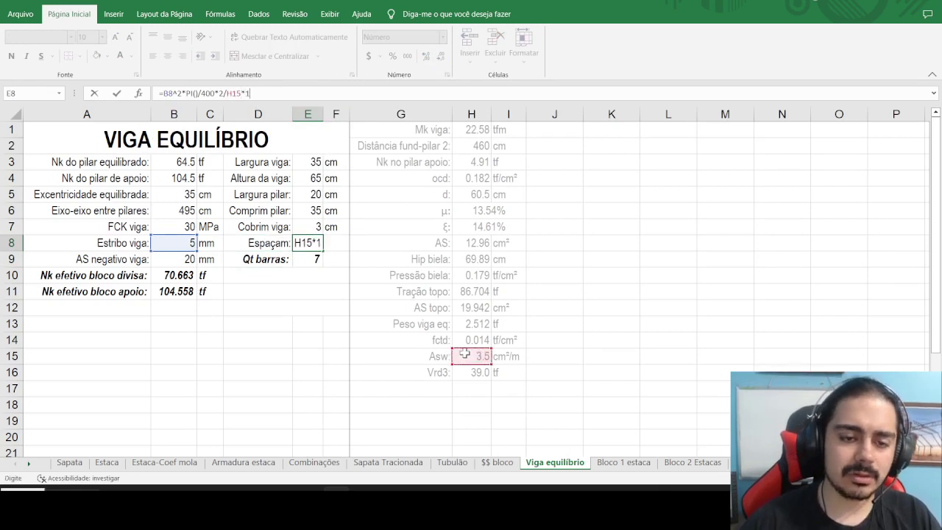
key(ctrl+Return)
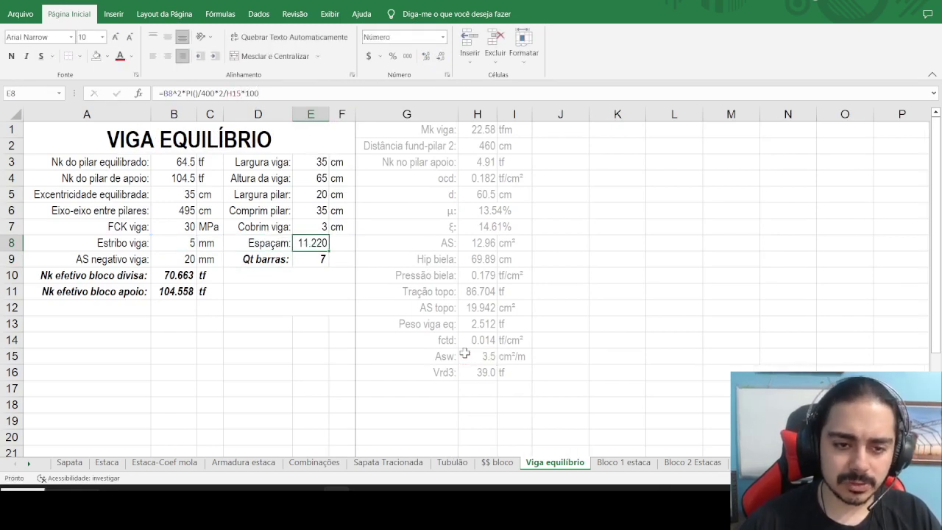
Round the spacing in E8 down to zero digits by wrapping its formula in ARREDONDAR.PARA.BAIXO.
click(162, 93)
text(arredondar.para)
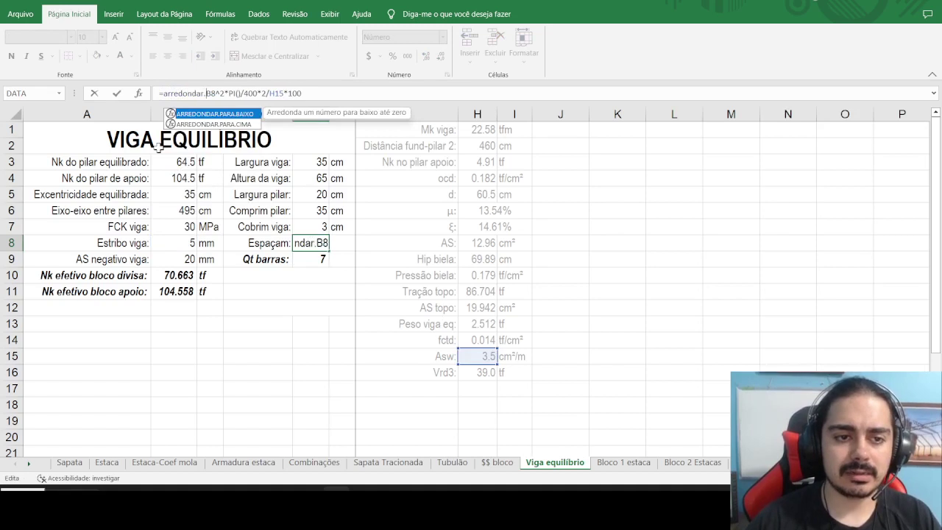
text(.baixo)
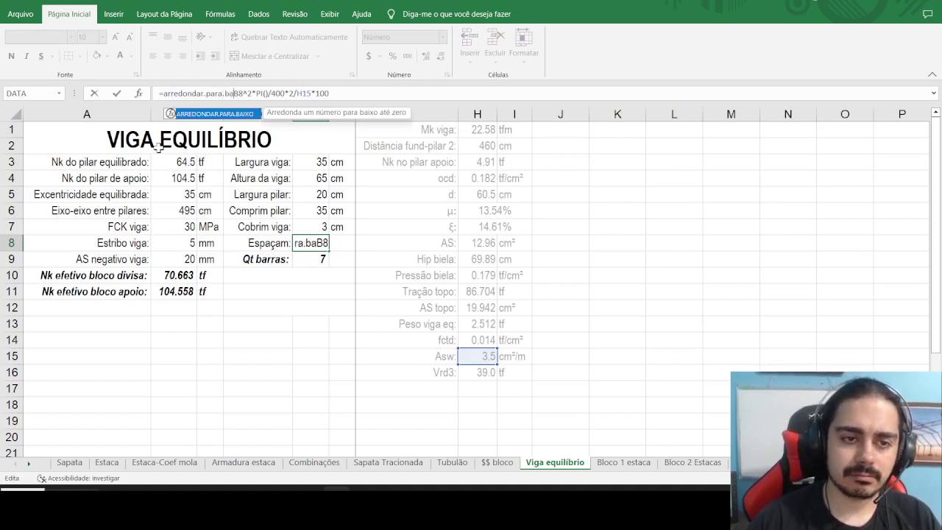
text(()
click(362, 92)
text(,0))
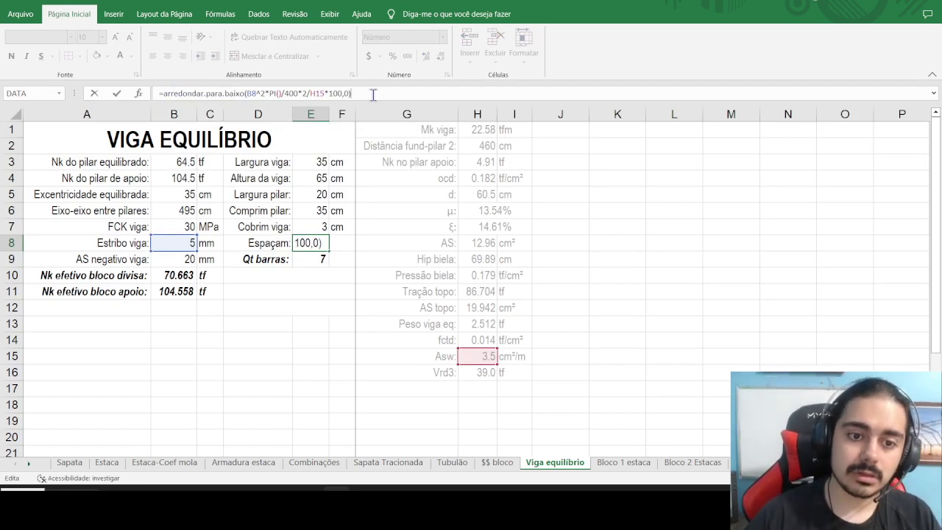
key(Return)
Format the spacing in E8 without decimals and fit column E to its contents.
click(307, 243)
click(440, 56)
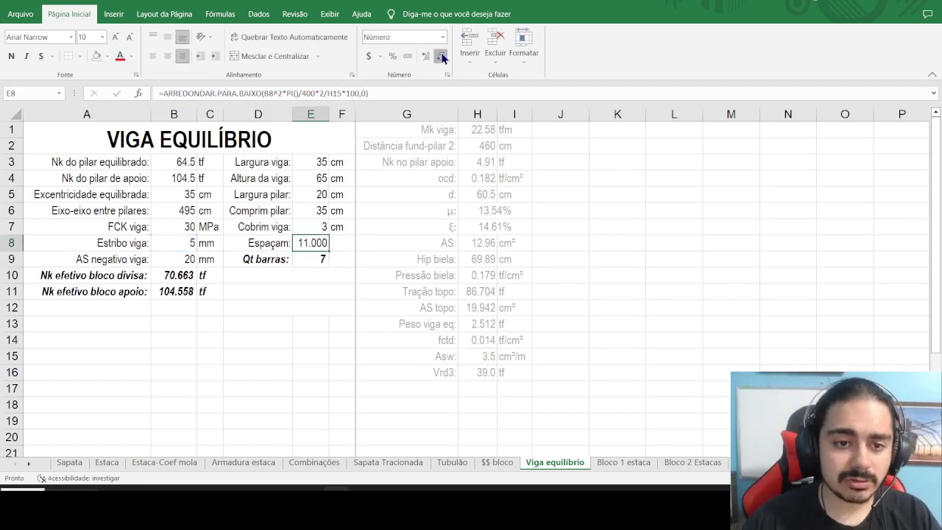
click(440, 55)
click(440, 56)
double_click(333, 109)
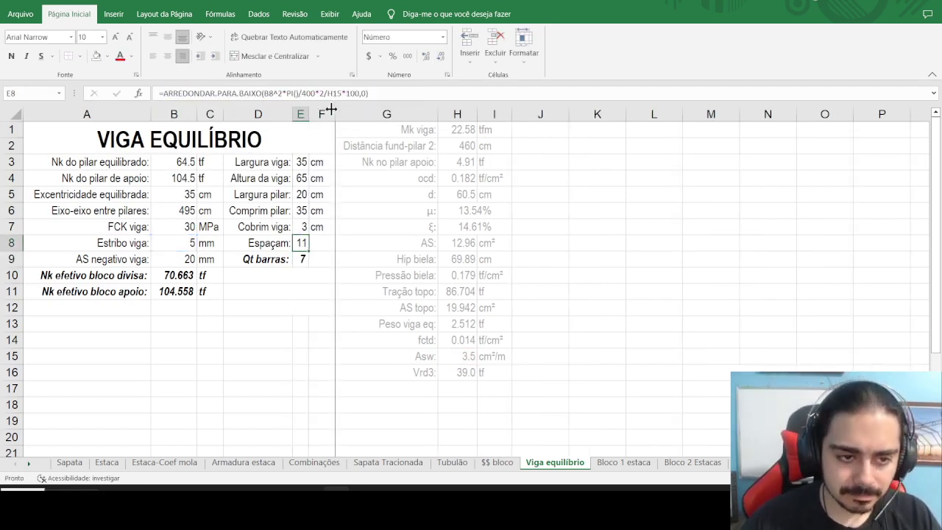
Limit the spacing in E8 with MÍNIMO inside the rounding: MÍNIMO(B8^2*PI()/400*2/H15*100,30,H5*0.6).
click(162, 94)
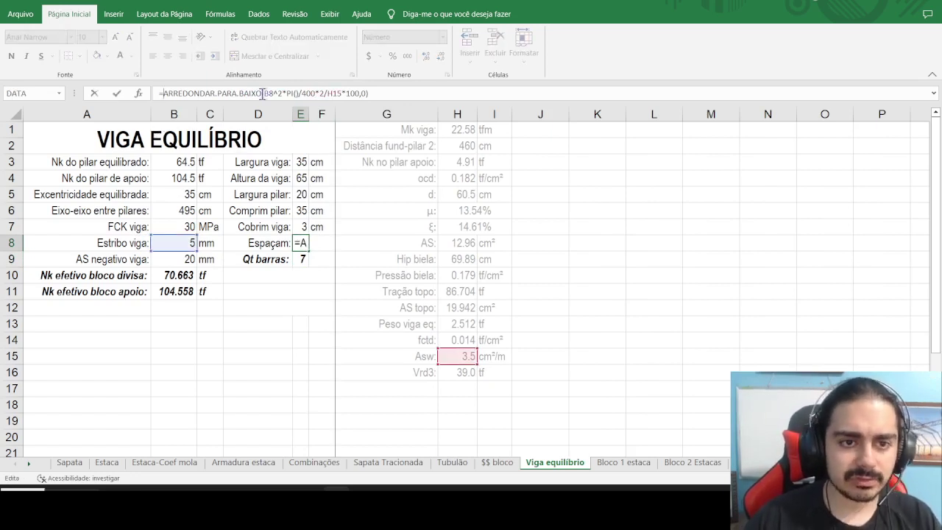
click(262, 93)
text(mínimo()
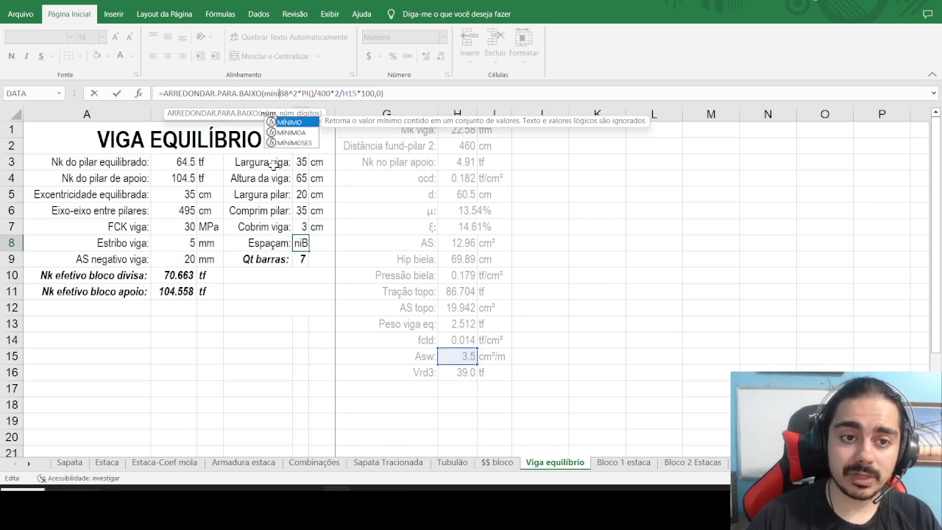
click(388, 93)
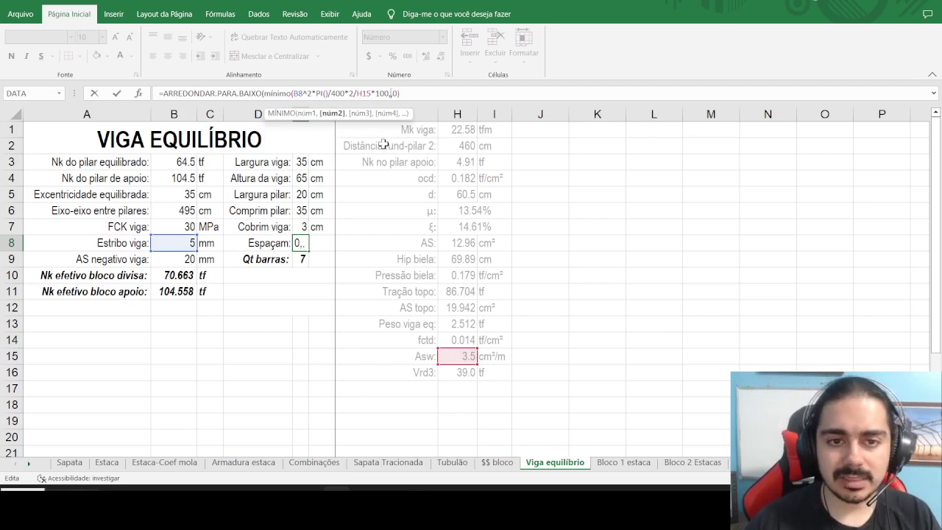
text(30,)
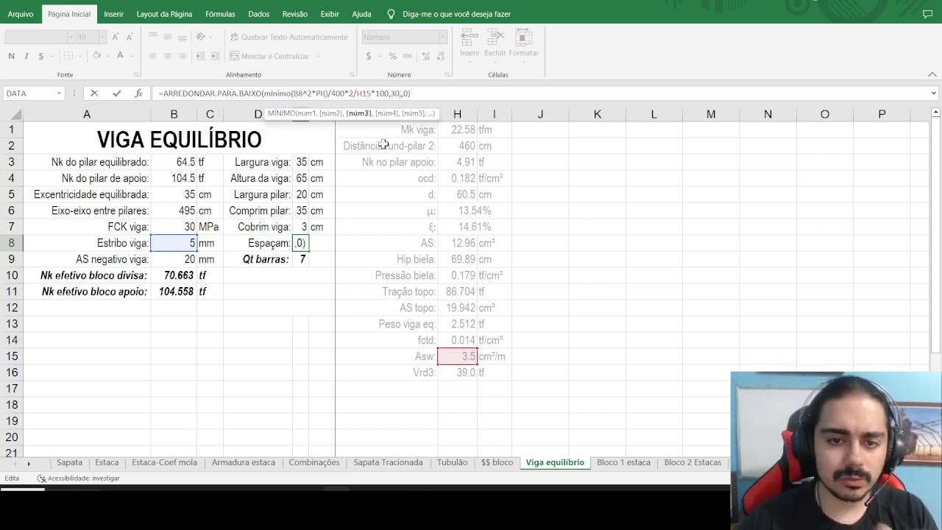
click(452, 195)
text(*0.6)
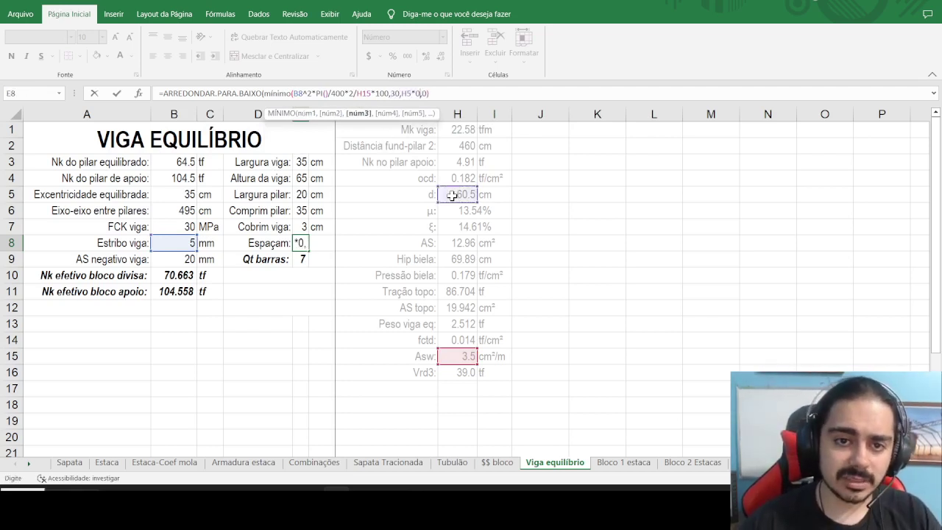
text())
key(ctrl+Return)
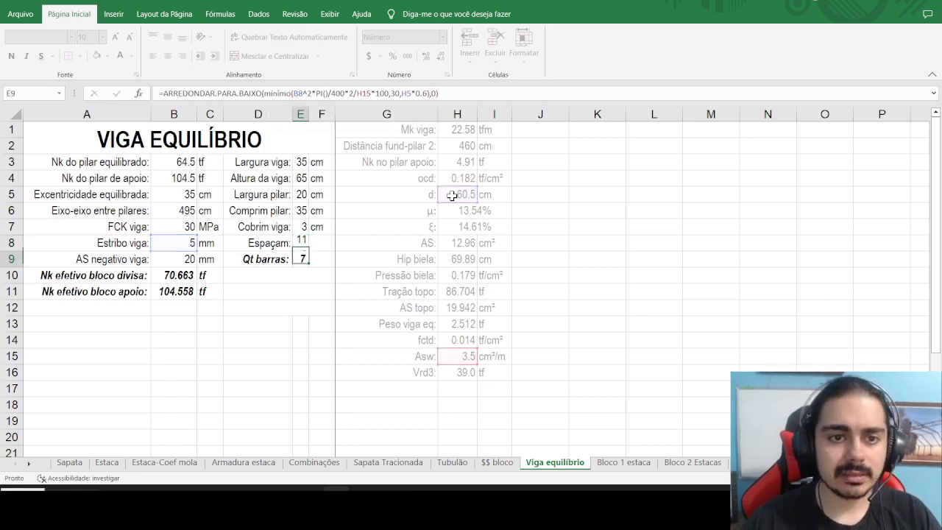
Set the stirrup diameter (Estribo viga) in B8 to 6.3 mm to test the spacing formula.
key(Left)
key(Left)
key(Left)
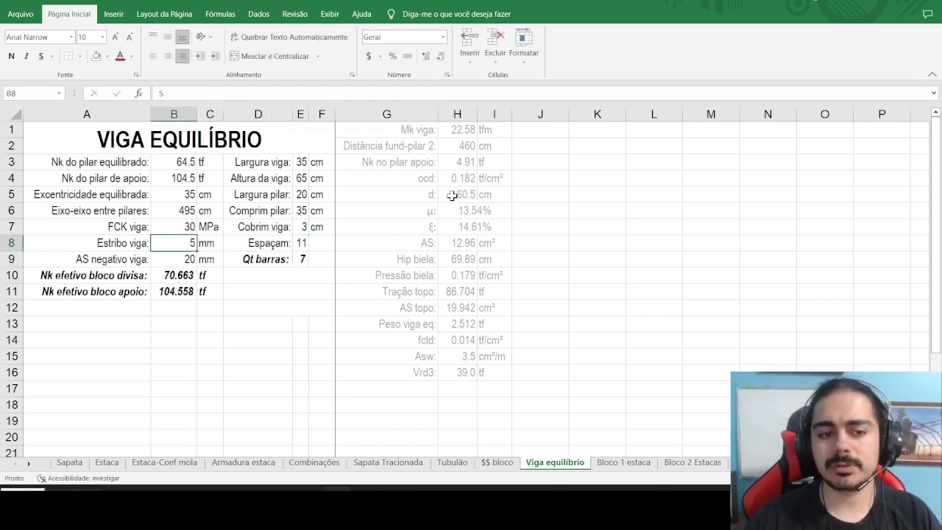
text(6.3)
key(Return)
key(Up)
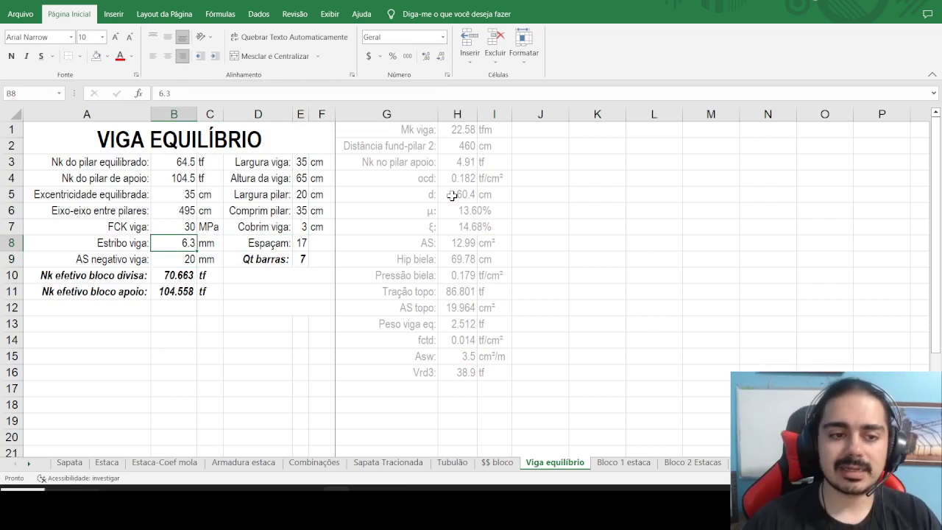
Set the stirrup diameter (Estribo viga) in B8 to 8 mm.
text(8)
key(Return)
key(Up)
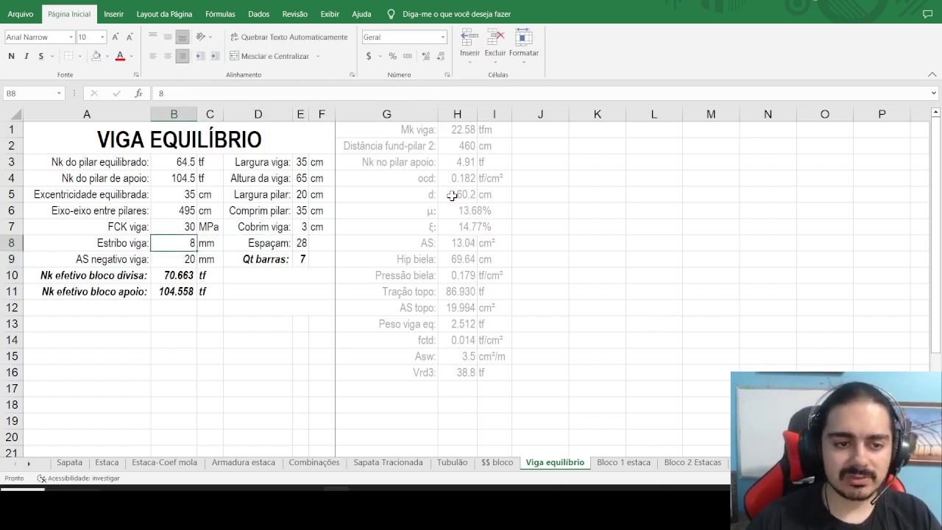
Try a stirrup diameter of 12.5 mm in B8 and undo the change.
text(12.)
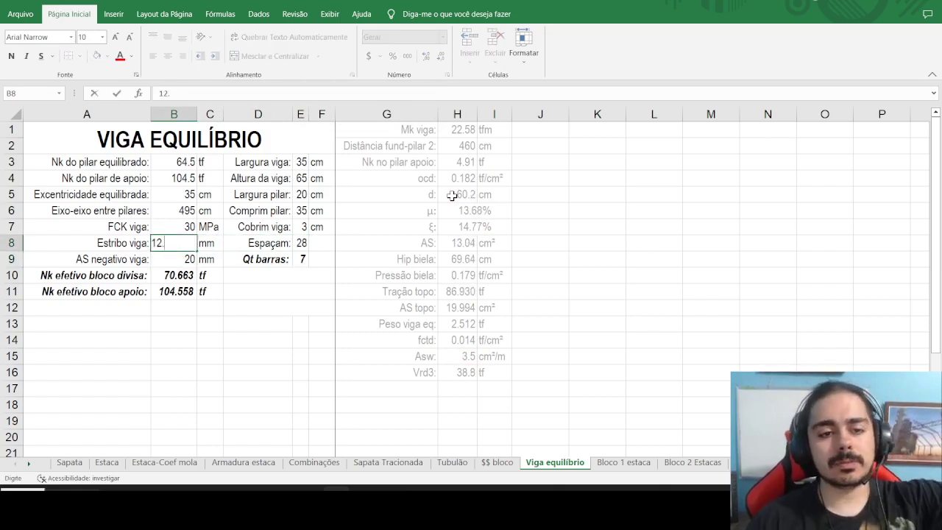
key(Return)
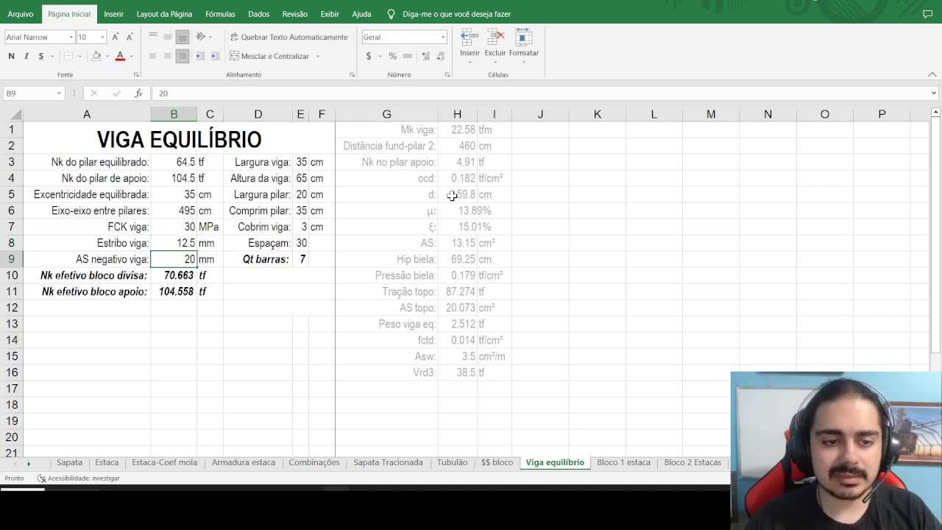
key(ctrl+z)
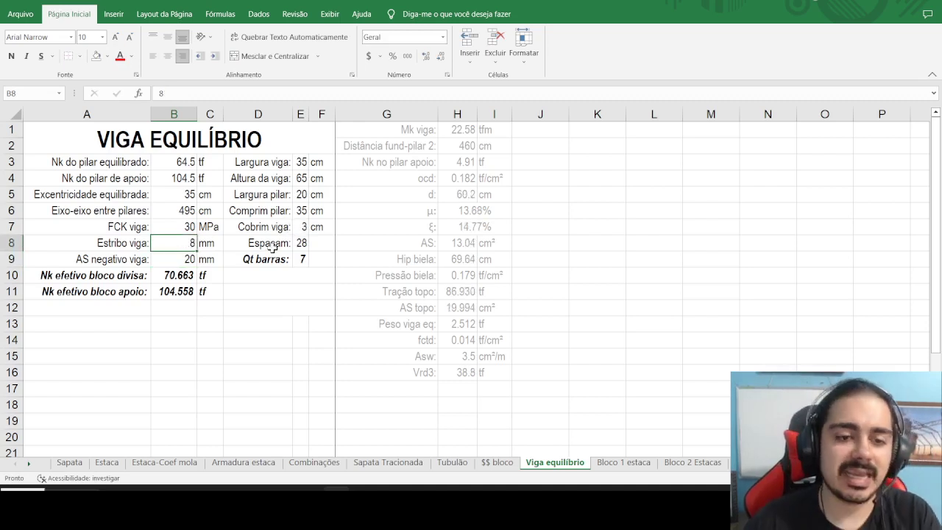
Make the Espaçam label and its value in D8:E8 bold and italic.
drag(273, 244, 301, 242)
click(12, 57)
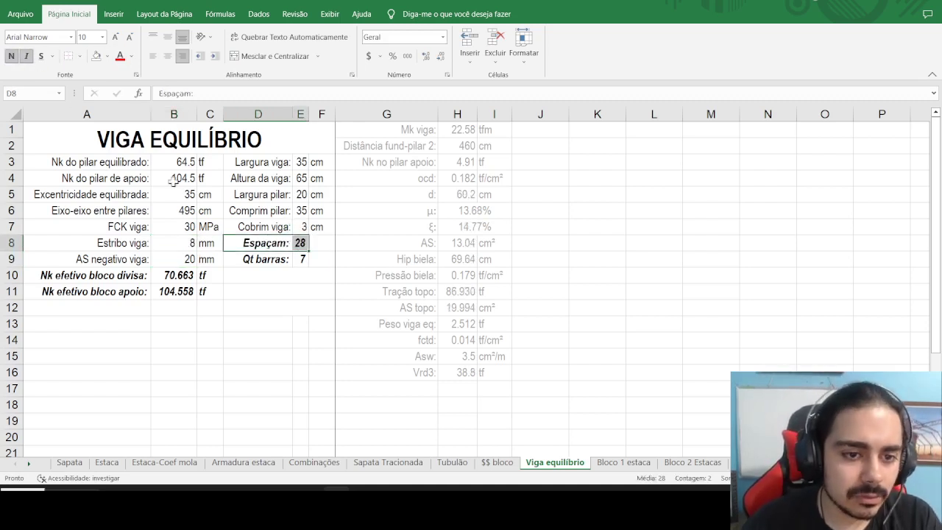
click(26, 56)
drag(265, 244, 298, 261)
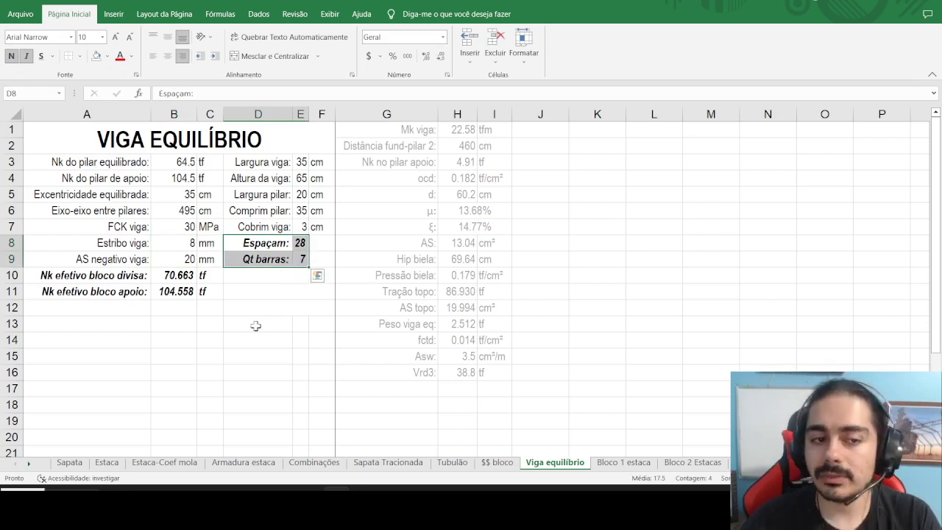
Move the two Nk efetivo rows and the BIELA ROMPE check row down one row, leaving row 10 blank.
drag(81, 276, 244, 294)
click(244, 294)
click(250, 306)
shift+click(65, 274)
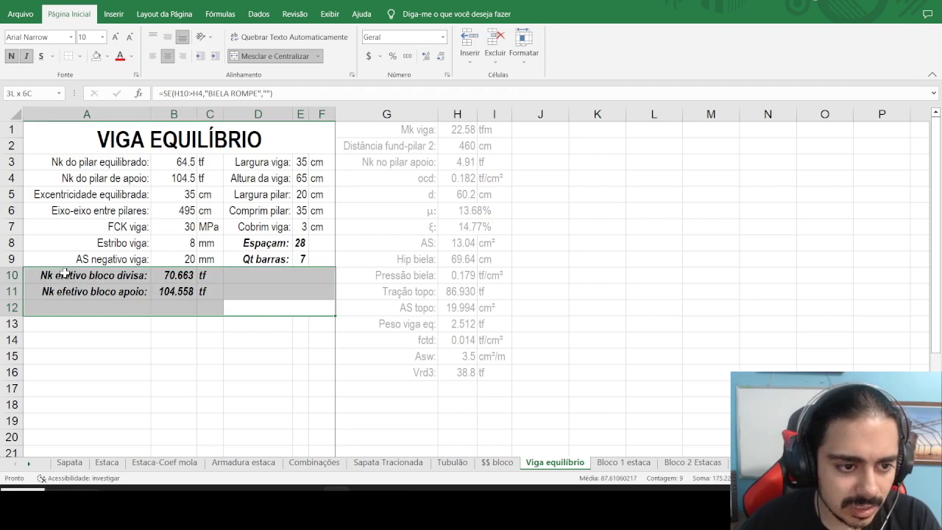
drag(185, 316, 186, 330)
key(Escape)
click(266, 309)
drag(263, 317, 262, 324)
drag(257, 292, 84, 312)
drag(124, 278, 232, 290)
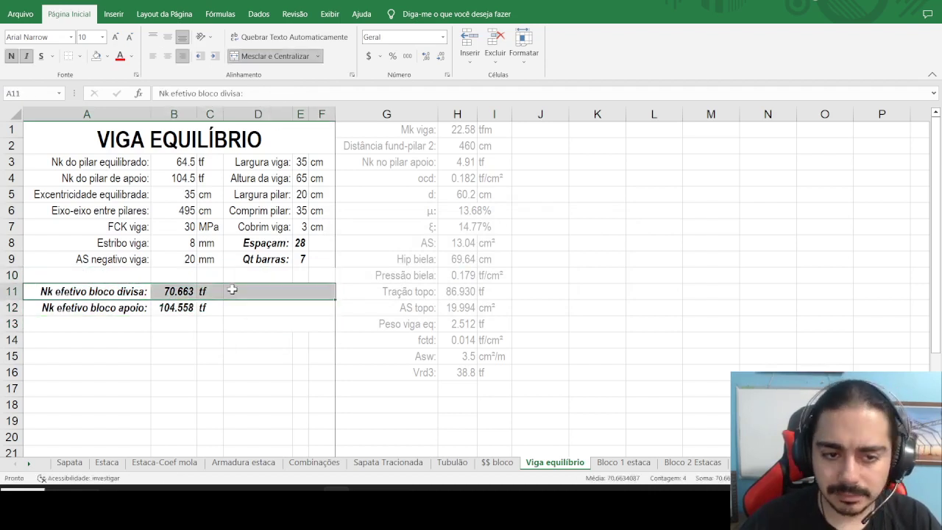
Apply a right border to the whole of column F.
click(321, 114)
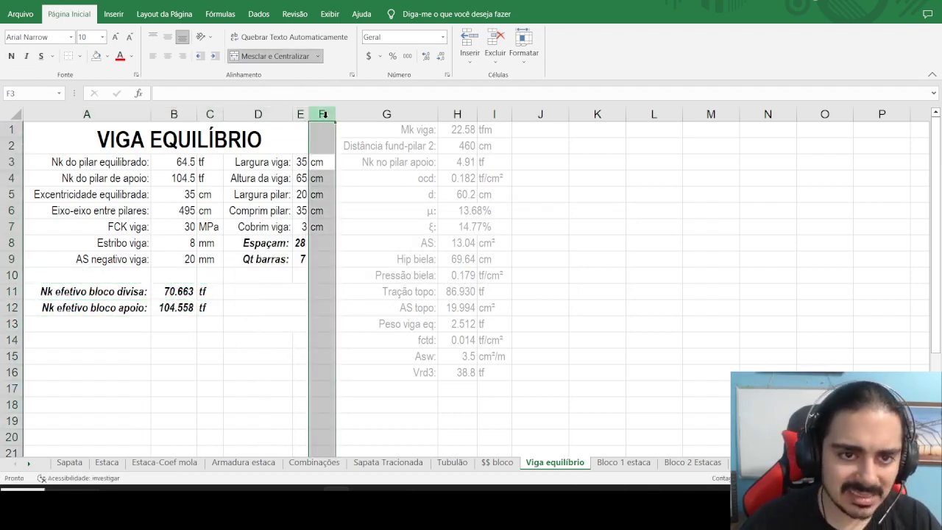
click(78, 57)
click(95, 131)
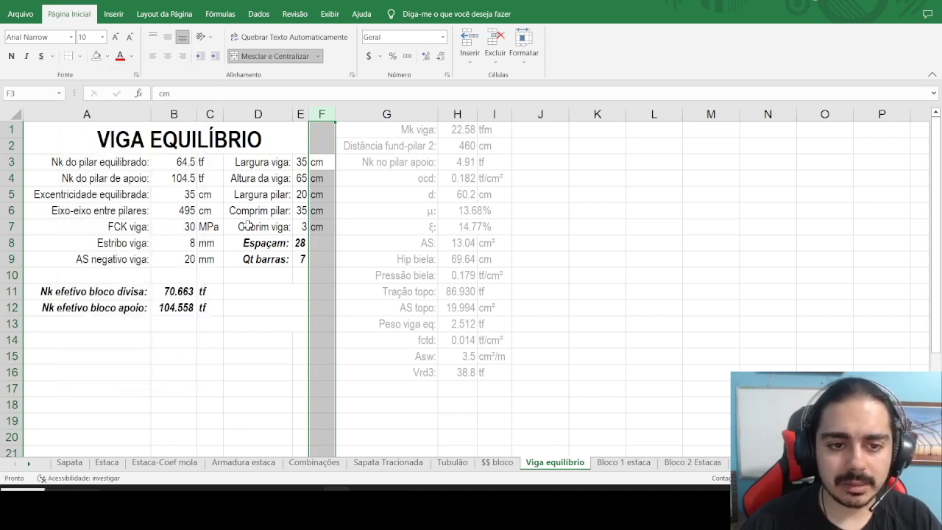
click(254, 227)
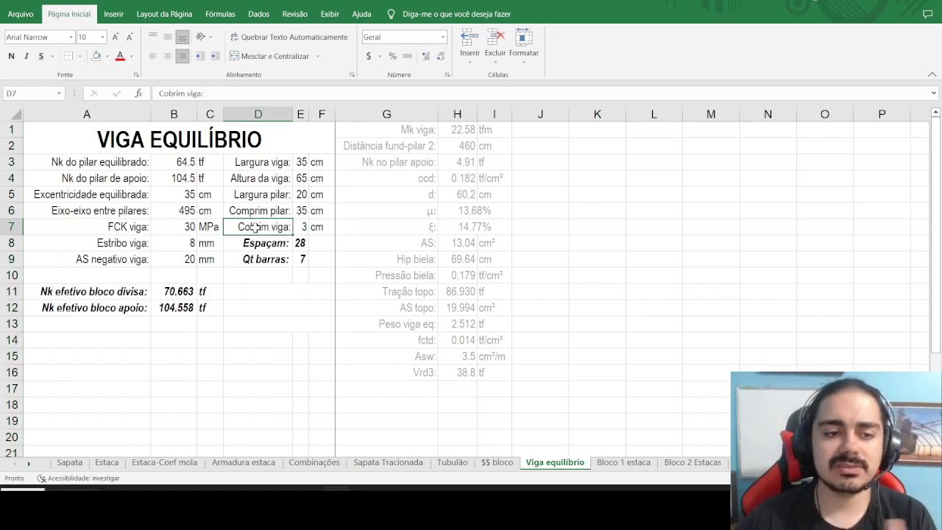
Add an AS positivo viga: entry in row 10 with a diameter of 12.5 and the unit mm, copying the AS negativo viga label.
click(140, 259)
key(ctrl+c)
key(Down)
key(Return)
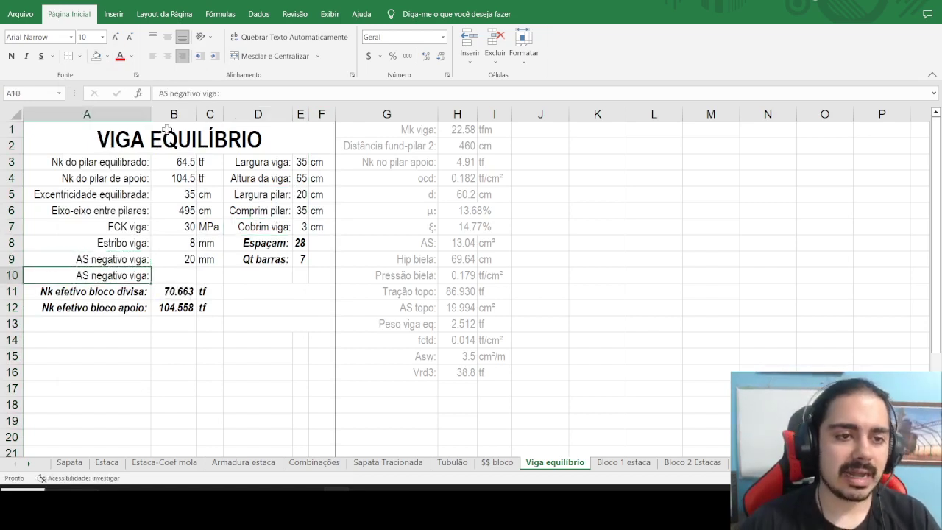
double_click(180, 93)
text(positivo)
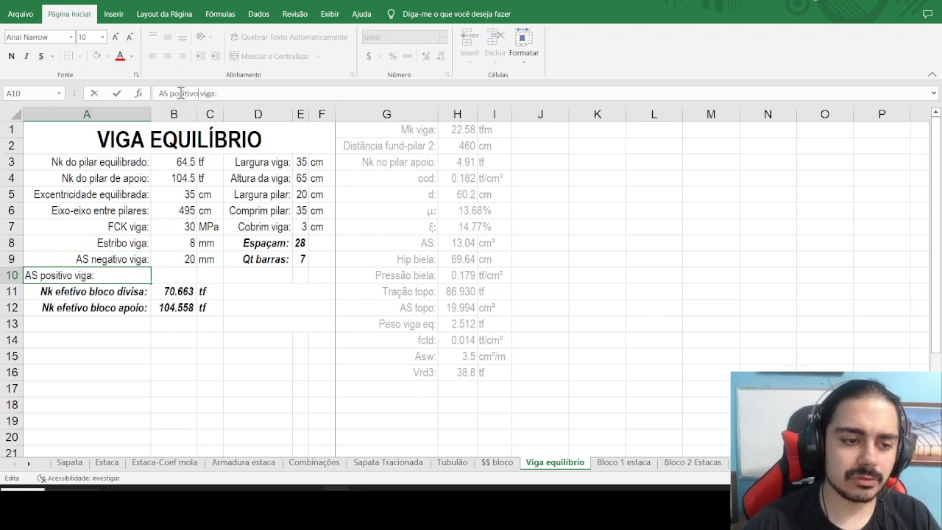
key(Tab)
text(12.5)
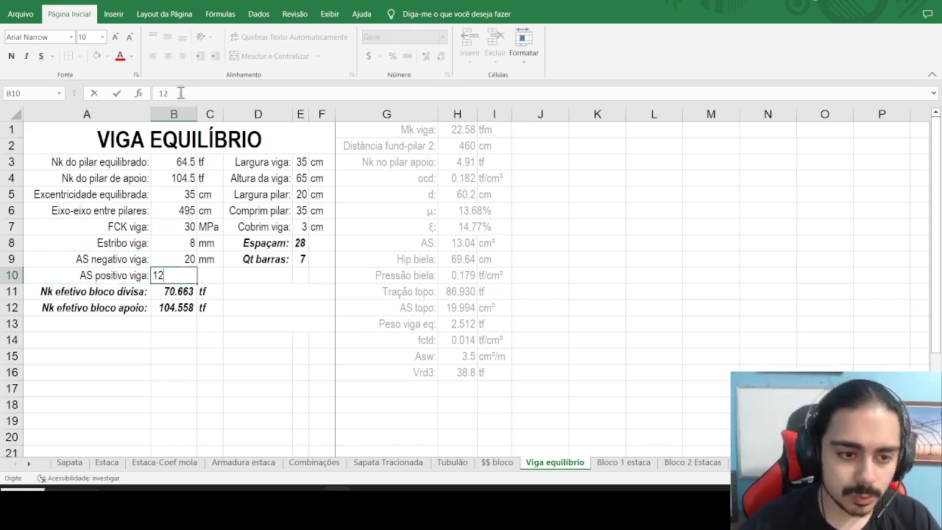
key(Tab)
text(mm)
key(Return)
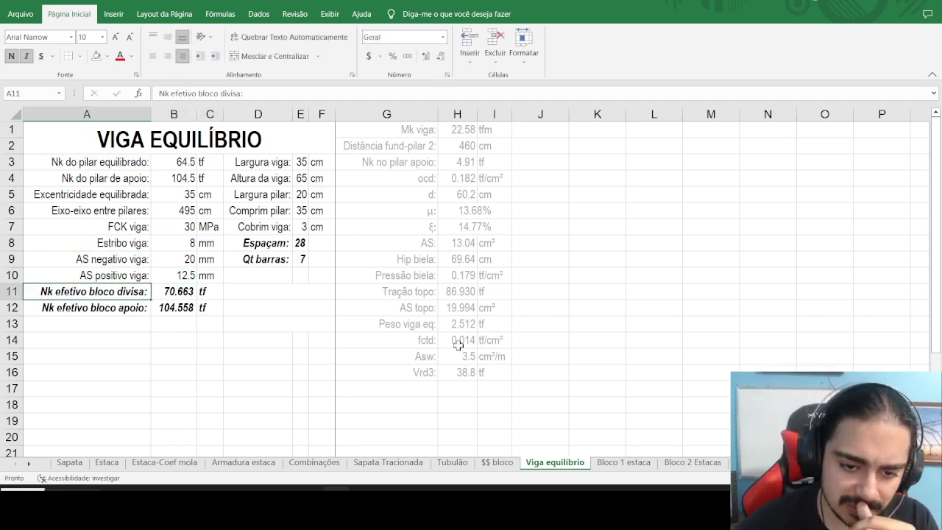
Label G17 AS min: and calculate it in H17 with =E3*E4*0.15/100.
click(412, 388)
text(AS)
text( ni)
text( min:)
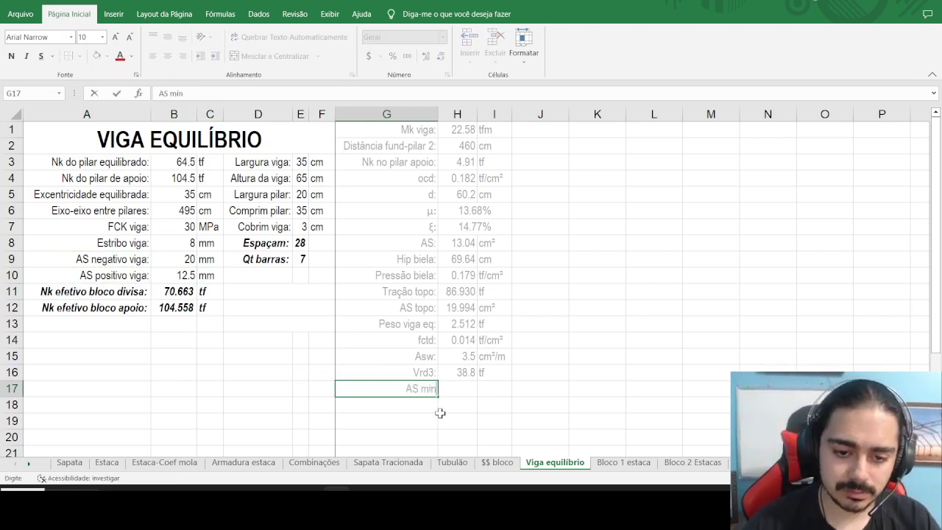
key(Tab)
text(=)
click(301, 162)
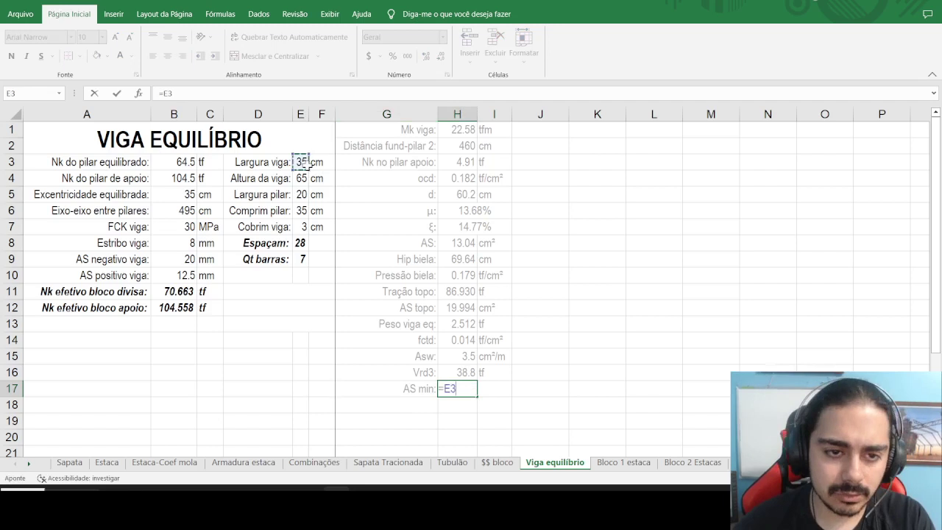
text(*)
click(301, 179)
text(*)
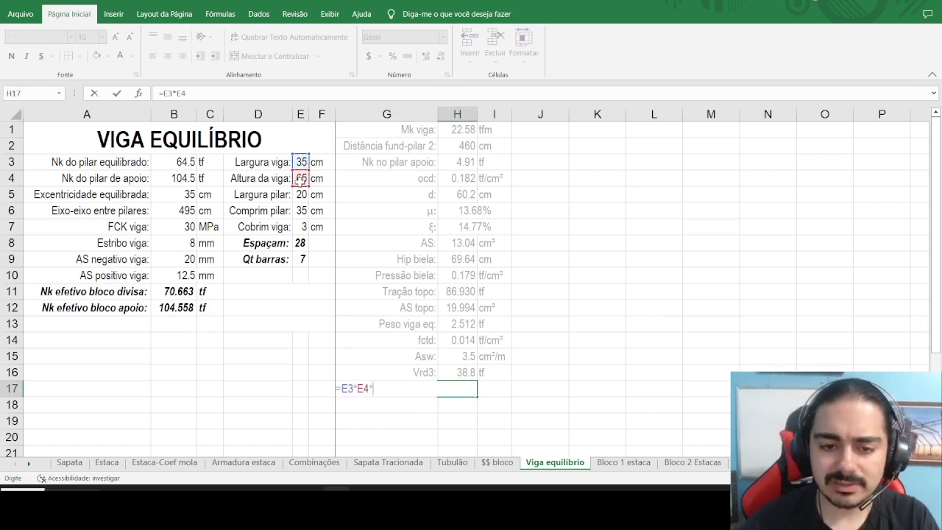
text(0.15/100)
key(Return)
Display the AS min value in H17 with two decimal places.
key(Up)
key(Right)
click(440, 56)
click(440, 56)
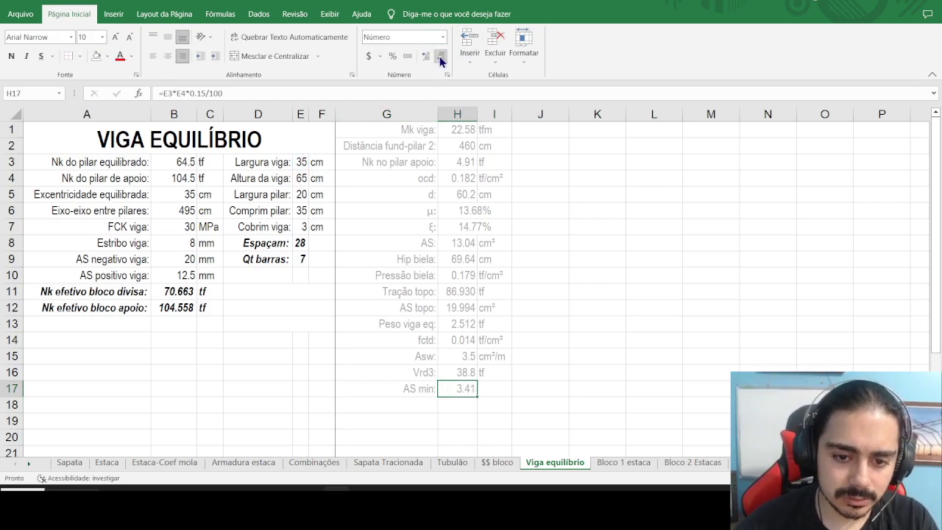
Copy the Qt barras label and formula from D9:E9 to D10:E10.
drag(267, 259, 301, 259)
key(ctrl+c)
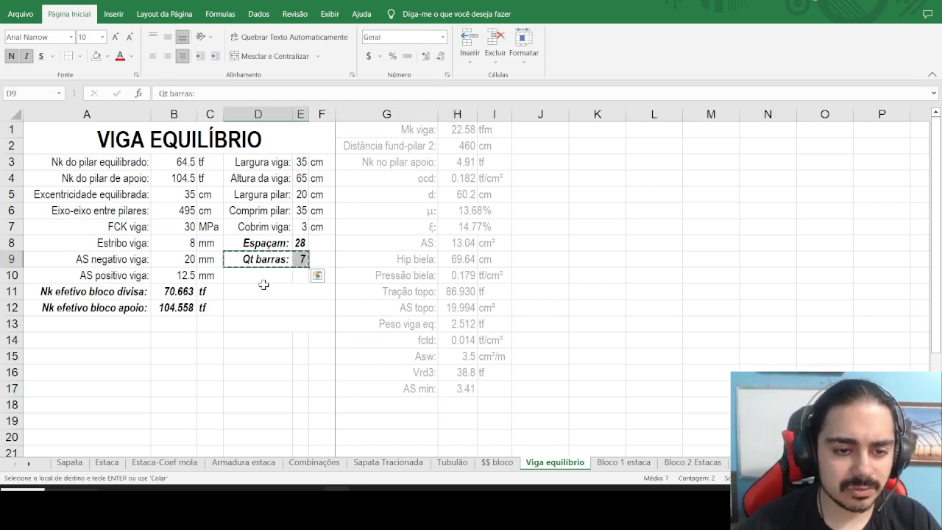
click(266, 280)
key(ctrl+v)
key(Escape)
double_click(297, 275)
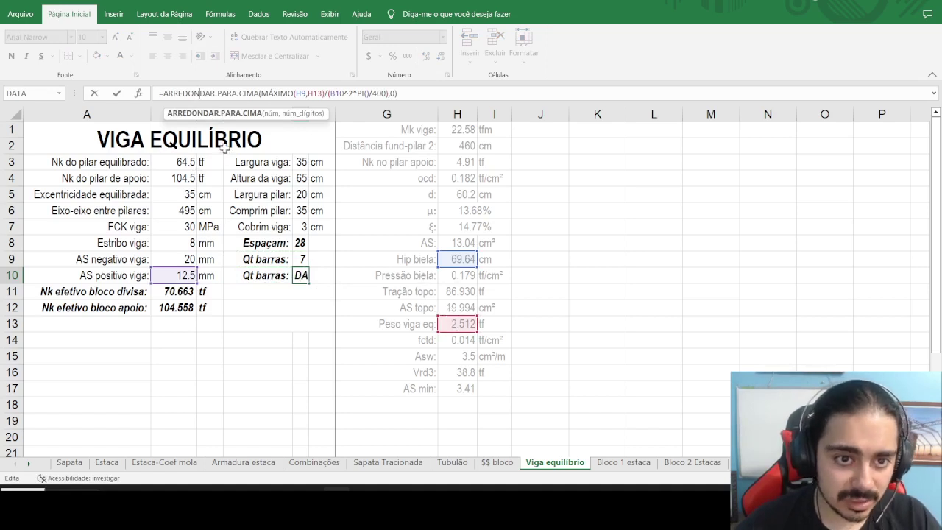
drag(460, 318, 461, 389)
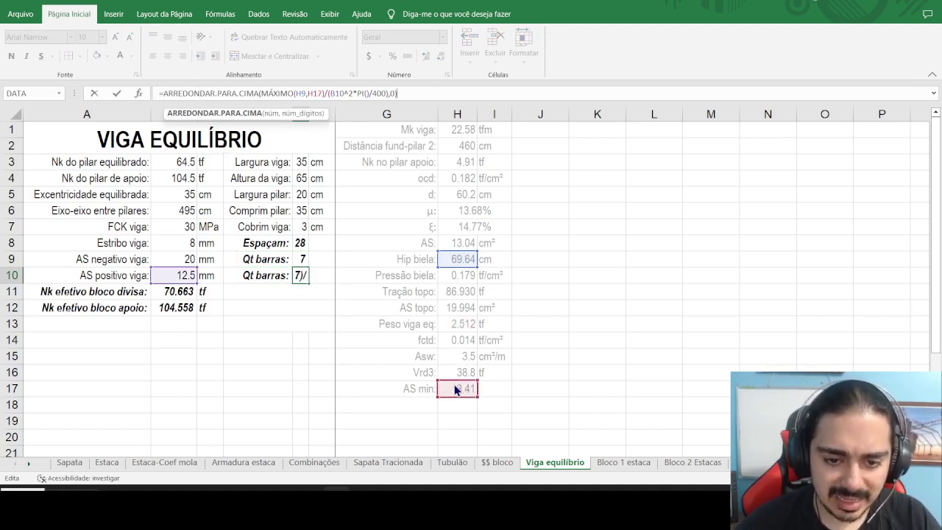
drag(457, 256, 459, 396)
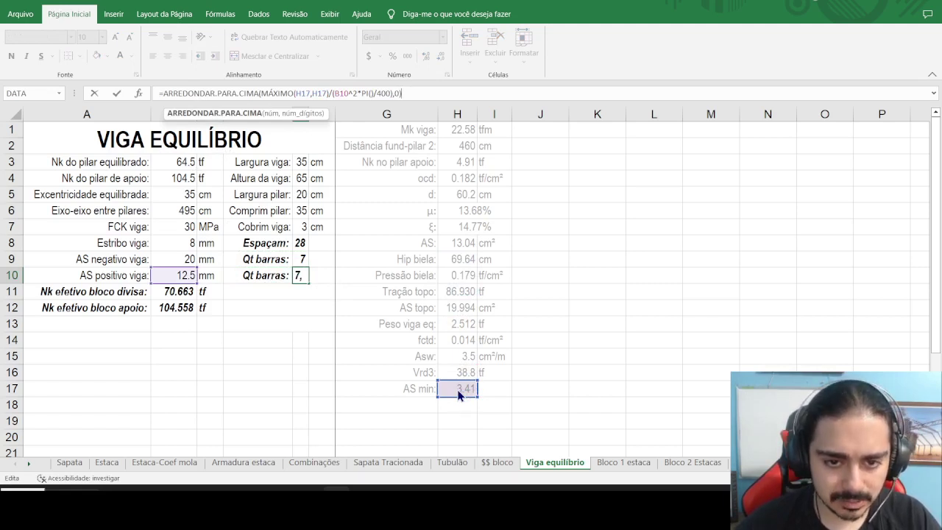
key(Escape)
click(301, 259)
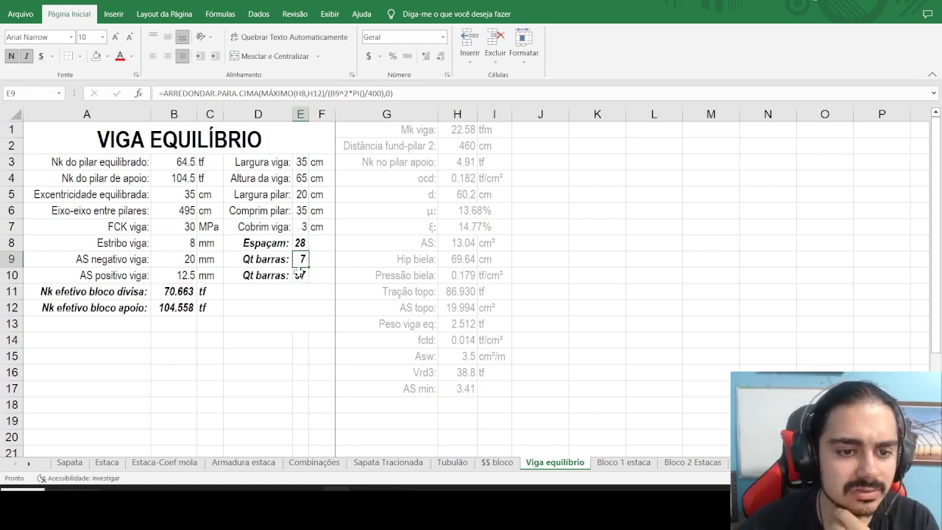
click(258, 90)
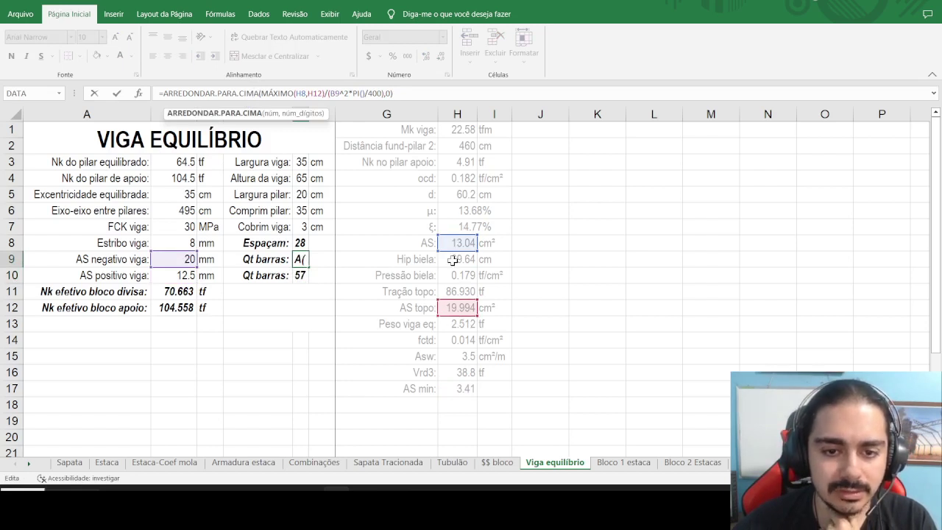
key(Return)
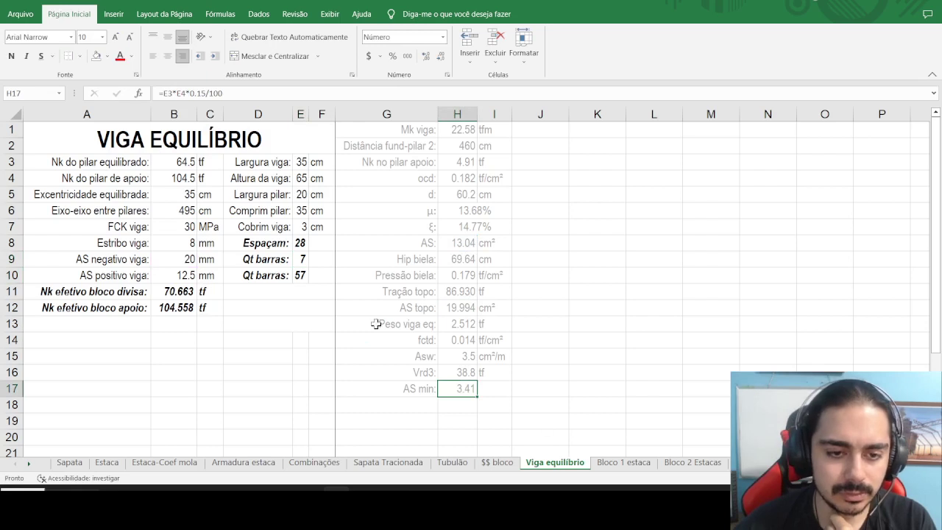
click(314, 94)
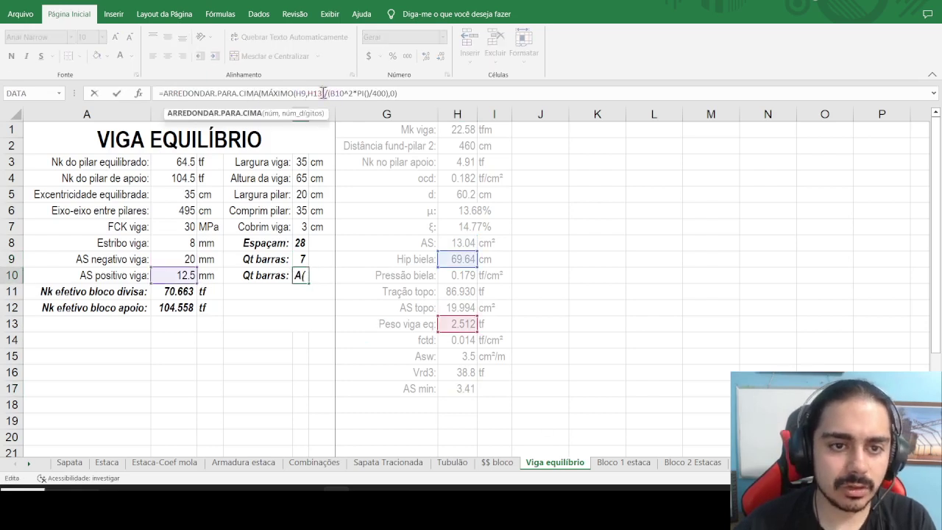
key(BackSpace)
key(BackSpace)
key(BackSpace)
key(BackSpace)
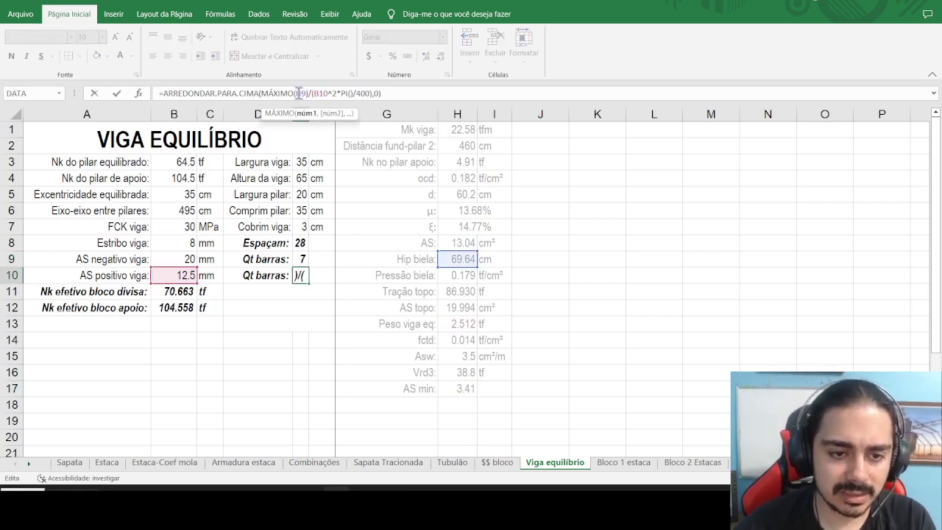
click(444, 259)
drag(450, 269, 450, 386)
key(Escape)
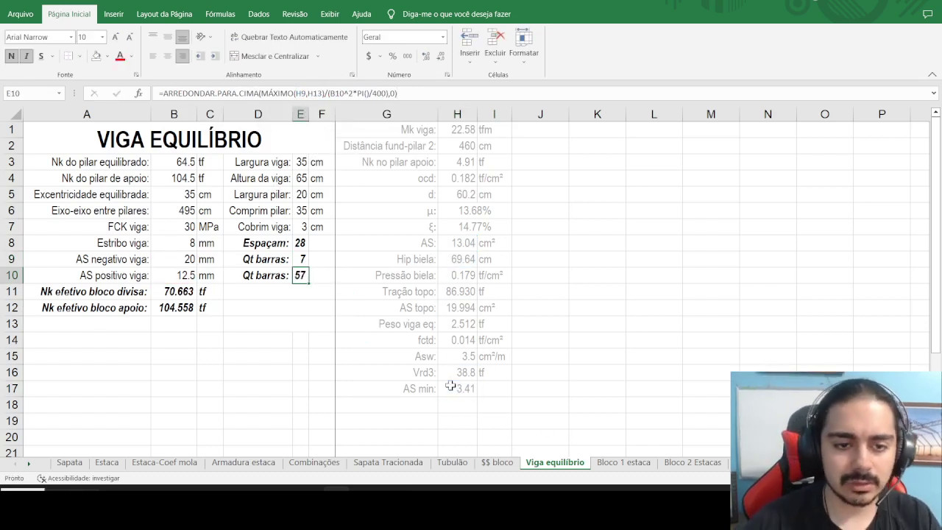
Replace the bar count formula in E10 with =H17/(B10^2*PI()/400).
text(=)
click(451, 386)
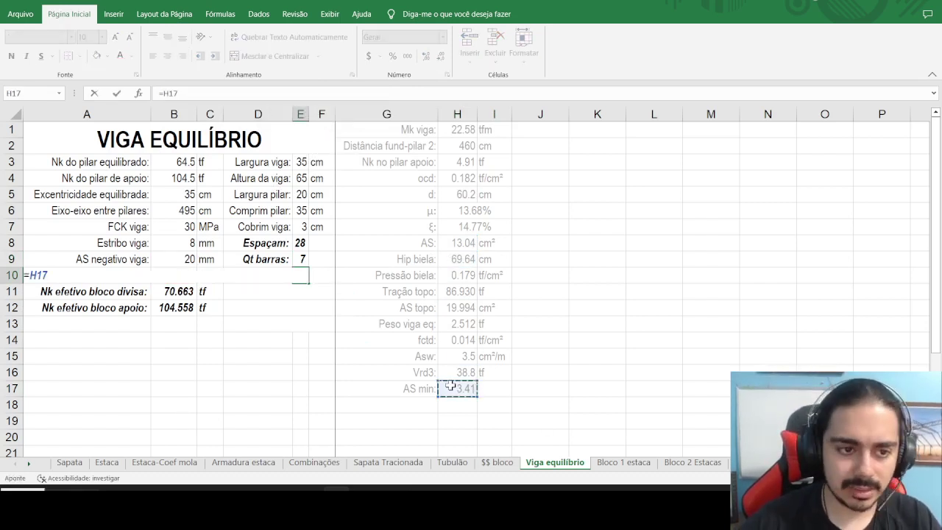
key(ctrl+Return)
click(210, 90)
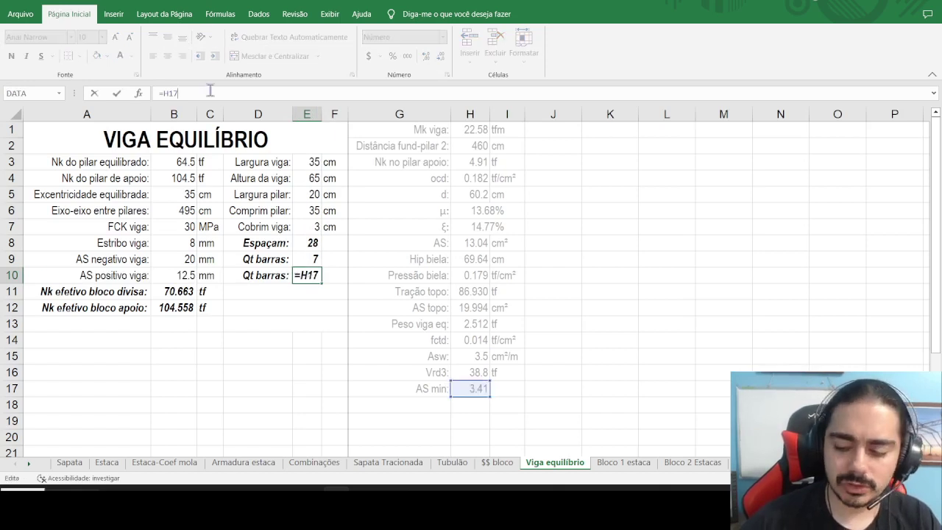
text(/()
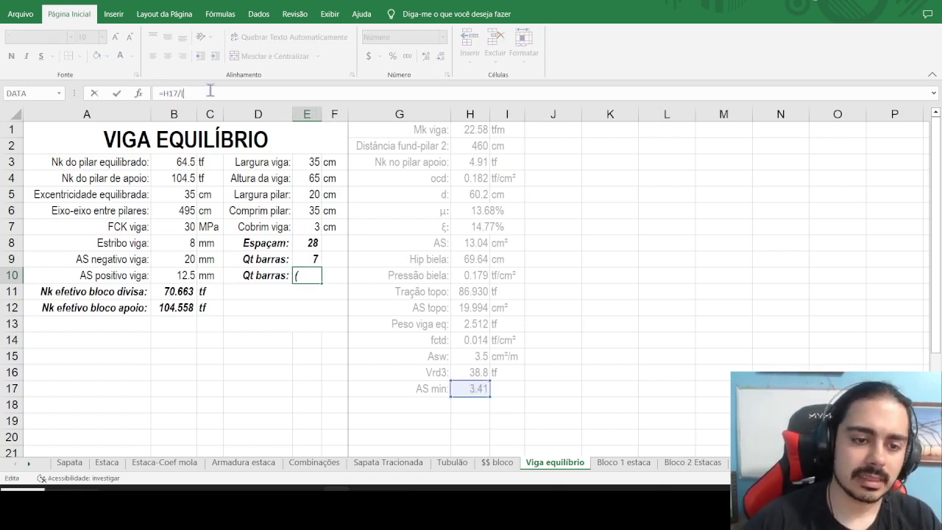
click(190, 275)
text(^2*pi()/400)
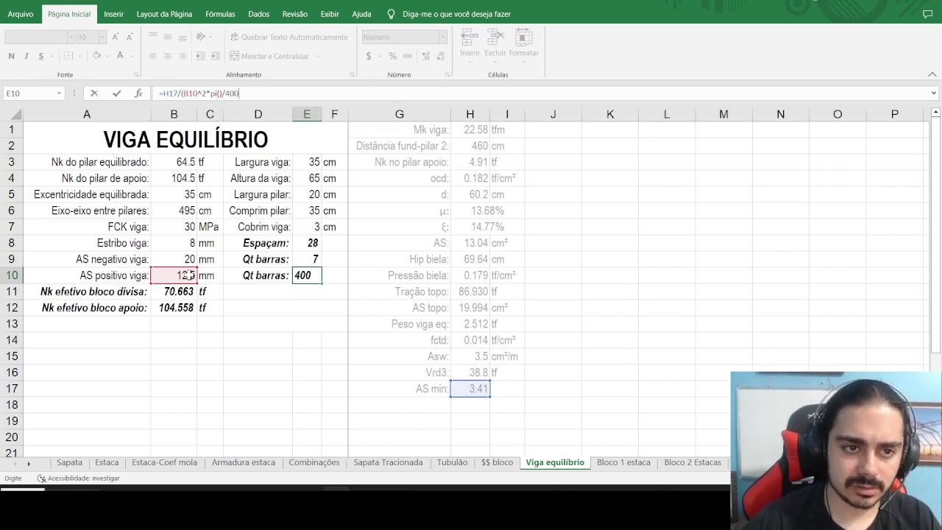
text())
key(Return)
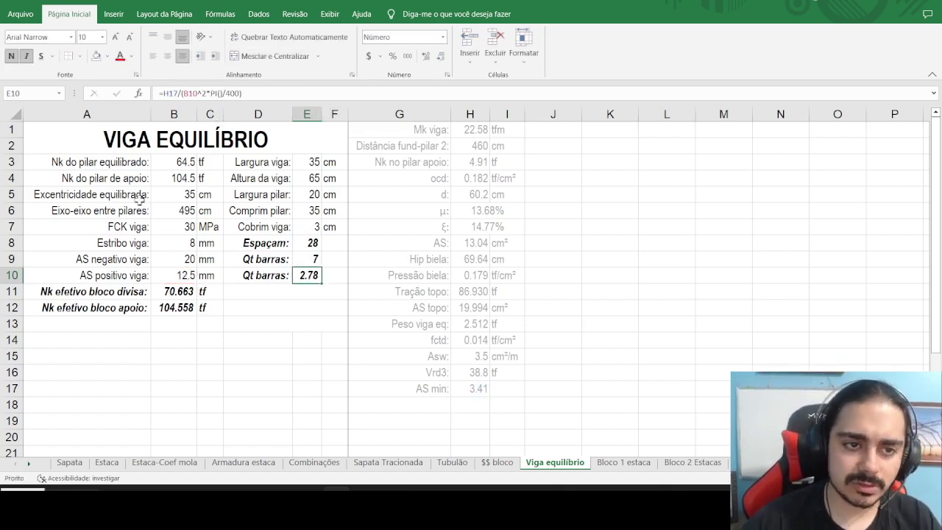
Wrap the E10 bar count formula in ARREDONDAR.PARA.CIMA with 0 digits.
click(162, 94)
text(arredondar.para.cima()
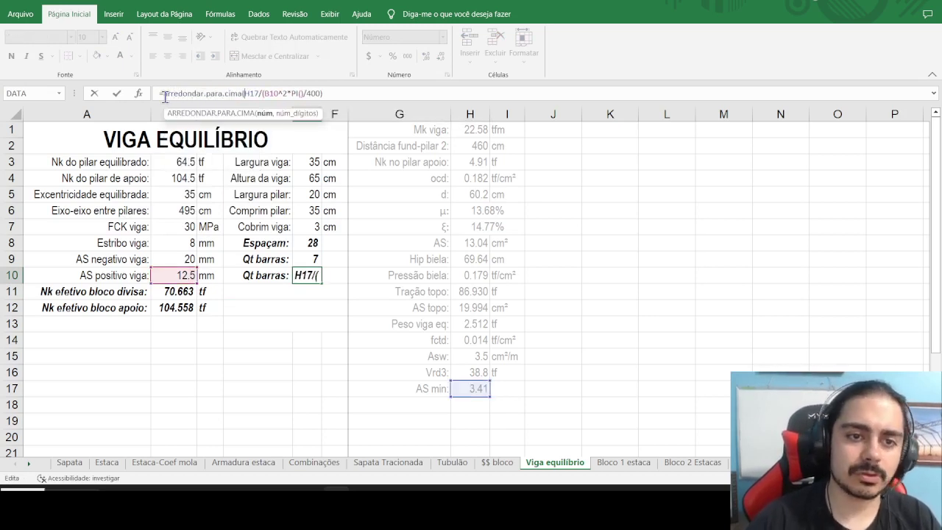
click(326, 93)
text(;0)
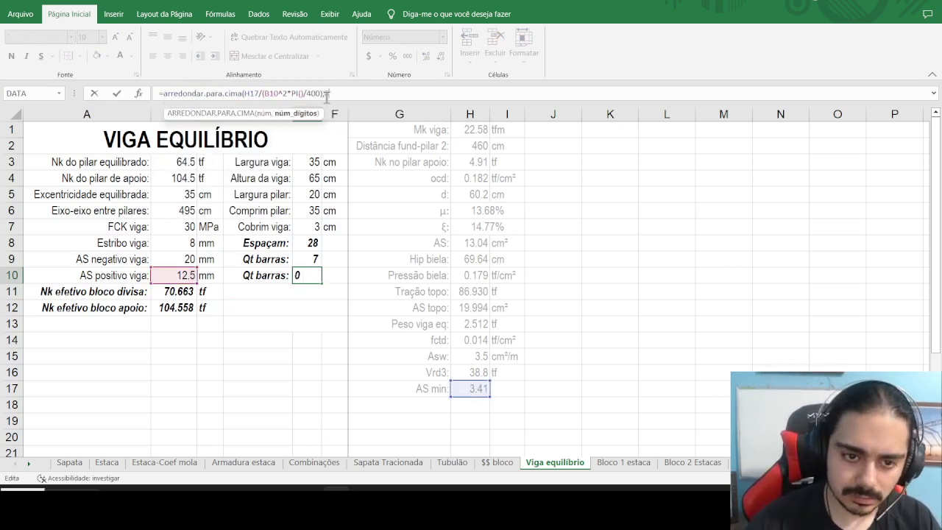
text())
key(Return)
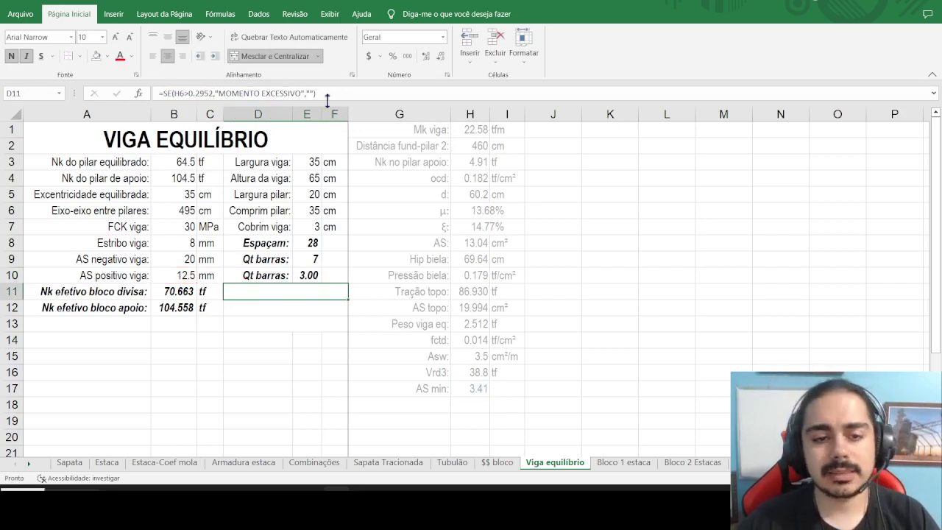
Display the bar count in E10 without decimals and autofit the width of column E.
click(311, 276)
click(440, 56)
click(439, 56)
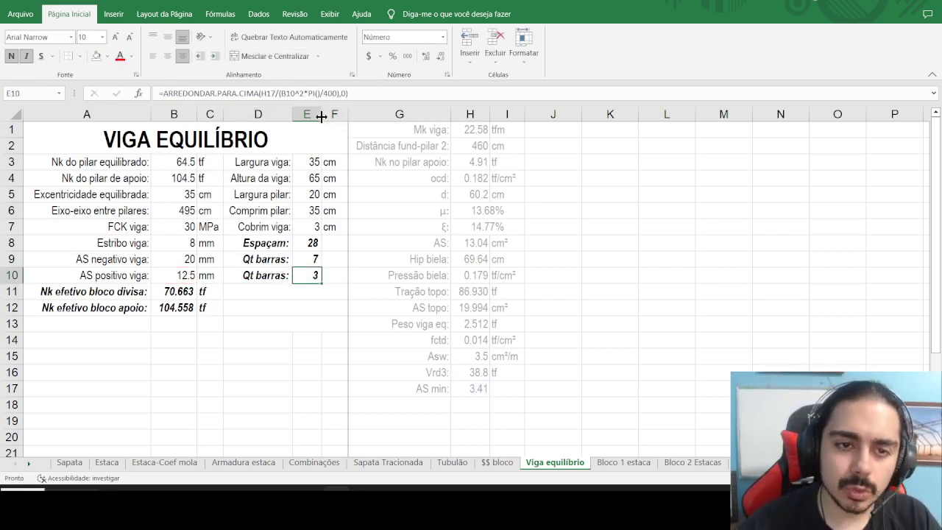
double_click(321, 113)
Set the AS positivo viga diameter in B10 to 16 mm.
drag(118, 277, 207, 273)
drag(120, 162, 212, 276)
click(166, 290)
click(167, 275)
text(16)
key(Return)
Fill the input cells A3:C10 and D3:F7 with light blue.
drag(131, 277, 210, 163)
click(106, 57)
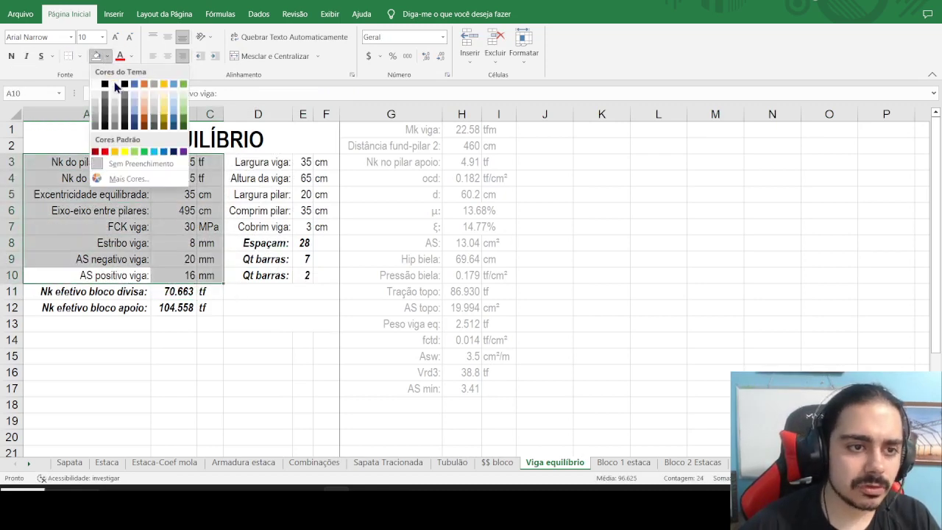
click(141, 100)
click(236, 157)
drag(237, 157, 333, 226)
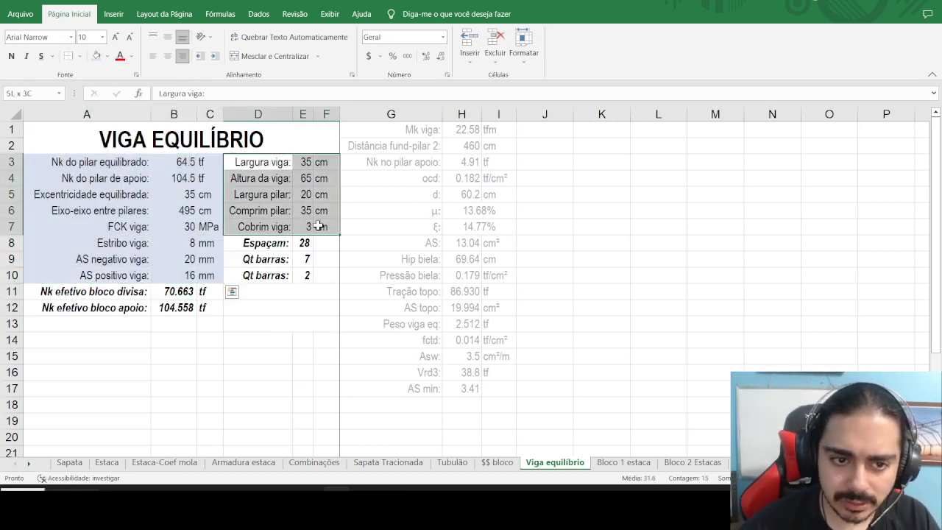
click(97, 57)
Fill the Espaçam and Qt barras result cells D8:F10 with light grey.
drag(261, 245, 326, 275)
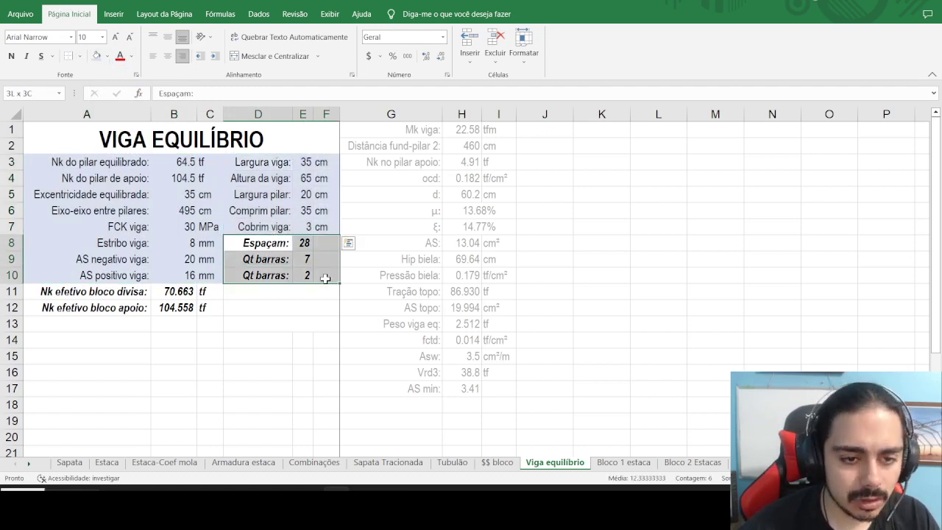
click(108, 56)
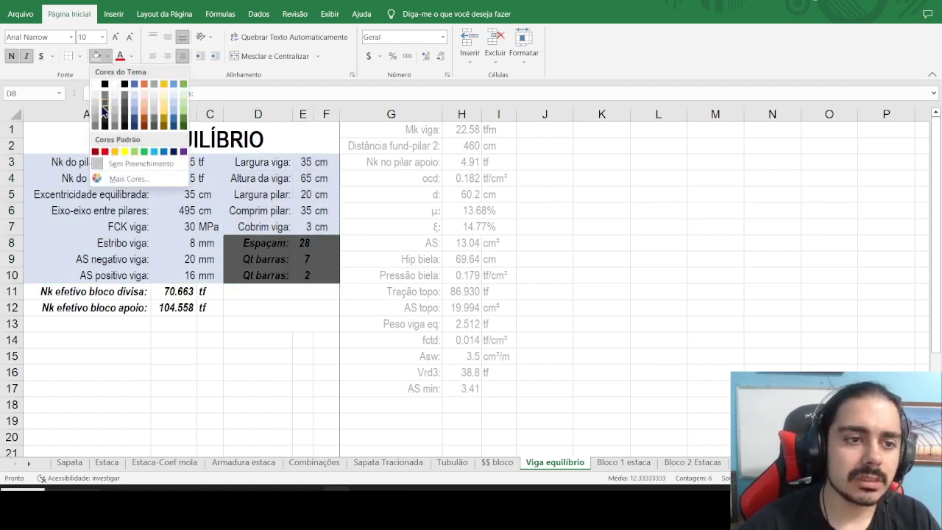
click(118, 109)
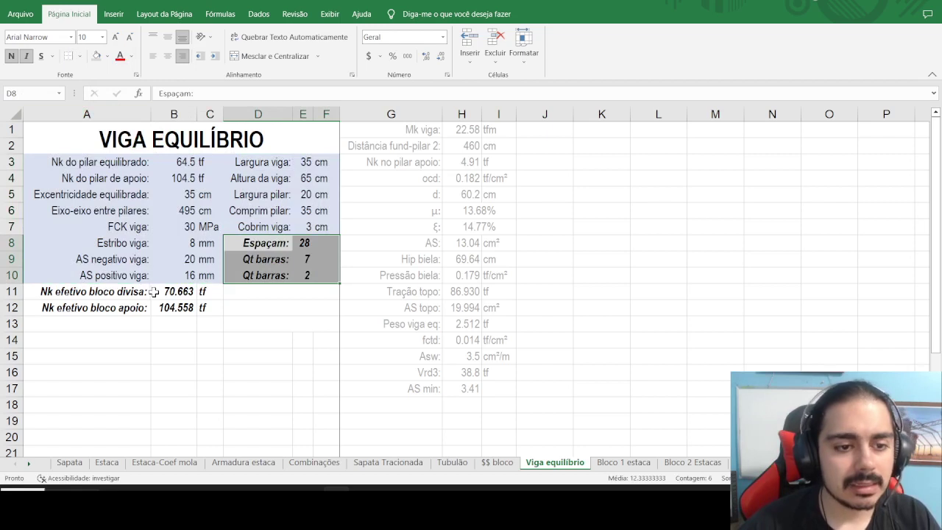
Shift the AS positivo viga row and the rows beneath it down one row, leaving a copy of its cells in row 10.
drag(143, 323, 292, 327)
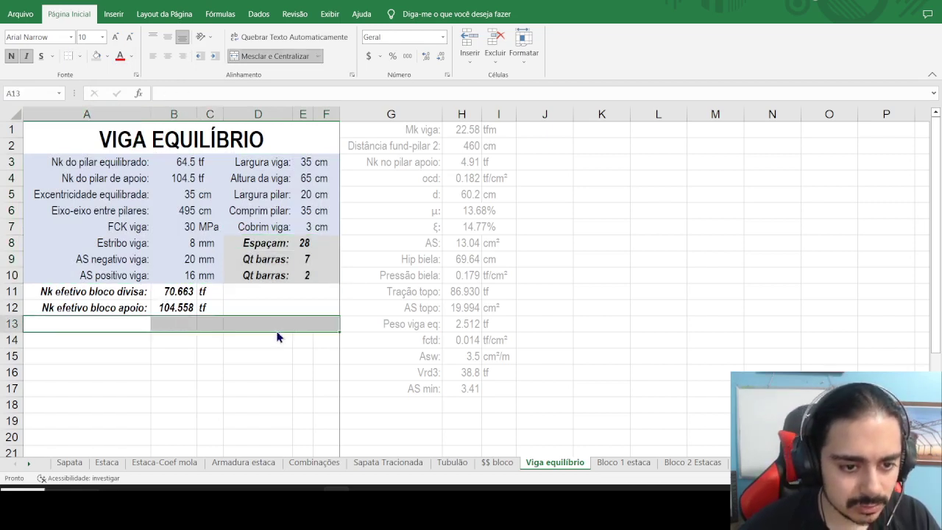
drag(117, 306, 235, 327)
drag(237, 292, 84, 291)
click(285, 274)
key(ctrl+z)
Label row 10 AS pele: and set its diameter to 10 mm.
text(AS pele:)
key(Tab)
text(10)
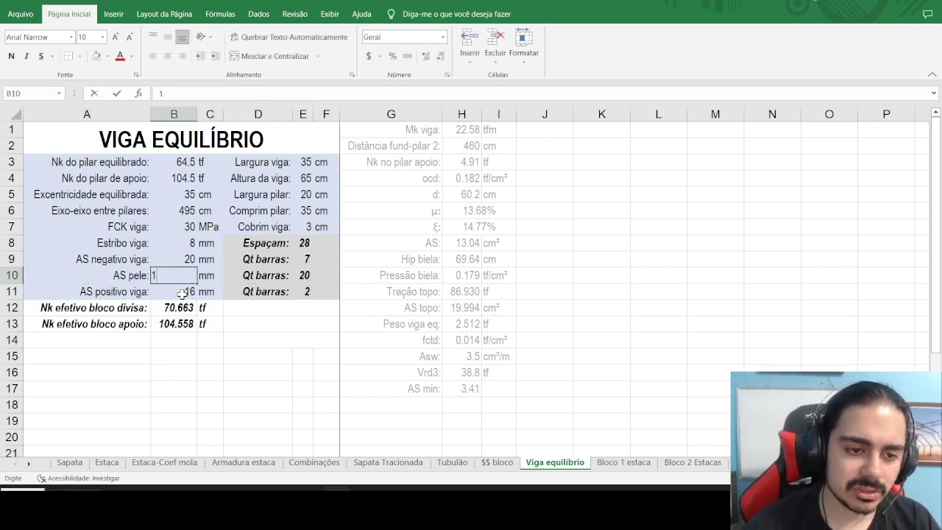
key(Tab)
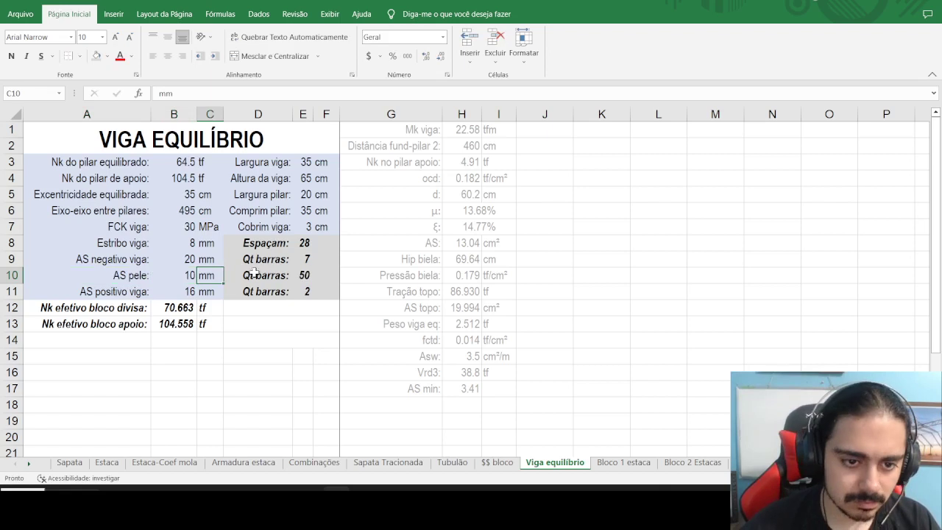
Clear the copied contents of D10:E10 and label cell G18 AS pele:.
drag(250, 272, 304, 272)
key(Delete)
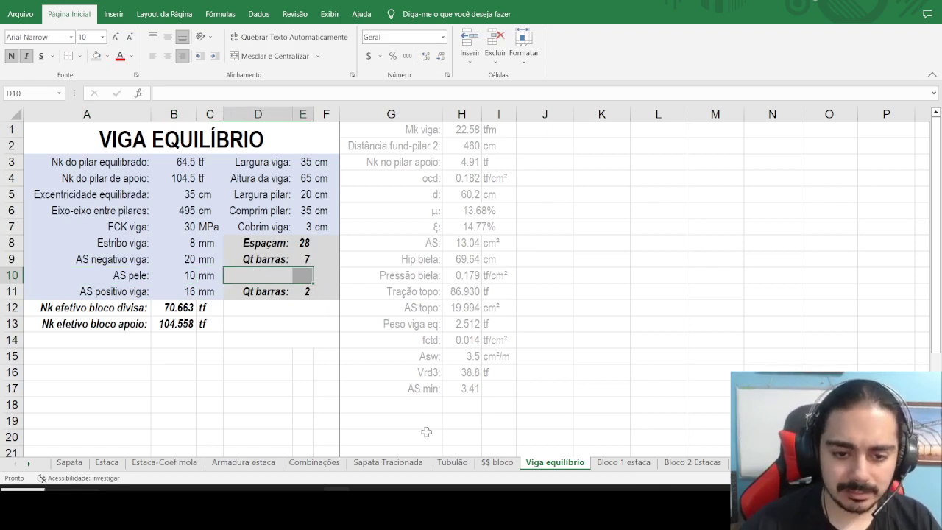
click(411, 405)
text(AS pele)
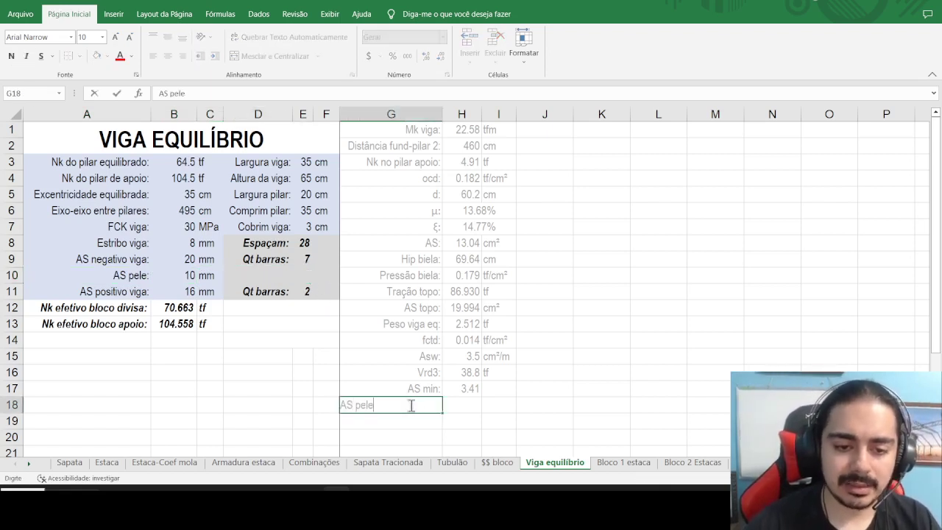
text(:)
key(Tab)
Calculate AS pele in H18 with =H17/1.5 and enter the unit cm² in I18.
text(=)
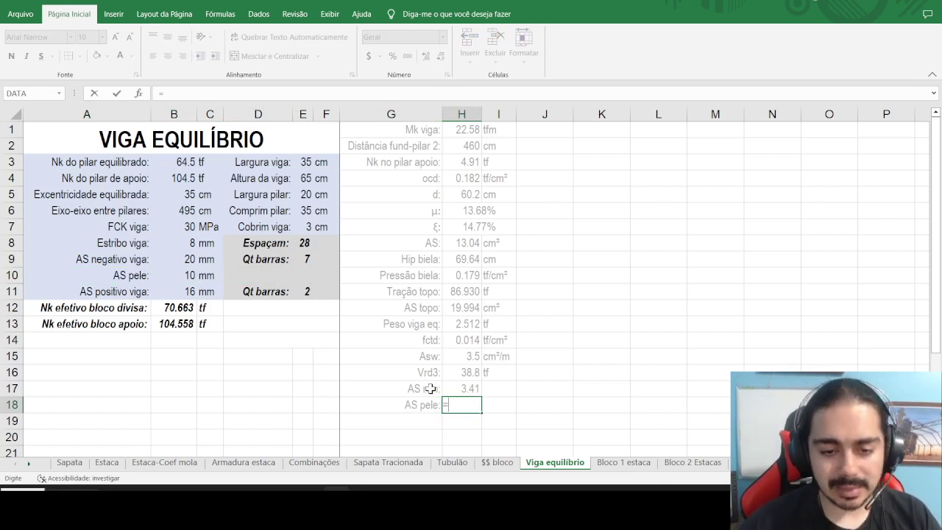
click(459, 388)
text(/1.5)
key(ctrl+Return)
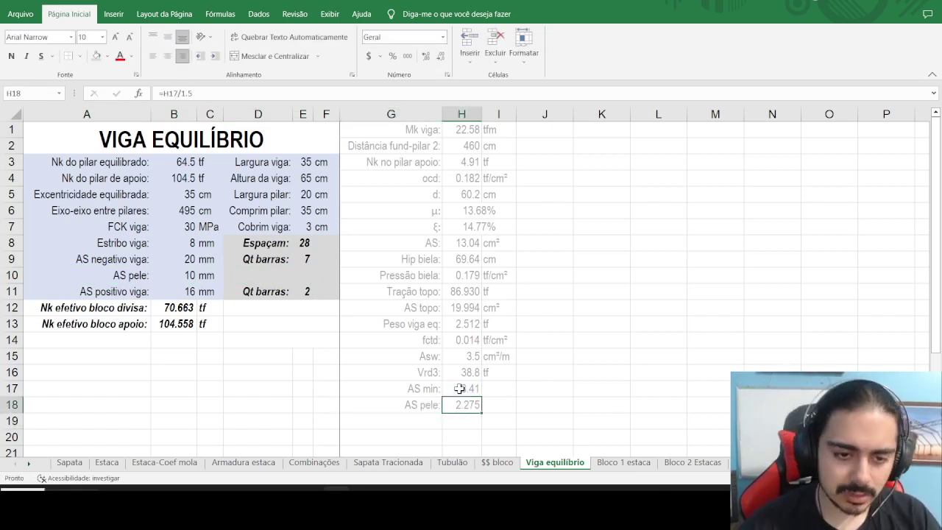
click(490, 402)
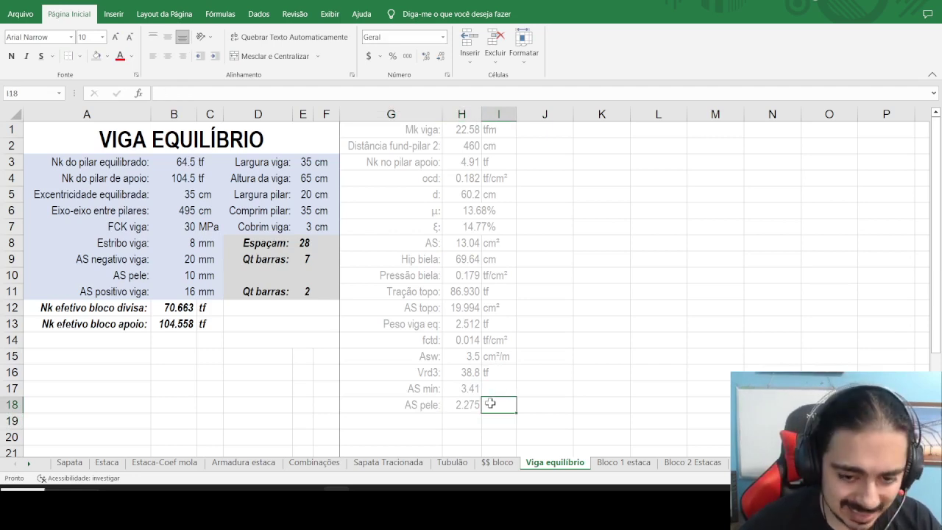
text(cm²)
key(Return)
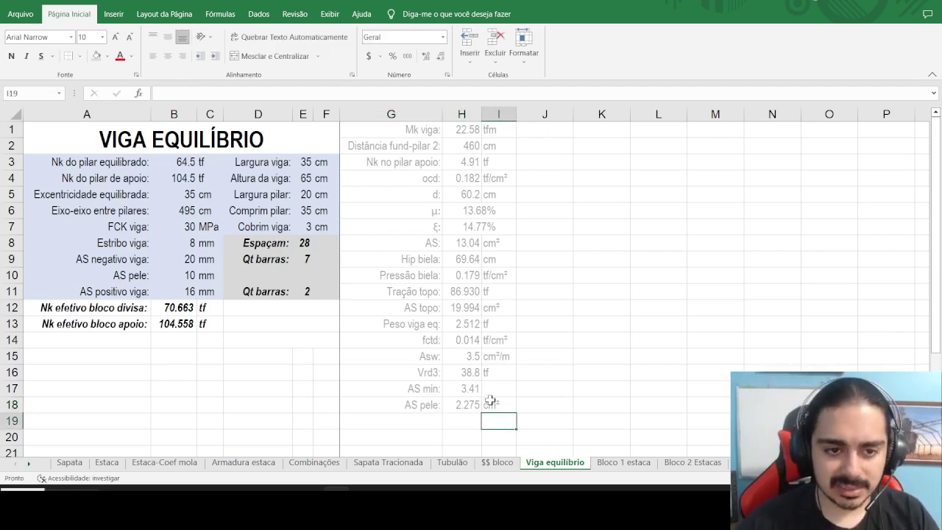
Multiply the AS pele formula in H18 by SE(E4<61,0,1) so it depends on the beam height.
click(280, 274)
click(475, 405)
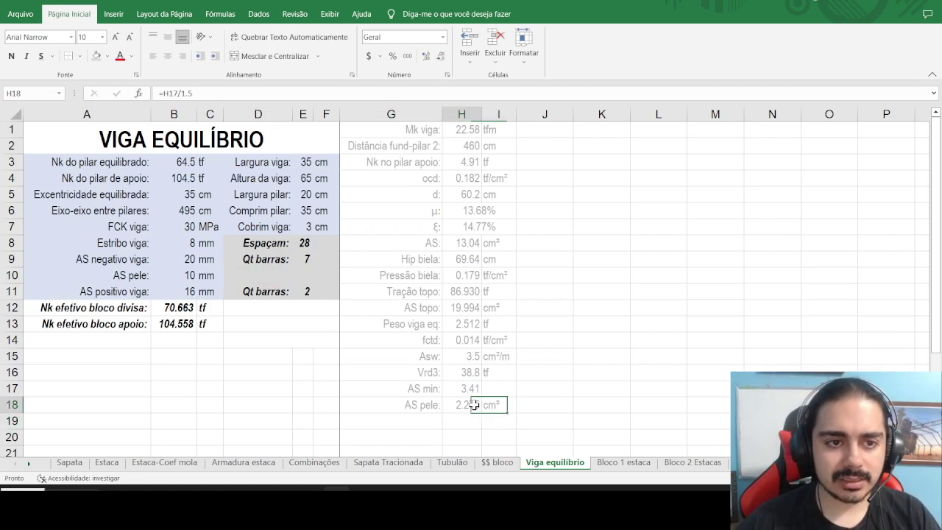
click(250, 93)
text(*se()
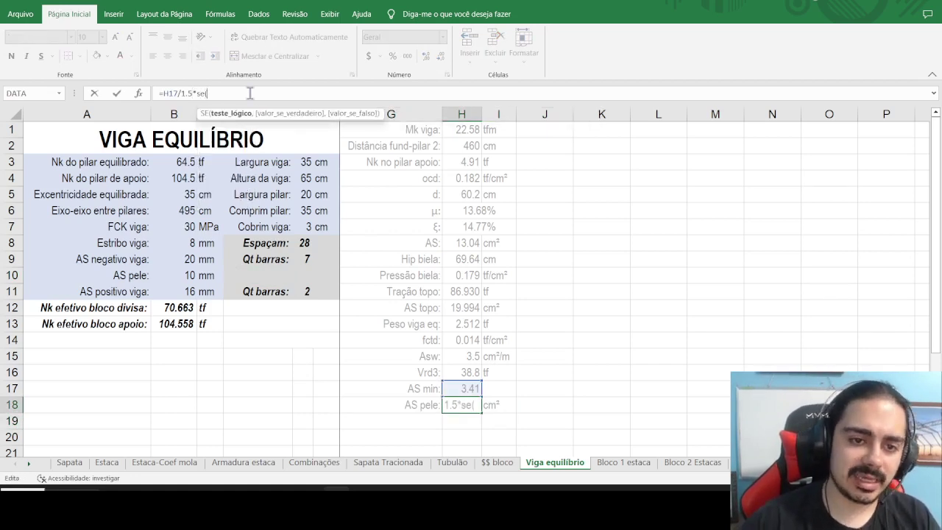
click(304, 178)
text(<)
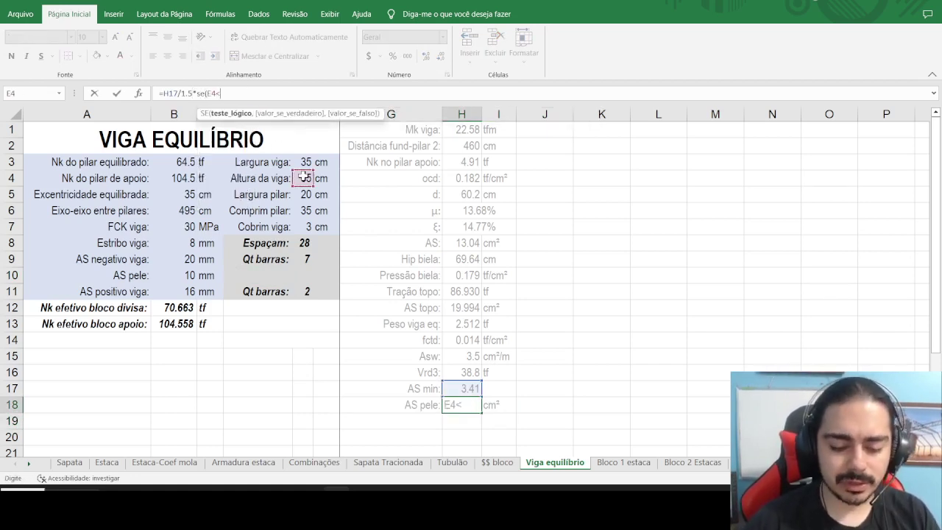
text(61,0,1))
key(ctrl+Return)
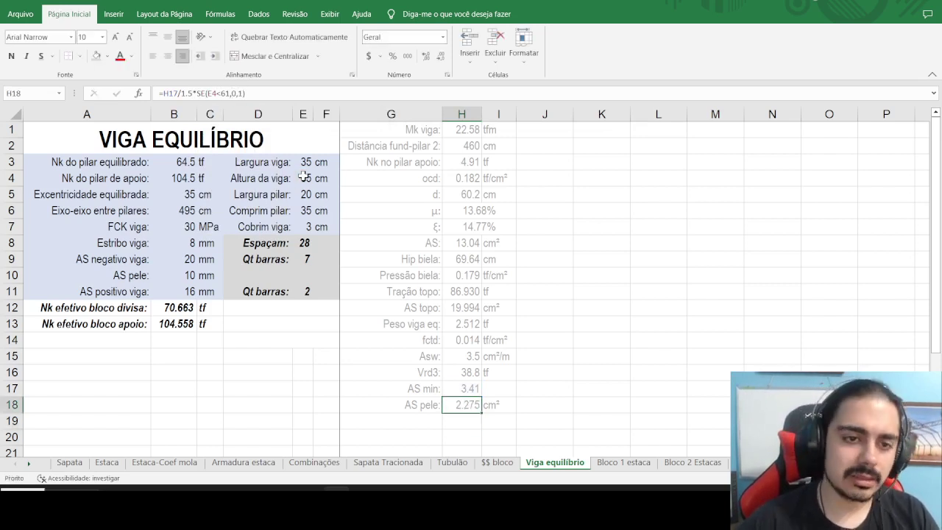
Test the AS pele condition with a beam height of 55 cm in E4, and set it back to 65 cm.
click(303, 177)
text(55)
key(Return)
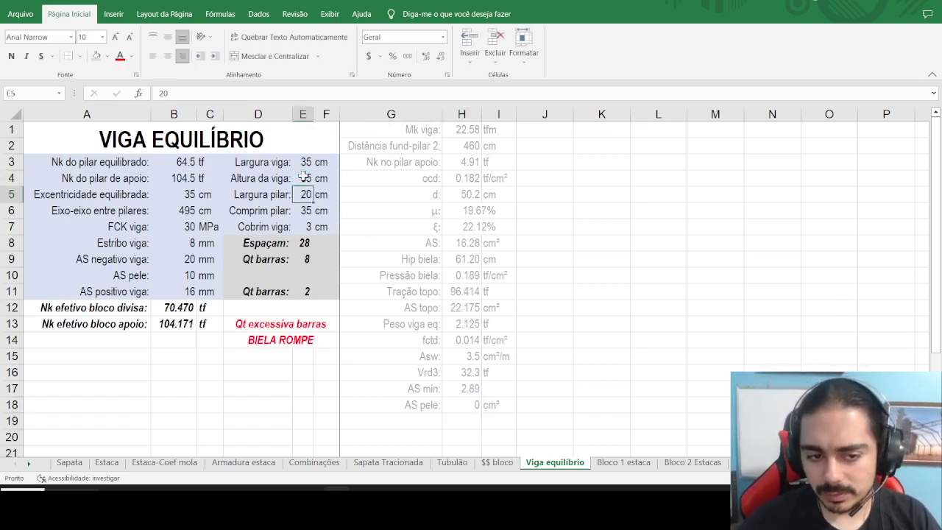
click(304, 177)
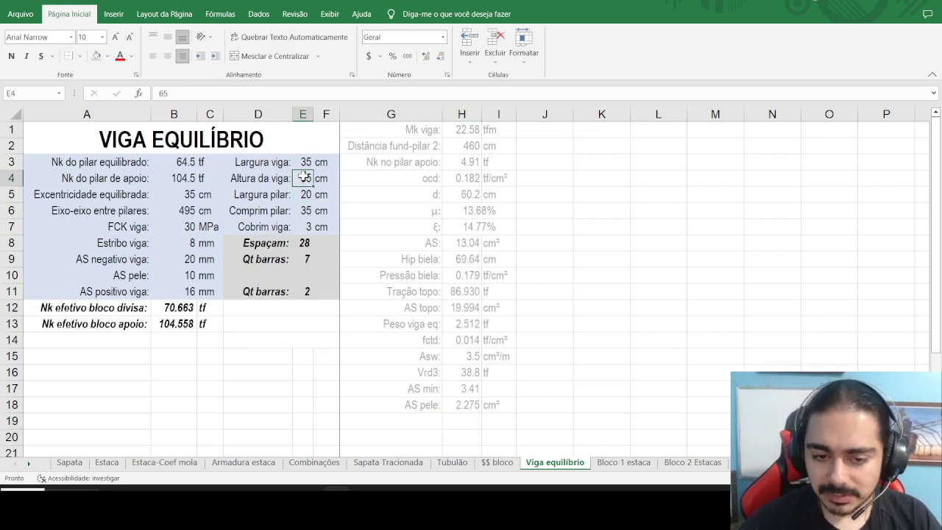
text(65)
key(Return)
Label cell D10 Qt barras: for the AS pele row.
click(265, 277)
key(ctrl+v)
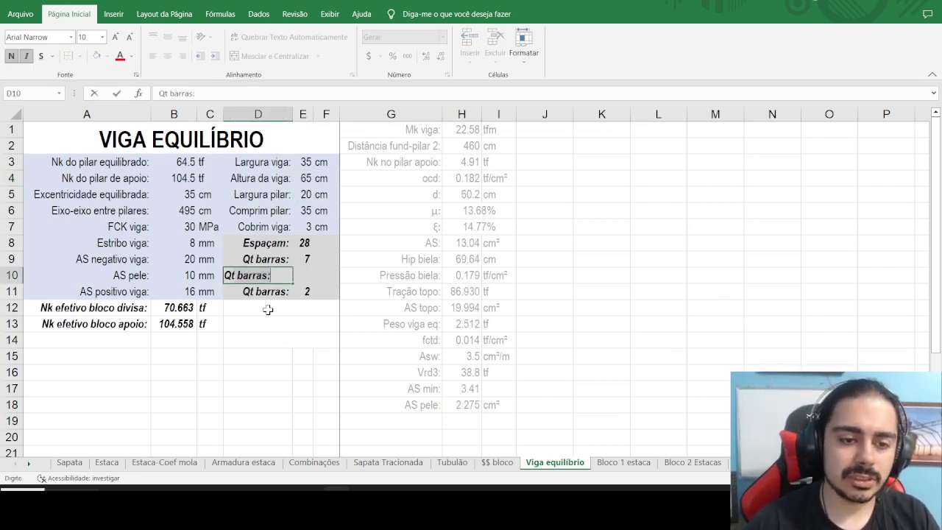
key(Right)
text(=)
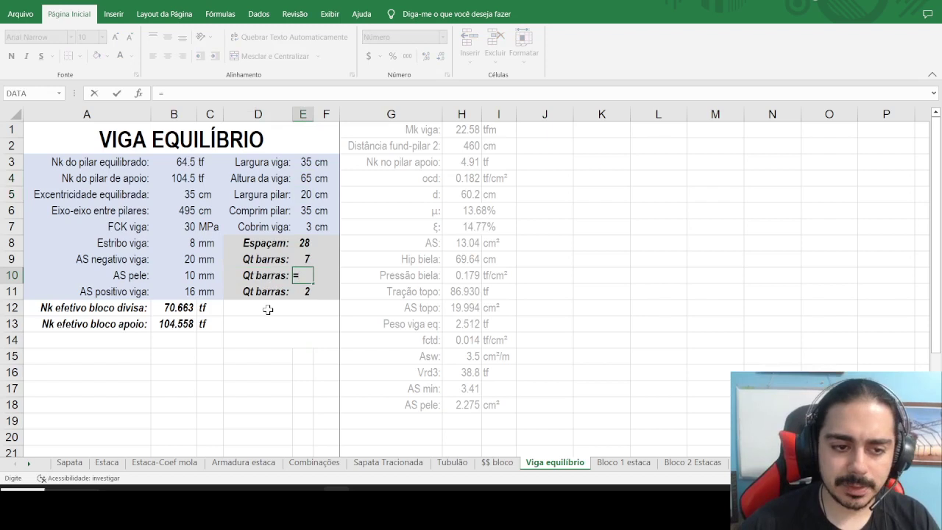
key(Escape)
Copy the bar count formula from E11 into E10 and point its steel area reference to H18.
click(303, 292)
click(214, 93)
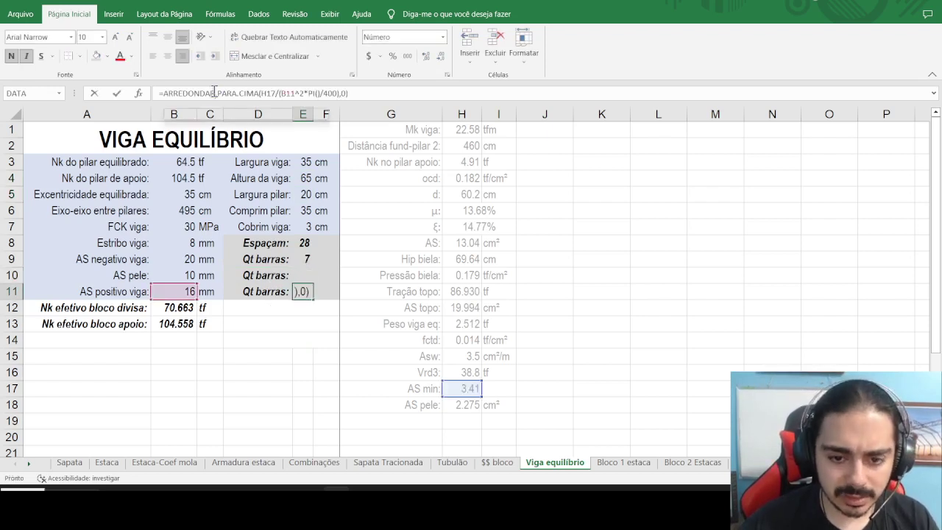
key(Escape)
key(ctrl+c)
click(300, 275)
key(ctrl+v)
key(Escape)
click(245, 93)
drag(462, 379, 462, 412)
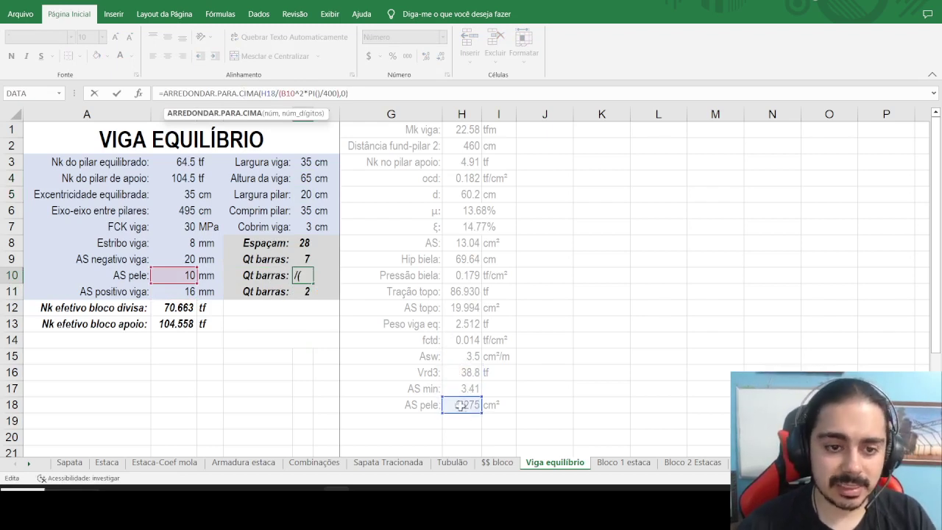
key(Return)
Enter /lado without quotation marks in F10 beside the AS pele bar count.
key(Up)
key(Right)
key(alt)
key(Escape)
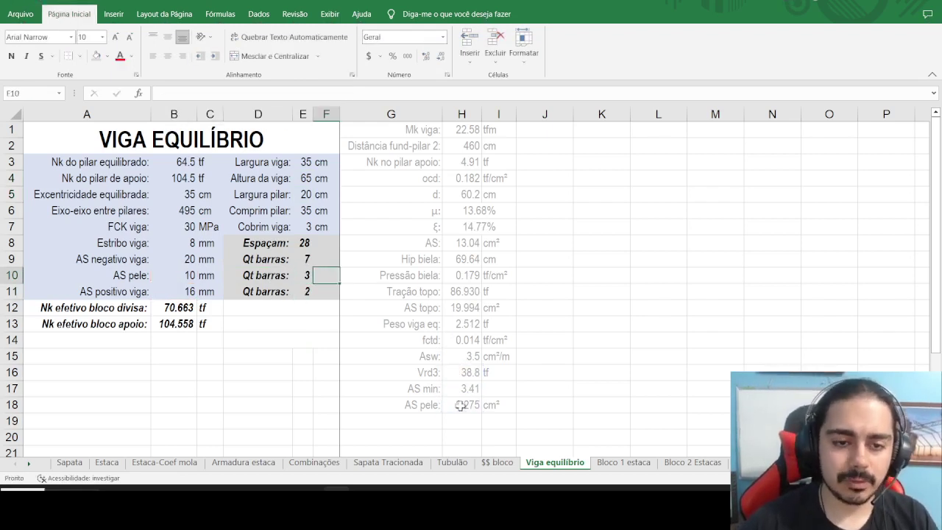
text("/lado")
key(Return)
key(Up)
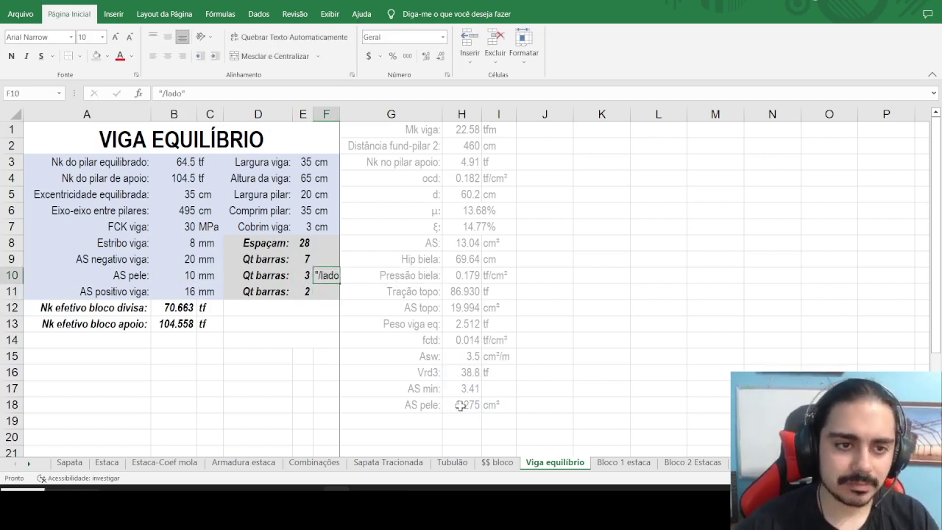
click(215, 88)
key(BackSpace)
click(163, 94)
key(BackSpace)
key(Return)
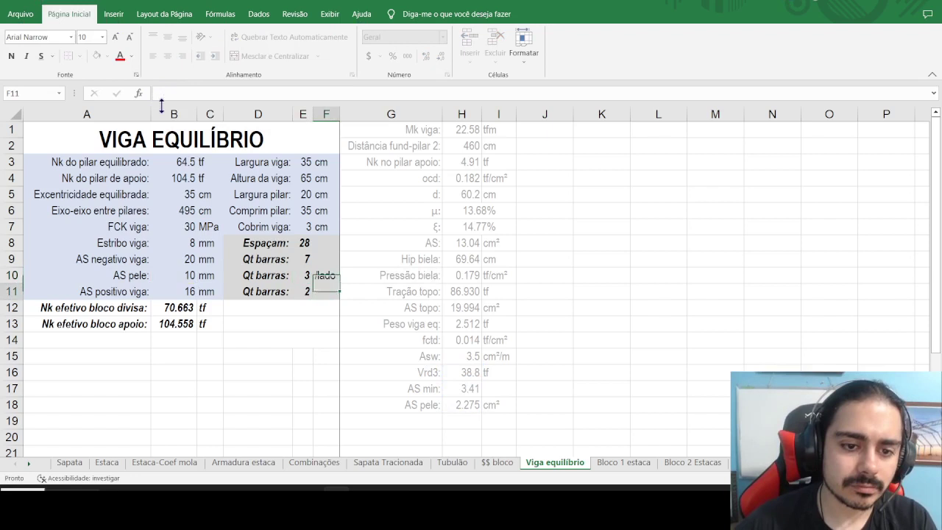
Format the /lado text in F10 as bold italic.
click(324, 276)
click(11, 56)
click(26, 56)
click(281, 225)
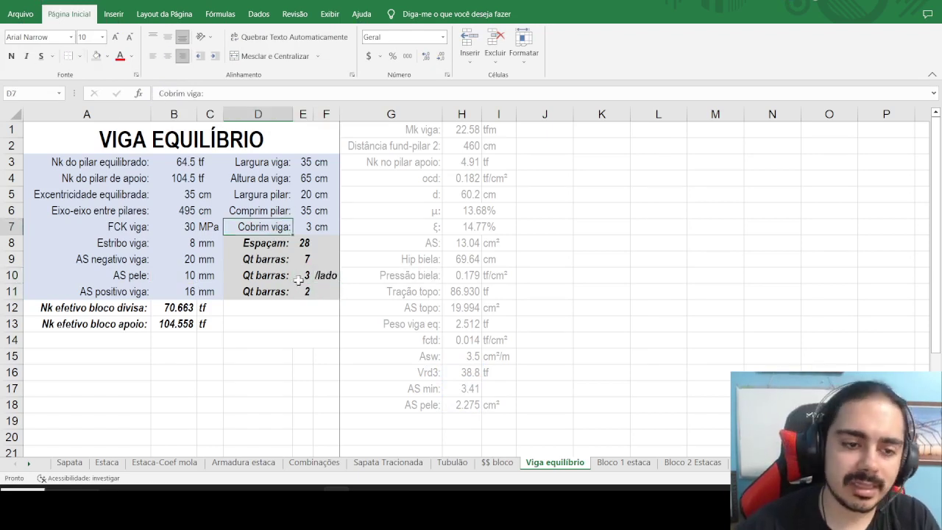
In the E10 formula, nest H18/(B10^2*PI()/400) as the first argument of a MÁXIMO function.
click(302, 277)
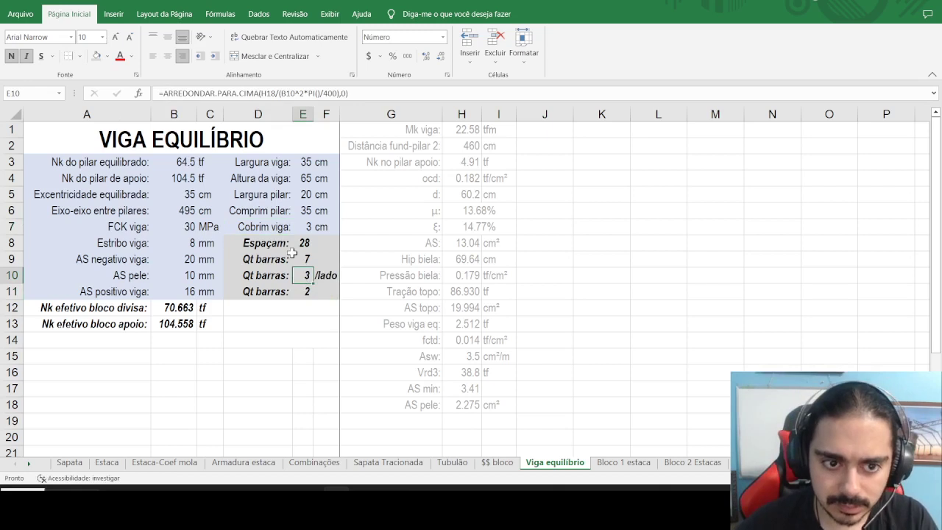
click(161, 92)
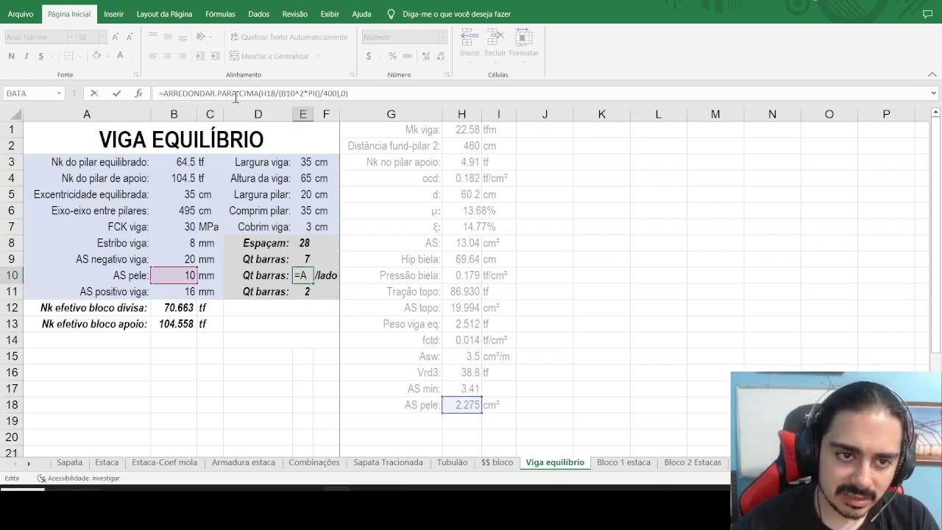
click(258, 94)
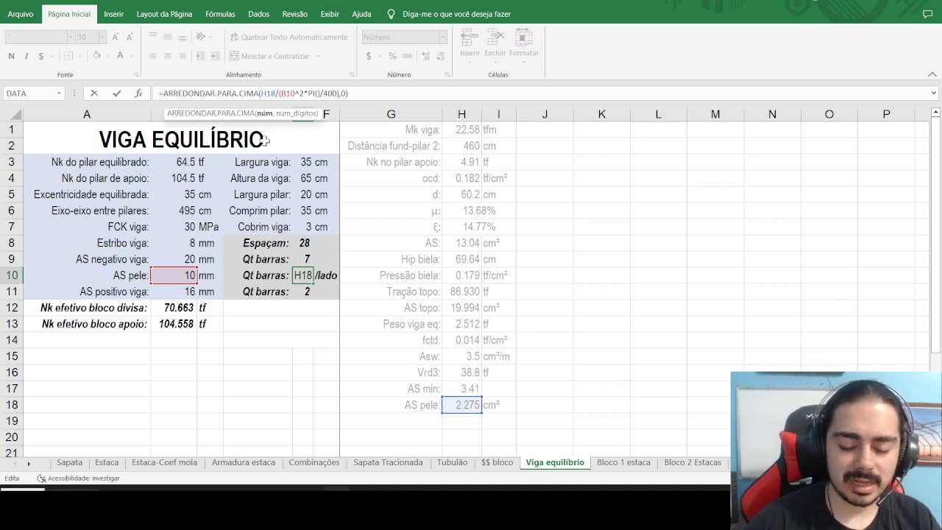
text(máximo()
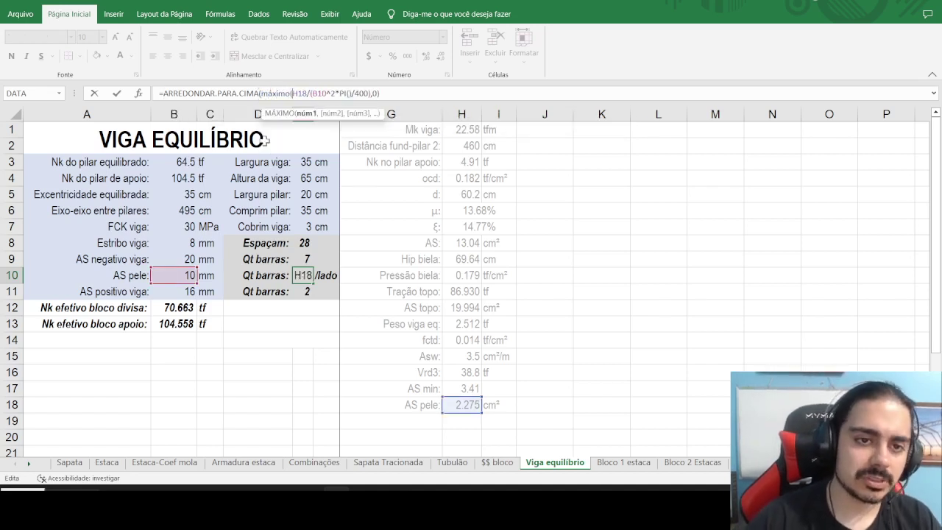
click(370, 94)
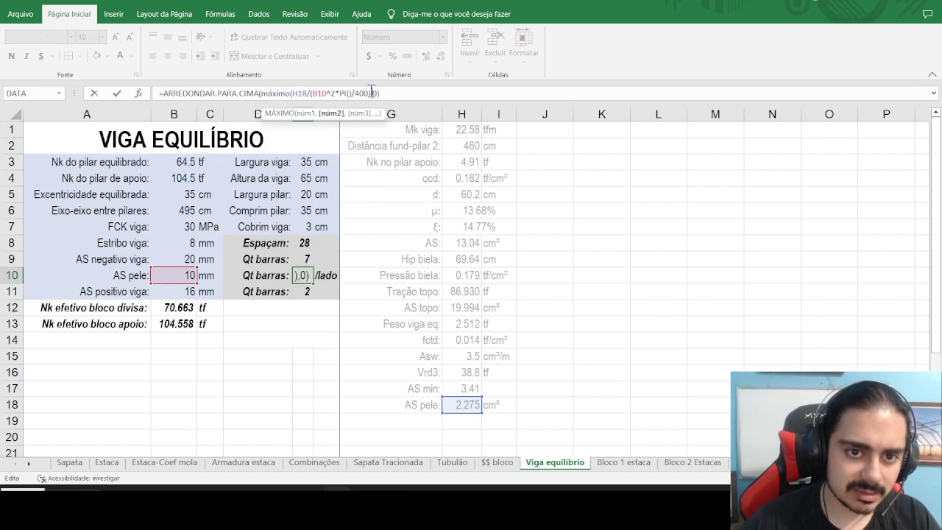
text(,)
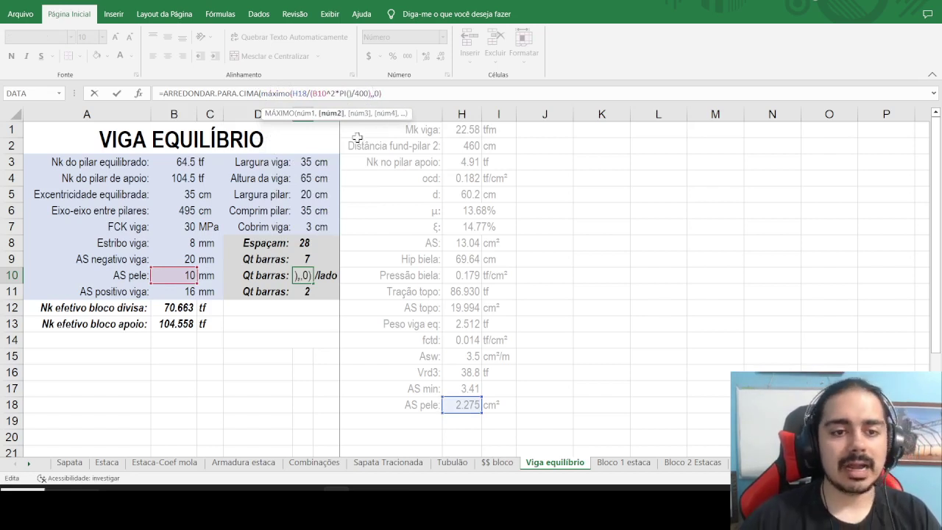
Add (E4-20-2*E7)/20 as the second MÁXIMO argument in the E10 bar count formula.
click(304, 179)
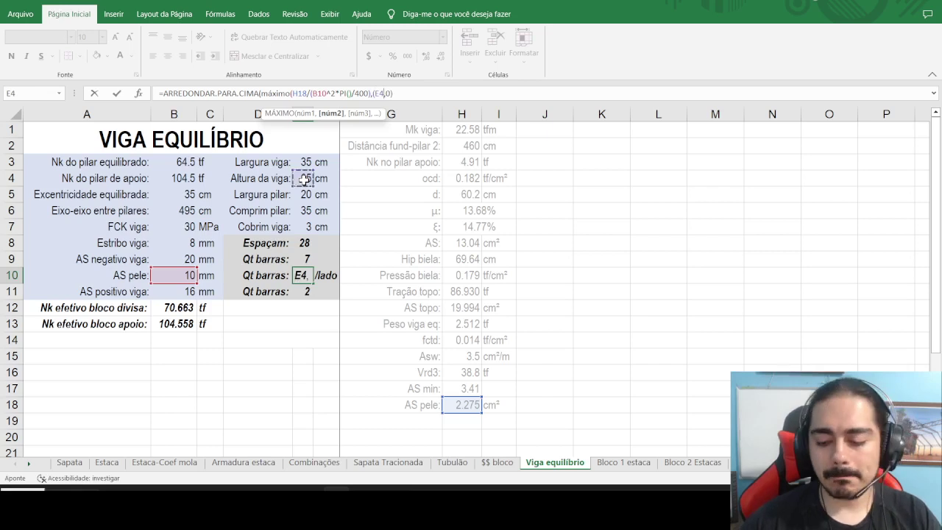
text(-20)
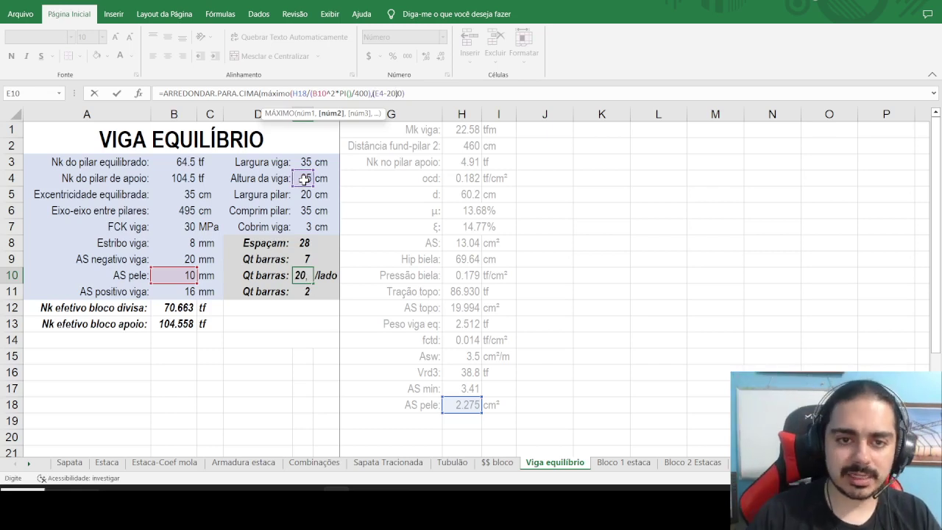
text()/20)
click(398, 93)
text(-2*)
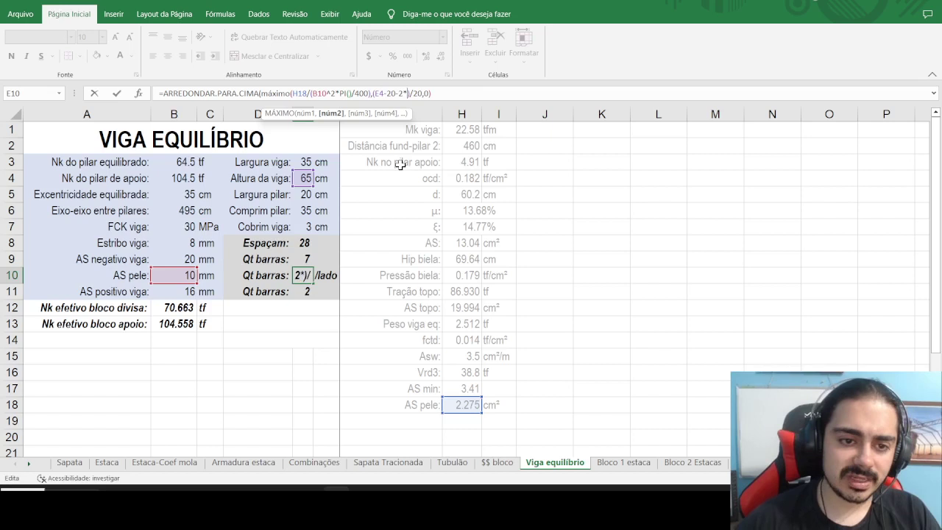
click(302, 226)
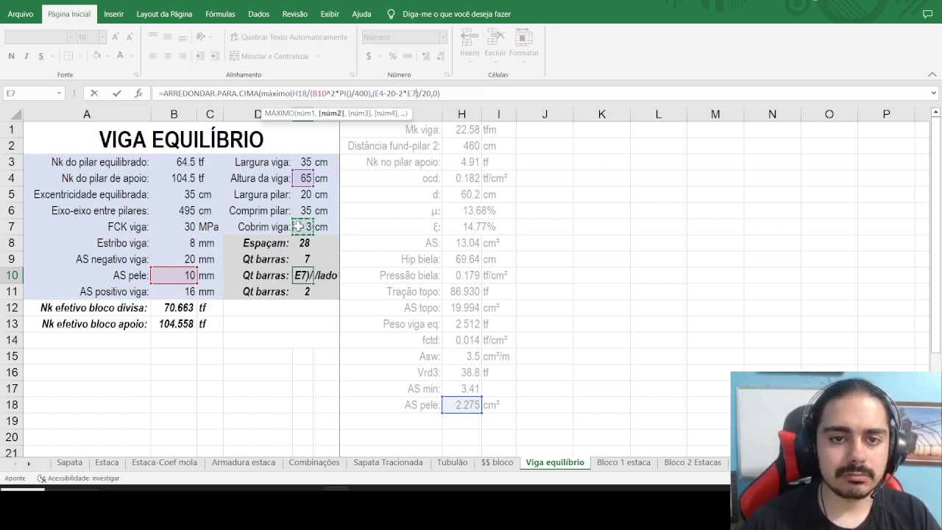
key(Return)
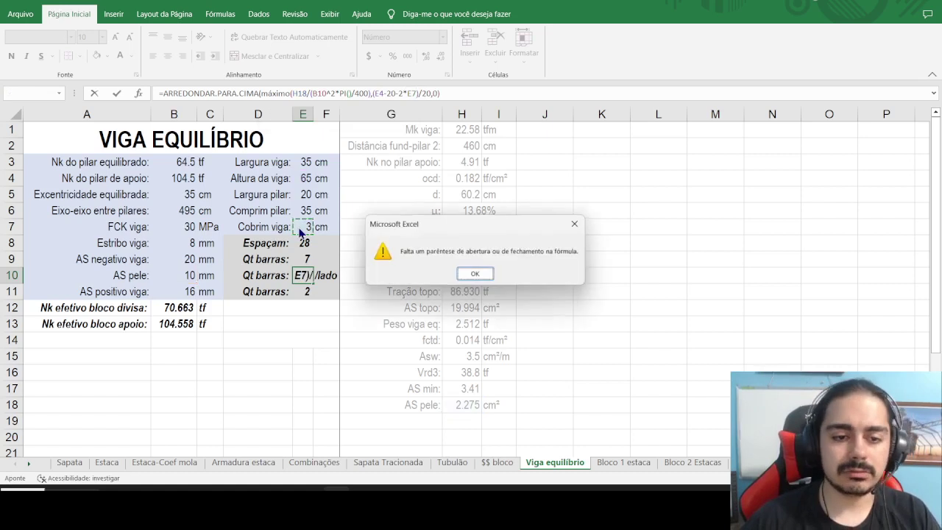
Add the missing closing parenthesis of MÁXIMO before the ,0 rounding argument in E10 and commit the formula.
key(Return)
click(470, 92)
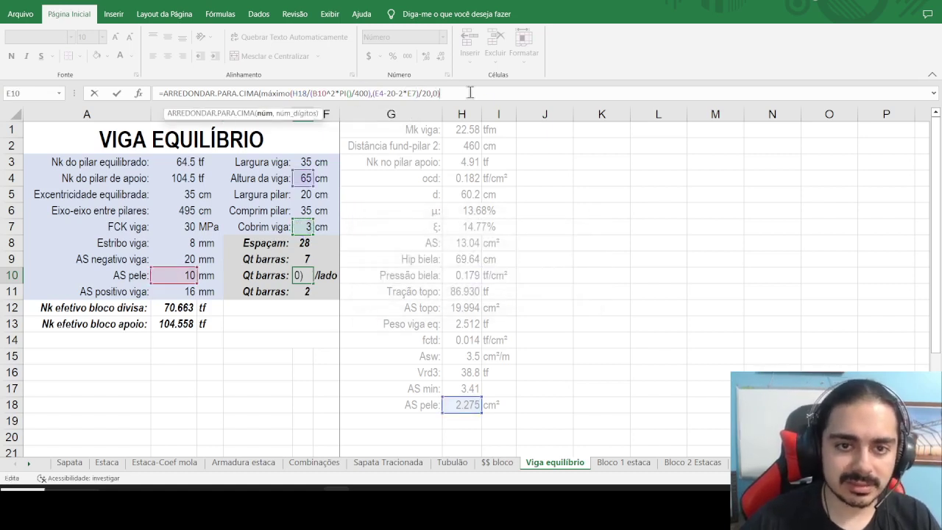
key(Left)
key(Left)
key(Left)
text())
key(Return)
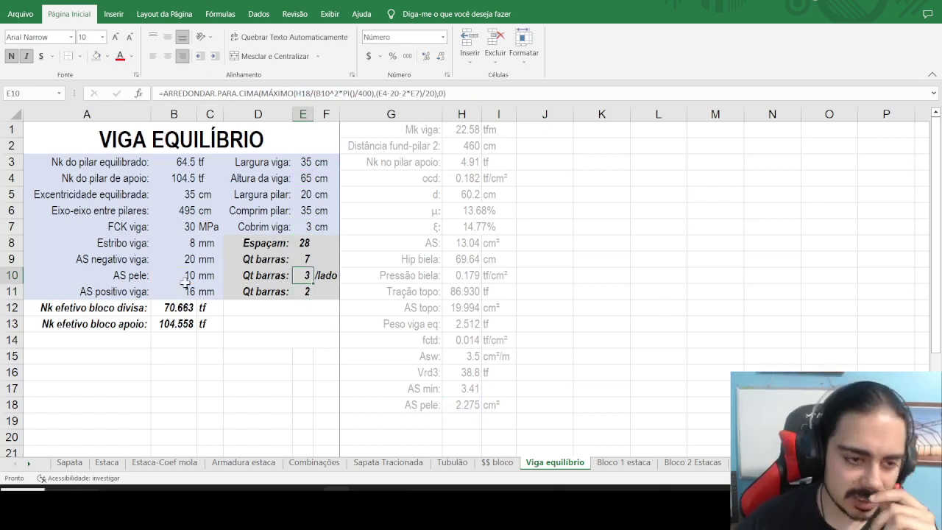
Test the AS pele bar count with diameters of 12.5 mm and 20 mm in B10.
click(186, 278)
text(12.5)
key(Return)
click(185, 278)
text(20)
key(Return)
Set the AS pele diameter in B10 to 12.5 mm.
click(185, 278)
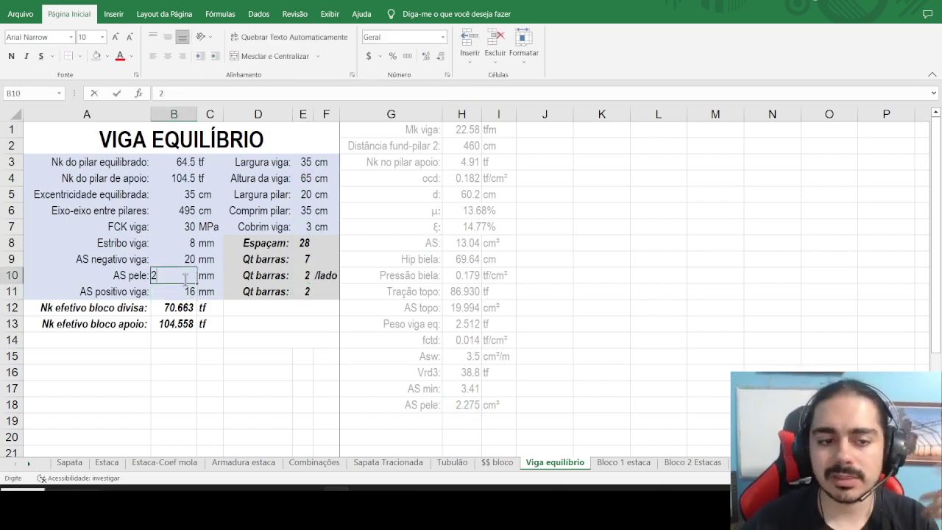
text(12.5)
key(Return)
click(186, 278)
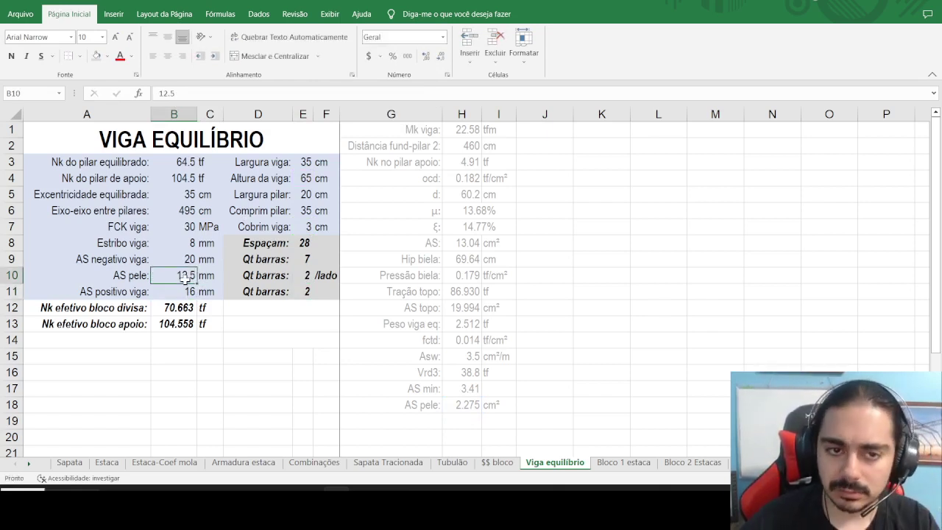
Try to copy the cm² unit from the AS pele row into the empty unit cell of the AS min row.
click(489, 404)
key(ctrl+c)
click(490, 389)
key(ctrl+v)
click(396, 402)
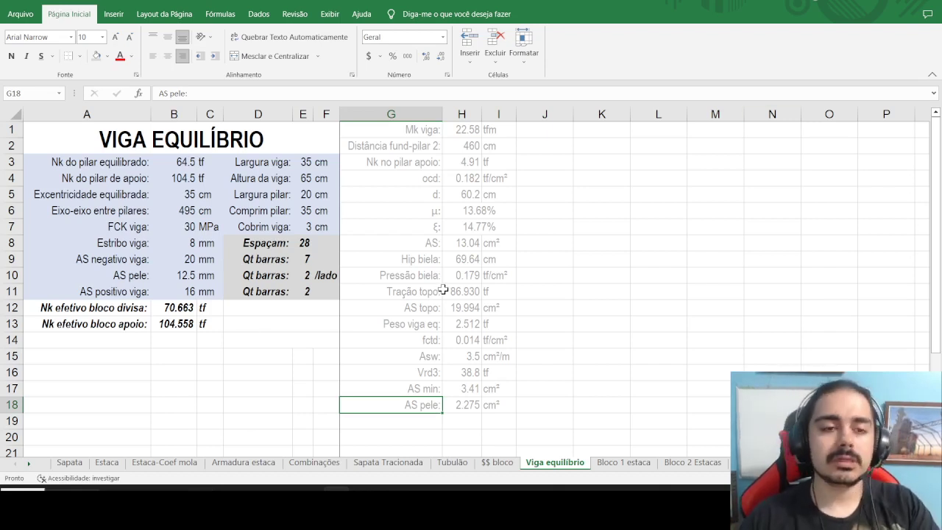
Switch to the AutoCAD foundation drawing and examine the balance beam layout between pillars P7 and P8, including the Estaca hélice pile.
click(240, 502)
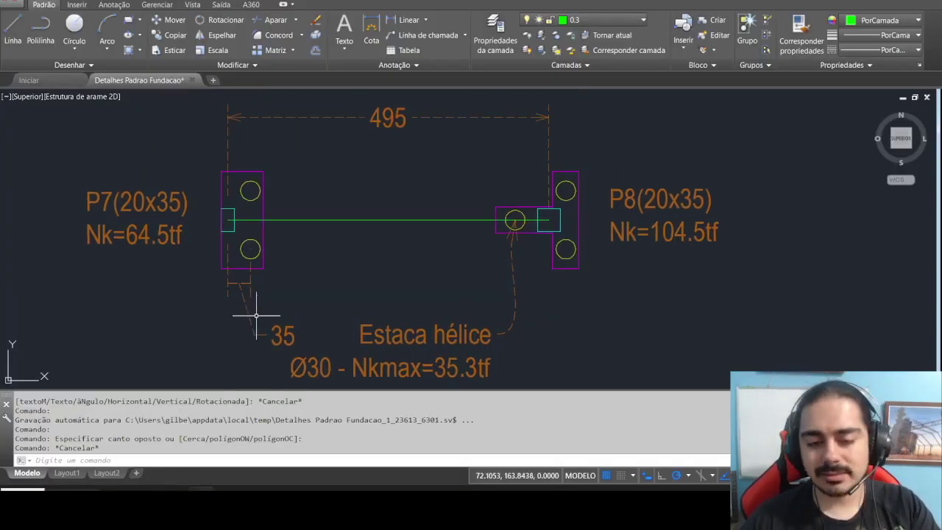
scroll(335, 221, down, 2)
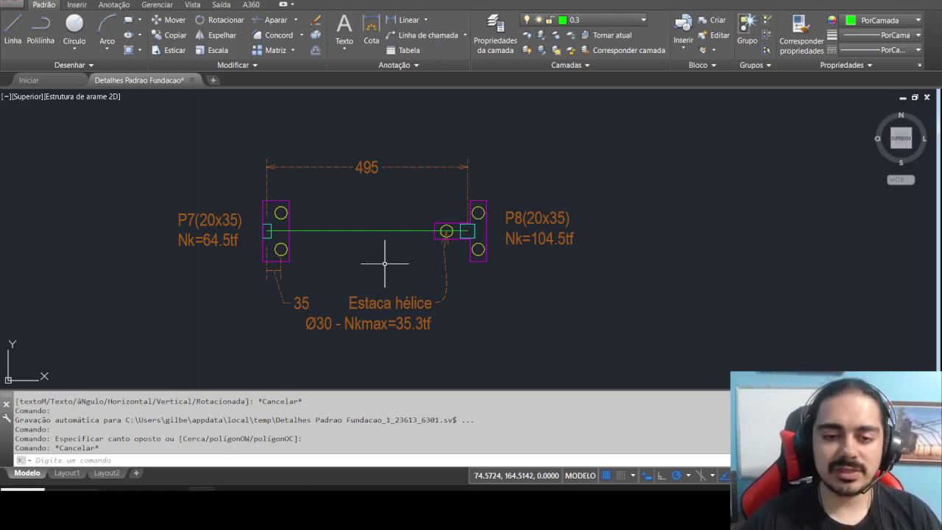
click(370, 248)
scroll(347, 239, up, 2)
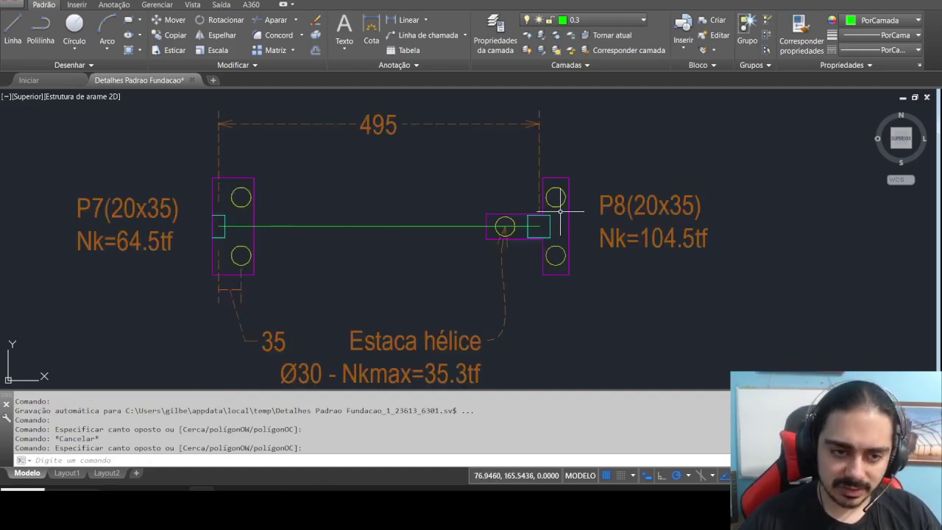
Switch back to the Excel spreadsheet and review the Largura viga input and the Nk efetivo results for the divisa and apoio blocks.
key(alt+Tab)
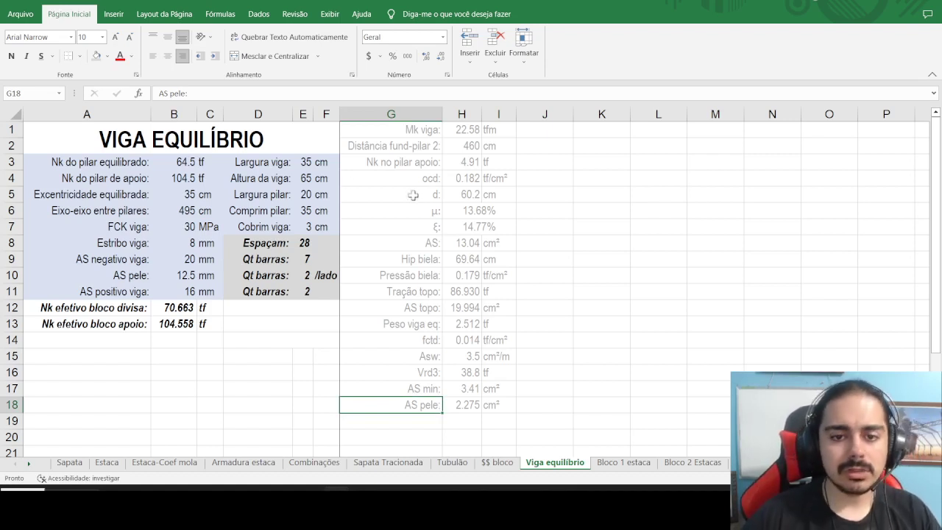
click(296, 164)
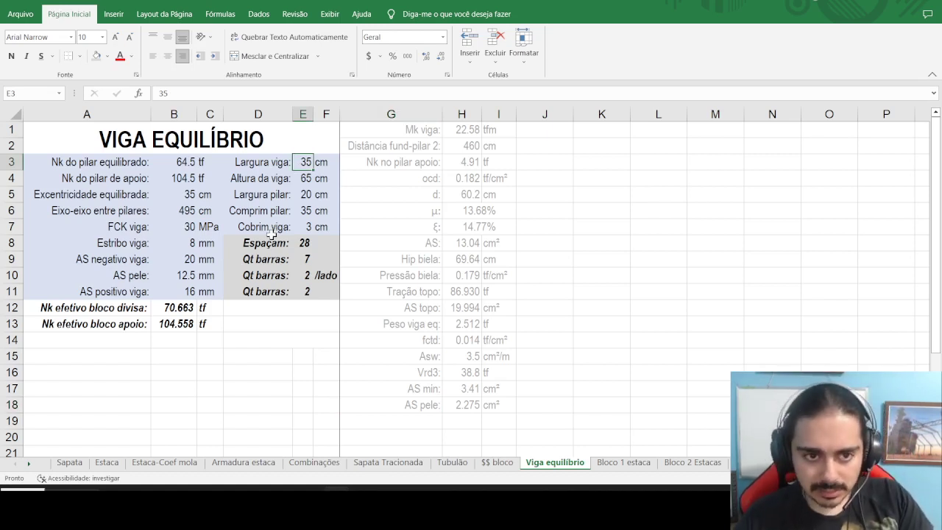
click(272, 159)
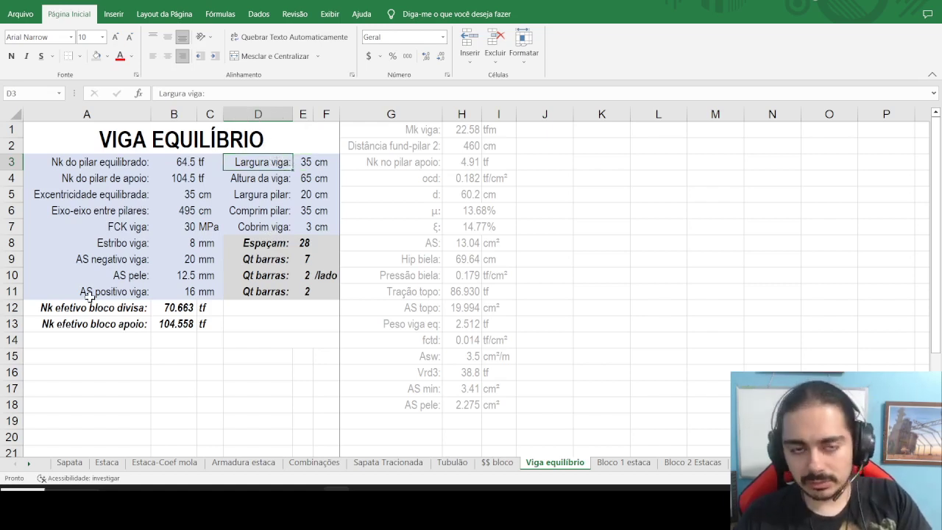
drag(106, 312, 204, 309)
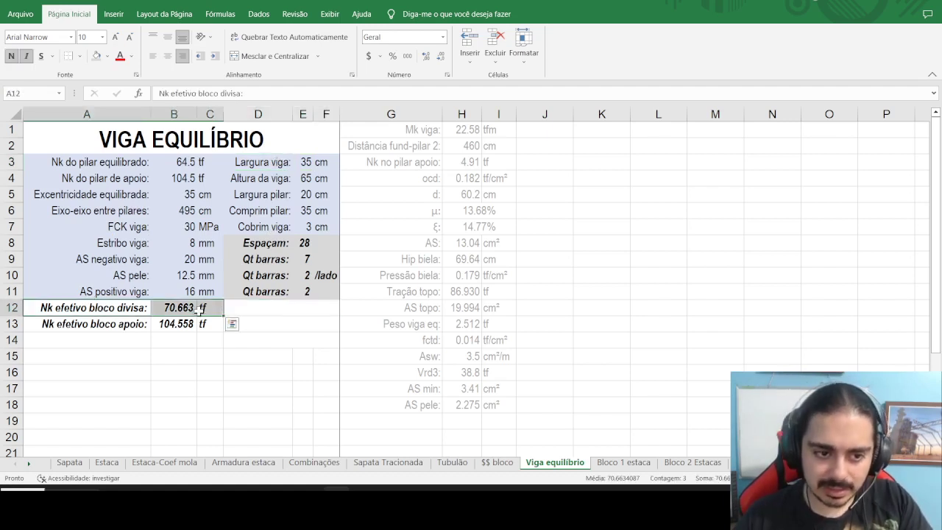
drag(88, 329, 219, 327)
click(193, 344)
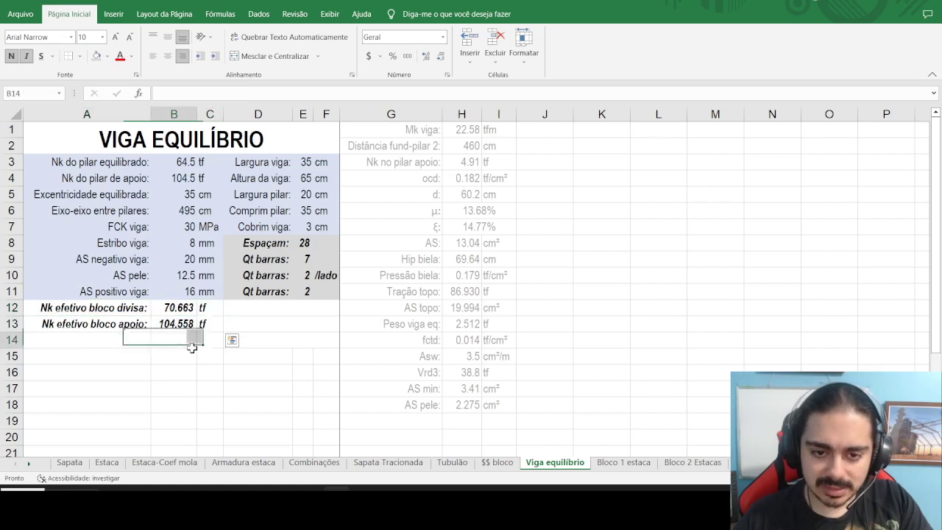